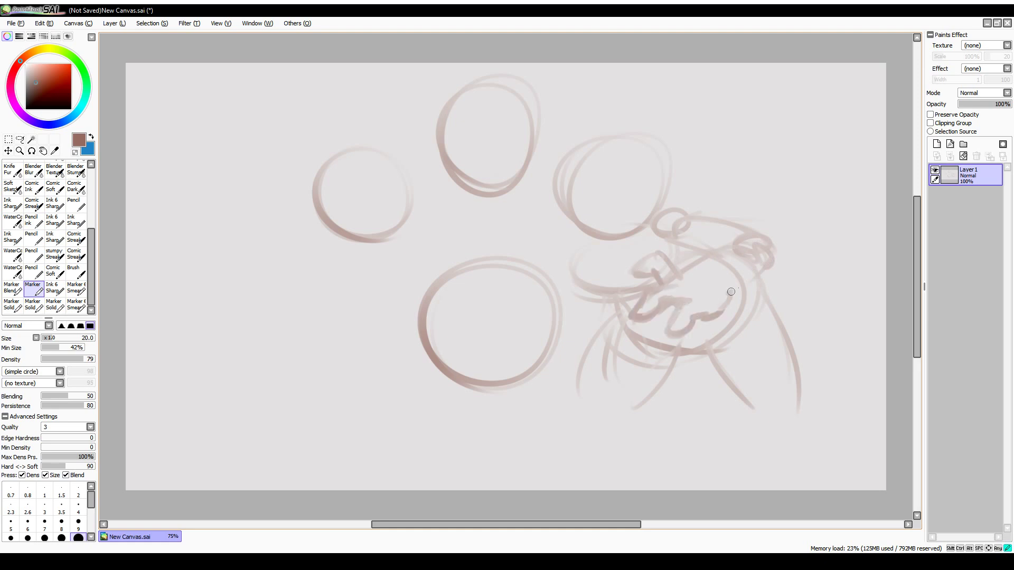
# Step: Rough in the right figure's round beak and the centre figure's arm, shoulder and fingers gripping the large circle
pyautogui.moveTo(592, 236)
pyautogui.mouseDown()
pyautogui.moveTo(575, 283)
pyautogui.moveTo(596, 230)
pyautogui.moveTo(604, 235)
pyautogui.mouseUp()
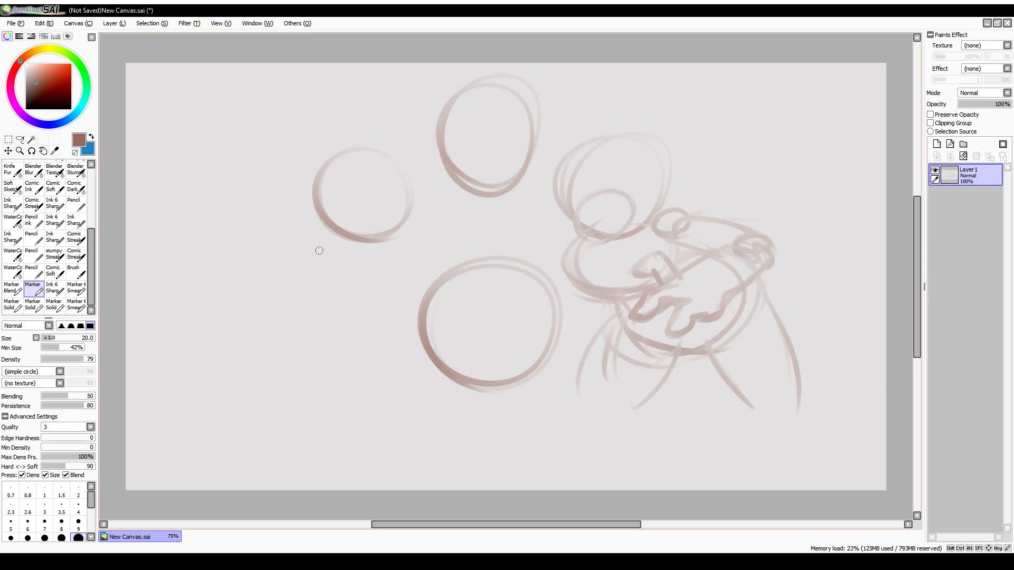
pyautogui.moveTo(533, 158)
pyautogui.mouseDown()
pyautogui.moveTo(523, 196)
pyautogui.moveTo(544, 222)
pyautogui.moveTo(532, 264)
pyautogui.moveTo(485, 265)
pyautogui.moveTo(493, 298)
pyautogui.mouseUp()
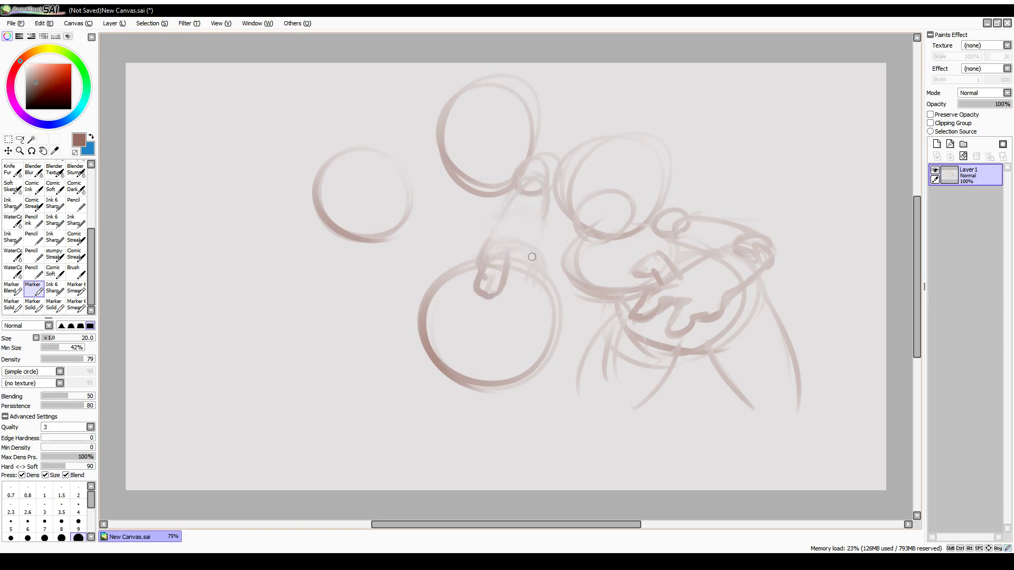
pyautogui.moveTo(504, 248); pyautogui.dragTo(512, 301)
pyautogui.moveTo(533, 259); pyautogui.dragTo(554, 306)
pyautogui.moveTo(483, 244); pyautogui.dragTo(459, 264)
pyautogui.moveTo(464, 203); pyautogui.dragTo(454, 188)
pyautogui.moveTo(448, 198); pyautogui.dragTo(436, 235)
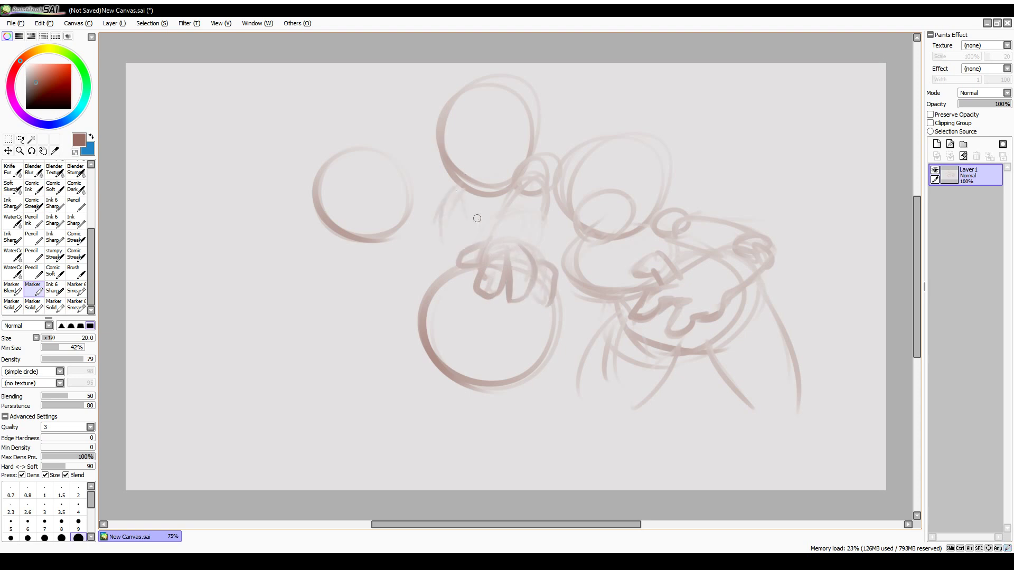
# Step: Rough in the left figure's torso, shoulder joint, bent arm and round fist with loose marker strokes
pyautogui.moveTo(317, 244)
pyautogui.mouseDown()
pyautogui.moveTo(386, 302)
pyautogui.moveTo(439, 288)
pyautogui.mouseUp()
pyautogui.moveTo(341, 288)
pyautogui.mouseDown()
pyautogui.moveTo(404, 362)
pyautogui.moveTo(436, 367)
pyautogui.mouseUp()
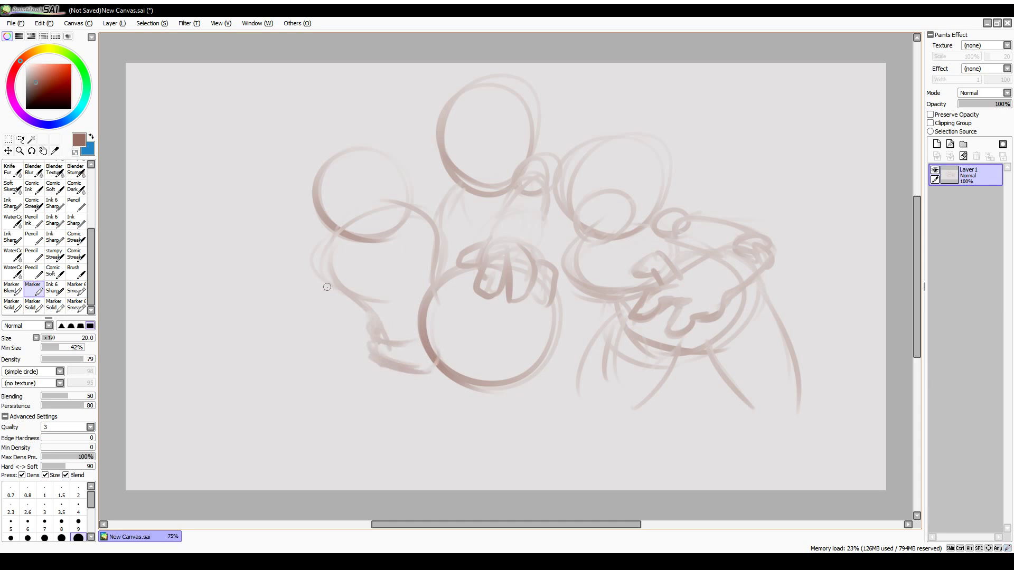
pyautogui.moveTo(328, 248)
pyautogui.mouseDown()
pyautogui.moveTo(314, 285)
pyautogui.moveTo(277, 285)
pyautogui.moveTo(251, 317)
pyautogui.mouseUp()
pyautogui.moveTo(253, 322); pyautogui.dragTo(293, 333)
pyautogui.moveTo(322, 288)
pyautogui.mouseDown()
pyautogui.moveTo(301, 319)
pyautogui.moveTo(317, 353)
pyautogui.mouseUp()
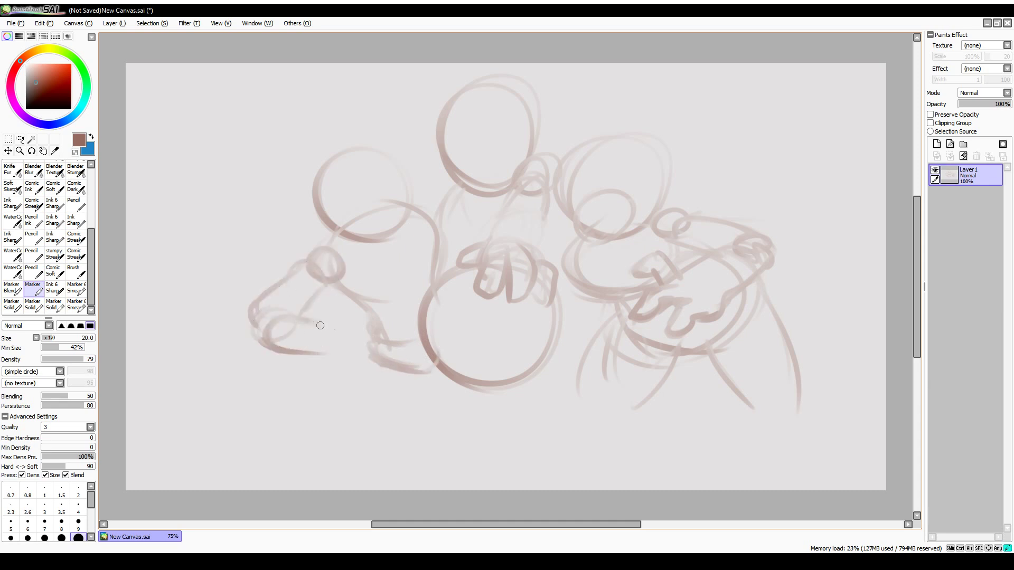
pyautogui.moveTo(322, 311)
pyautogui.mouseDown()
pyautogui.moveTo(338, 365)
pyautogui.moveTo(395, 386)
pyautogui.mouseUp()
# Step: Block in the left figure's muzzle and the lower jaw of the centre figure's head
pyautogui.moveTo(348, 161)
pyautogui.mouseDown()
pyautogui.moveTo(369, 225)
pyautogui.moveTo(424, 250)
pyautogui.mouseUp()
pyautogui.moveTo(412, 200); pyautogui.dragTo(390, 261)
pyautogui.moveTo(438, 148); pyautogui.dragTo(507, 195)
pyautogui.moveTo(518, 111); pyautogui.dragTo(529, 158)
# Step: Rough in a tapered laptop shape beneath the large central circle
pyautogui.moveTo(404, 370)
pyautogui.mouseDown()
pyautogui.moveTo(389, 396)
pyautogui.moveTo(362, 404)
pyautogui.moveTo(394, 421)
pyautogui.mouseUp()
pyautogui.moveTo(416, 406)
pyautogui.mouseDown()
pyautogui.moveTo(433, 442)
pyautogui.moveTo(581, 395)
pyautogui.mouseUp()
pyautogui.moveTo(581, 397); pyautogui.dragTo(547, 455)
pyautogui.moveTo(468, 463)
pyautogui.mouseDown()
pyautogui.moveTo(542, 455)
pyautogui.moveTo(406, 422)
pyautogui.mouseUp()
pyautogui.moveTo(397, 397); pyautogui.dragTo(519, 392)
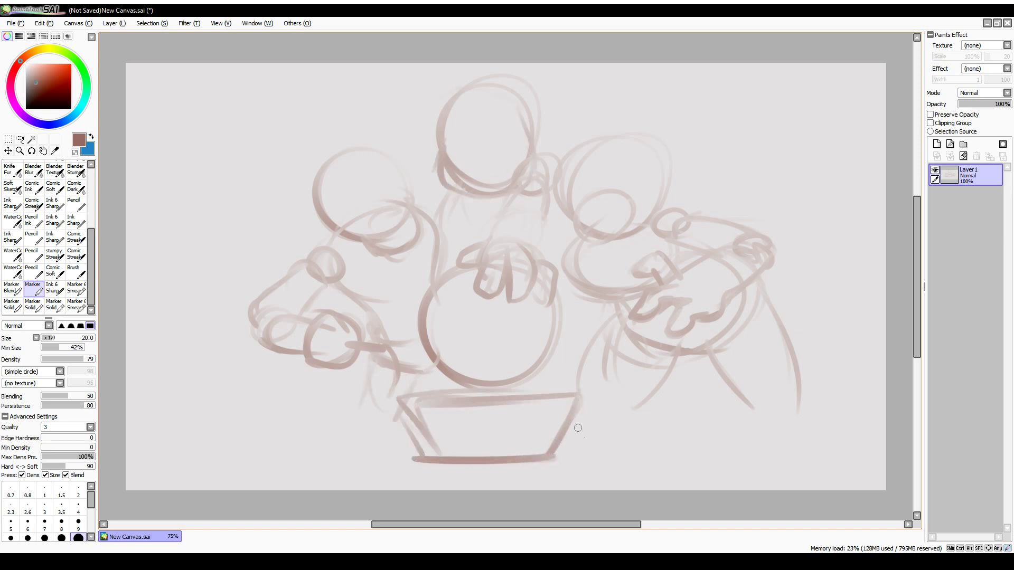
# Step: Sketch a small rounded shape beside the laptop and add construction lines across the laptop and the large central circle
pyautogui.moveTo(372, 438); pyautogui.dragTo(370, 459)
pyautogui.moveTo(391, 422); pyautogui.dragTo(385, 451)
pyautogui.moveTo(370, 430)
pyautogui.mouseDown()
pyautogui.moveTo(366, 445)
pyautogui.moveTo(393, 454)
pyautogui.mouseUp()
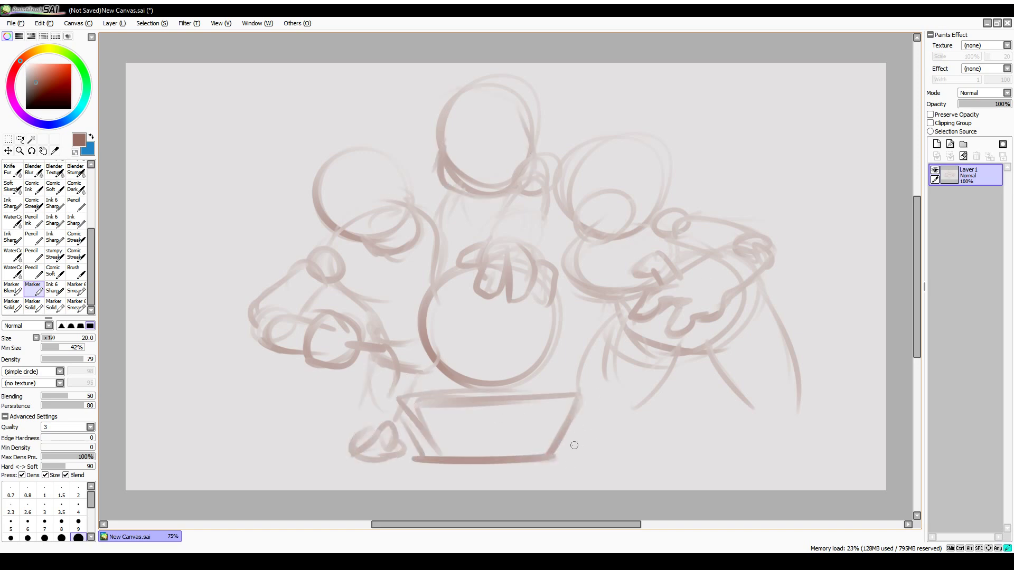
pyautogui.moveTo(404, 406)
pyautogui.mouseDown()
pyautogui.moveTo(454, 384)
pyautogui.moveTo(562, 405)
pyautogui.mouseUp()
pyautogui.moveTo(438, 317); pyautogui.dragTo(478, 281)
pyautogui.moveTo(480, 283); pyautogui.dragTo(570, 251)
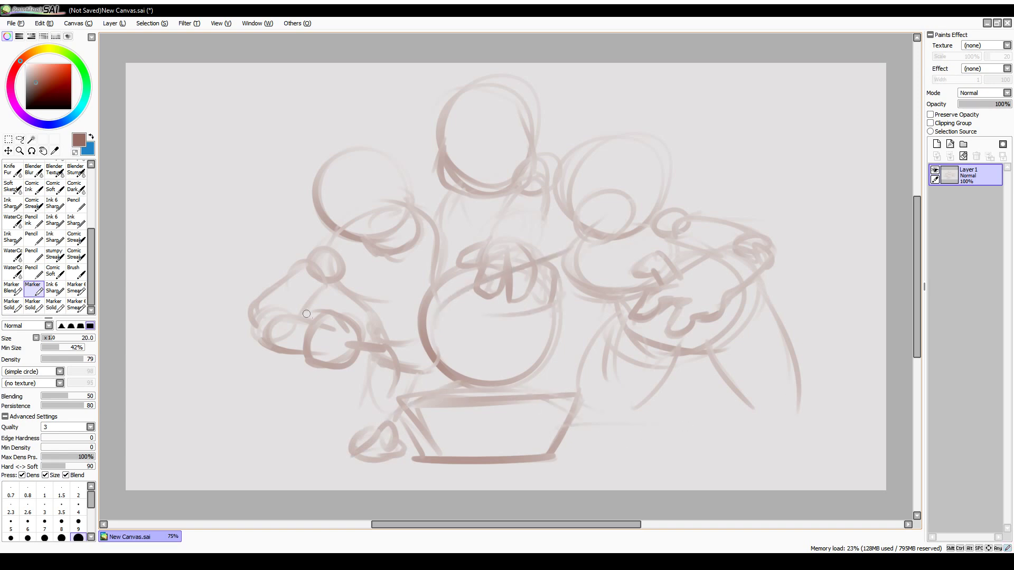
# Step: Add a blank layer beneath the rough sketch and switch to the pencil sketch brush with Layer1 active
pyautogui.click(937, 144)
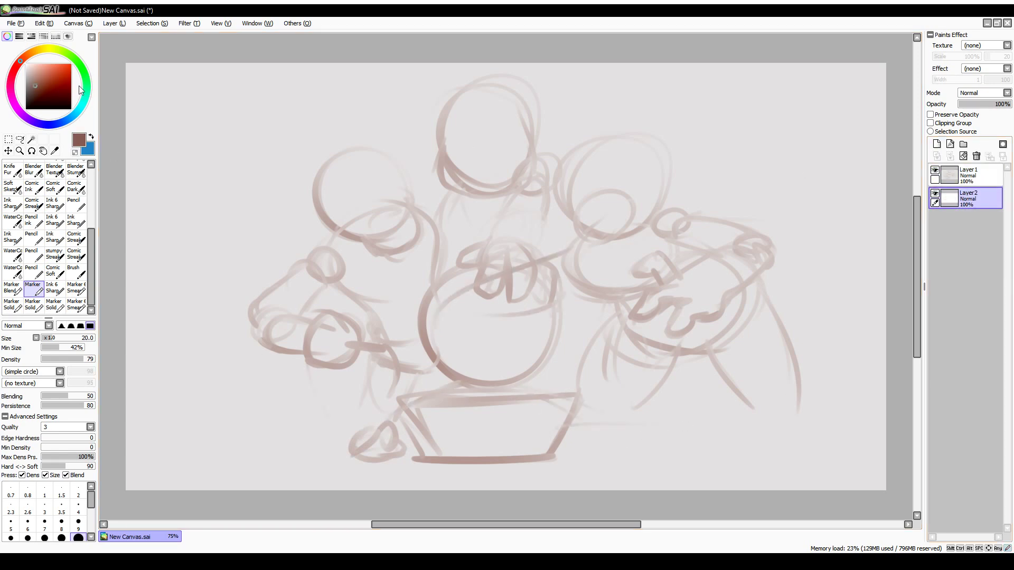
pyautogui.click(969, 175)
pyautogui.moveTo(91, 229); pyautogui.dragTo(96, 169)
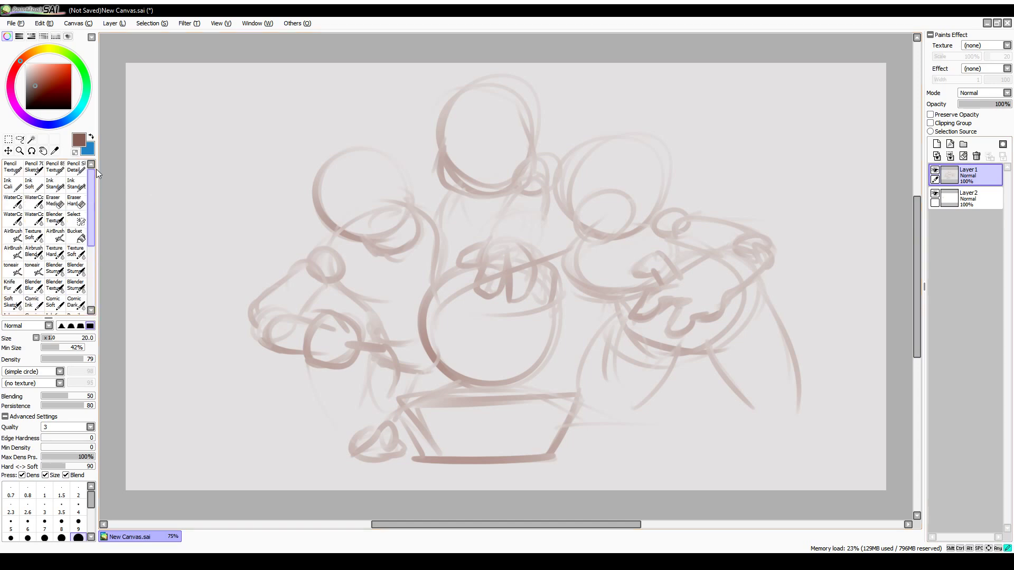
pyautogui.click(33, 167)
# Step: Add a new layer above the rough sketch for cleaner lines and lower Layer1's opacity to 74%
pyautogui.click(937, 144)
pyautogui.moveTo(1002, 104); pyautogui.dragTo(997, 104)
pyautogui.click(969, 174)
pyautogui.moveTo(224, 224); pyautogui.dragTo(221, 289)
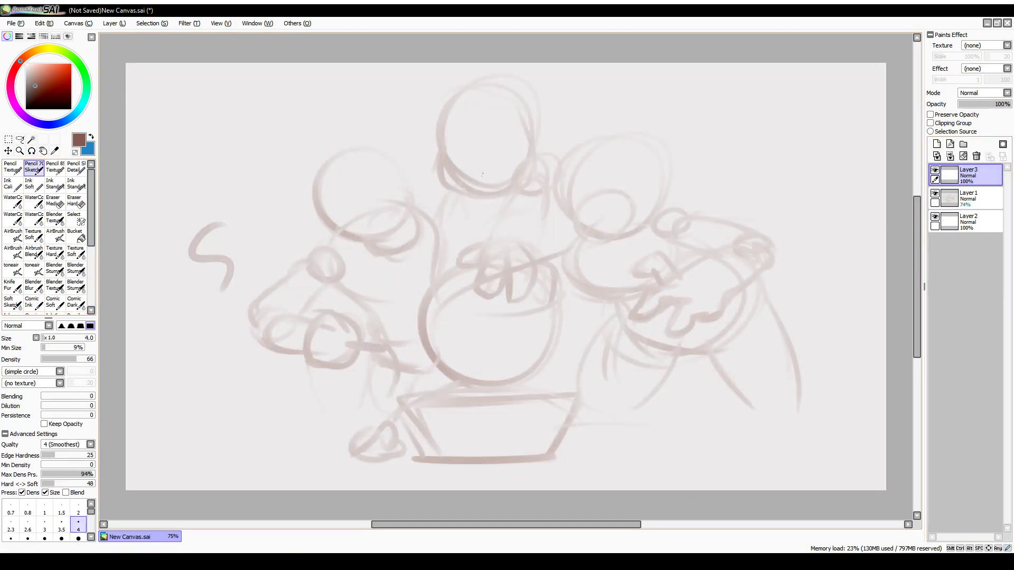
# Step: Draw the centre bear's head outline, eyes, nose and mouth over the faded rough
pyautogui.moveTo(466, 175)
pyautogui.mouseDown()
pyautogui.moveTo(518, 165)
pyautogui.moveTo(483, 189)
pyautogui.moveTo(465, 181)
pyautogui.moveTo(458, 196)
pyautogui.moveTo(478, 202)
pyautogui.moveTo(463, 209)
pyautogui.moveTo(440, 162)
pyautogui.moveTo(435, 182)
pyautogui.moveTo(448, 130)
pyautogui.moveTo(522, 114)
pyautogui.moveTo(531, 188)
pyautogui.mouseUp()
pyautogui.hotkey('ctrl', 'z')
pyautogui.hotkey('ctrl', 'z')
pyautogui.hotkey('ctrl', 'z')
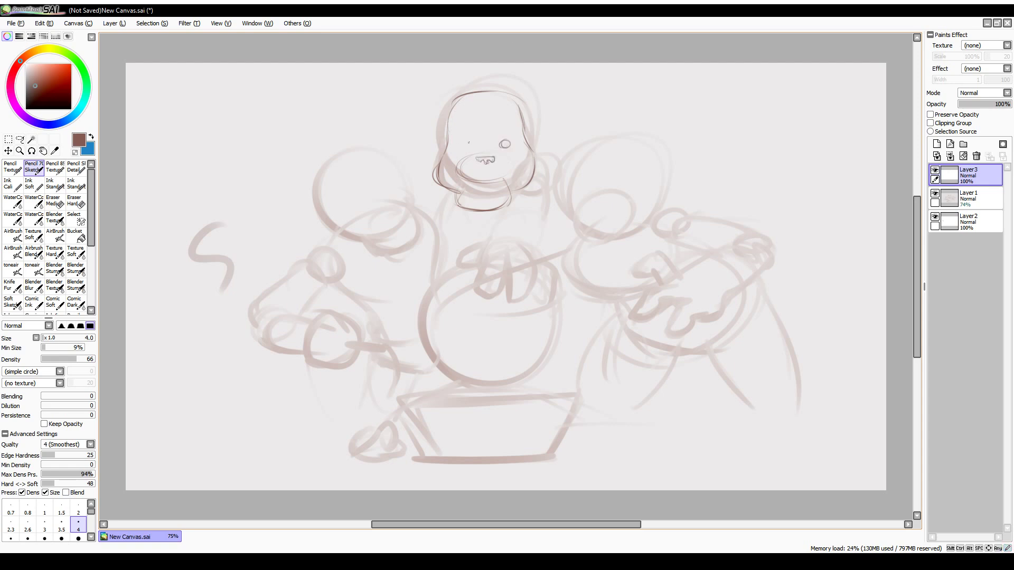
pyautogui.moveTo(468, 143); pyautogui.dragTo(468, 143)
pyautogui.moveTo(463, 195)
pyautogui.mouseDown()
pyautogui.moveTo(506, 191)
pyautogui.moveTo(501, 184)
pyautogui.mouseUp()
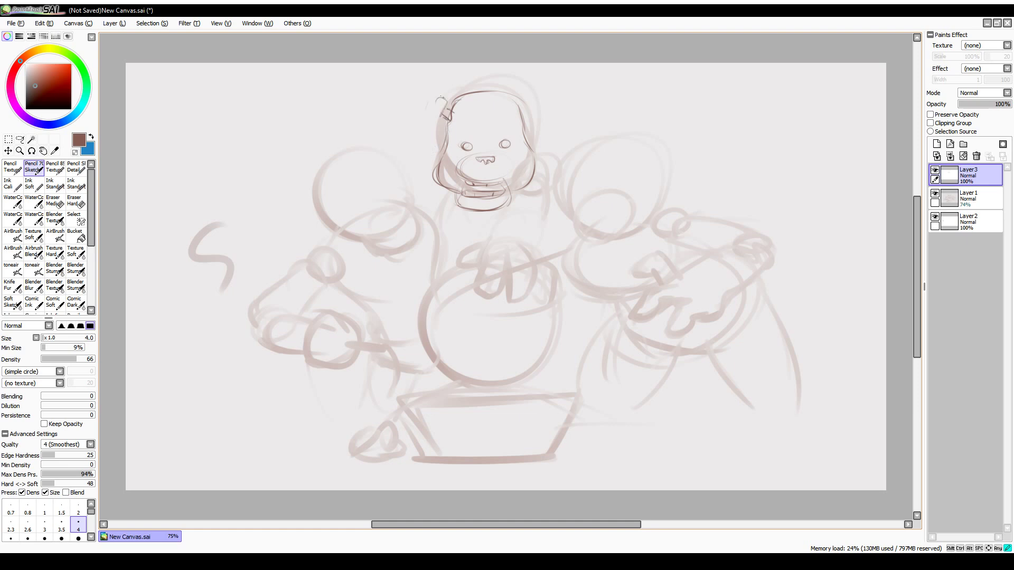
# Step: Draw the bear's ears and top hat, along with its neck ruffle, shoulder and forearm
pyautogui.moveTo(440, 99)
pyautogui.mouseDown()
pyautogui.moveTo(421, 111)
pyautogui.moveTo(448, 119)
pyautogui.mouseUp()
pyautogui.moveTo(520, 105)
pyautogui.mouseDown()
pyautogui.moveTo(531, 113)
pyautogui.moveTo(553, 97)
pyautogui.moveTo(534, 117)
pyautogui.mouseUp()
pyautogui.moveTo(453, 98)
pyautogui.mouseDown()
pyautogui.moveTo(510, 95)
pyautogui.moveTo(501, 133)
pyautogui.moveTo(465, 129)
pyautogui.mouseUp()
pyautogui.moveTo(520, 99); pyautogui.dragTo(517, 127)
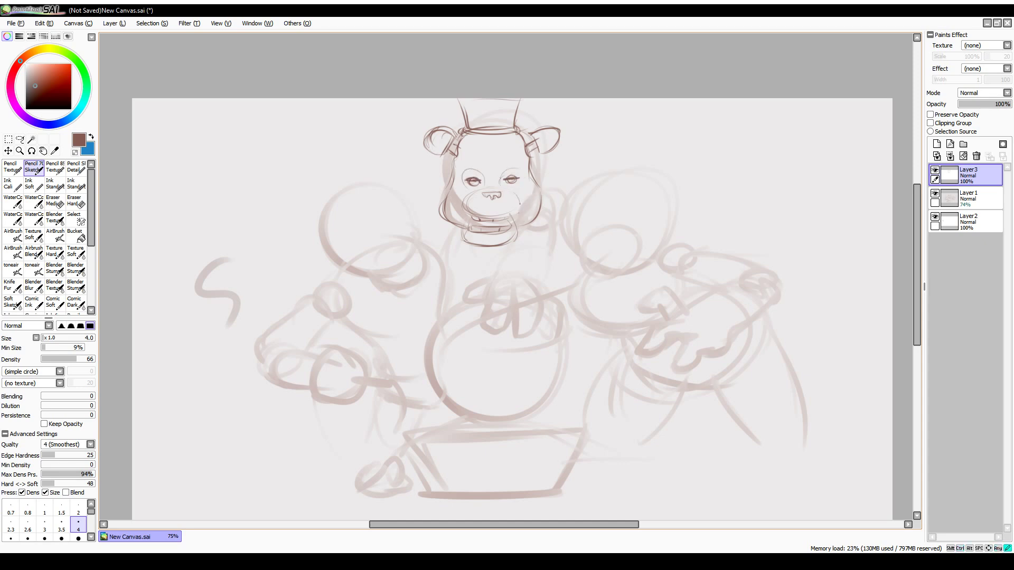
pyautogui.moveTo(463, 240)
pyautogui.mouseDown()
pyautogui.moveTo(504, 242)
pyautogui.moveTo(484, 271)
pyautogui.mouseUp()
pyautogui.moveTo(547, 201)
pyautogui.mouseDown()
pyautogui.moveTo(563, 227)
pyautogui.moveTo(554, 237)
pyautogui.moveTo(523, 232)
pyautogui.moveTo(524, 253)
pyautogui.moveTo(496, 274)
pyautogui.mouseUp()
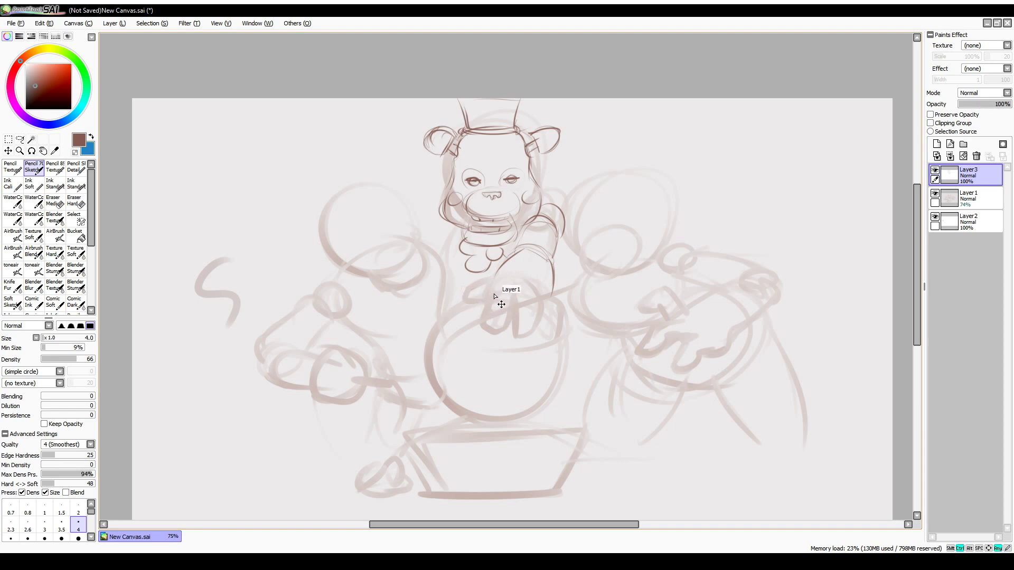
# Step: Draw the right chick's open beak and the outline of its round head
pyautogui.moveTo(638, 246)
pyautogui.mouseDown()
pyautogui.moveTo(586, 263)
pyautogui.moveTo(613, 227)
pyautogui.moveTo(610, 235)
pyautogui.moveTo(640, 244)
pyautogui.moveTo(596, 274)
pyautogui.moveTo(637, 253)
pyautogui.mouseUp()
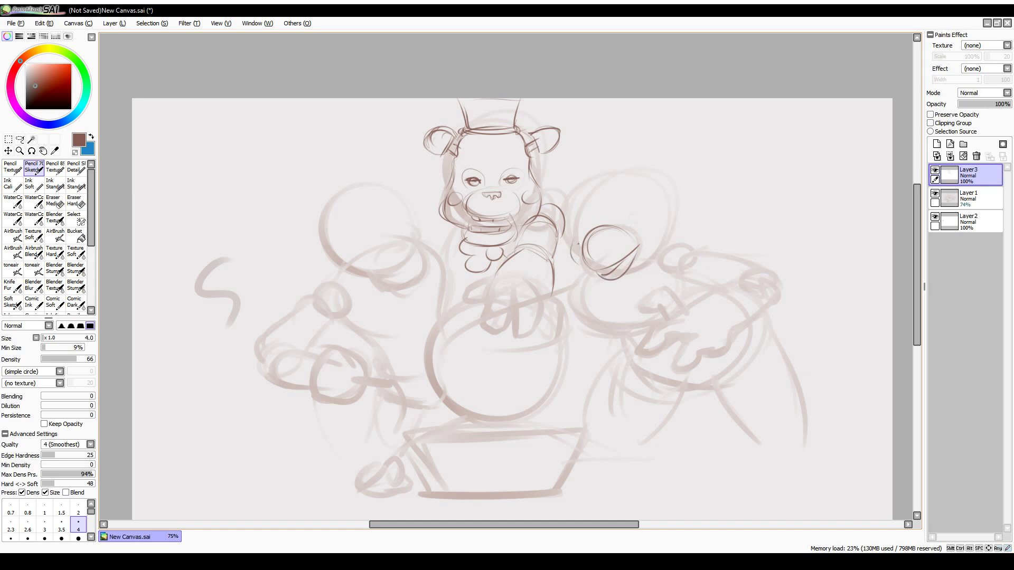
pyautogui.moveTo(584, 183); pyautogui.dragTo(575, 232)
pyautogui.moveTo(607, 170); pyautogui.dragTo(573, 254)
pyautogui.moveTo(646, 183)
pyautogui.mouseDown()
pyautogui.moveTo(660, 264)
pyautogui.moveTo(650, 268)
pyautogui.mouseUp()
pyautogui.hotkey('ctrl', 'z')
# Step: Complete the chick's head with its eyes, round cheek and feather tuft
pyautogui.moveTo(629, 213)
pyautogui.mouseDown()
pyautogui.moveTo(630, 222)
pyautogui.moveTo(642, 194)
pyautogui.mouseUp()
pyautogui.moveTo(576, 156)
pyautogui.mouseDown()
pyautogui.moveTo(604, 173)
pyautogui.moveTo(634, 147)
pyautogui.moveTo(669, 202)
pyautogui.mouseUp()
pyautogui.hotkey('ctrl', 'z')
pyautogui.hotkey('ctrl', 'z')
pyautogui.moveTo(633, 166)
pyautogui.mouseDown()
pyautogui.moveTo(670, 206)
pyautogui.moveTo(633, 212)
pyautogui.moveTo(655, 226)
pyautogui.mouseUp()
pyautogui.hotkey('ctrl', 'z')
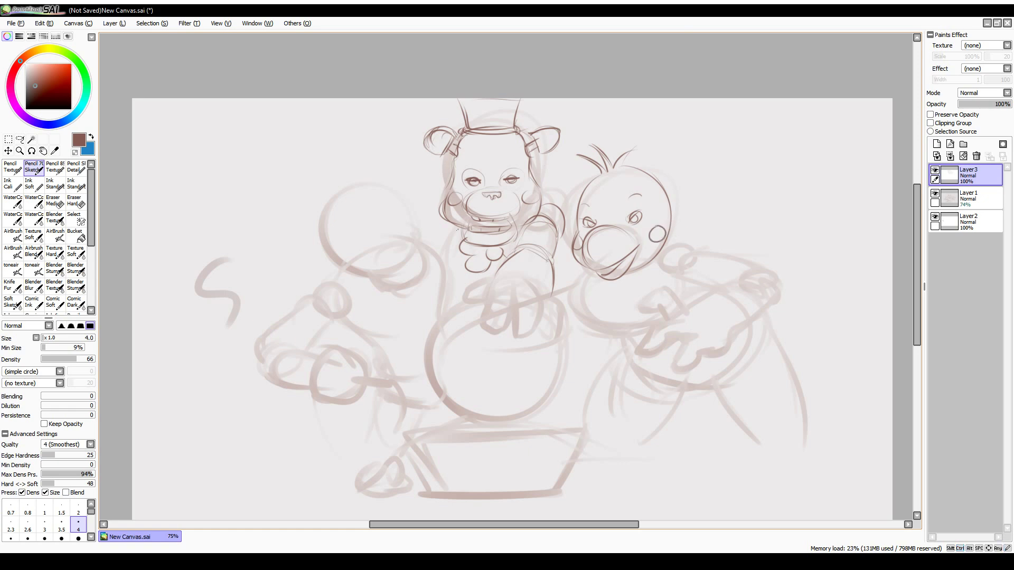
# Step: Draw the bear's side contour and the left fox's jaw, nose, toothed mouth and cheek tufts
pyautogui.moveTo(449, 237)
pyautogui.mouseDown()
pyautogui.moveTo(441, 258)
pyautogui.moveTo(449, 307)
pyautogui.mouseUp()
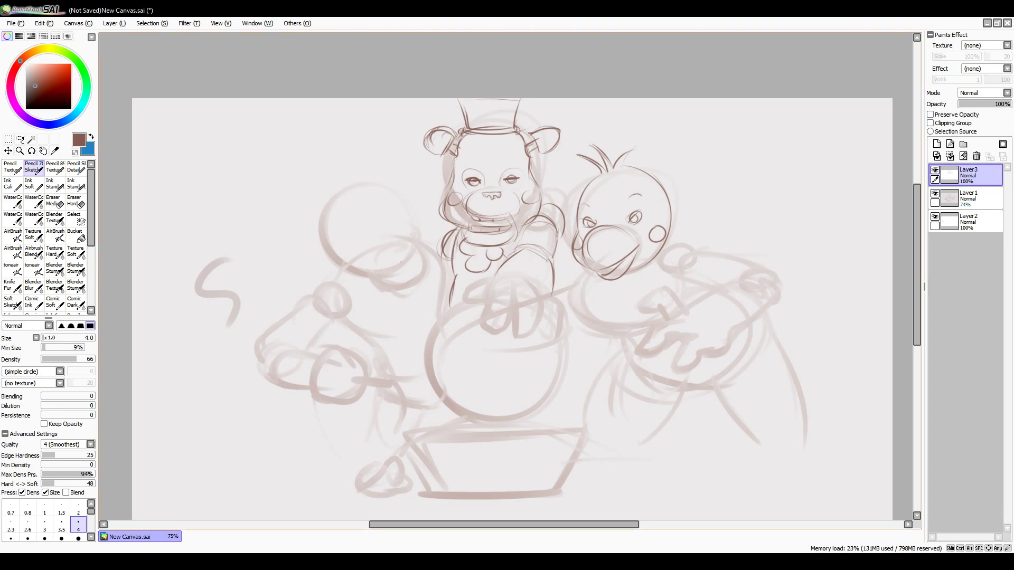
pyautogui.moveTo(425, 217); pyautogui.dragTo(423, 239)
pyautogui.moveTo(359, 279); pyautogui.dragTo(325, 292)
pyautogui.moveTo(429, 283); pyautogui.dragTo(420, 243)
pyautogui.hotkey('ctrl', 'z')
pyautogui.hotkey('ctrl', 'z')
pyautogui.moveTo(438, 285)
pyautogui.mouseDown()
pyautogui.moveTo(422, 242)
pyautogui.moveTo(417, 283)
pyautogui.moveTo(401, 287)
pyautogui.moveTo(405, 276)
pyautogui.mouseUp()
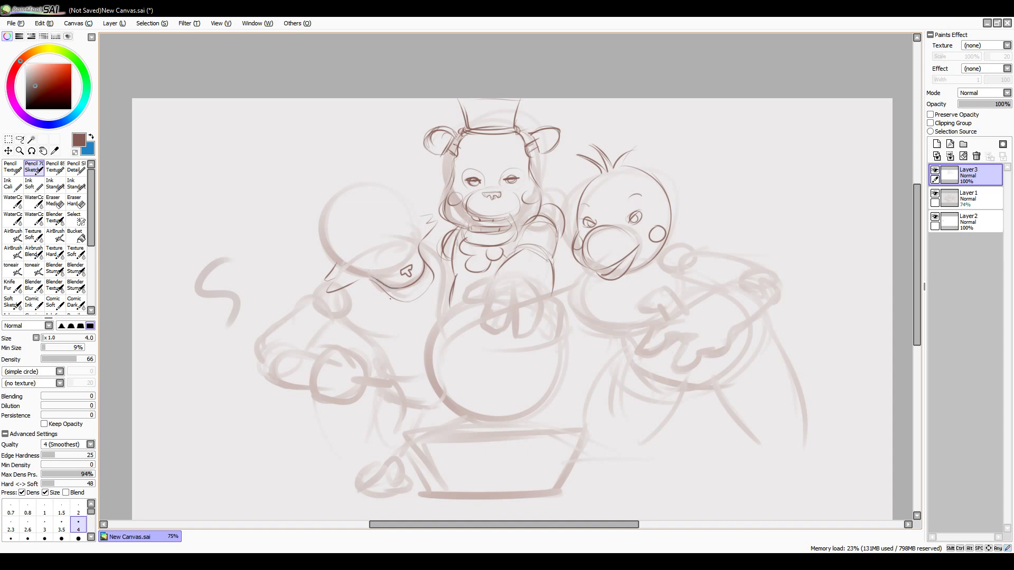
pyautogui.moveTo(417, 288); pyautogui.dragTo(394, 299)
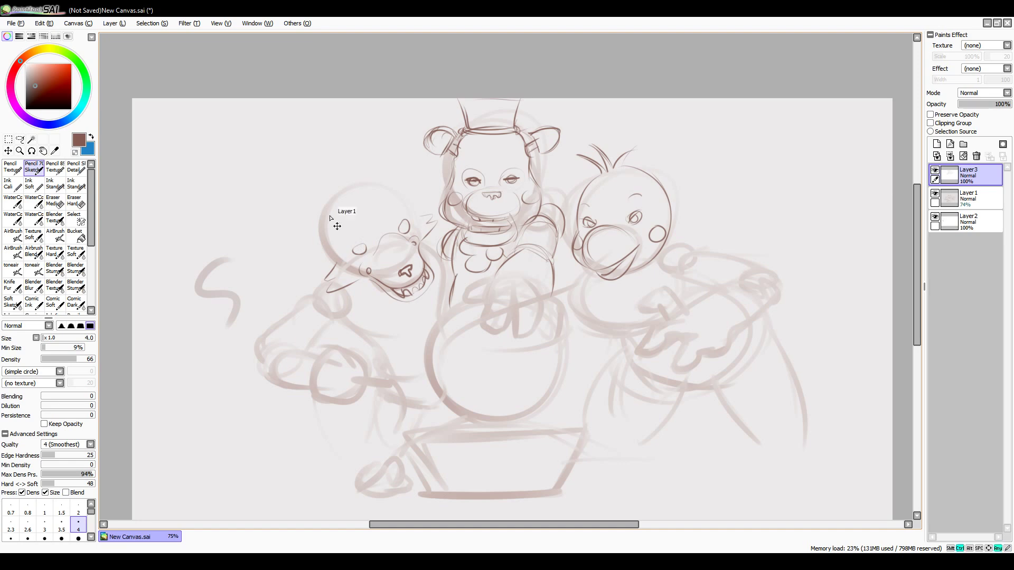
# Step: Outline the fox's head, hair tuft and both pointed ears, changing the pencil colour to dark brown for the ears
pyautogui.moveTo(323, 208); pyautogui.dragTo(326, 251)
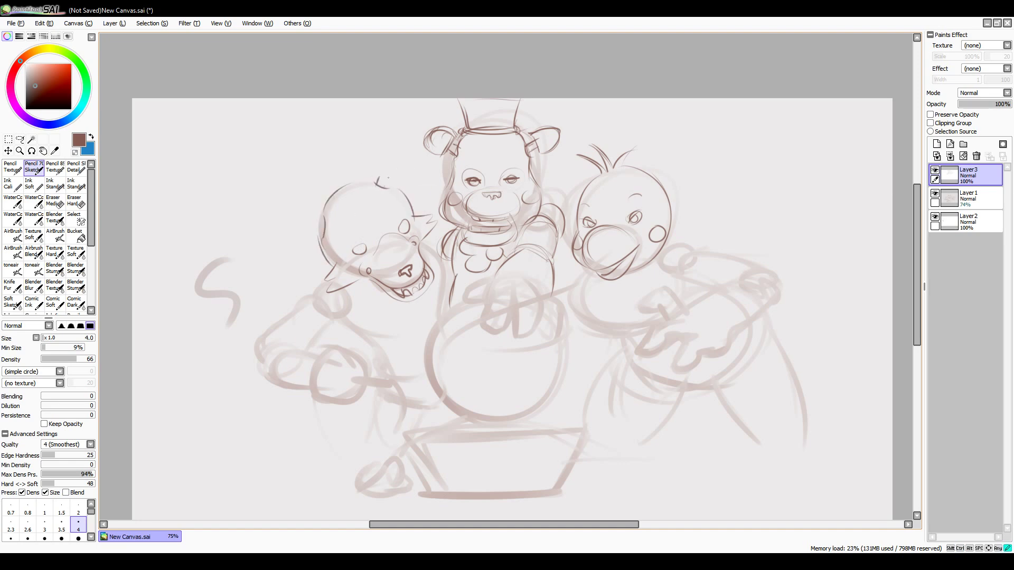
pyautogui.moveTo(349, 187)
pyautogui.mouseDown()
pyautogui.moveTo(339, 166)
pyautogui.moveTo(360, 165)
pyautogui.mouseUp()
pyautogui.keyDown('alt'); pyautogui.click(319, 109); pyautogui.keyUp('alt')
pyautogui.keyDown('alt'); pyautogui.click(385, 178); pyautogui.keyUp('alt')
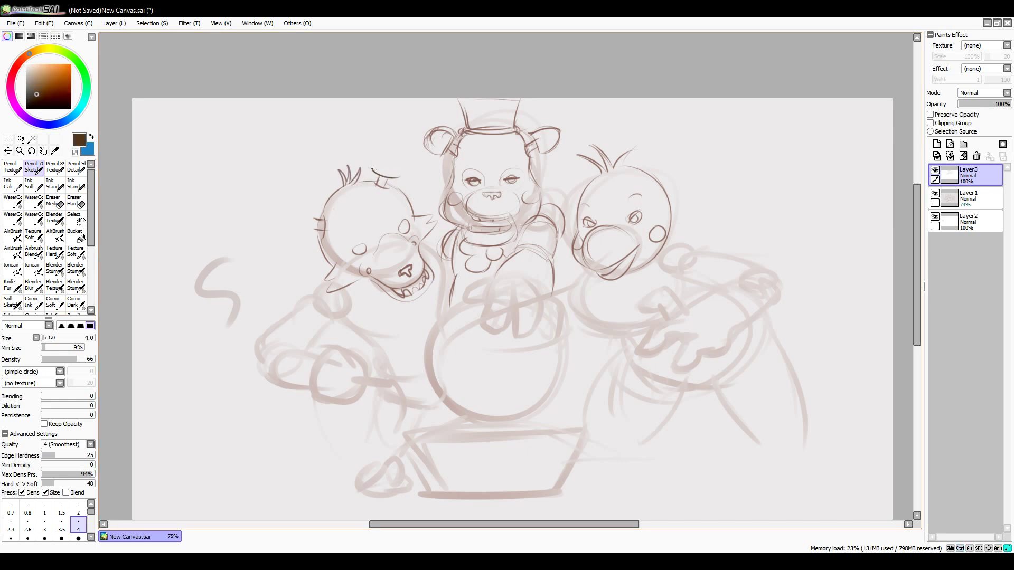
pyautogui.moveTo(373, 165)
pyautogui.mouseDown()
pyautogui.moveTo(399, 165)
pyautogui.moveTo(394, 143)
pyautogui.mouseUp()
pyautogui.moveTo(311, 206)
pyautogui.mouseDown()
pyautogui.moveTo(309, 242)
pyautogui.moveTo(330, 229)
pyautogui.mouseUp()
pyautogui.moveTo(277, 204)
pyautogui.mouseDown()
pyautogui.moveTo(313, 240)
pyautogui.moveTo(287, 226)
pyautogui.mouseUp()
# Step: Draw the fox's eye patch with a strap running diagonally across its face
pyautogui.moveTo(375, 179)
pyautogui.mouseDown()
pyautogui.moveTo(360, 236)
pyautogui.moveTo(341, 253)
pyautogui.mouseUp()
pyautogui.moveTo(367, 232)
pyautogui.mouseDown()
pyautogui.moveTo(353, 249)
pyautogui.moveTo(363, 253)
pyautogui.mouseUp()
pyautogui.moveTo(340, 256)
pyautogui.mouseDown()
pyautogui.moveTo(359, 242)
pyautogui.moveTo(348, 257)
pyautogui.mouseUp()
# Step: Draw the fox's shoulder joint, jointed arm and hook hand, plus the torso and waist lines behind the hook
pyautogui.moveTo(351, 255)
pyautogui.mouseDown()
pyautogui.moveTo(335, 268)
pyautogui.moveTo(338, 291)
pyautogui.mouseUp()
pyautogui.moveTo(328, 296)
pyautogui.mouseDown()
pyautogui.moveTo(350, 311)
pyautogui.moveTo(261, 345)
pyautogui.mouseUp()
pyautogui.moveTo(326, 322); pyautogui.dragTo(264, 369)
pyautogui.moveTo(296, 348)
pyautogui.mouseDown()
pyautogui.moveTo(275, 372)
pyautogui.moveTo(319, 388)
pyautogui.mouseUp()
pyautogui.moveTo(319, 351)
pyautogui.mouseDown()
pyautogui.moveTo(314, 398)
pyautogui.moveTo(370, 377)
pyautogui.moveTo(404, 382)
pyautogui.moveTo(409, 404)
pyautogui.moveTo(391, 409)
pyautogui.moveTo(399, 420)
pyautogui.mouseUp()
pyautogui.hotkey('ctrl', 'z')
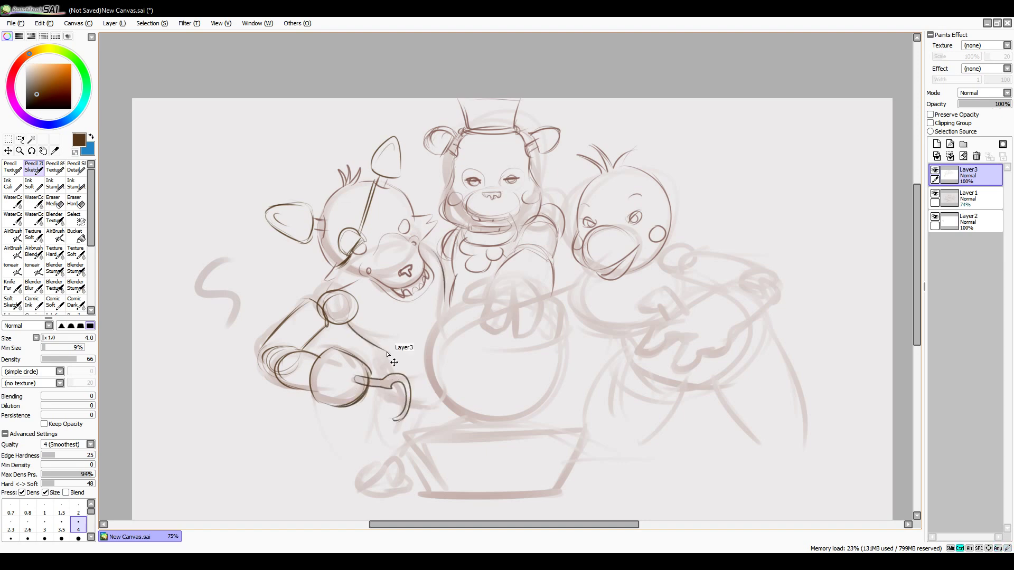
pyautogui.moveTo(422, 379); pyautogui.dragTo(381, 396)
pyautogui.moveTo(444, 397); pyautogui.dragTo(404, 411)
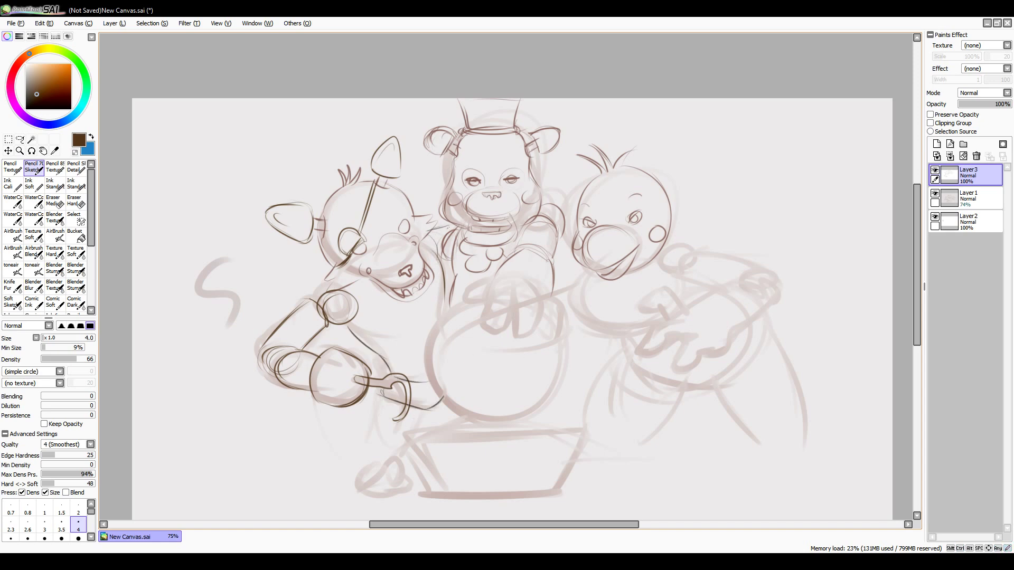
# Step: Redraw the chick's beak in a smaller shape and refine both of its eyes
pyautogui.moveTo(587, 221)
pyautogui.mouseDown()
pyautogui.moveTo(608, 274)
pyautogui.moveTo(643, 268)
pyautogui.mouseUp()
pyautogui.moveTo(601, 240)
pyautogui.mouseDown()
pyautogui.moveTo(623, 272)
pyautogui.moveTo(637, 248)
pyautogui.moveTo(594, 226)
pyautogui.mouseUp()
pyautogui.moveTo(627, 220); pyautogui.dragTo(641, 216)
pyautogui.moveTo(581, 229); pyautogui.dragTo(597, 227)
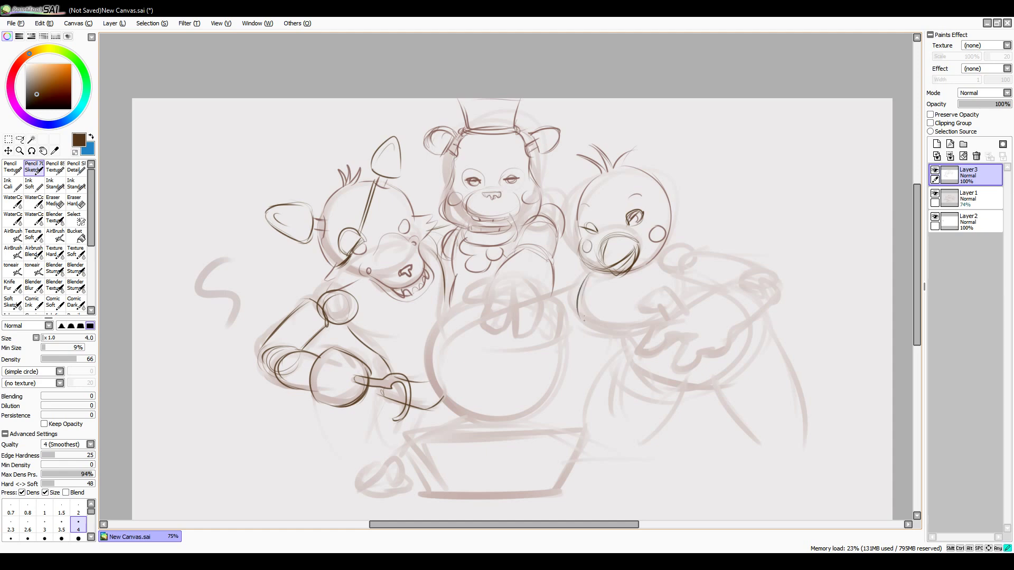
# Step: Draw the chick's rounded chest and its bent arm with the shoulder and elbow joints
pyautogui.moveTo(573, 260)
pyautogui.mouseDown()
pyautogui.moveTo(549, 275)
pyautogui.moveTo(555, 300)
pyautogui.moveTo(655, 336)
pyautogui.mouseUp()
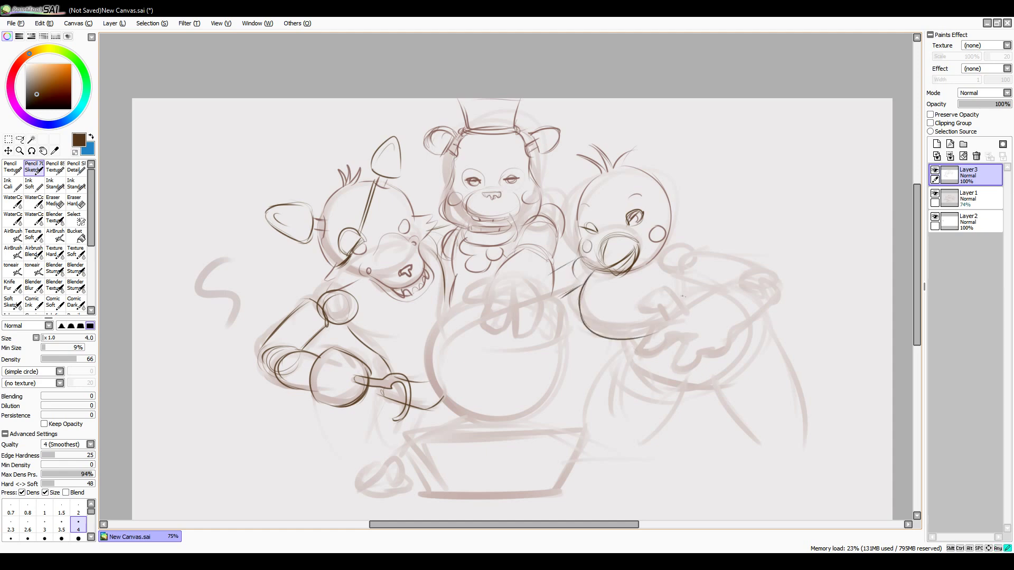
pyautogui.moveTo(687, 251); pyautogui.dragTo(772, 278)
pyautogui.moveTo(683, 276)
pyautogui.mouseDown()
pyautogui.moveTo(763, 306)
pyautogui.moveTo(702, 299)
pyautogui.mouseUp()
pyautogui.moveTo(773, 296)
pyautogui.mouseDown()
pyautogui.moveTo(734, 317)
pyautogui.moveTo(639, 306)
pyautogui.mouseUp()
# Step: Draw the chick's hand with spread fingers and connect it to the forearm
pyautogui.moveTo(655, 312)
pyautogui.mouseDown()
pyautogui.moveTo(678, 322)
pyautogui.moveTo(639, 351)
pyautogui.mouseUp()
pyautogui.moveTo(639, 351); pyautogui.dragTo(681, 333)
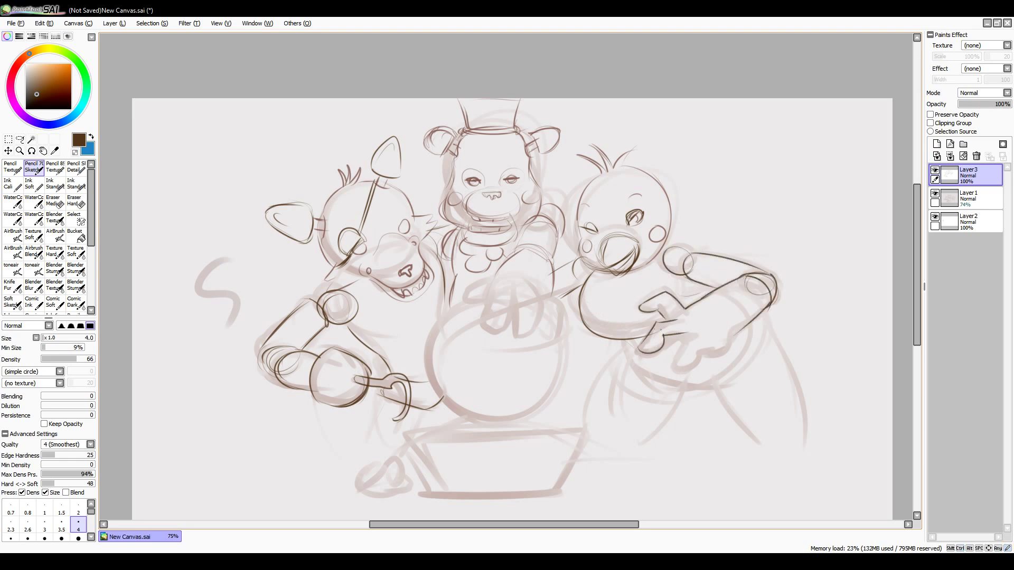
pyautogui.moveTo(662, 296)
pyautogui.mouseDown()
pyautogui.moveTo(654, 343)
pyautogui.moveTo(677, 336)
pyautogui.moveTo(675, 370)
pyautogui.moveTo(726, 346)
pyautogui.mouseUp()
pyautogui.hotkey('ctrl', 'z')
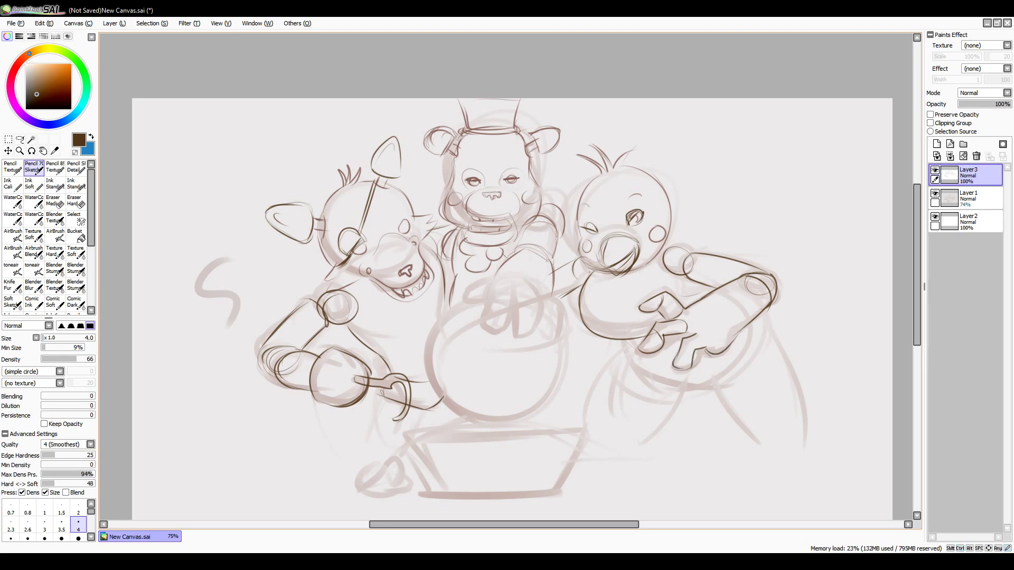
pyautogui.moveTo(759, 306); pyautogui.dragTo(760, 334)
pyautogui.moveTo(656, 354); pyautogui.dragTo(692, 380)
pyautogui.moveTo(707, 313); pyautogui.dragTo(721, 367)
# Step: Draw the chick's belly curve and both spread legs, and darken the lines of its eyes
pyautogui.moveTo(628, 341)
pyautogui.mouseDown()
pyautogui.moveTo(639, 370)
pyautogui.moveTo(730, 393)
pyautogui.moveTo(763, 318)
pyautogui.mouseUp()
pyautogui.hotkey('ctrl', 'z')
pyautogui.moveTo(747, 369)
pyautogui.mouseDown()
pyautogui.moveTo(795, 365)
pyautogui.moveTo(756, 436)
pyautogui.mouseUp()
pyautogui.hotkey('ctrl', 'z')
pyautogui.moveTo(787, 354); pyautogui.dragTo(816, 444)
pyautogui.moveTo(724, 374); pyautogui.dragTo(755, 443)
pyautogui.moveTo(607, 403); pyautogui.dragTo(640, 366)
pyautogui.moveTo(592, 420); pyautogui.dragTo(636, 365)
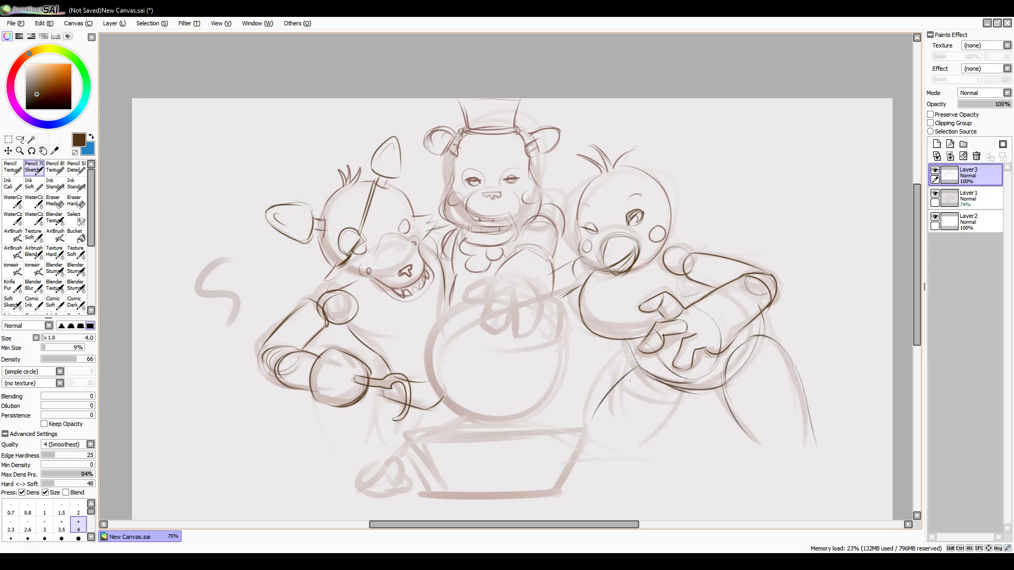
pyautogui.moveTo(690, 395); pyautogui.dragTo(627, 449)
pyautogui.moveTo(628, 211); pyautogui.dragTo(644, 207)
pyautogui.moveTo(584, 222); pyautogui.dragTo(598, 232)
# Step: Draw the bear's hand with its fingers gripping the top of the large central head
pyautogui.moveTo(487, 280); pyautogui.dragTo(467, 297)
pyautogui.moveTo(520, 273)
pyautogui.mouseDown()
pyautogui.moveTo(491, 301)
pyautogui.moveTo(535, 272)
pyautogui.moveTo(499, 304)
pyautogui.mouseUp()
pyautogui.moveTo(528, 289)
pyautogui.mouseDown()
pyautogui.moveTo(544, 297)
pyautogui.moveTo(516, 332)
pyautogui.mouseUp()
pyautogui.moveTo(520, 334); pyautogui.dragTo(541, 309)
pyautogui.moveTo(491, 284)
pyautogui.mouseDown()
pyautogui.moveTo(504, 301)
pyautogui.moveTo(491, 292)
pyautogui.mouseUp()
pyautogui.moveTo(527, 277)
pyautogui.mouseDown()
pyautogui.moveTo(561, 297)
pyautogui.moveTo(554, 332)
pyautogui.mouseUp()
pyautogui.moveTo(538, 288); pyautogui.dragTo(557, 322)
# Step: Add joint details to the chick's fingers and draw the fox's leg lines below the hook
pyautogui.moveTo(675, 307); pyautogui.dragTo(683, 330)
pyautogui.moveTo(687, 320)
pyautogui.mouseDown()
pyautogui.moveTo(663, 340)
pyautogui.moveTo(685, 339)
pyautogui.mouseUp()
pyautogui.moveTo(681, 341); pyautogui.dragTo(697, 351)
pyautogui.moveTo(357, 376); pyautogui.dragTo(367, 447)
pyautogui.moveTo(381, 396); pyautogui.dragTo(355, 456)
pyautogui.moveTo(425, 407); pyautogui.dragTo(402, 455)
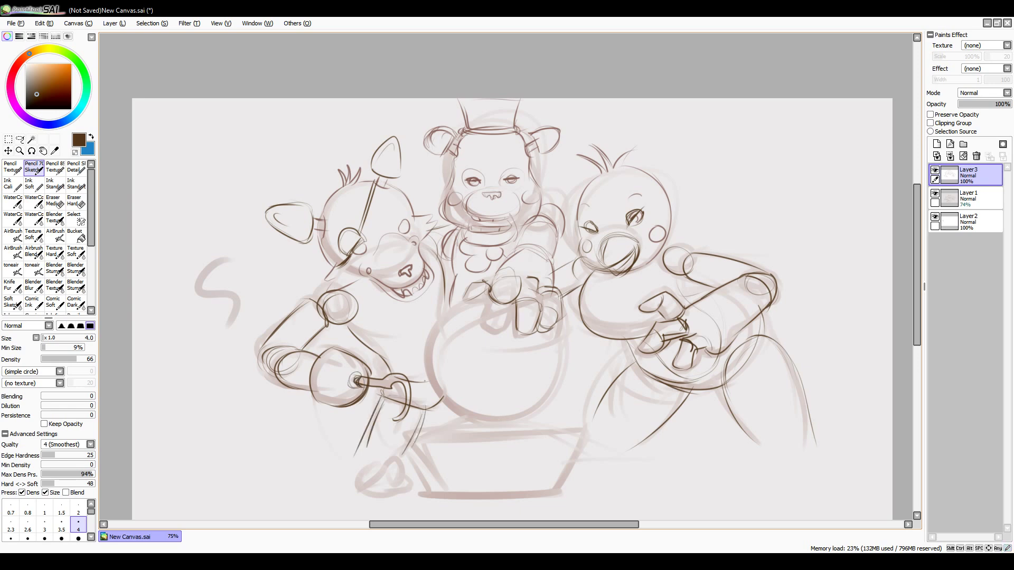
# Step: Add a new top layer and draw the outline and chin of the large central head on it
pyautogui.click(937, 144)
pyautogui.moveTo(515, 285); pyautogui.dragTo(509, 314)
pyautogui.moveTo(499, 289); pyautogui.dragTo(440, 380)
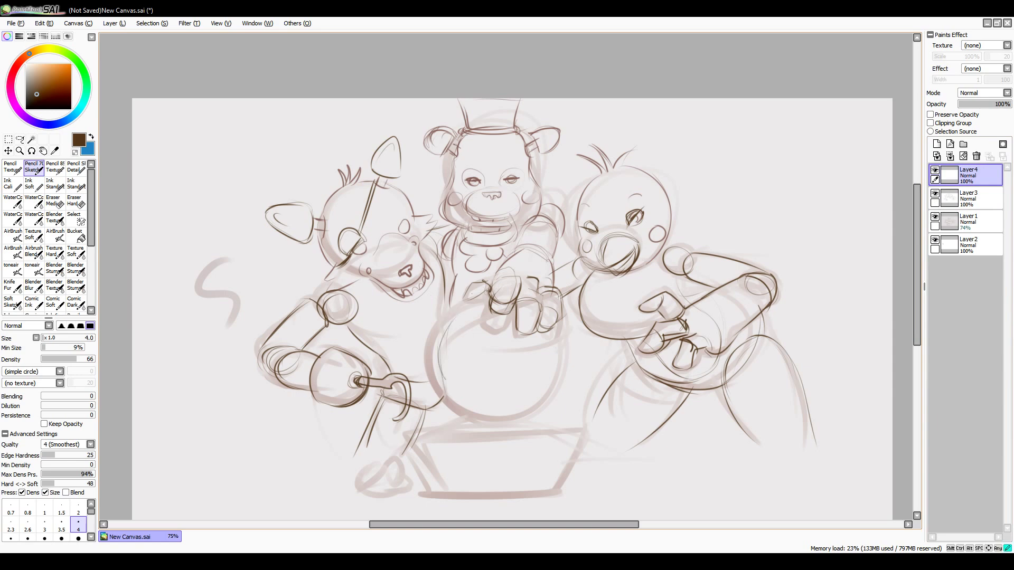
pyautogui.moveTo(473, 298)
pyautogui.mouseDown()
pyautogui.moveTo(449, 404)
pyautogui.moveTo(485, 439)
pyautogui.mouseUp()
pyautogui.moveTo(558, 333)
pyautogui.mouseDown()
pyautogui.moveTo(558, 351)
pyautogui.moveTo(458, 425)
pyautogui.moveTo(522, 440)
pyautogui.mouseUp()
pyautogui.moveTo(558, 323)
pyautogui.mouseDown()
pyautogui.moveTo(533, 442)
pyautogui.moveTo(552, 412)
pyautogui.mouseUp()
pyautogui.moveTo(553, 385)
pyautogui.mouseDown()
pyautogui.moveTo(531, 441)
pyautogui.moveTo(499, 445)
pyautogui.mouseUp()
pyautogui.moveTo(442, 342)
pyautogui.mouseDown()
pyautogui.moveTo(455, 428)
pyautogui.moveTo(490, 444)
pyautogui.moveTo(586, 432)
pyautogui.mouseUp()
# Step: Draw the laptop in front of the central head with a tapered lid, flat base and oval logo
pyautogui.moveTo(410, 446); pyautogui.dragTo(593, 430)
pyautogui.moveTo(595, 430); pyautogui.dragTo(568, 496)
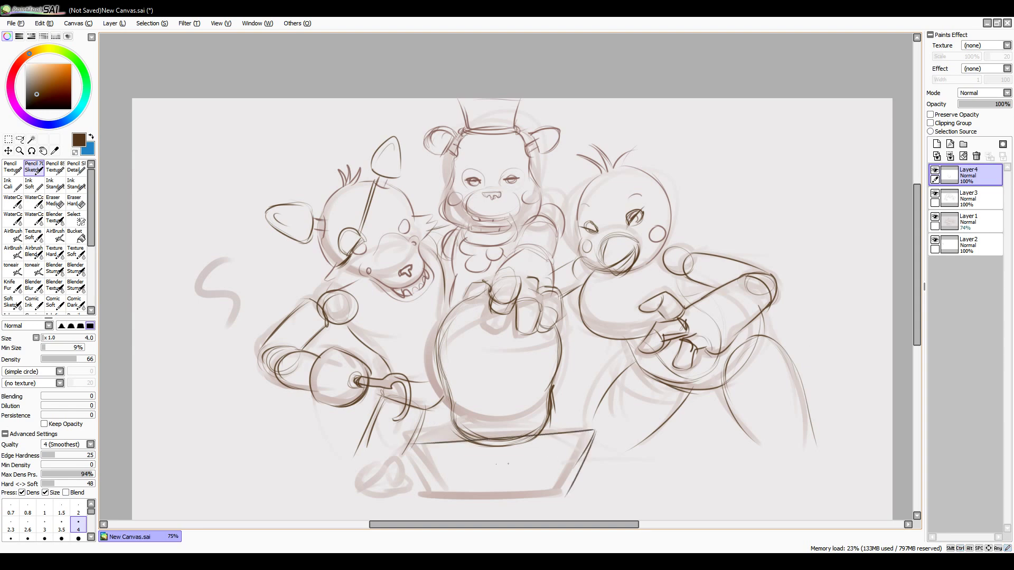
pyautogui.moveTo(406, 447)
pyautogui.mouseDown()
pyautogui.moveTo(478, 505)
pyautogui.moveTo(569, 498)
pyautogui.moveTo(434, 506)
pyautogui.mouseUp()
pyautogui.moveTo(432, 502)
pyautogui.mouseDown()
pyautogui.moveTo(444, 516)
pyautogui.moveTo(528, 513)
pyautogui.mouseUp()
pyautogui.moveTo(549, 503); pyautogui.dragTo(565, 504)
pyautogui.moveTo(491, 473); pyautogui.dragTo(490, 474)
pyautogui.moveTo(412, 450); pyautogui.dragTo(595, 434)
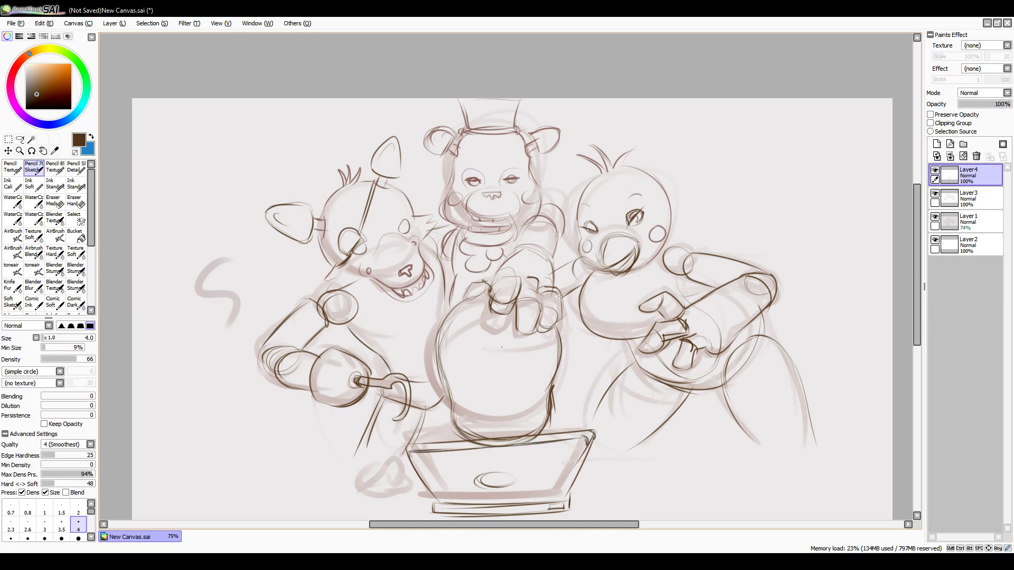
# Step: Draw the central head's ears and a cap brim line, with the word "Security" lettered above it
pyautogui.moveTo(472, 344)
pyautogui.mouseDown()
pyautogui.moveTo(588, 317)
pyautogui.moveTo(444, 361)
pyautogui.moveTo(446, 415)
pyautogui.mouseUp()
pyautogui.moveTo(554, 386); pyautogui.dragTo(562, 407)
pyautogui.moveTo(459, 325)
pyautogui.mouseDown()
pyautogui.moveTo(496, 333)
pyautogui.moveTo(520, 317)
pyautogui.mouseUp()
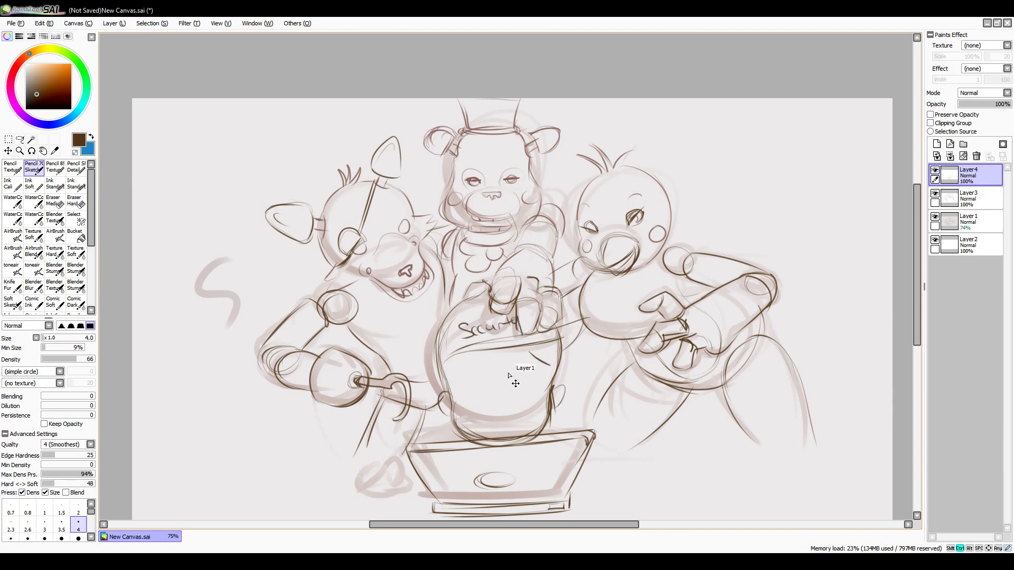
# Step: Draw the guard's drooping eyes, eyebrows, nose and mouth on the central head
pyautogui.moveTo(478, 367); pyautogui.dragTo(476, 371)
pyautogui.hotkey('ctrl', 'z')
pyautogui.hotkey('ctrl', 'z')
pyautogui.moveTo(503, 400)
pyautogui.mouseDown()
pyautogui.moveTo(508, 410)
pyautogui.moveTo(544, 384)
pyautogui.mouseUp()
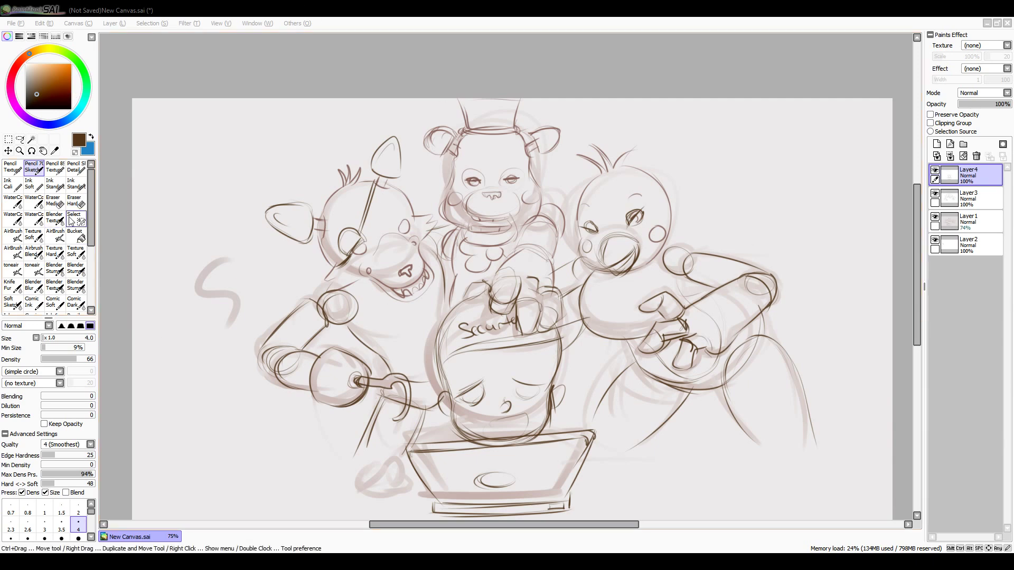
# Step: Redraw the guard's mouth as a small rounded open mouth below the nose
pyautogui.click(485, 424)
pyautogui.moveTo(524, 416); pyautogui.dragTo(501, 426)
pyautogui.moveTo(500, 428); pyautogui.dragTo(512, 434)
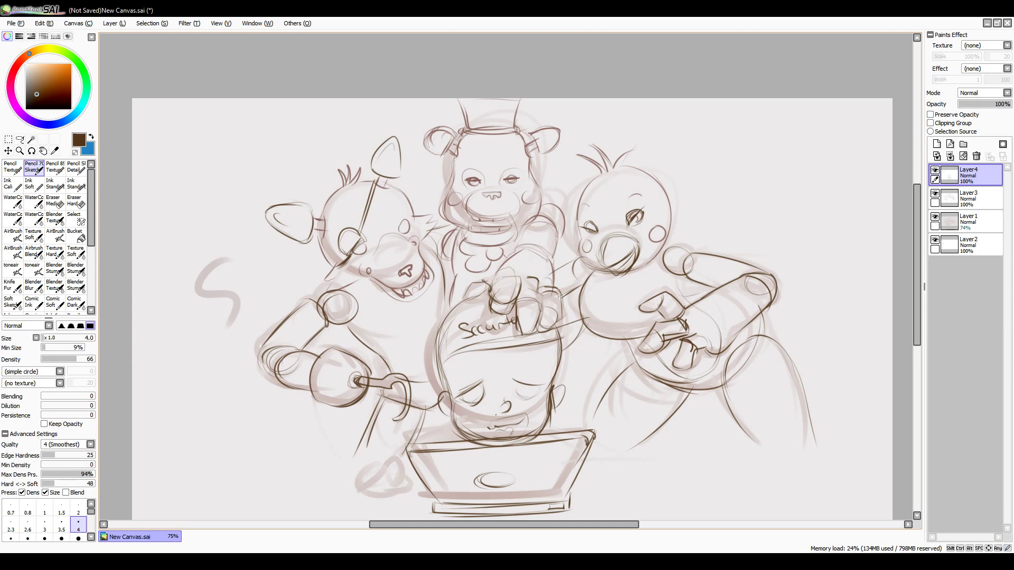
pyautogui.hotkey('ctrl', 'z')
pyautogui.hotkey('ctrl', 'z')
pyautogui.moveTo(492, 436); pyautogui.dragTo(514, 417)
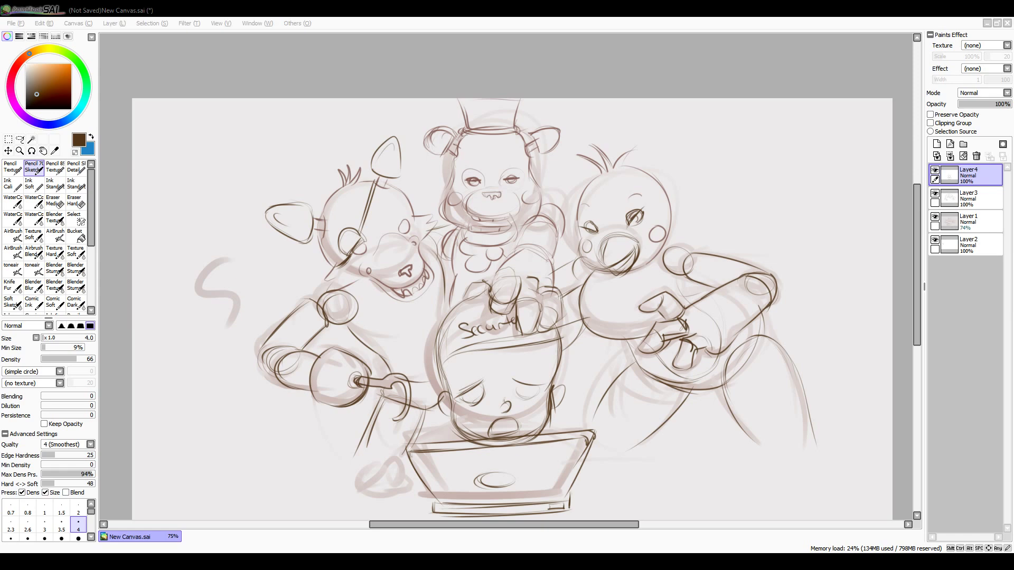
# Step: Draw hair strands under the guard's cap brim and add contours down both sides of the head and around the ears
pyautogui.click(465, 359)
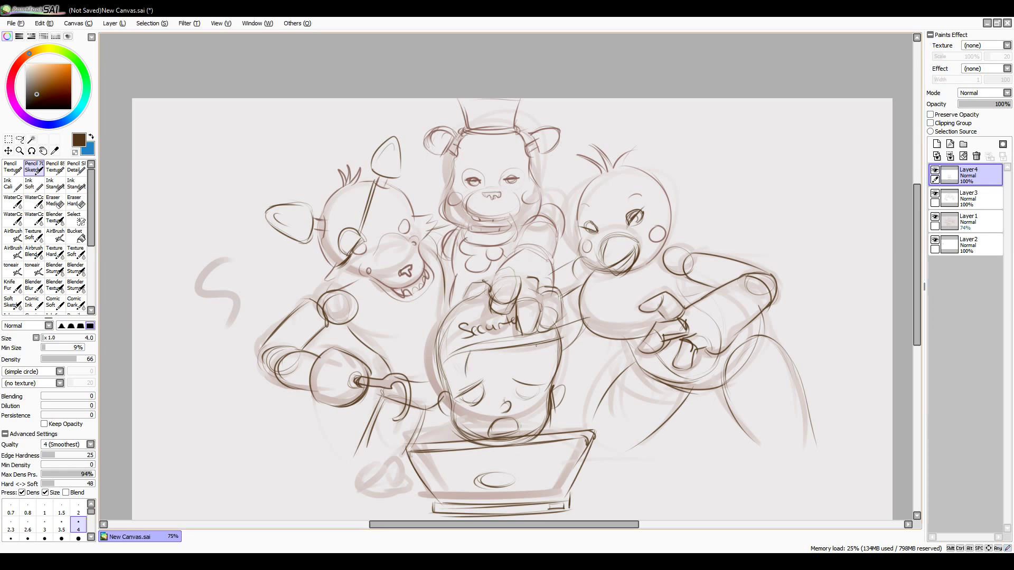
pyautogui.moveTo(524, 349); pyautogui.dragTo(548, 403)
pyautogui.moveTo(459, 367)
pyautogui.mouseDown()
pyautogui.moveTo(453, 426)
pyautogui.moveTo(453, 403)
pyautogui.mouseUp()
pyautogui.moveTo(452, 367); pyautogui.dragTo(437, 441)
pyautogui.moveTo(573, 343); pyautogui.dragTo(560, 437)
pyautogui.moveTo(439, 368); pyautogui.dragTo(424, 416)
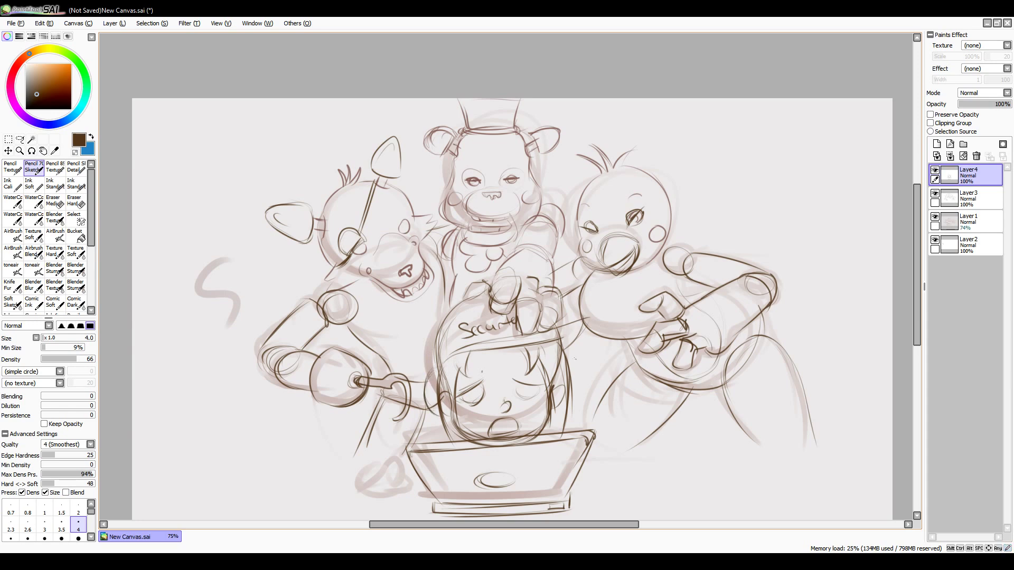
pyautogui.moveTo(568, 351); pyautogui.dragTo(573, 402)
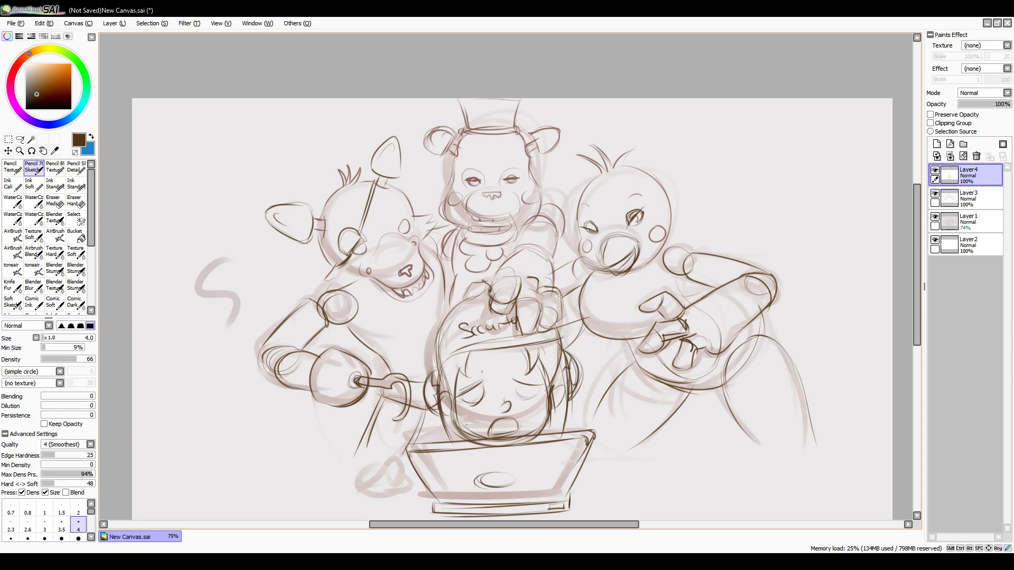
pyautogui.moveTo(432, 412); pyautogui.dragTo(428, 446)
pyautogui.moveTo(586, 394); pyautogui.dragTo(574, 441)
# Step: Rework the guard's eyes into wide round ones, erasing the drooping lids, and add pupils and raised eyebrows
pyautogui.moveTo(532, 376); pyautogui.dragTo(531, 378)
pyautogui.moveTo(470, 378); pyautogui.dragTo(468, 380)
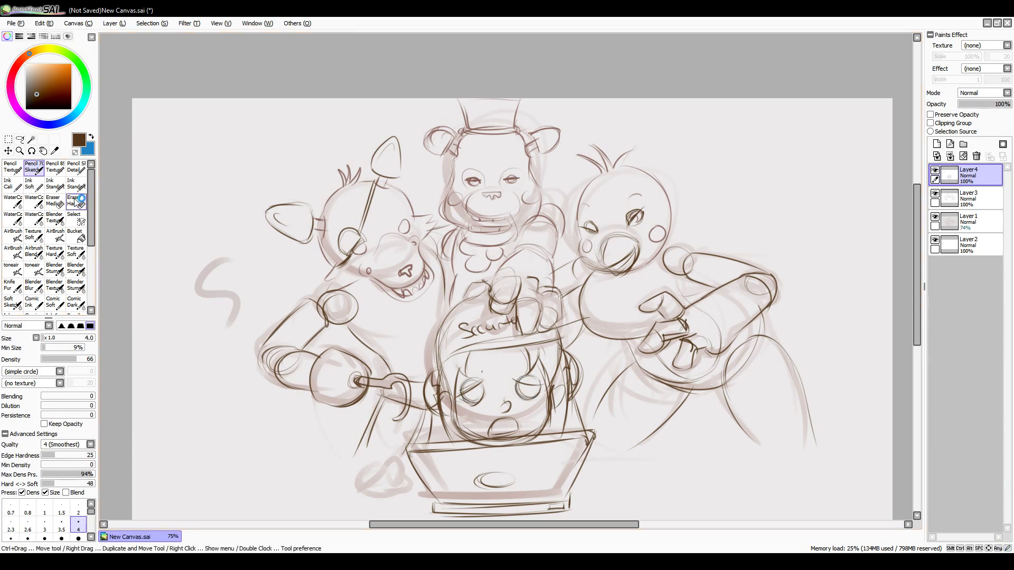
pyautogui.press('e')
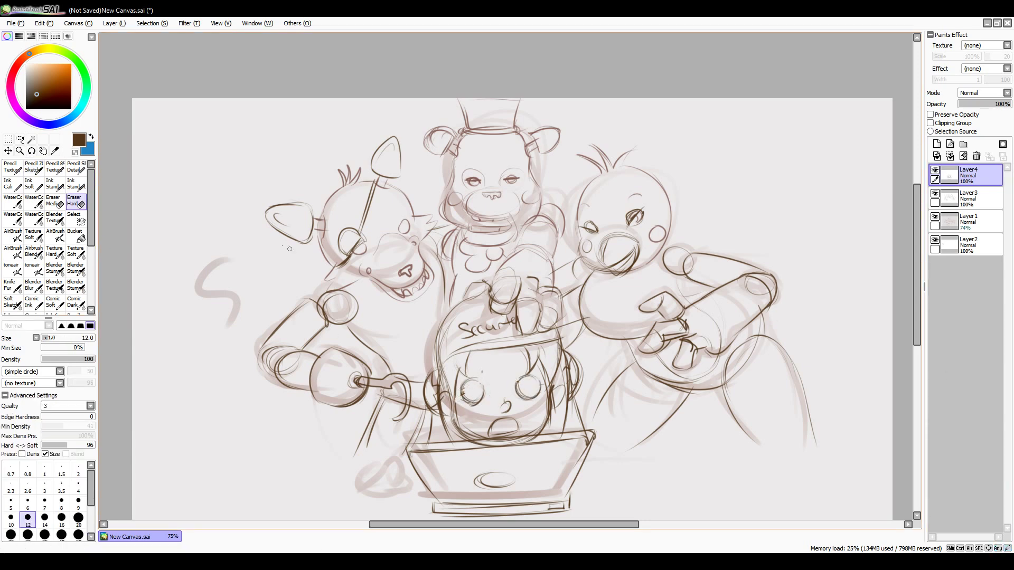
pyautogui.press('n')
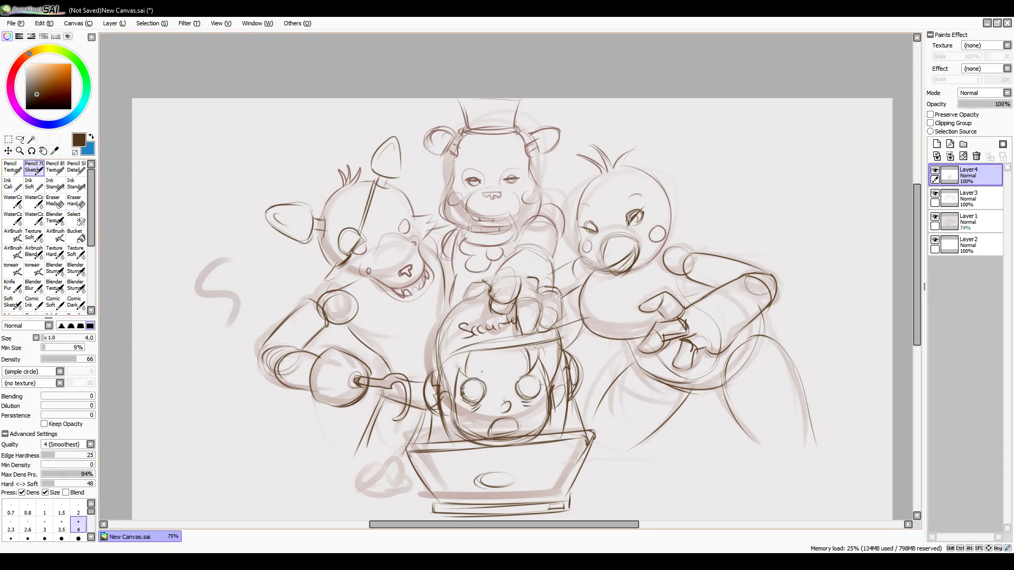
pyautogui.moveTo(459, 365); pyautogui.dragTo(483, 365)
pyautogui.moveTo(517, 364); pyautogui.dragTo(547, 363)
# Step: Draw the guard's hand on the table beside the laptop on the fox's side, with a forearm line leading to it
pyautogui.moveTo(397, 482)
pyautogui.mouseDown()
pyautogui.moveTo(358, 490)
pyautogui.moveTo(401, 475)
pyautogui.moveTo(413, 481)
pyautogui.moveTo(398, 490)
pyautogui.moveTo(382, 476)
pyautogui.moveTo(377, 493)
pyautogui.moveTo(428, 492)
pyautogui.mouseUp()
pyautogui.moveTo(436, 430); pyautogui.dragTo(390, 468)
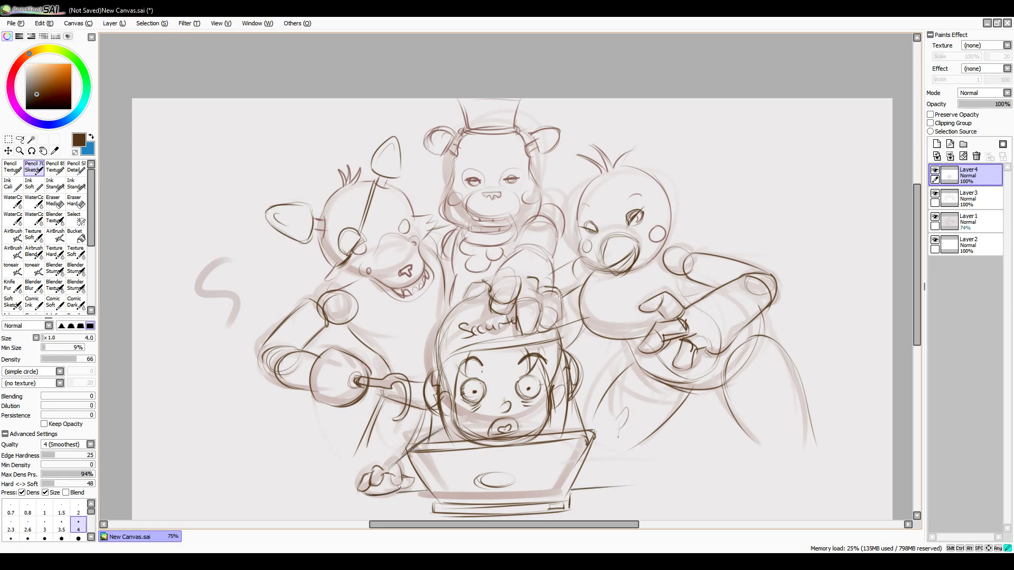
pyautogui.moveTo(609, 441)
pyautogui.mouseDown()
pyautogui.moveTo(626, 426)
pyautogui.moveTo(638, 447)
pyautogui.mouseUp()
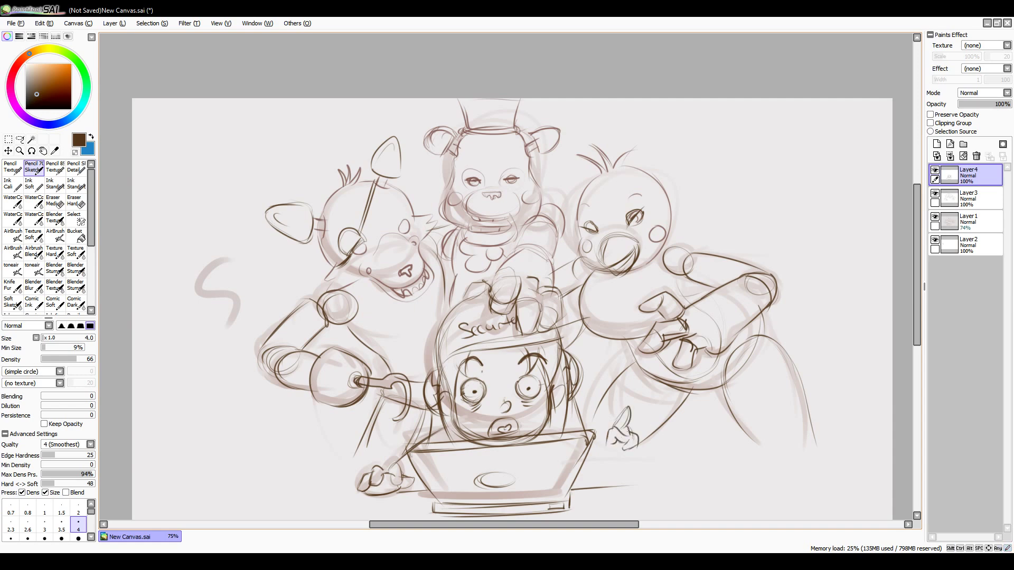
pyautogui.hotkey('ctrl', 'z')
pyautogui.hotkey('ctrl', 'z')
pyautogui.hotkey('ctrl', 'z')
pyautogui.hotkey('ctrl', 'z')
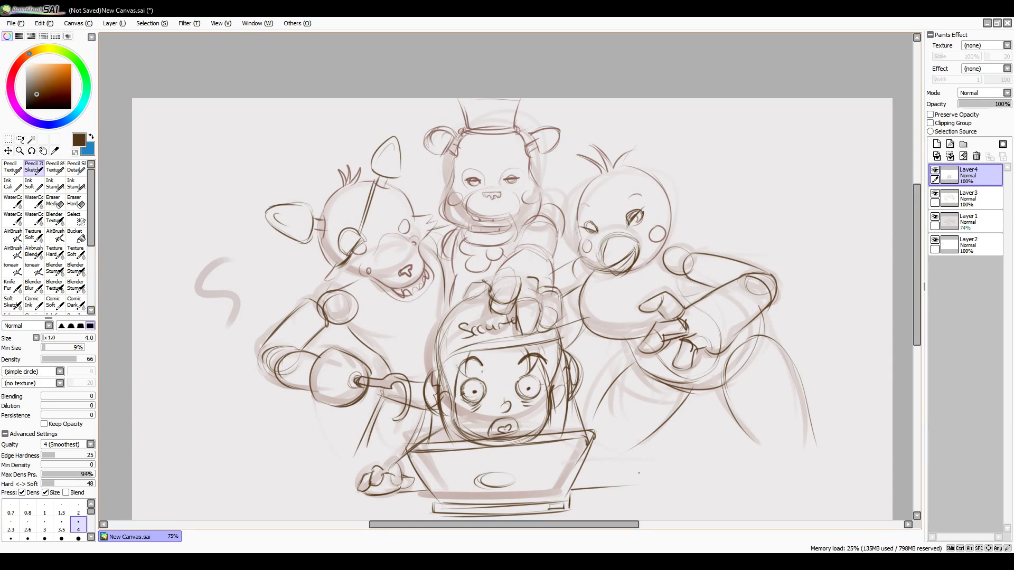
pyautogui.hotkey('ctrl', 'z')
# Step: Draw the guard's raised hand and forearm on the chick's side, and letter "LET'S EAT" on the chick's bib
pyautogui.moveTo(625, 385); pyautogui.dragTo(629, 406)
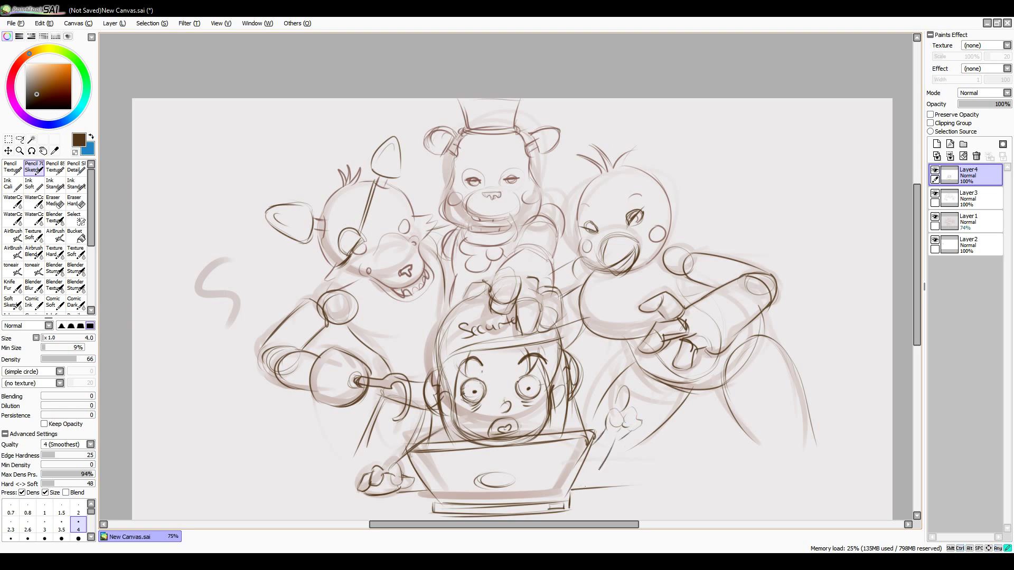
pyautogui.moveTo(615, 440); pyautogui.dragTo(631, 431)
pyautogui.moveTo(602, 241); pyautogui.dragTo(630, 299)
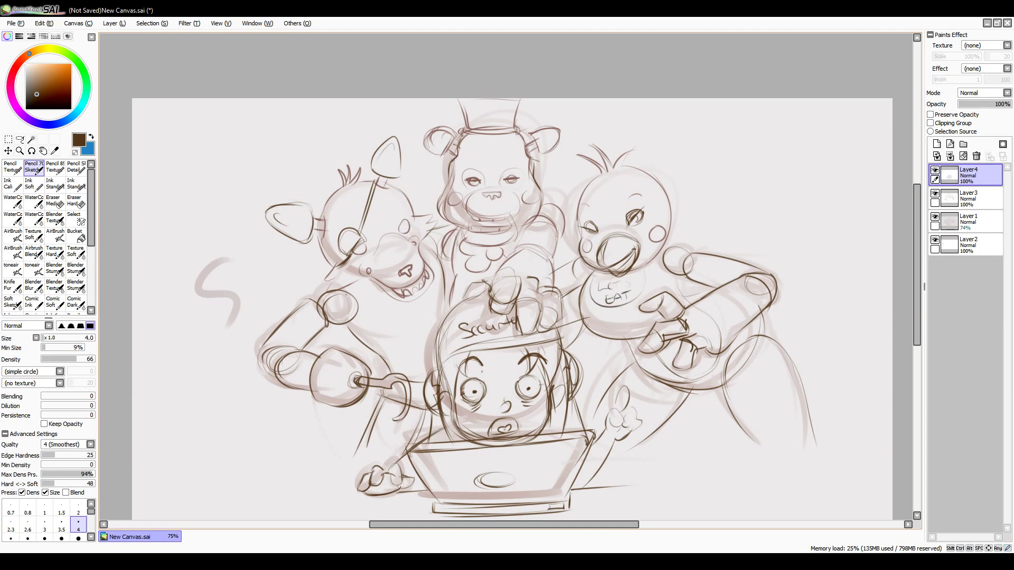
pyautogui.moveTo(399, 378); pyautogui.dragTo(425, 381)
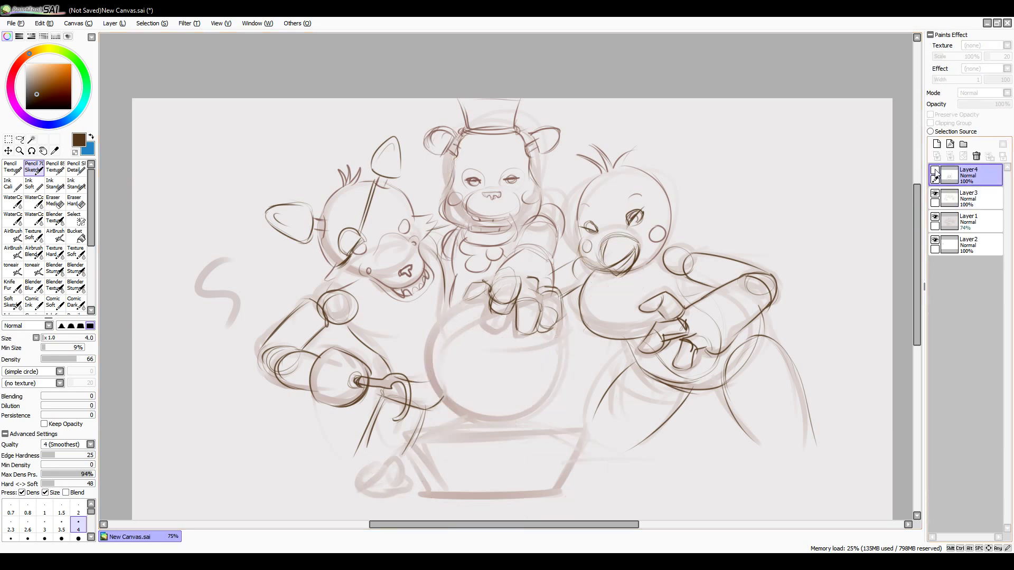
# Step: Merge the guard sketch into the layer below, add a new top layer, and lower the merged sketch layer's opacity to 34%
pyautogui.click(949, 156)
pyautogui.click(936, 144)
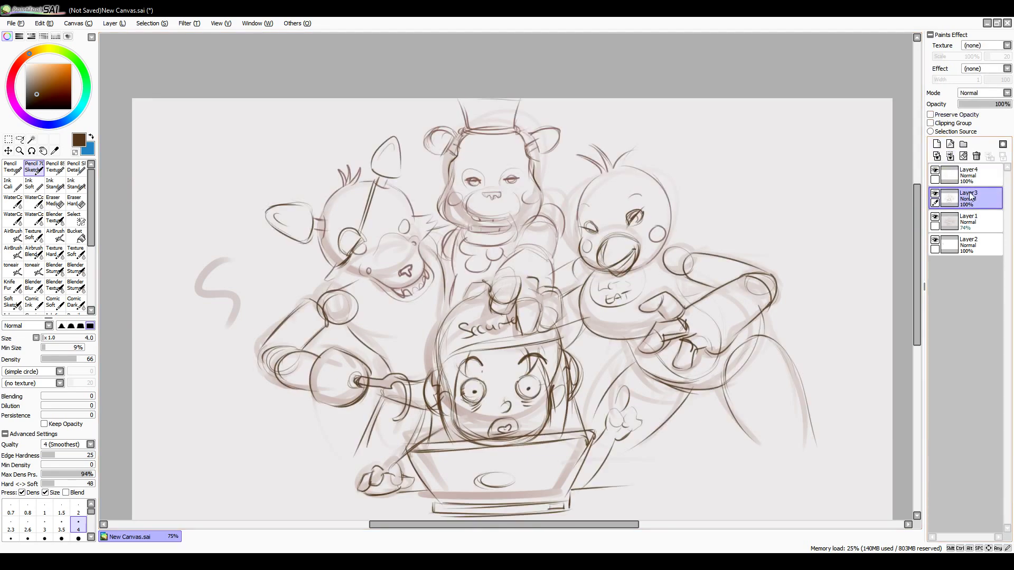
pyautogui.click(968, 199)
pyautogui.moveTo(1003, 104); pyautogui.dragTo(976, 104)
# Step: Ink the chick's larger eye outline and slanted eyelid in dark brown on the new top layer with the Ink Cali pen
pyautogui.click(32, 103)
pyautogui.scroll(2, 662, 259)
pyautogui.scroll(2, 662, 259)
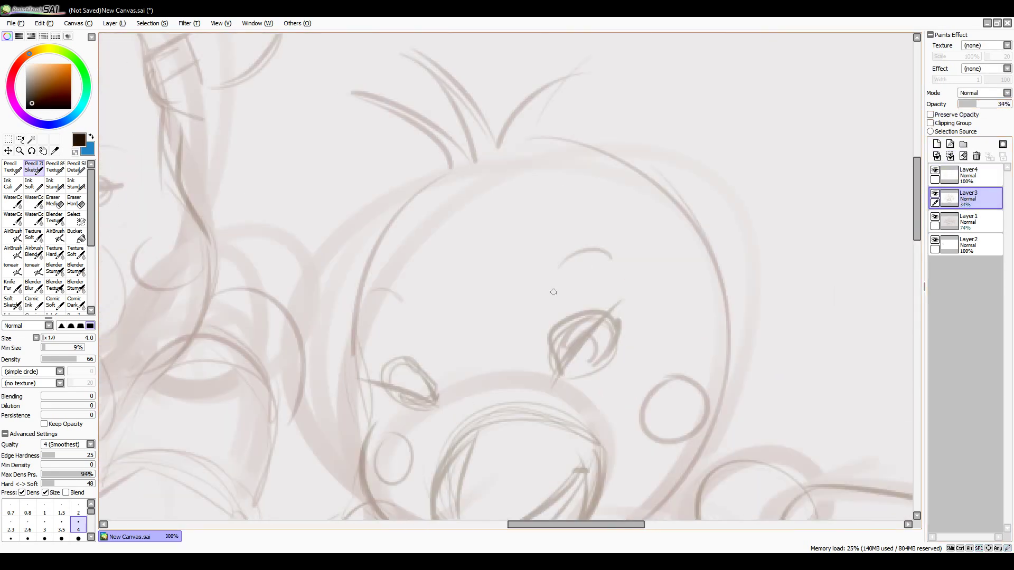
pyautogui.moveTo(661, 259)
pyautogui.mouseDown()
pyautogui.moveTo(620, 152)
pyautogui.moveTo(552, 219)
pyautogui.mouseUp()
pyautogui.click(968, 175)
pyautogui.press('i')
pyautogui.moveTo(603, 176); pyautogui.dragTo(545, 231)
pyautogui.hotkey('ctrl', 'z')
pyautogui.moveTo(604, 175); pyautogui.dragTo(543, 207)
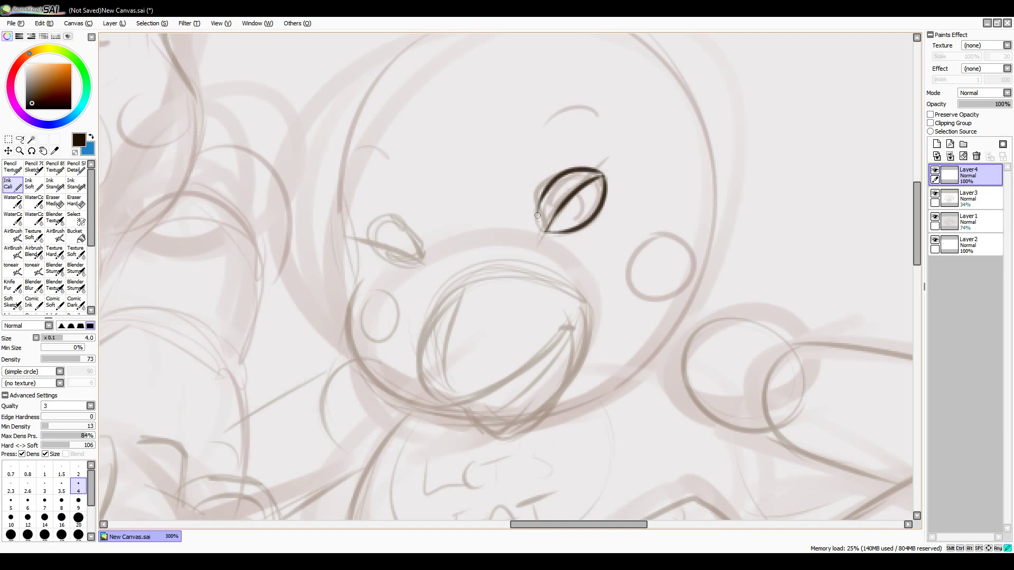
# Step: Ink the chick's smaller half-closed eye and add the irises and pupils to both eyes
pyautogui.moveTo(408, 229)
pyautogui.mouseDown()
pyautogui.moveTo(369, 242)
pyautogui.moveTo(418, 250)
pyautogui.moveTo(407, 264)
pyautogui.mouseUp()
pyautogui.hotkey('ctrl', 'z')
pyautogui.moveTo(579, 197); pyautogui.dragTo(581, 210)
pyautogui.moveTo(407, 242); pyautogui.dragTo(406, 239)
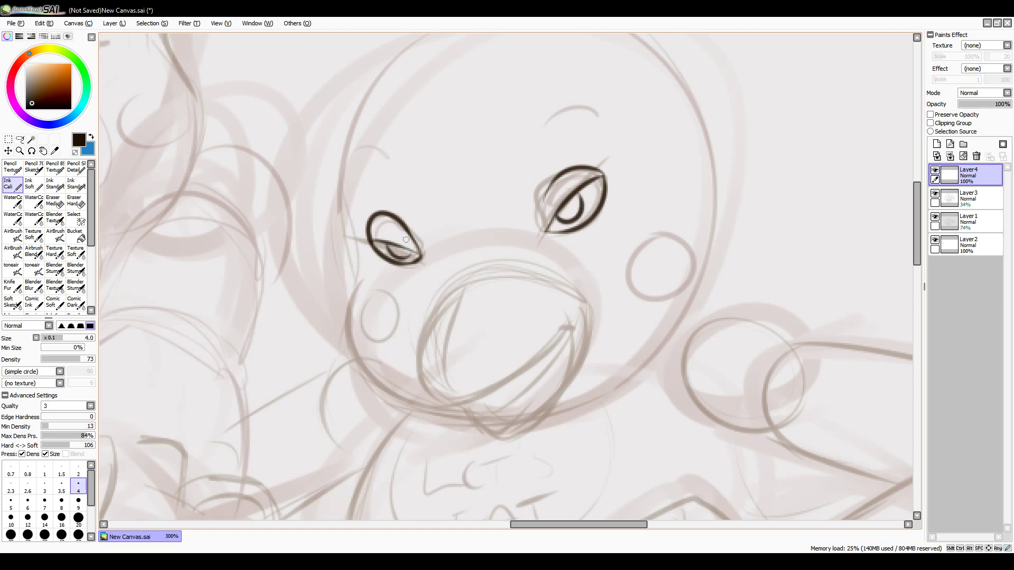
pyautogui.moveTo(581, 208); pyautogui.dragTo(575, 200)
# Step: Ink the chick's two arched eyebrows and both round cheek circles
pyautogui.press('ctrl')
pyautogui.moveTo(532, 156); pyautogui.dragTo(600, 117)
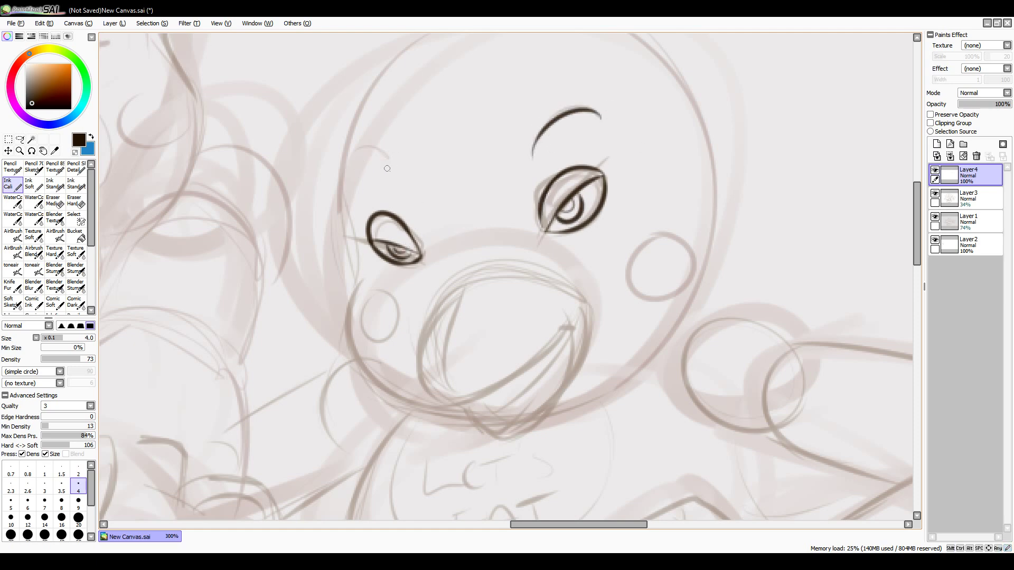
pyautogui.moveTo(350, 179); pyautogui.dragTo(396, 174)
pyautogui.hotkey('ctrl', 'z')
pyautogui.moveTo(657, 240); pyautogui.dragTo(681, 246)
pyautogui.moveTo(380, 294); pyautogui.dragTo(378, 296)
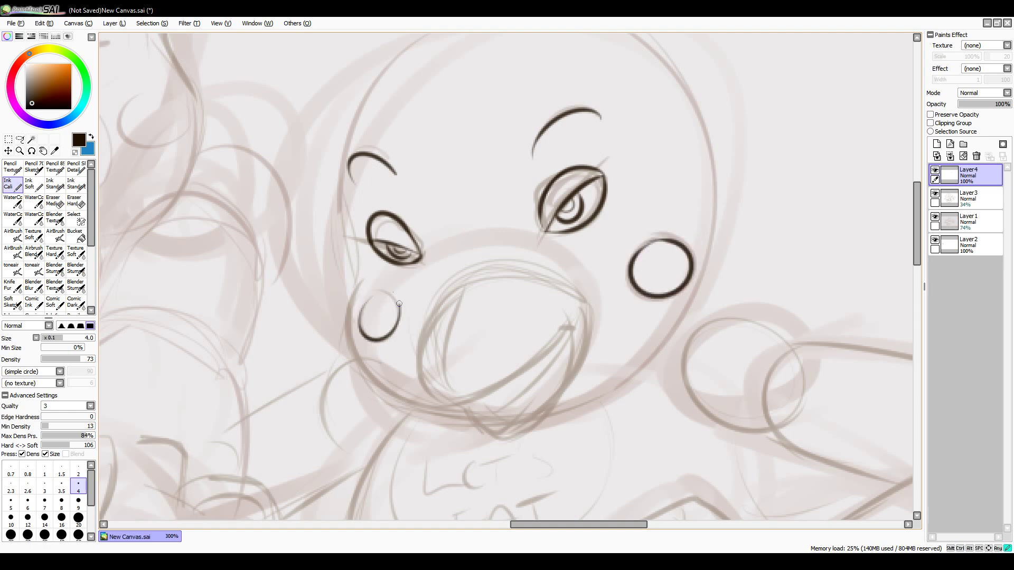
# Step: Ink the chick's face contour beside the smaller eye, curving out around the cheek
pyautogui.moveTo(340, 196); pyautogui.dragTo(353, 289)
pyautogui.hotkey('ctrl', 'z')
pyautogui.moveTo(340, 164); pyautogui.dragTo(362, 372)
# Step: Ink the chick's beak with its rounded upper outline, slanted smiling mouth line and pointed lower beak
pyautogui.moveTo(461, 287); pyautogui.dragTo(441, 405)
pyautogui.moveTo(568, 328); pyautogui.dragTo(454, 409)
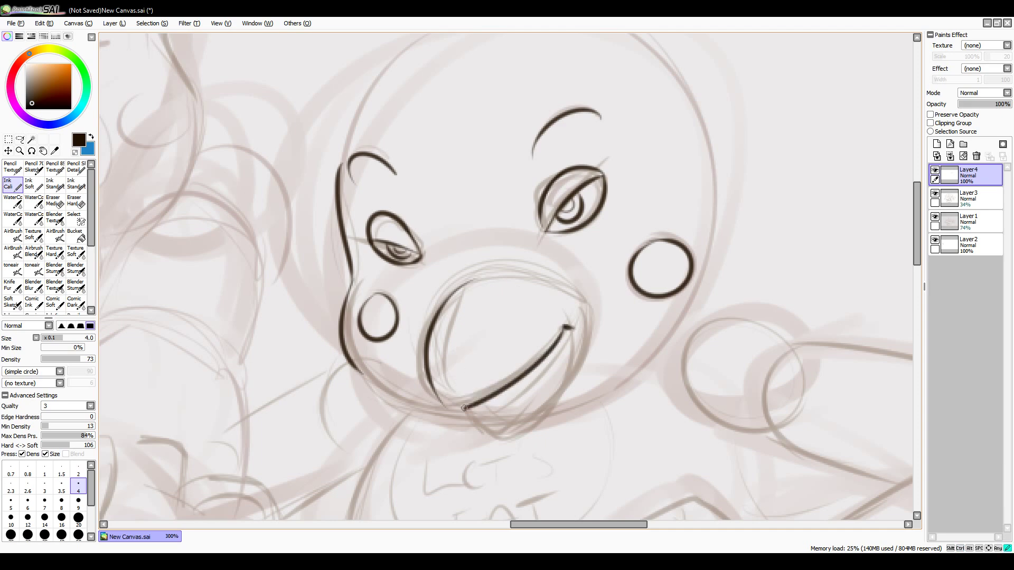
pyautogui.hotkey('ctrl', 'z')
pyautogui.moveTo(569, 327); pyautogui.dragTo(444, 406)
pyautogui.hotkey('ctrl', 'z')
pyautogui.hotkey('ctrl', 'z')
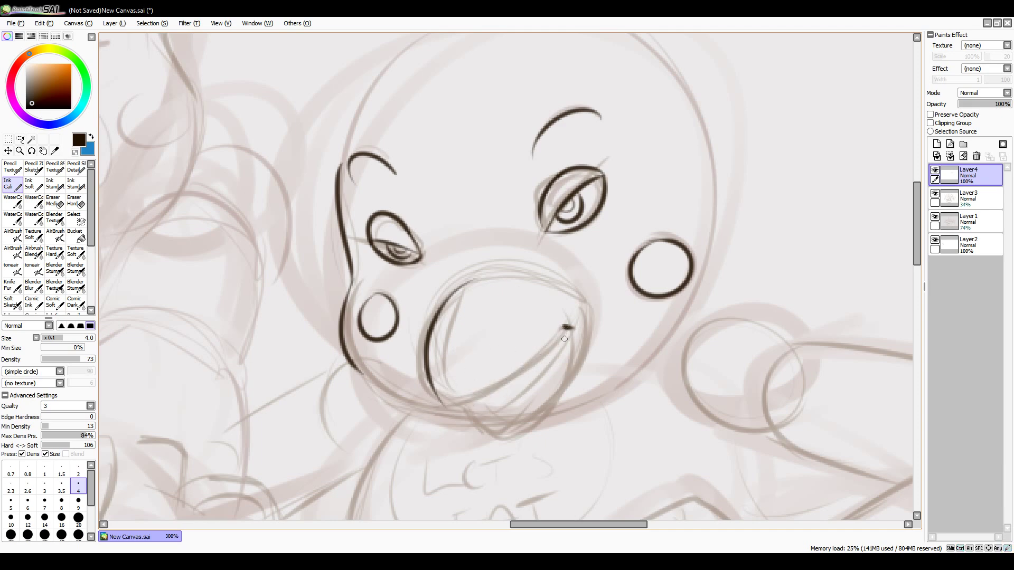
pyautogui.moveTo(569, 328); pyautogui.dragTo(443, 407)
pyautogui.moveTo(569, 329)
pyautogui.mouseDown()
pyautogui.moveTo(493, 413)
pyautogui.moveTo(493, 436)
pyautogui.mouseUp()
pyautogui.moveTo(583, 311); pyautogui.dragTo(504, 434)
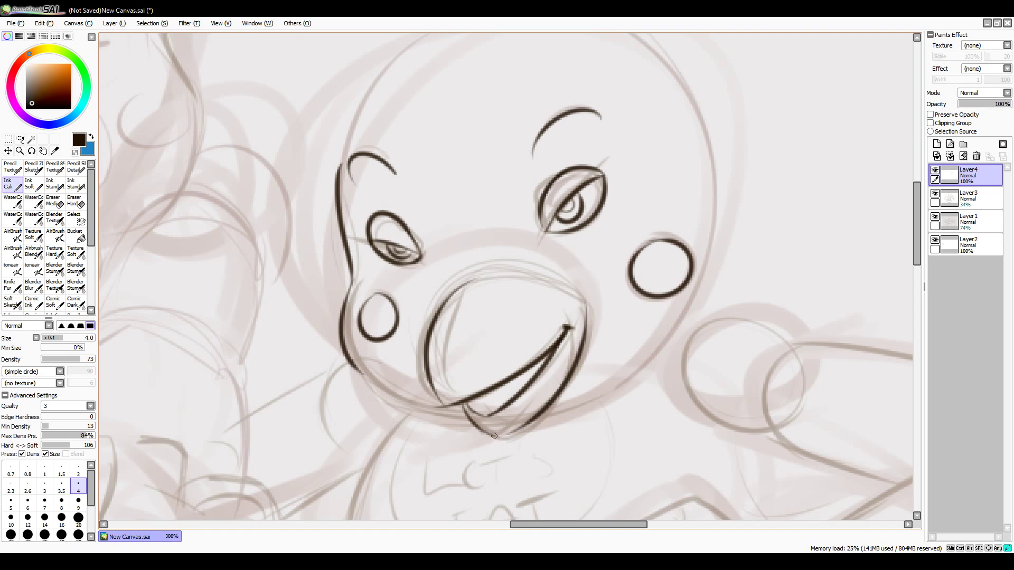
pyautogui.moveTo(585, 308)
pyautogui.mouseDown()
pyautogui.moveTo(478, 273)
pyautogui.moveTo(587, 343)
pyautogui.mouseUp()
pyautogui.moveTo(455, 288)
pyautogui.mouseDown()
pyautogui.moveTo(520, 275)
pyautogui.moveTo(448, 302)
pyautogui.mouseUp()
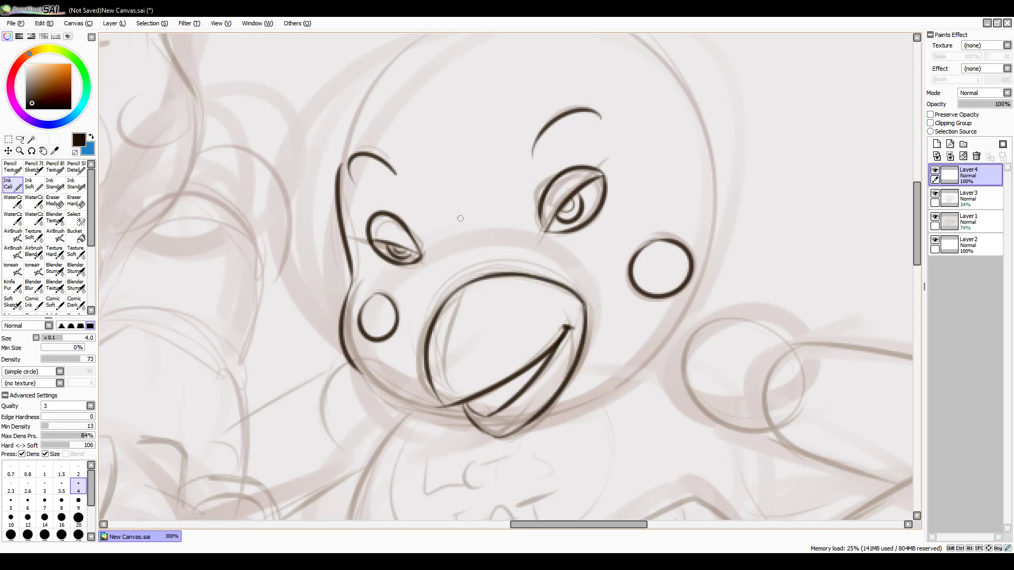
# Step: Ink the chick's jawline on both sides of the beak and the head contour above the smaller eye
pyautogui.moveTo(348, 357)
pyautogui.mouseDown()
pyautogui.moveTo(403, 405)
pyautogui.moveTo(454, 417)
pyautogui.moveTo(448, 409)
pyautogui.mouseUp()
pyautogui.moveTo(701, 289); pyautogui.dragTo(532, 421)
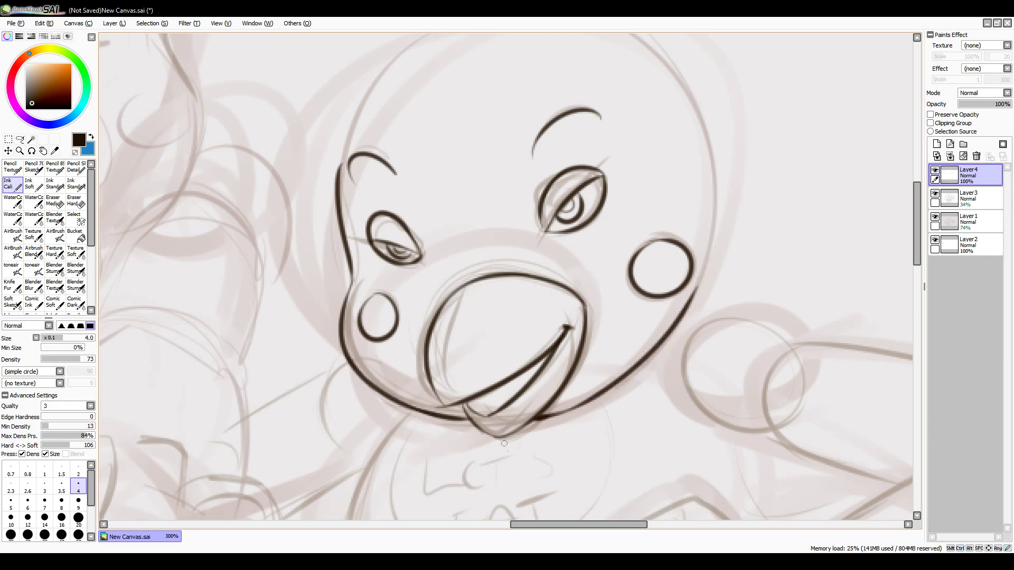
pyautogui.moveTo(460, 405); pyautogui.dragTo(487, 429)
pyautogui.moveTo(521, 320); pyautogui.dragTo(566, 388)
pyautogui.moveTo(481, 91)
pyautogui.mouseDown()
pyautogui.moveTo(382, 234)
pyautogui.moveTo(386, 274)
pyautogui.mouseUp()
# Step: Ink the spiky feather tuft on top of the chick's head
pyautogui.moveTo(397, 184); pyautogui.dragTo(424, 334)
pyautogui.moveTo(404, 164)
pyautogui.mouseDown()
pyautogui.moveTo(515, 252)
pyautogui.moveTo(531, 242)
pyautogui.moveTo(467, 131)
pyautogui.moveTo(549, 235)
pyautogui.mouseUp()
pyautogui.hotkey('ctrl', 'z')
pyautogui.hotkey('ctrl', 'z')
pyautogui.moveTo(459, 132)
pyautogui.mouseDown()
pyautogui.moveTo(549, 235)
pyautogui.moveTo(626, 160)
pyautogui.mouseUp()
pyautogui.hotkey('ctrl', 'z')
pyautogui.moveTo(554, 224); pyautogui.dragTo(627, 159)
pyautogui.hotkey('ctrl', 'z')
pyautogui.moveTo(555, 224); pyautogui.dragTo(637, 152)
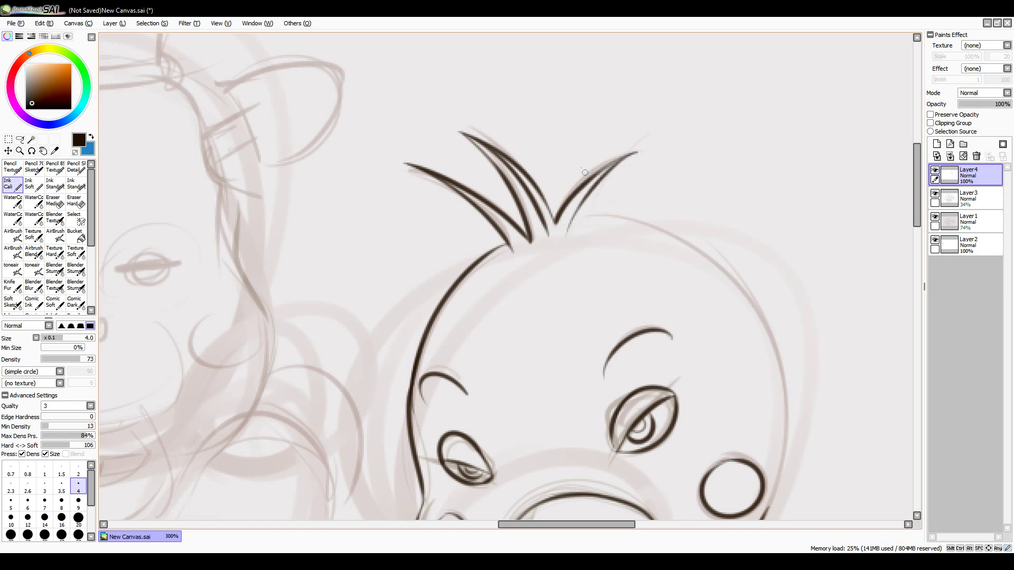
# Step: Ink the chick's crown from the feather tuft around the larger eye's side down to the jaw
pyautogui.moveTo(599, 188)
pyautogui.mouseDown()
pyautogui.moveTo(568, 232)
pyautogui.moveTo(760, 324)
pyautogui.moveTo(737, 133)
pyautogui.mouseUp()
pyautogui.press('ctrl')
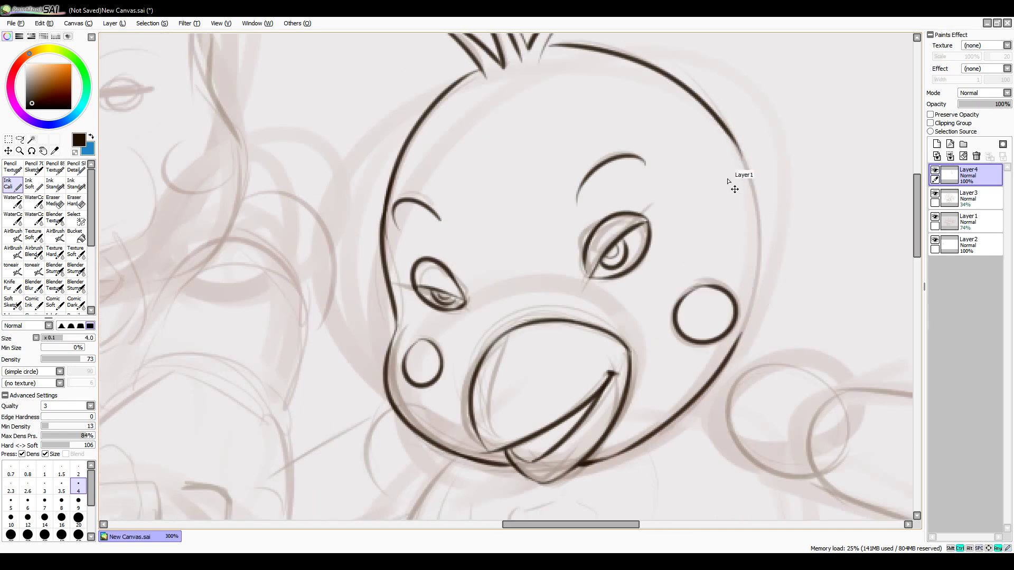
pyautogui.scroll(-3, 751, 161)
pyautogui.scroll(2, 771, 283)
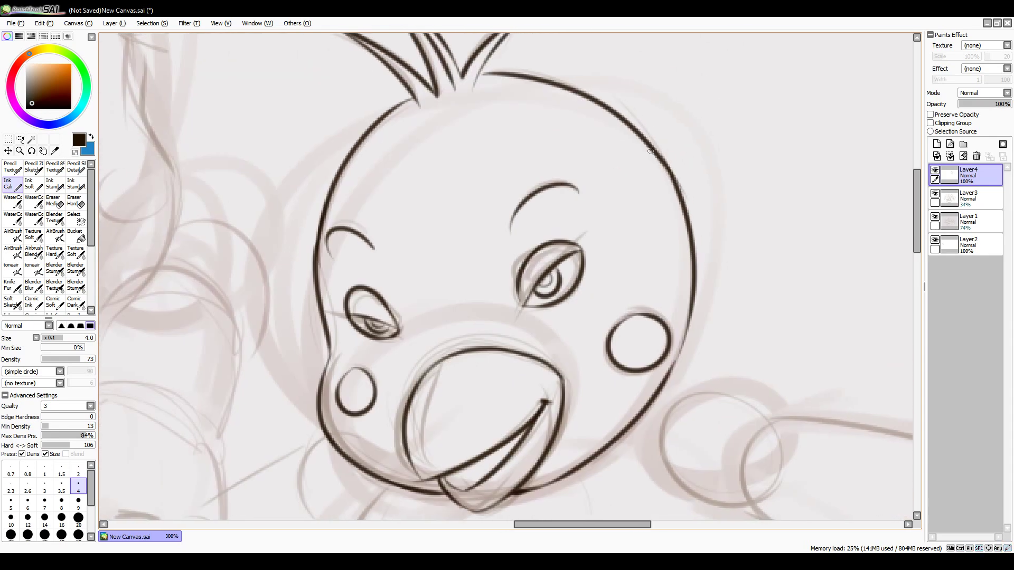
# Step: Ink the curve of the chick's shoulder joint beside the jaw, on the bear's side
pyautogui.scroll(-5, 774, 353)
pyautogui.moveTo(523, 172); pyautogui.dragTo(545, 270)
pyautogui.hotkey('ctrl', 'z')
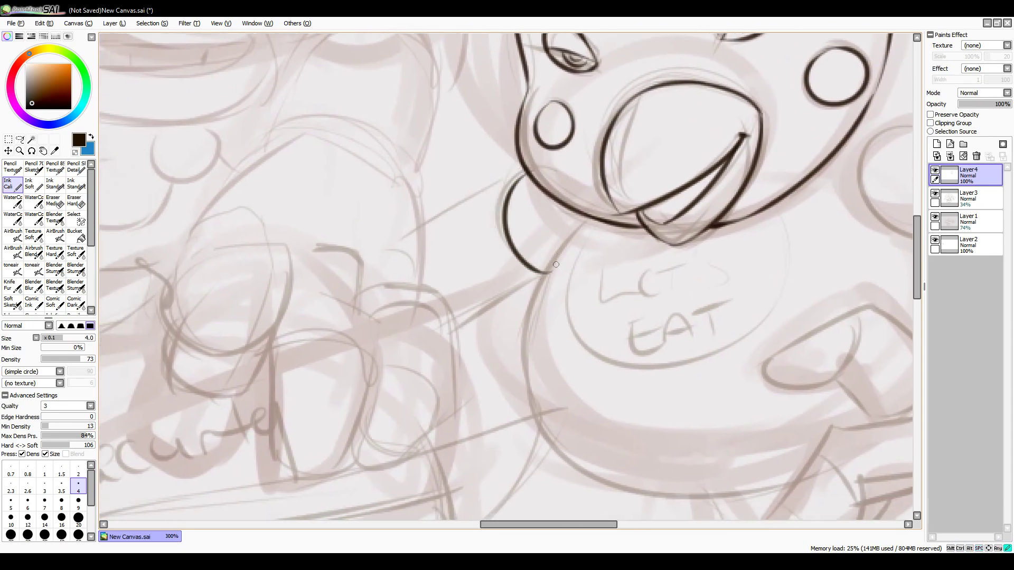
pyautogui.hotkey('ctrl', 'z')
pyautogui.moveTo(523, 173); pyautogui.dragTo(545, 270)
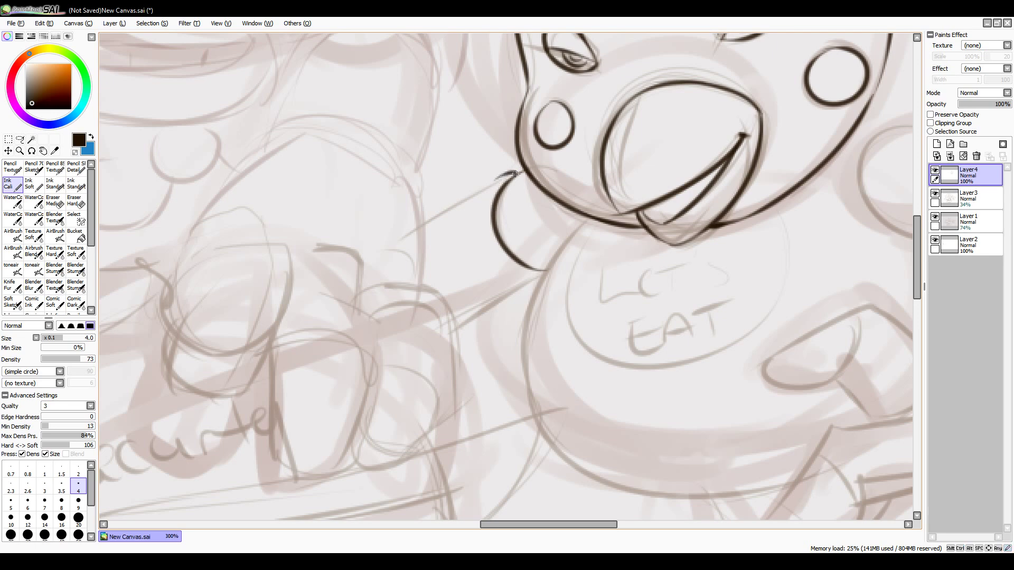
# Step: Ink the upper and lower edges of the chick's outstretched arm and a second contour along the shoulder joint
pyautogui.press('ctrl')
pyautogui.moveTo(427, 215); pyautogui.dragTo(519, 170)
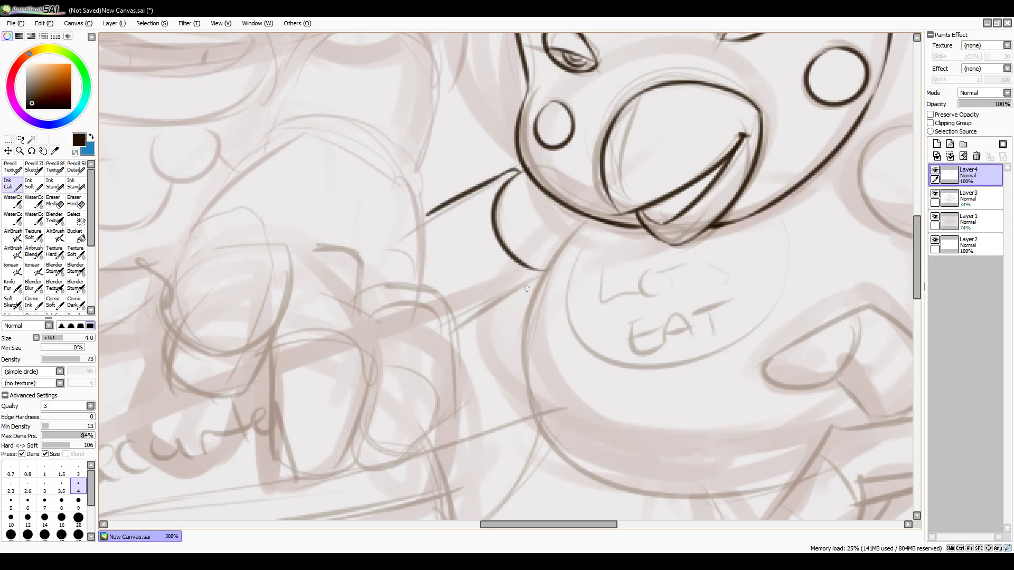
pyautogui.moveTo(536, 284); pyautogui.dragTo(451, 330)
pyautogui.moveTo(508, 170)
pyautogui.mouseDown()
pyautogui.moveTo(489, 238)
pyautogui.moveTo(545, 270)
pyautogui.mouseUp()
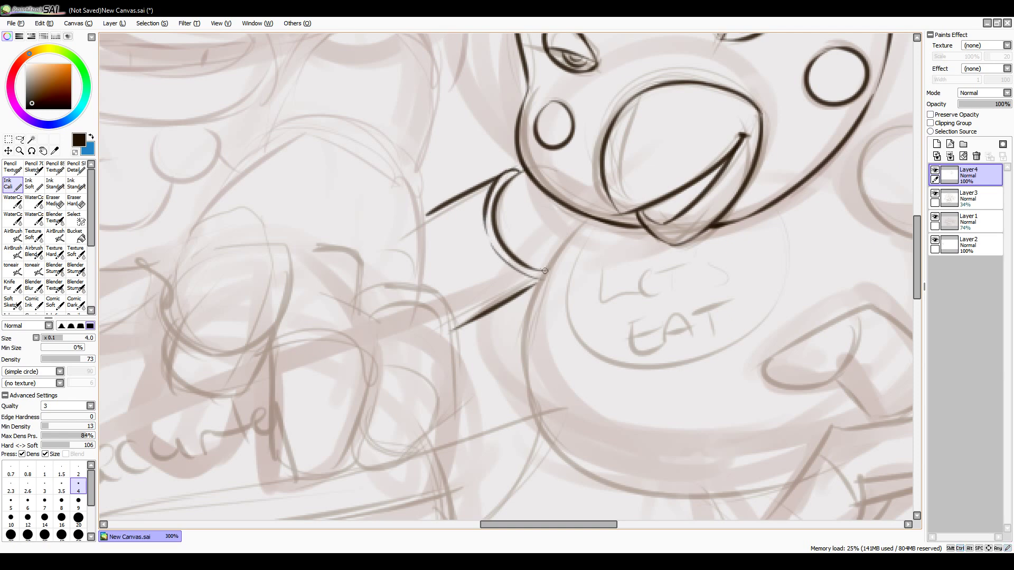
pyautogui.hotkey('ctrl', 'z')
pyautogui.moveTo(489, 244); pyautogui.dragTo(538, 279)
# Step: Ink the side of the chick's upper body and the rounded outline of the bib under the beak
pyautogui.moveTo(584, 220); pyautogui.dragTo(522, 332)
pyautogui.moveTo(602, 269); pyautogui.dragTo(622, 299)
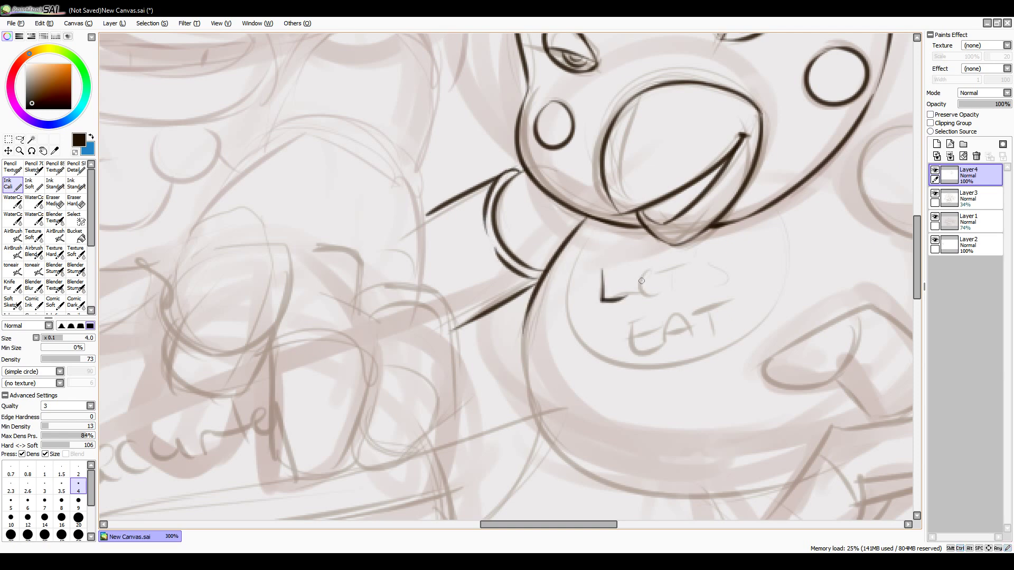
pyautogui.hotkey('ctrl', 'z')
pyautogui.moveTo(602, 224); pyautogui.dragTo(573, 330)
pyautogui.moveTo(776, 208)
pyautogui.mouseDown()
pyautogui.moveTo(589, 357)
pyautogui.moveTo(573, 324)
pyautogui.mouseUp()
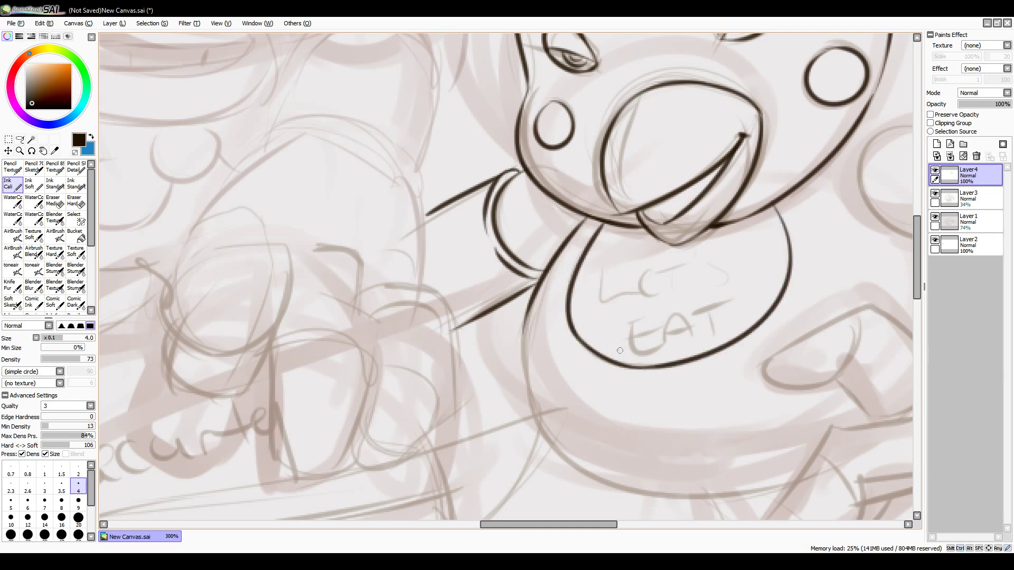
# Step: Ink the lettering "LeT's EAT" in two lines on the chick's bib
pyautogui.moveTo(618, 368); pyautogui.dragTo(673, 364)
pyautogui.hotkey('ctrl', 'z')
pyautogui.moveTo(605, 269)
pyautogui.mouseDown()
pyautogui.moveTo(634, 299)
pyautogui.moveTo(660, 293)
pyautogui.mouseUp()
pyautogui.hotkey('ctrl', 'z')
pyautogui.hotkey('ctrl', 'z')
pyautogui.moveTo(664, 275); pyautogui.dragTo(673, 290)
pyautogui.moveTo(696, 258)
pyautogui.mouseDown()
pyautogui.moveTo(691, 269)
pyautogui.moveTo(710, 285)
pyautogui.mouseUp()
pyautogui.moveTo(650, 319)
pyautogui.mouseDown()
pyautogui.moveTo(615, 346)
pyautogui.moveTo(650, 347)
pyautogui.mouseUp()
pyautogui.hotkey('ctrl', 'z')
pyautogui.moveTo(664, 337)
pyautogui.mouseDown()
pyautogui.moveTo(694, 338)
pyautogui.moveTo(731, 310)
pyautogui.mouseUp()
pyautogui.hotkey('ctrl', 'z')
pyautogui.moveTo(667, 330); pyautogui.dragTo(689, 331)
pyautogui.moveTo(710, 313); pyautogui.dragTo(709, 336)
pyautogui.moveTo(690, 273); pyautogui.dragTo(685, 260)
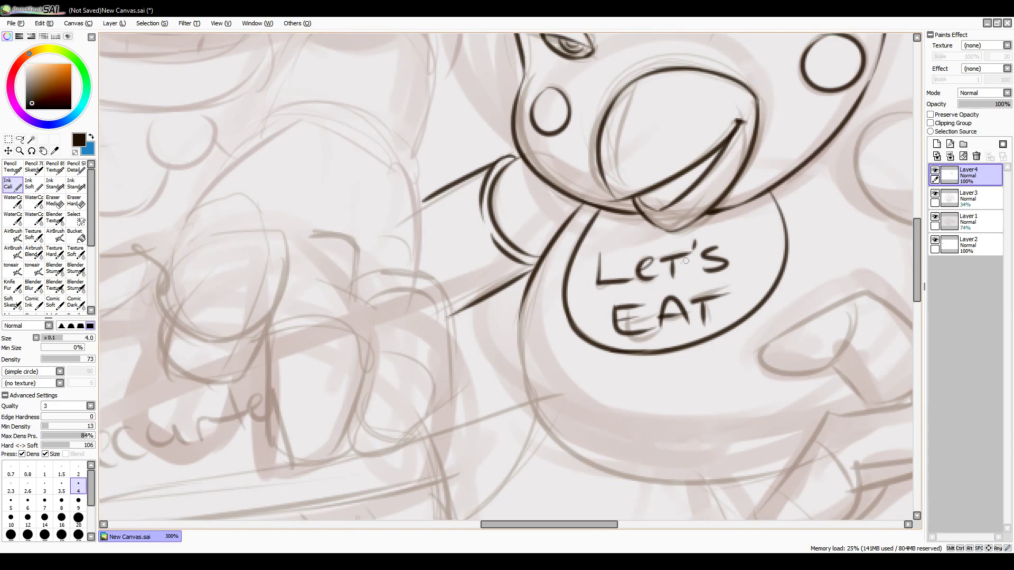
# Step: Ink the curved outline of the chick's chest below the bib, from the shoulder down to the underside
pyautogui.scroll(-1, 685, 260)
pyautogui.moveTo(686, 317); pyautogui.dragTo(634, 159)
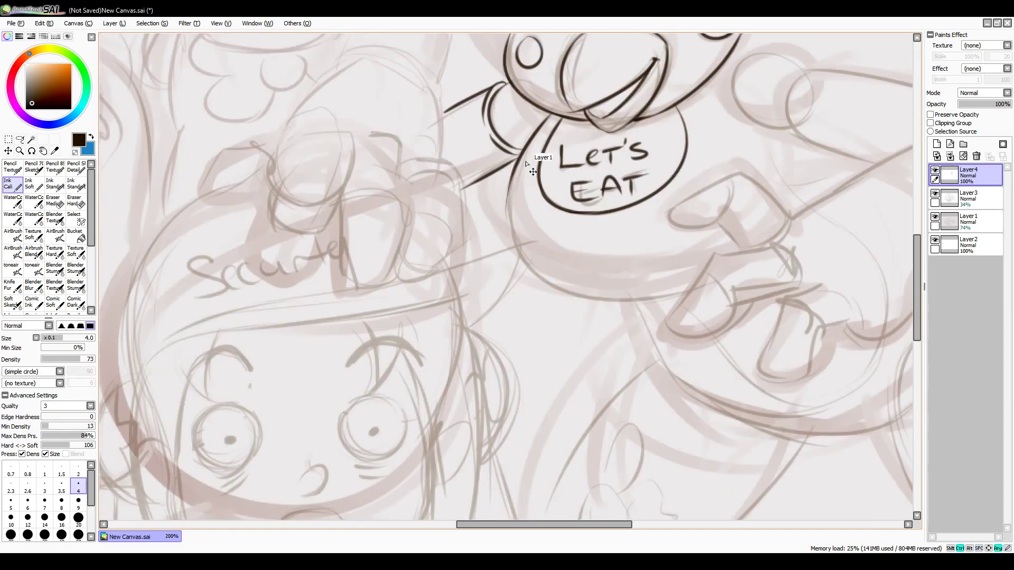
pyautogui.moveTo(532, 172)
pyautogui.mouseDown()
pyautogui.moveTo(533, 274)
pyautogui.moveTo(644, 296)
pyautogui.mouseUp()
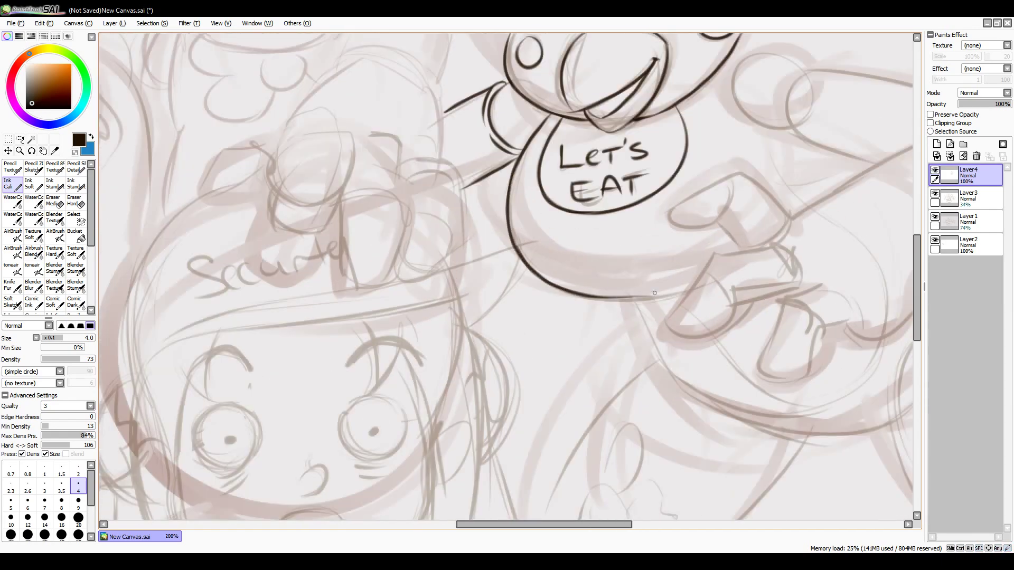
pyautogui.hotkey('ctrl', 'z')
pyautogui.moveTo(531, 268)
pyautogui.mouseDown()
pyautogui.moveTo(685, 289)
pyautogui.moveTo(570, 338)
pyautogui.mouseUp()
# Step: Ink the round shoulder joint beside the chick's cheek circle, including its top edge and inner contour
pyautogui.moveTo(641, 129)
pyautogui.mouseDown()
pyautogui.moveTo(602, 184)
pyautogui.moveTo(671, 214)
pyautogui.mouseUp()
pyautogui.hotkey('ctrl', 'z')
pyautogui.hotkey('ctrl', 'z')
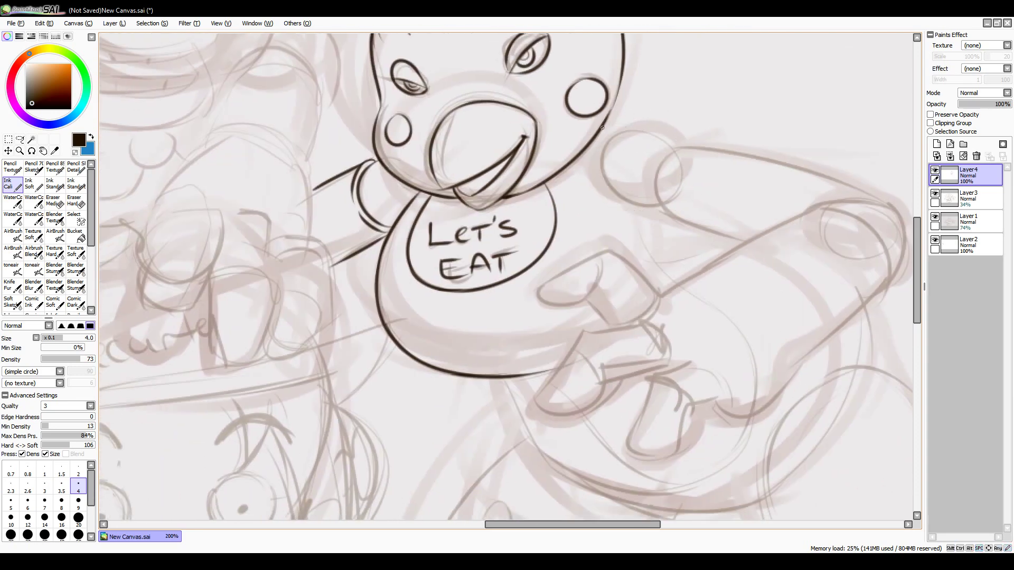
pyautogui.moveTo(607, 118)
pyautogui.mouseDown()
pyautogui.moveTo(659, 138)
pyautogui.moveTo(647, 207)
pyautogui.mouseUp()
pyautogui.hotkey('ctrl', 'z')
pyautogui.moveTo(660, 132); pyautogui.dragTo(681, 205)
pyautogui.moveTo(649, 131)
pyautogui.mouseDown()
pyautogui.moveTo(693, 150)
pyautogui.moveTo(684, 223)
pyautogui.mouseUp()
pyautogui.hotkey('ctrl', 'z')
pyautogui.hotkey('ctrl', 'z')
pyautogui.hotkey('ctrl', 'z')
# Step: Ink the upper and lower edges of the chick's upper arm, from the shoulder joint to the elbow
pyautogui.moveTo(693, 148)
pyautogui.mouseDown()
pyautogui.moveTo(697, 236)
pyautogui.moveTo(684, 227)
pyautogui.moveTo(737, 246)
pyautogui.mouseUp()
pyautogui.hotkey('ctrl', 'z')
pyautogui.moveTo(677, 223); pyautogui.dragTo(738, 247)
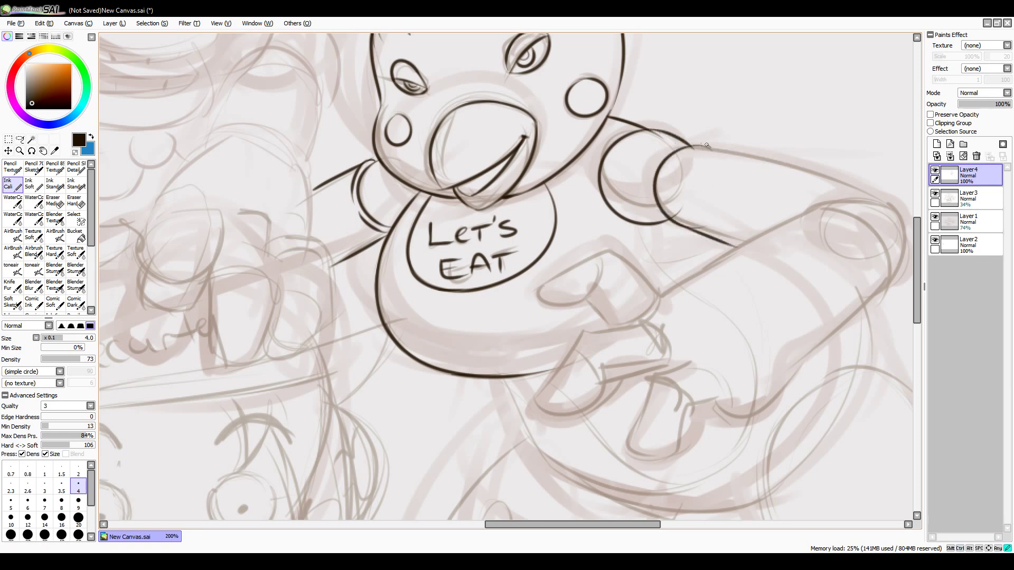
pyautogui.hotkey('ctrl', 'z')
pyautogui.moveTo(694, 148); pyautogui.dragTo(882, 197)
pyautogui.hotkey('ctrl', 'z')
pyautogui.hotkey('ctrl', 'y')
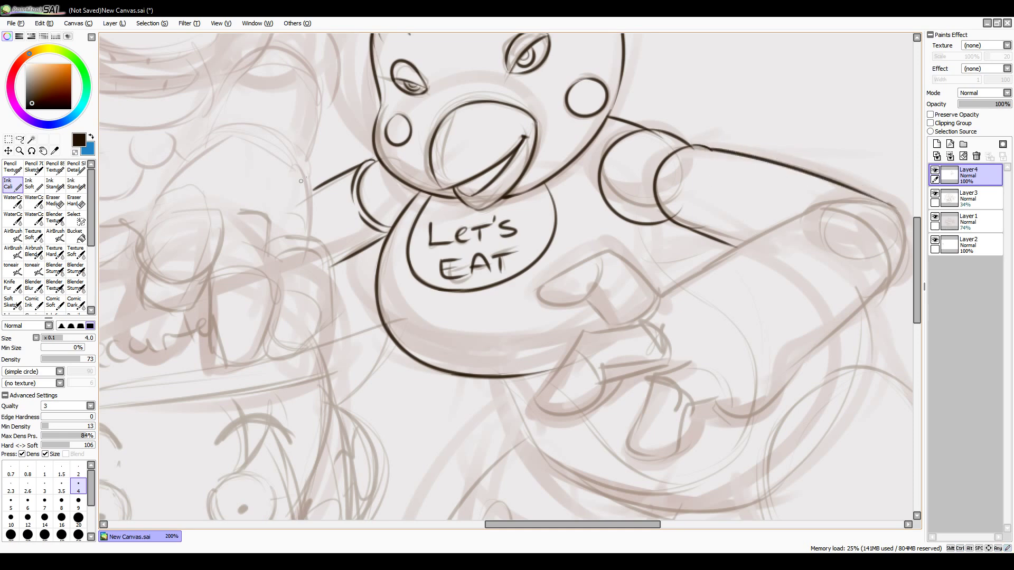
pyautogui.hotkey('ctrl', 'z')
# Step: Ink the double curve of the elbow joint at the end of the chick's upper arm
pyautogui.moveTo(889, 206); pyautogui.dragTo(889, 269)
pyautogui.hotkey('ctrl', 'z')
pyautogui.moveTo(889, 207)
pyautogui.mouseDown()
pyautogui.moveTo(822, 203)
pyautogui.moveTo(899, 272)
pyautogui.mouseUp()
pyautogui.hotkey('ctrl', 'z')
pyautogui.moveTo(825, 201); pyautogui.dragTo(892, 280)
# Step: Ink the upper and lower edges of the chick's forearm from the elbow to the wrist and heel of the hand
pyautogui.moveTo(877, 196)
pyautogui.mouseDown()
pyautogui.moveTo(830, 203)
pyautogui.moveTo(668, 290)
pyautogui.mouseUp()
pyautogui.hotkey('ctrl', 'z')
pyautogui.moveTo(828, 202); pyautogui.dragTo(668, 289)
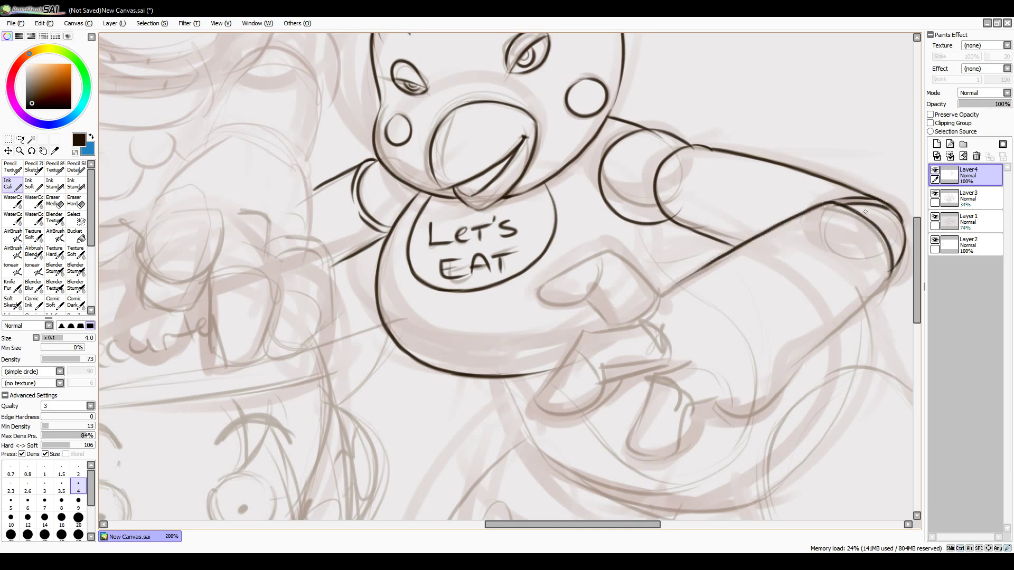
pyautogui.moveTo(891, 266)
pyautogui.mouseDown()
pyautogui.moveTo(805, 359)
pyautogui.moveTo(823, 293)
pyautogui.mouseUp()
pyautogui.moveTo(732, 331)
pyautogui.mouseDown()
pyautogui.moveTo(789, 340)
pyautogui.moveTo(862, 268)
pyautogui.mouseUp()
pyautogui.hotkey('ctrl', 'z')
pyautogui.moveTo(803, 325); pyautogui.dragTo(857, 270)
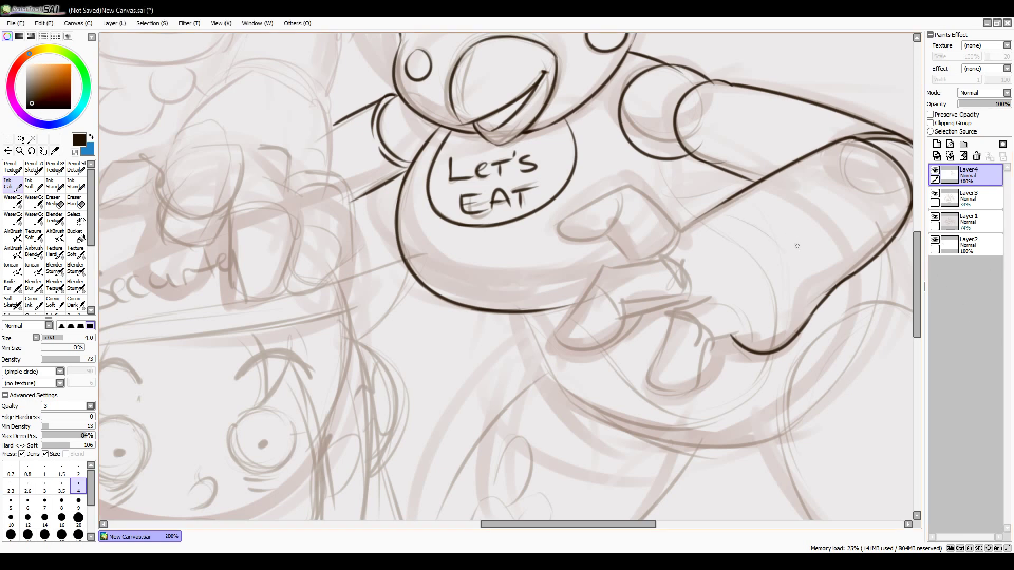
# Step: Ink the double curve of the chick's wrist joint and tidy the corner where it meets the forearm's lower edge
pyautogui.moveTo(702, 214); pyautogui.dragTo(789, 338)
pyautogui.moveTo(711, 215)
pyautogui.mouseDown()
pyautogui.moveTo(812, 290)
pyautogui.moveTo(782, 348)
pyautogui.mouseUp()
pyautogui.hotkey('ctrl', 'z')
pyautogui.hotkey('ctrl', 'y')
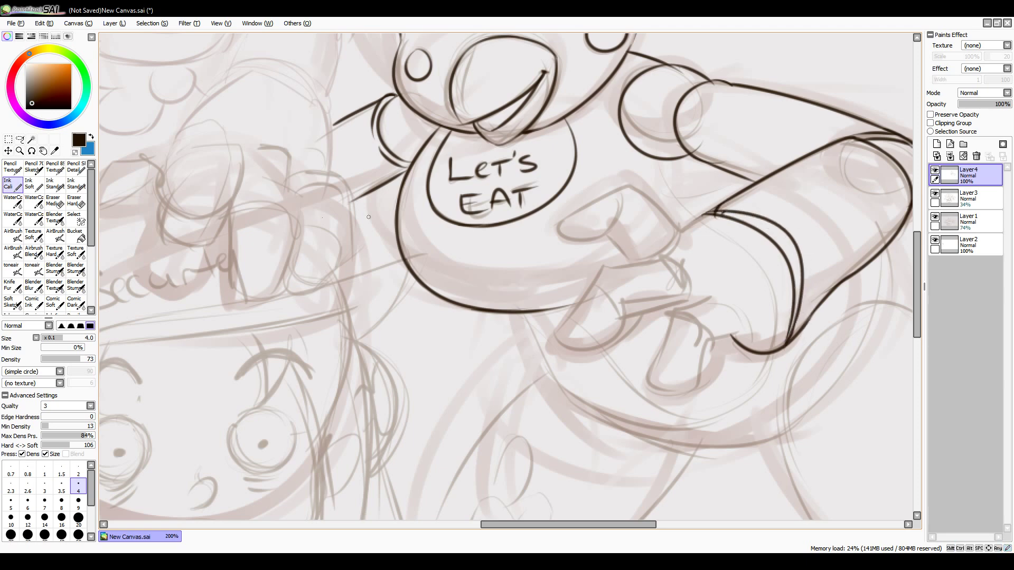
pyautogui.press('e')
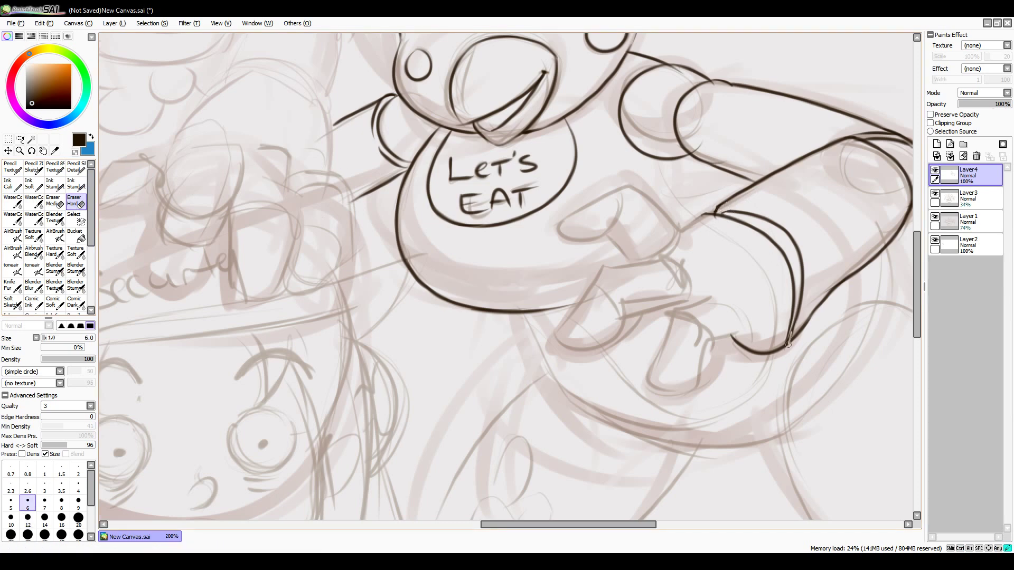
pyautogui.press('n')
pyautogui.moveTo(788, 344); pyautogui.dragTo(799, 313)
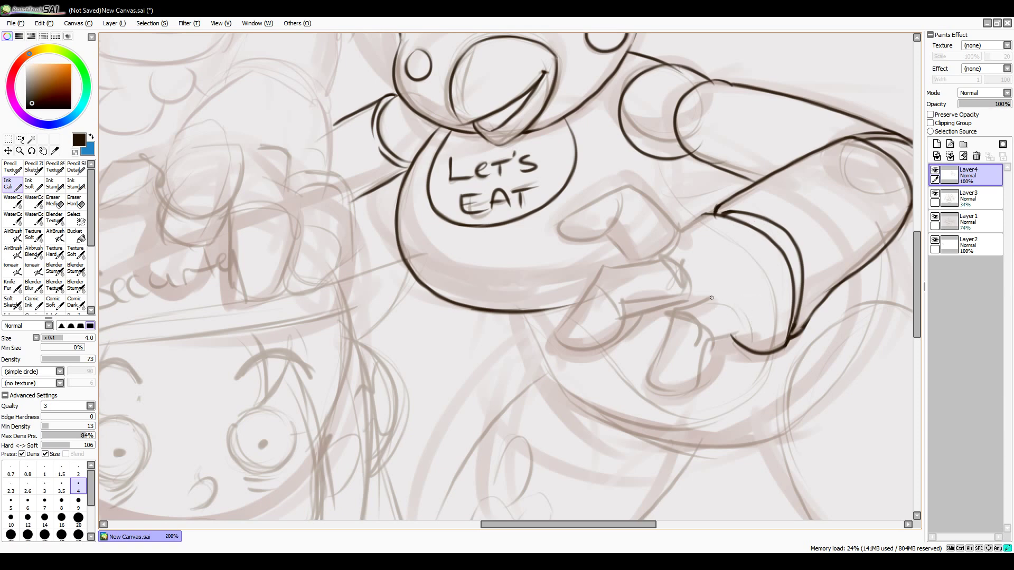
# Step: Ink the lowest finger of the chick's hand with its knuckle joint, base segment and rounded tip
pyautogui.moveTo(711, 297); pyautogui.dragTo(742, 335)
pyautogui.moveTo(677, 312)
pyautogui.mouseDown()
pyautogui.moveTo(709, 341)
pyautogui.moveTo(707, 324)
pyautogui.moveTo(661, 357)
pyautogui.moveTo(653, 379)
pyautogui.mouseUp()
pyautogui.moveTo(707, 338)
pyautogui.mouseDown()
pyautogui.moveTo(683, 394)
pyautogui.moveTo(691, 388)
pyautogui.mouseUp()
pyautogui.hotkey('ctrl', 'z')
pyautogui.hotkey('ctrl', 'z')
pyautogui.hotkey('ctrl', 'z')
pyautogui.hotkey('ctrl', 'z')
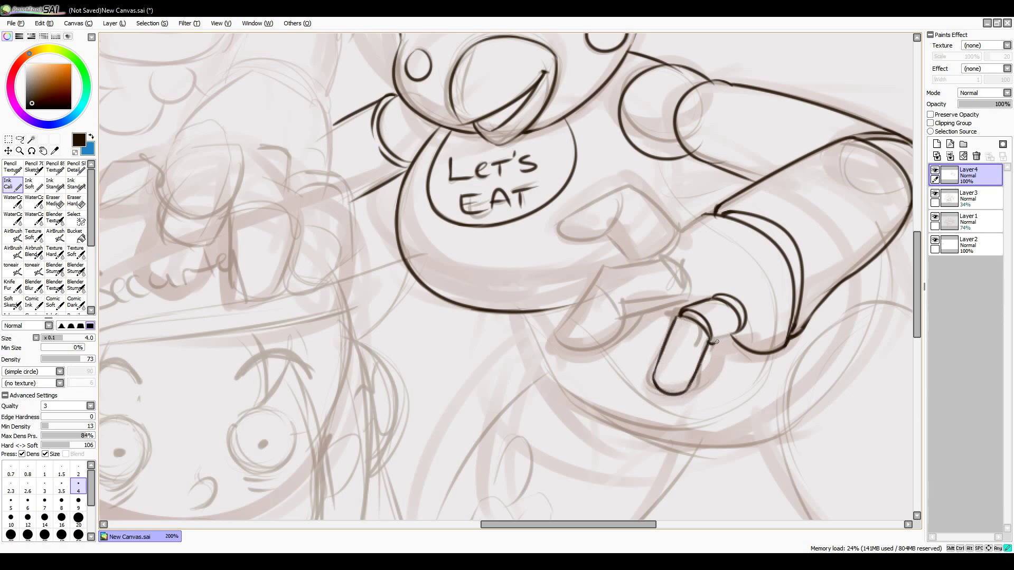
pyautogui.hotkey('ctrl', 'z')
# Step: Ink the middle finger of the chick's hand with its curved joints, base segment and rounded tip
pyautogui.moveTo(663, 259); pyautogui.dragTo(688, 293)
pyautogui.hotkey('ctrl', 'z')
pyautogui.moveTo(665, 258)
pyautogui.mouseDown()
pyautogui.moveTo(612, 269)
pyautogui.moveTo(630, 310)
pyautogui.mouseUp()
pyautogui.hotkey('ctrl', 'z')
pyautogui.moveTo(614, 269)
pyautogui.mouseDown()
pyautogui.moveTo(631, 309)
pyautogui.moveTo(689, 299)
pyautogui.moveTo(559, 337)
pyautogui.mouseUp()
pyautogui.hotkey('ctrl', 'z')
pyautogui.hotkey('ctrl', 'z')
pyautogui.moveTo(628, 313)
pyautogui.mouseDown()
pyautogui.moveTo(573, 353)
pyautogui.moveTo(588, 345)
pyautogui.mouseUp()
pyautogui.hotkey('ctrl', 'z')
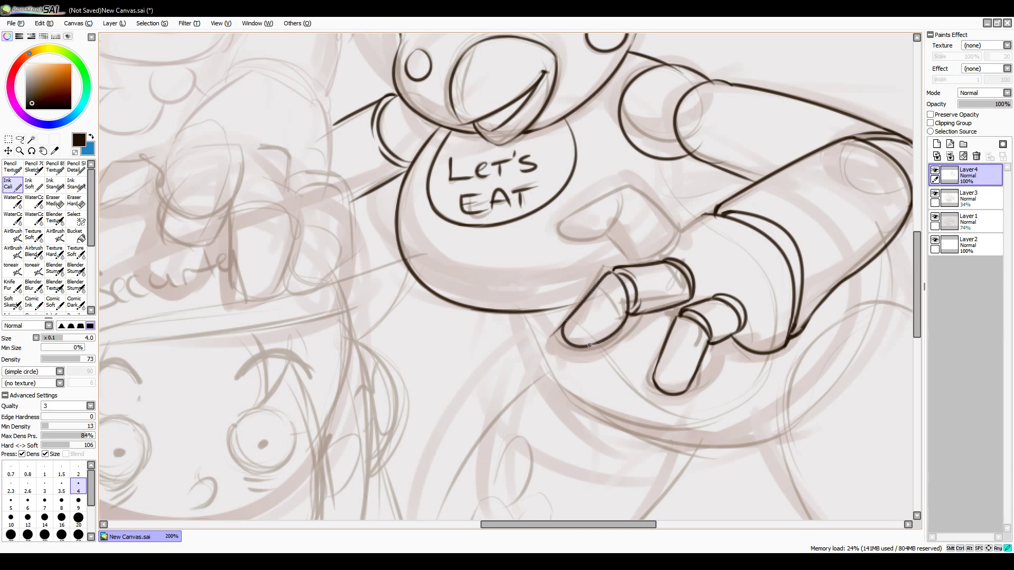
# Step: Ink the large finger just below the chick's bib, joining its base segment to the palm and adding its rounded tip
pyautogui.moveTo(680, 231)
pyautogui.mouseDown()
pyautogui.moveTo(680, 244)
pyautogui.moveTo(658, 258)
pyautogui.moveTo(716, 216)
pyautogui.mouseUp()
pyautogui.hotkey('ctrl', 'z')
pyautogui.hotkey('ctrl', 'z')
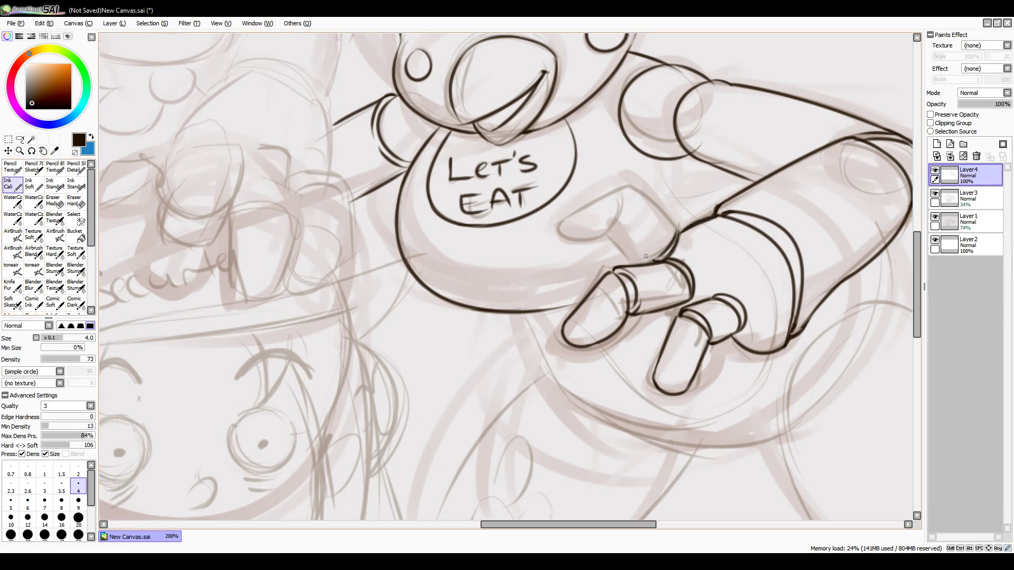
pyautogui.moveTo(619, 235); pyautogui.dragTo(653, 263)
pyautogui.hotkey('ctrl', 'z')
pyautogui.hotkey('ctrl', 'z')
pyautogui.hotkey('ctrl', 'z')
pyautogui.moveTo(640, 198)
pyautogui.mouseDown()
pyautogui.moveTo(676, 231)
pyautogui.moveTo(622, 225)
pyautogui.moveTo(656, 207)
pyautogui.mouseUp()
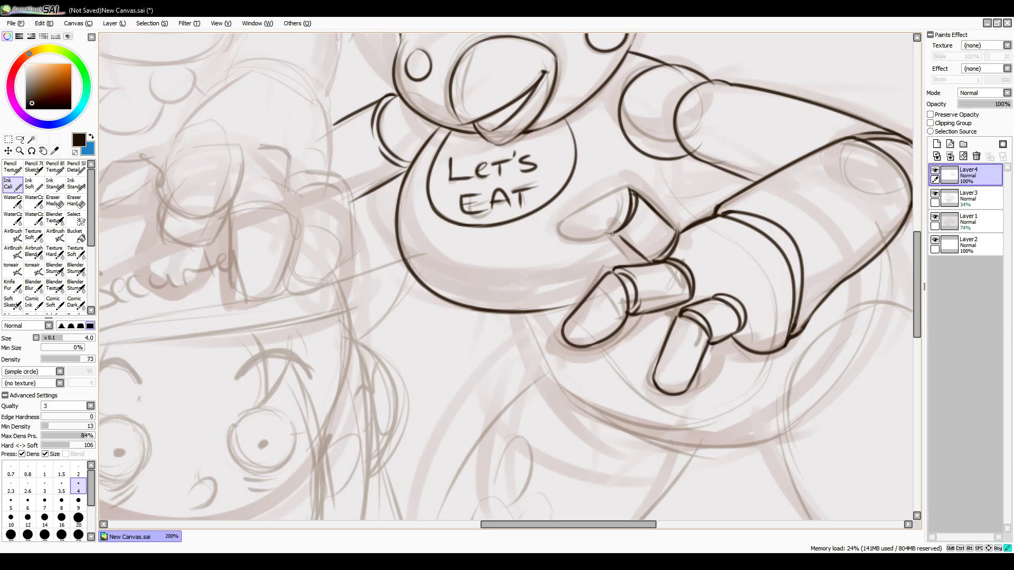
pyautogui.moveTo(612, 233); pyautogui.dragTo(630, 242)
pyautogui.moveTo(627, 189)
pyautogui.mouseDown()
pyautogui.moveTo(564, 214)
pyautogui.moveTo(610, 233)
pyautogui.moveTo(599, 240)
pyautogui.mouseUp()
pyautogui.hotkey('ctrl', 'z')
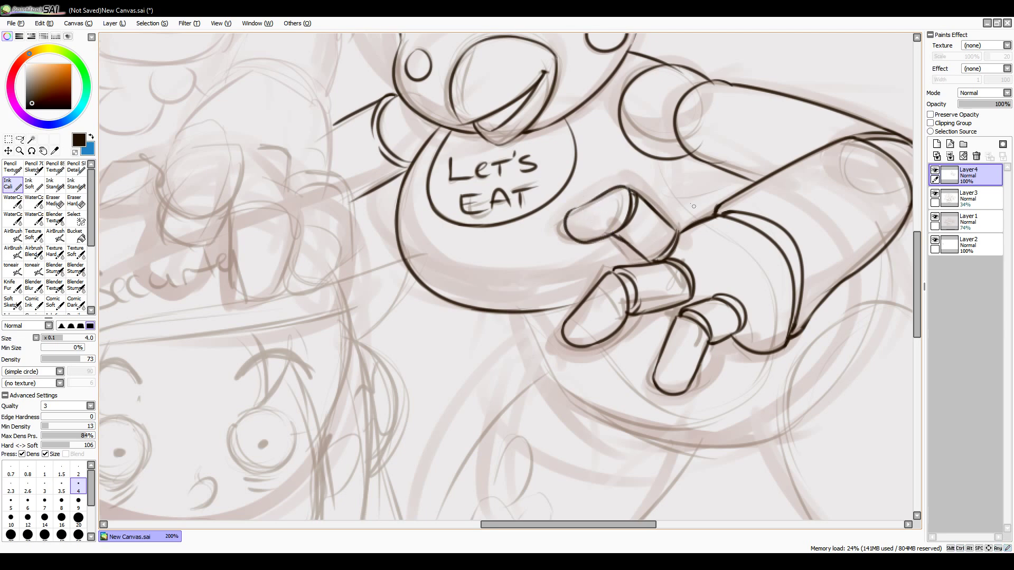
# Step: Ink the small segmented uppermost finger of the chick's hand, next to the forearm's upper edge
pyautogui.moveTo(681, 228)
pyautogui.mouseDown()
pyautogui.moveTo(712, 210)
pyautogui.moveTo(688, 195)
pyautogui.moveTo(707, 211)
pyautogui.mouseUp()
pyautogui.hotkey('ctrl', 'z')
pyautogui.hotkey('ctrl', 'z')
pyautogui.moveTo(661, 196)
pyautogui.mouseDown()
pyautogui.moveTo(677, 190)
pyautogui.moveTo(657, 191)
pyautogui.moveTo(666, 207)
pyautogui.moveTo(672, 187)
pyautogui.moveTo(655, 180)
pyautogui.moveTo(674, 185)
pyautogui.mouseUp()
pyautogui.hotkey('ctrl', 'z')
pyautogui.hotkey('ctrl', 'z')
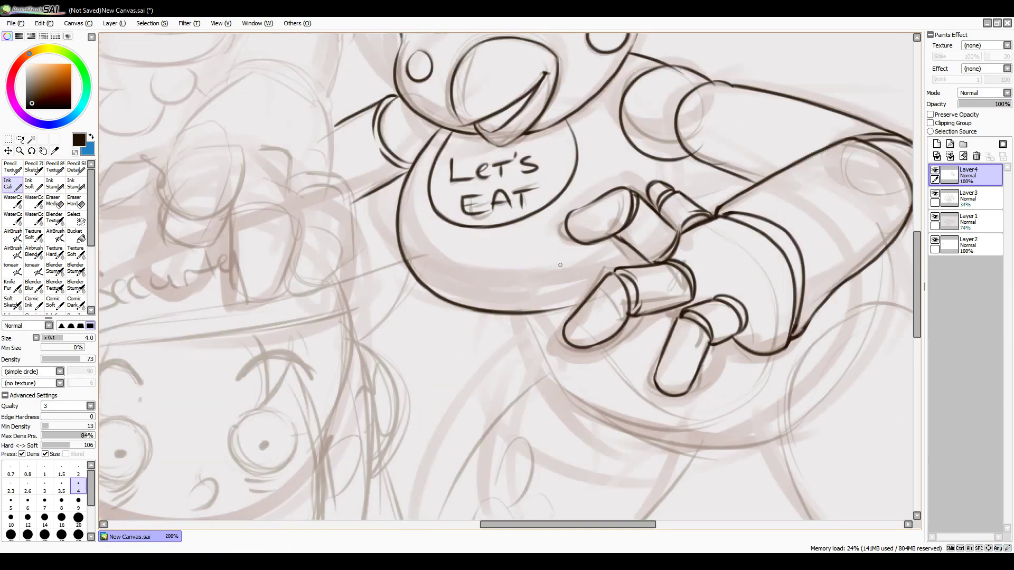
# Step: Ink the outline of the chick's lower body around the hand and clean up the join along its bottom curve
pyautogui.moveTo(556, 264); pyautogui.dragTo(469, 293)
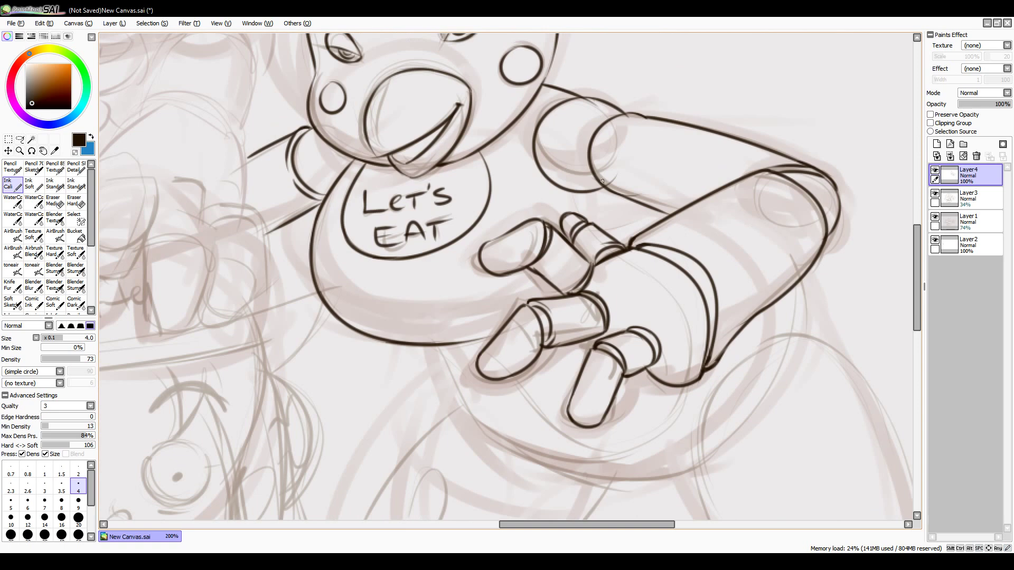
pyautogui.moveTo(450, 344)
pyautogui.mouseDown()
pyautogui.moveTo(493, 196)
pyautogui.moveTo(522, 264)
pyautogui.moveTo(604, 310)
pyautogui.mouseUp()
pyautogui.hotkey('ctrl', 'z')
pyautogui.moveTo(520, 254); pyautogui.dragTo(600, 302)
pyautogui.moveTo(820, 191)
pyautogui.mouseDown()
pyautogui.moveTo(767, 292)
pyautogui.moveTo(772, 276)
pyautogui.moveTo(686, 199)
pyautogui.mouseUp()
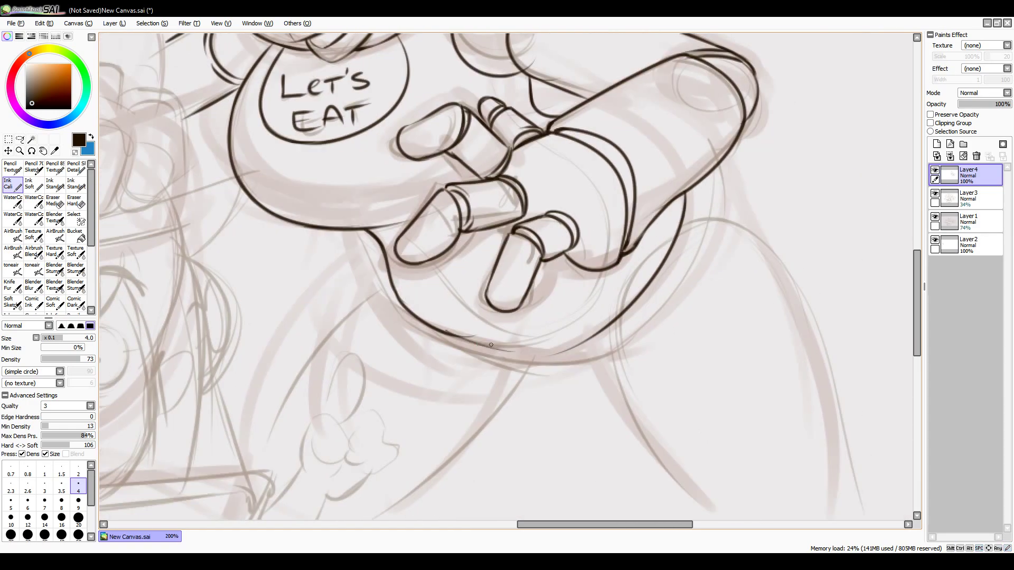
pyautogui.press('e')
pyautogui.moveTo(473, 335)
pyautogui.mouseDown()
pyautogui.moveTo(417, 315)
pyautogui.moveTo(528, 349)
pyautogui.mouseUp()
pyautogui.press('b')
pyautogui.moveTo(626, 319); pyautogui.dragTo(494, 353)
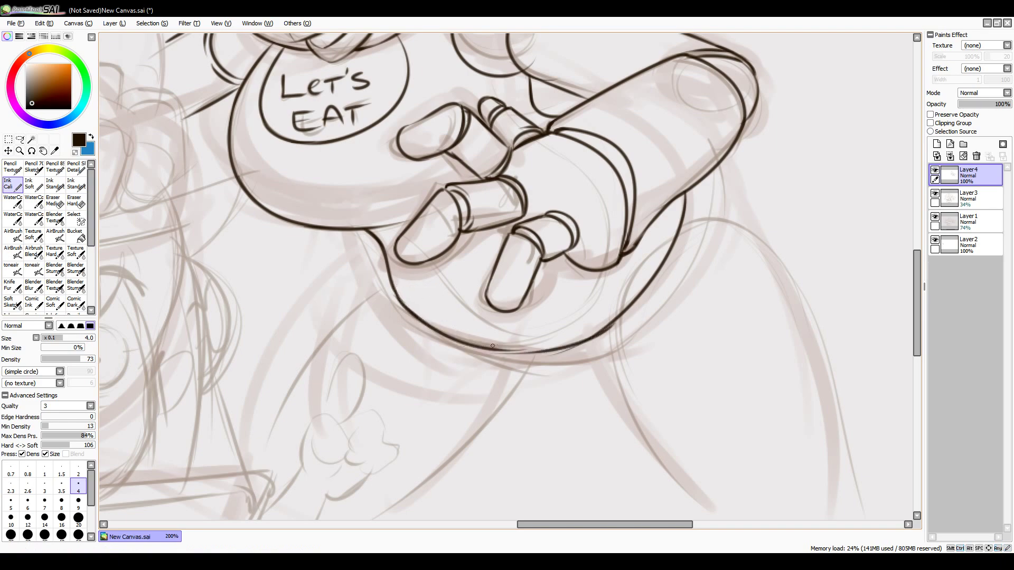
# Step: Ink a second contour beneath the chick's lower body and the short hip line below the forearm
pyautogui.moveTo(565, 325); pyautogui.dragTo(517, 236)
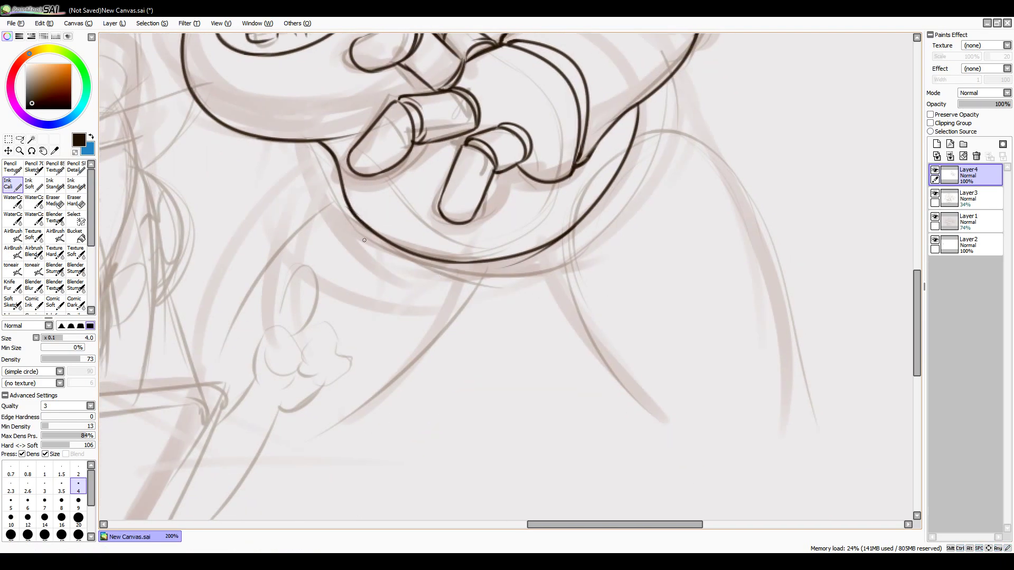
pyautogui.moveTo(346, 199)
pyautogui.mouseDown()
pyautogui.moveTo(354, 221)
pyautogui.moveTo(341, 222)
pyautogui.moveTo(391, 260)
pyautogui.mouseUp()
pyautogui.moveTo(343, 221)
pyautogui.mouseDown()
pyautogui.moveTo(395, 257)
pyautogui.moveTo(515, 287)
pyautogui.moveTo(542, 275)
pyautogui.moveTo(467, 283)
pyautogui.moveTo(536, 276)
pyautogui.mouseUp()
pyautogui.hotkey('ctrl', 'z')
pyautogui.moveTo(666, 127)
pyautogui.mouseDown()
pyautogui.moveTo(574, 250)
pyautogui.moveTo(579, 225)
pyautogui.moveTo(536, 277)
pyautogui.mouseUp()
pyautogui.hotkey('ctrl', 'z')
pyautogui.moveTo(671, 108)
pyautogui.mouseDown()
pyautogui.moveTo(626, 182)
pyautogui.moveTo(631, 205)
pyautogui.mouseUp()
pyautogui.hotkey('ctrl', 'z')
pyautogui.moveTo(618, 162)
pyautogui.mouseDown()
pyautogui.moveTo(630, 205)
pyautogui.moveTo(590, 228)
pyautogui.mouseUp()
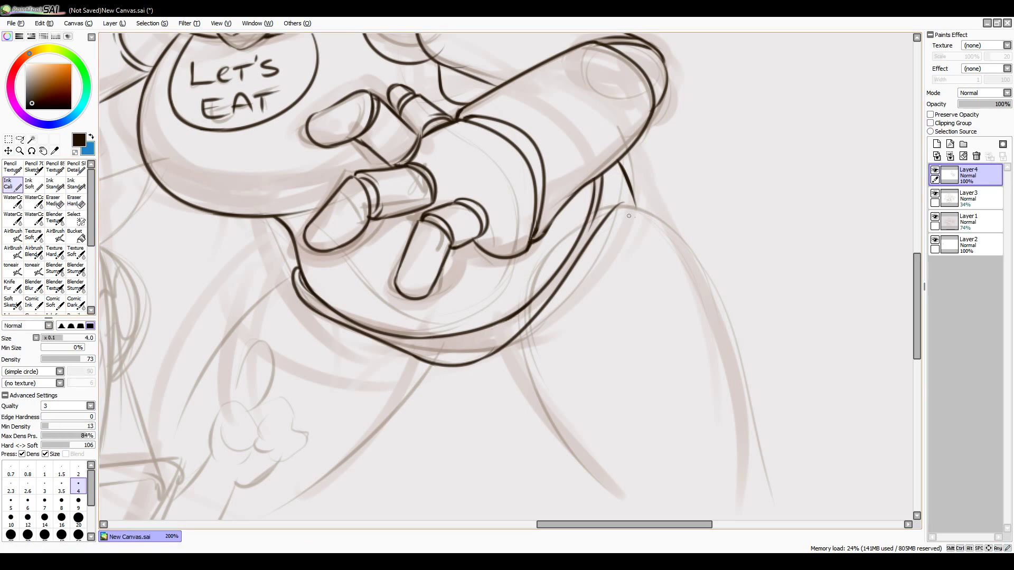
# Step: Ink the inner and outer edges of the chick's thigh nearest the guard
pyautogui.moveTo(431, 369); pyautogui.dragTo(380, 431)
pyautogui.moveTo(292, 277); pyautogui.dragTo(215, 357)
pyautogui.hotkey('ctrl', 'z')
pyautogui.hotkey('ctrl', 'z')
# Step: Ink the edges of the chick's far thigh and a joint curve inside the thigh nearest the guard
pyautogui.moveTo(504, 348)
pyautogui.mouseDown()
pyautogui.moveTo(527, 358)
pyautogui.moveTo(563, 436)
pyautogui.mouseUp()
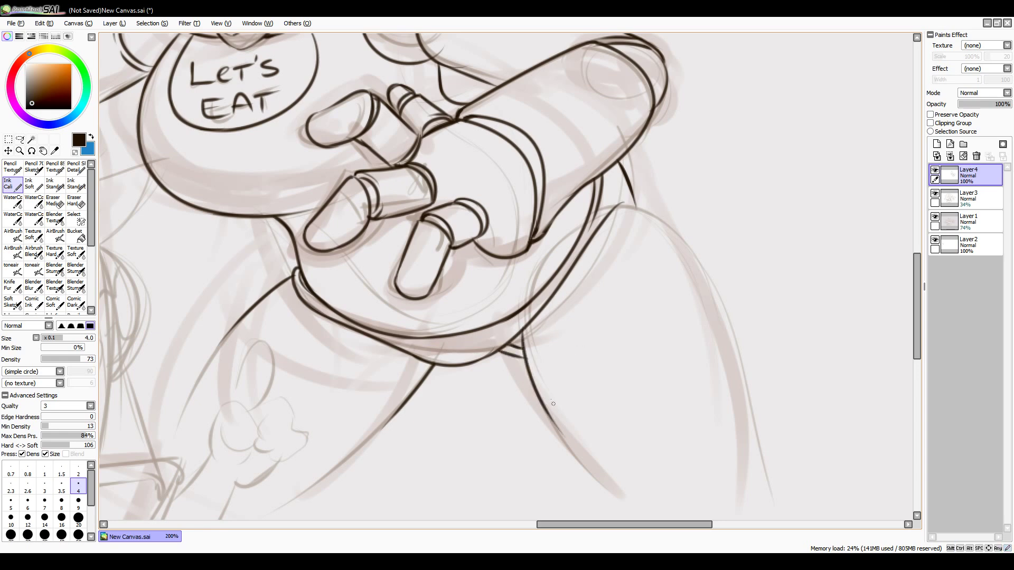
pyautogui.moveTo(619, 203)
pyautogui.mouseDown()
pyautogui.moveTo(724, 301)
pyautogui.moveTo(748, 393)
pyautogui.mouseUp()
pyautogui.moveTo(526, 342); pyautogui.dragTo(582, 259)
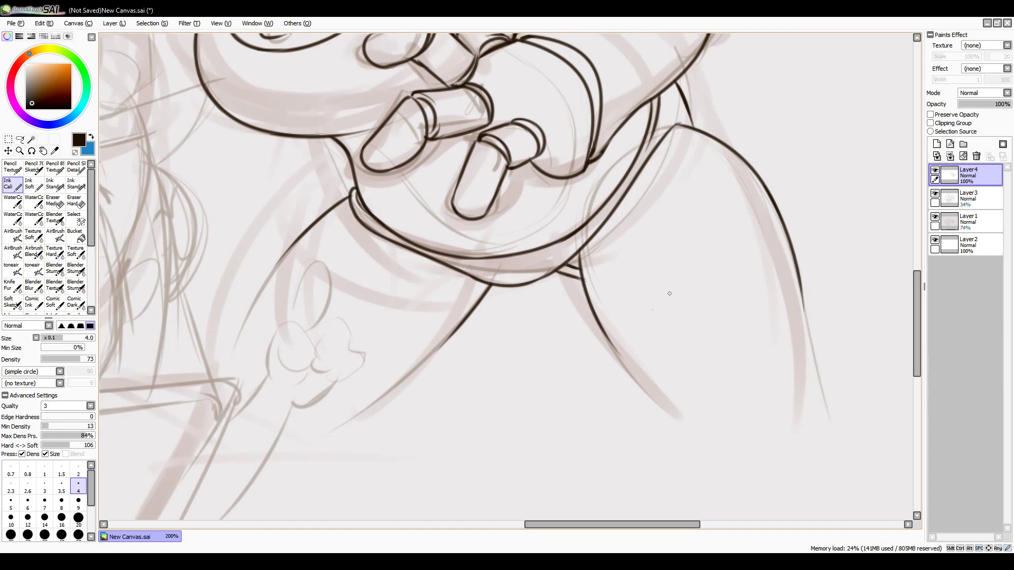
pyautogui.moveTo(471, 274); pyautogui.dragTo(444, 341)
pyautogui.hotkey('ctrl', 'z')
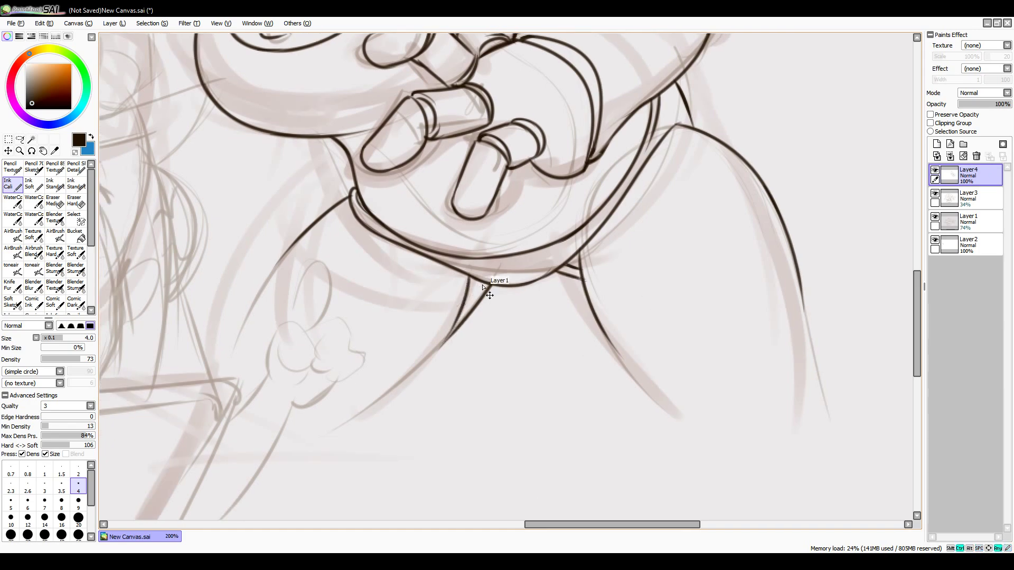
pyautogui.scroll(-2, 310, 248)
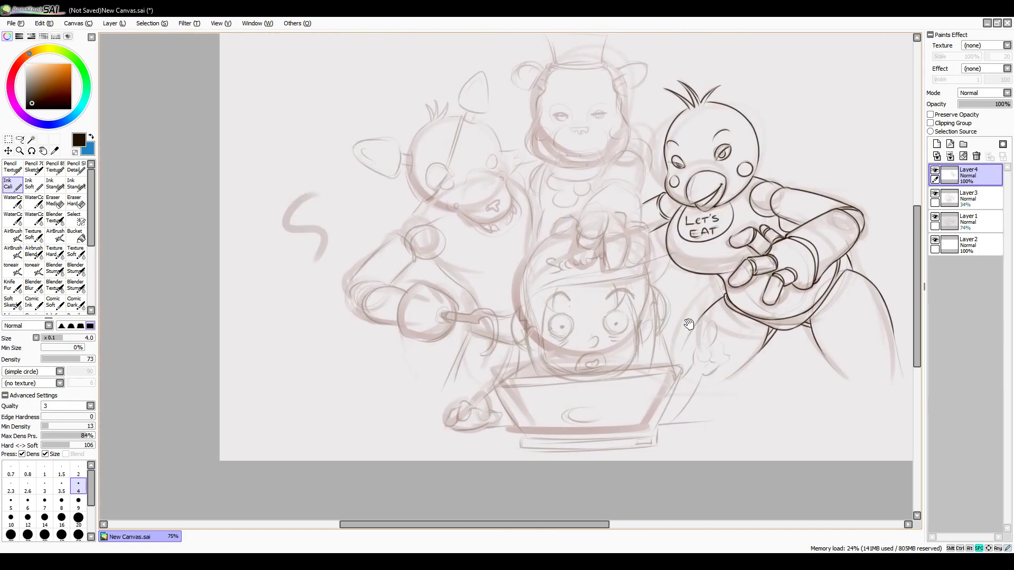
# Step: Erase the pupils in both of the chick's eyes and redraw them as arcs beneath the lowered eyelids
pyautogui.scroll(3, 599, 158)
pyautogui.press('e')
pyautogui.moveTo(512, 230); pyautogui.dragTo(549, 247)
pyautogui.moveTo(750, 180)
pyautogui.mouseDown()
pyautogui.moveTo(760, 200)
pyautogui.moveTo(775, 157)
pyautogui.mouseUp()
pyautogui.press('e')
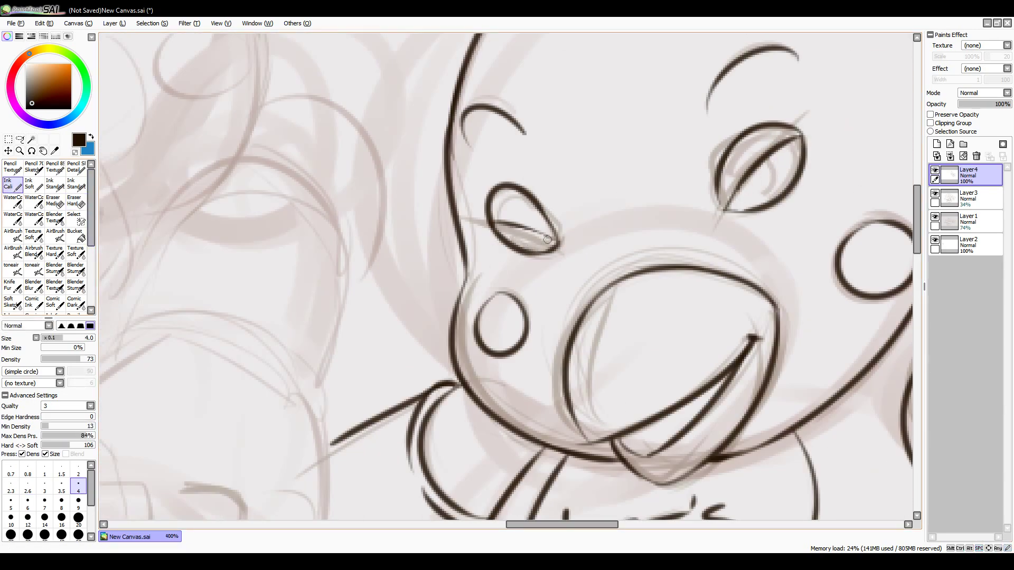
pyautogui.moveTo(508, 239); pyautogui.dragTo(549, 242)
pyautogui.moveTo(739, 203)
pyautogui.mouseDown()
pyautogui.moveTo(773, 183)
pyautogui.moveTo(776, 191)
pyautogui.mouseUp()
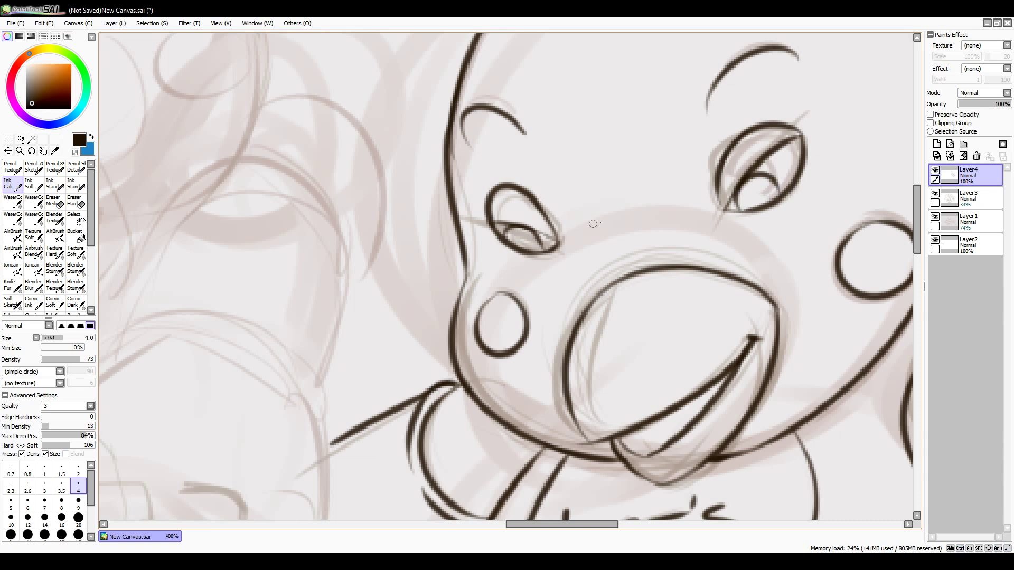
pyautogui.moveTo(519, 242); pyautogui.dragTo(536, 248)
# Step: Create a new layer above the chick's line art
pyautogui.scroll(-10, 779, 211)
pyautogui.scroll(4, 748, 201)
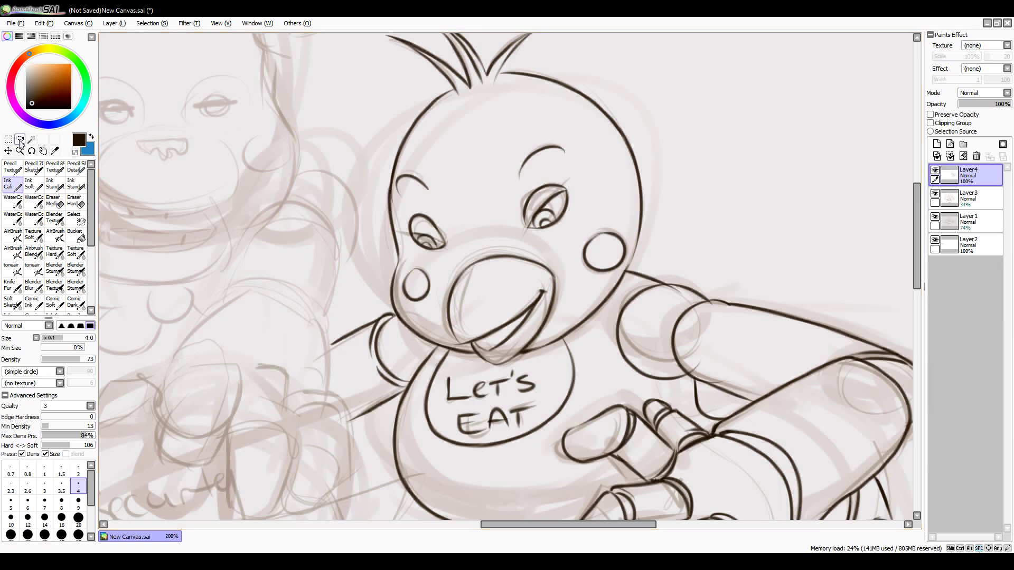
pyautogui.moveTo(454, 417); pyautogui.dragTo(563, 197)
pyautogui.hotkey('ctrl', 'shift', 'n')
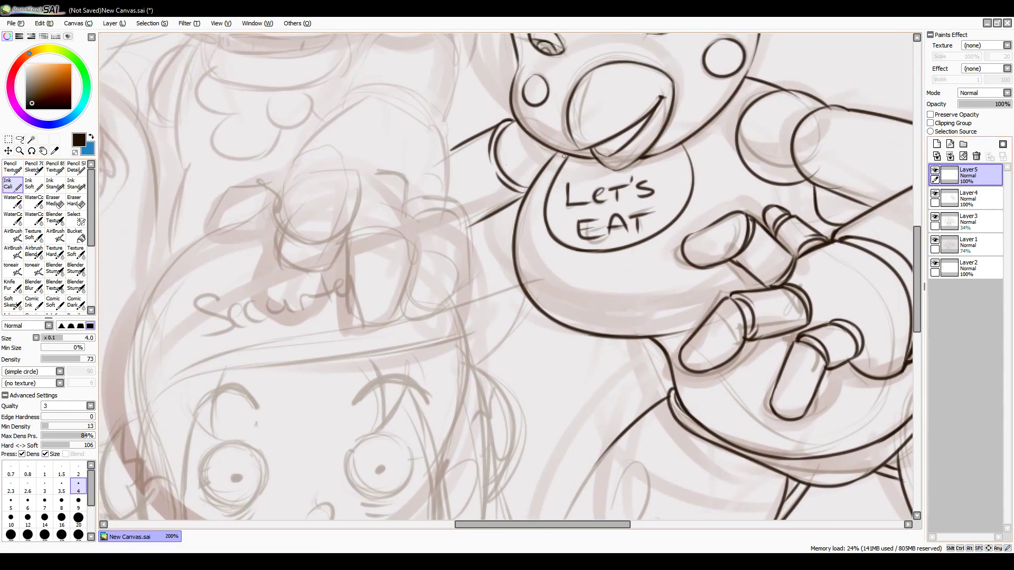
# Step: Ink the guard's pointed forehead lock and the long hair strand framing the face on the chick's side
pyautogui.moveTo(339, 423); pyautogui.dragTo(569, 318)
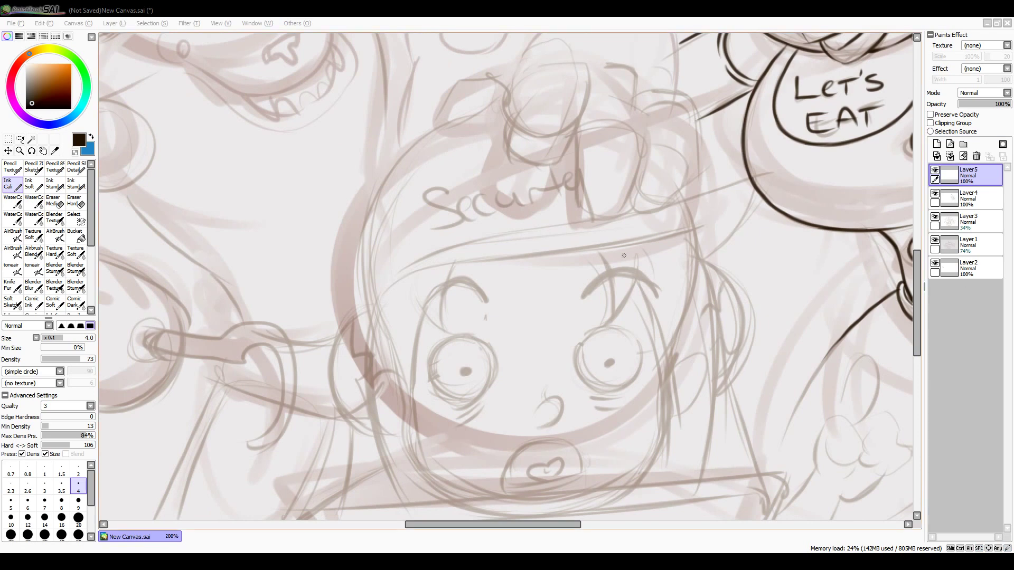
pyautogui.moveTo(659, 294)
pyautogui.mouseDown()
pyautogui.moveTo(595, 272)
pyautogui.moveTo(613, 312)
pyautogui.moveTo(635, 262)
pyautogui.mouseUp()
pyautogui.hotkey('ctrl', 'z')
pyautogui.hotkey('ctrl', 'z')
pyautogui.moveTo(611, 314)
pyautogui.mouseDown()
pyautogui.moveTo(635, 275)
pyautogui.moveTo(664, 454)
pyautogui.mouseUp()
pyautogui.hotkey('ctrl', 'z')
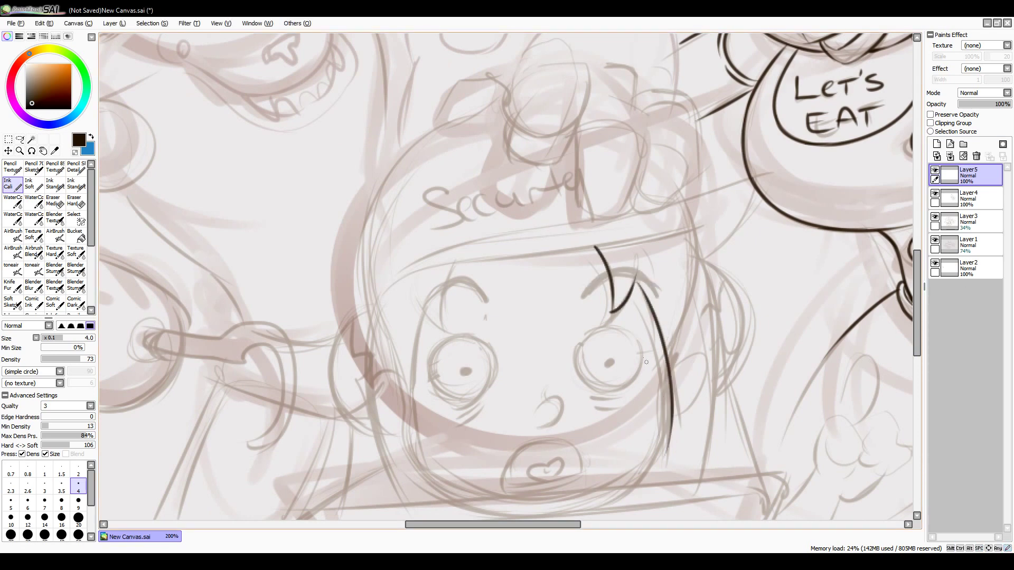
pyautogui.moveTo(629, 283); pyautogui.dragTo(663, 408)
# Step: Ink the tip of the long hair strand and both sides of the guard's jaw down towards the laptop
pyautogui.moveTo(682, 374)
pyautogui.mouseDown()
pyautogui.moveTo(631, 490)
pyautogui.moveTo(663, 347)
pyautogui.mouseUp()
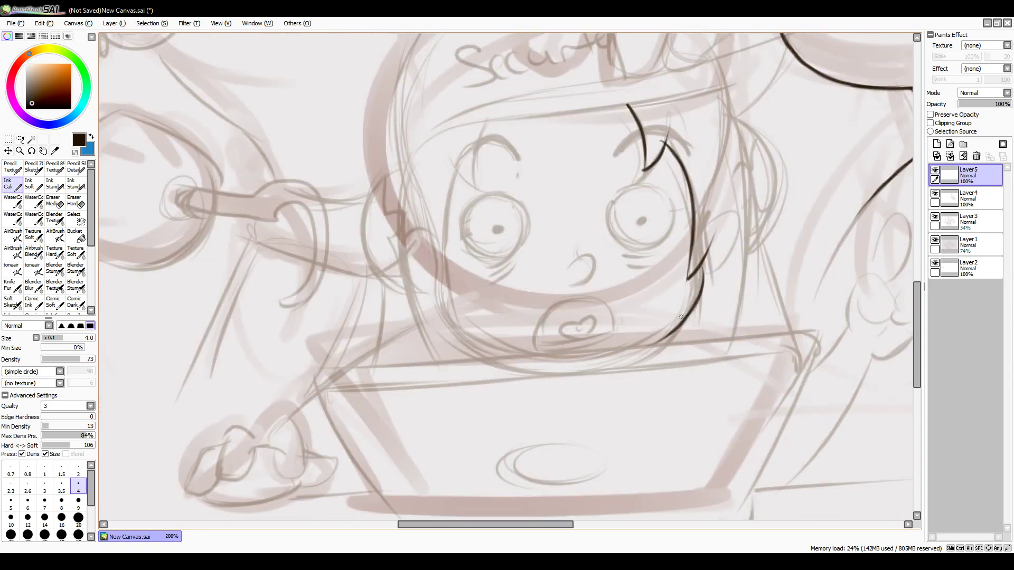
pyautogui.hotkey('ctrl', 'z')
pyautogui.moveTo(698, 267); pyautogui.dragTo(661, 343)
pyautogui.moveTo(441, 282); pyautogui.dragTo(516, 357)
pyautogui.hotkey('ctrl', 'z')
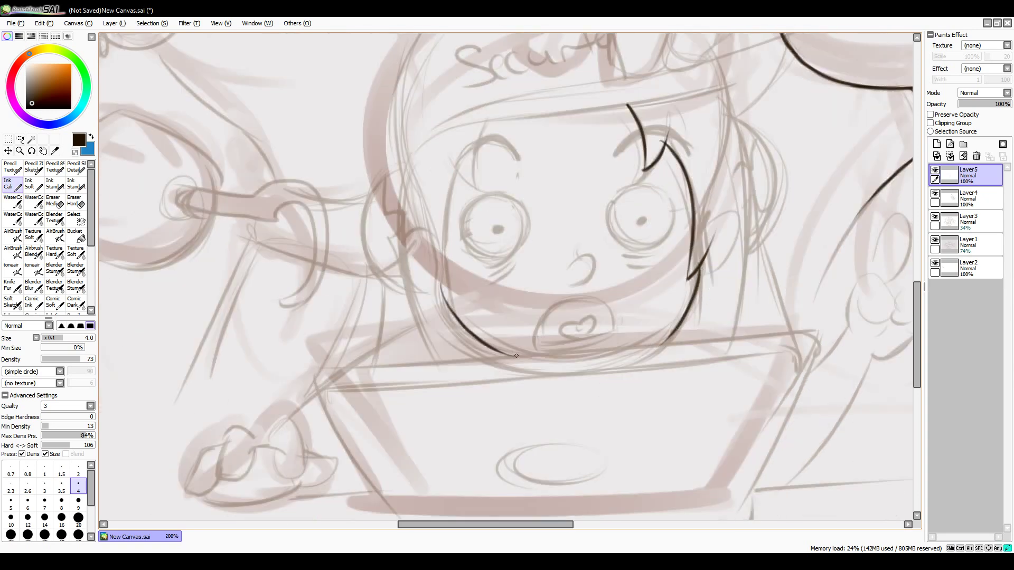
pyautogui.moveTo(440, 283); pyautogui.dragTo(517, 358)
# Step: Ink the arched hairline across the guard's forehead and the pointed hair locks on the fox's side of the face
pyautogui.moveTo(626, 108)
pyautogui.mouseDown()
pyautogui.moveTo(502, 120)
pyautogui.moveTo(530, 88)
pyautogui.moveTo(479, 190)
pyautogui.mouseUp()
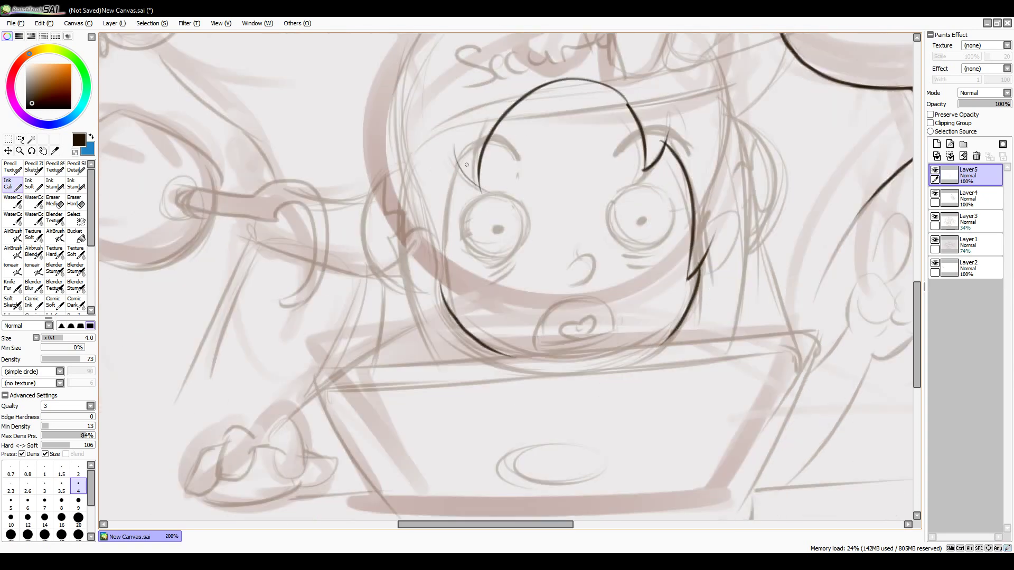
pyautogui.moveTo(454, 138)
pyautogui.mouseDown()
pyautogui.moveTo(478, 191)
pyautogui.moveTo(457, 281)
pyautogui.mouseUp()
pyautogui.moveTo(424, 185); pyautogui.dragTo(449, 298)
pyautogui.hotkey('ctrl', 'z')
pyautogui.moveTo(441, 258); pyautogui.dragTo(450, 301)
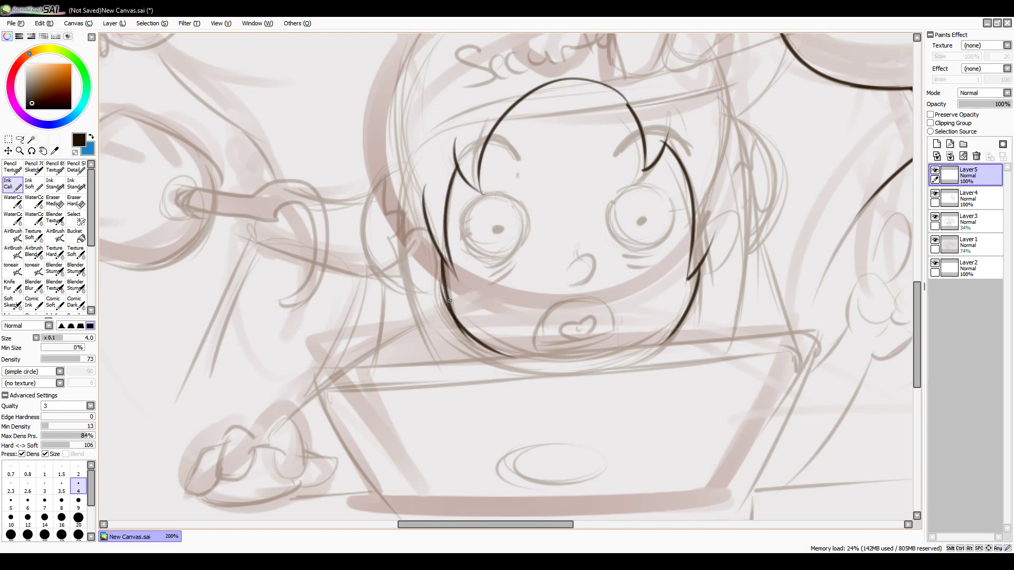
# Step: Ink the long outer hair strands on both sides of the guard's face and the small curved nose
pyautogui.moveTo(413, 169); pyautogui.dragTo(437, 358)
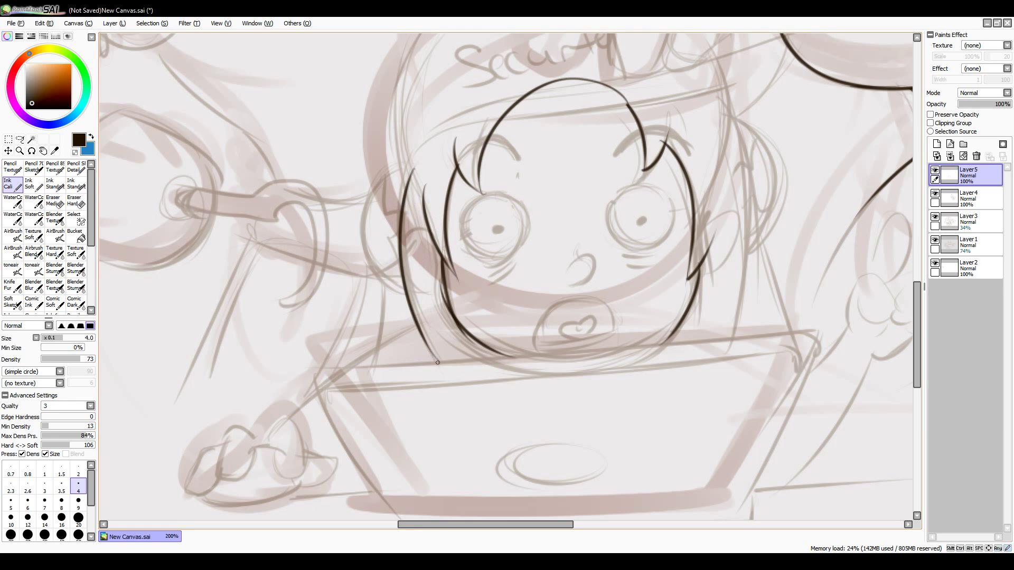
pyautogui.moveTo(730, 140); pyautogui.dragTo(729, 344)
pyautogui.moveTo(579, 259)
pyautogui.mouseDown()
pyautogui.moveTo(594, 261)
pyautogui.moveTo(580, 274)
pyautogui.moveTo(585, 263)
pyautogui.mouseUp()
pyautogui.hotkey('ctrl', 'z')
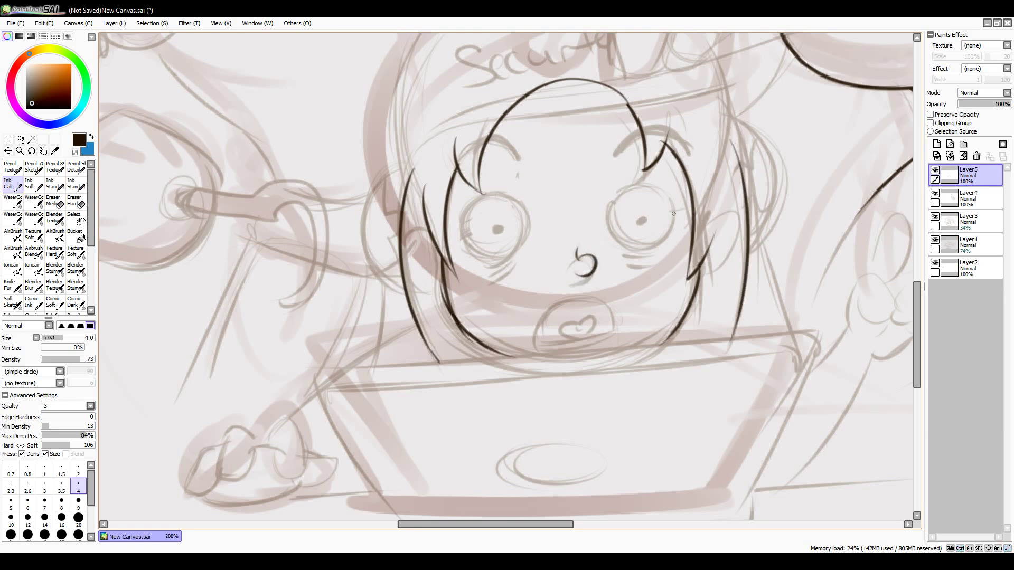
# Step: Ink the guard's round eye on the chick's side and fill in its small dark pupil
pyautogui.moveTo(604, 84); pyautogui.dragTo(634, 109)
pyautogui.moveTo(614, 201)
pyautogui.mouseDown()
pyautogui.moveTo(613, 232)
pyautogui.moveTo(665, 245)
pyautogui.moveTo(613, 233)
pyautogui.moveTo(669, 211)
pyautogui.moveTo(660, 193)
pyautogui.mouseUp()
pyautogui.hotkey('ctrl', 'z')
pyautogui.hotkey('ctrl', 'z')
pyautogui.hotkey('ctrl', 'z')
pyautogui.hotkey('ctrl', 'z')
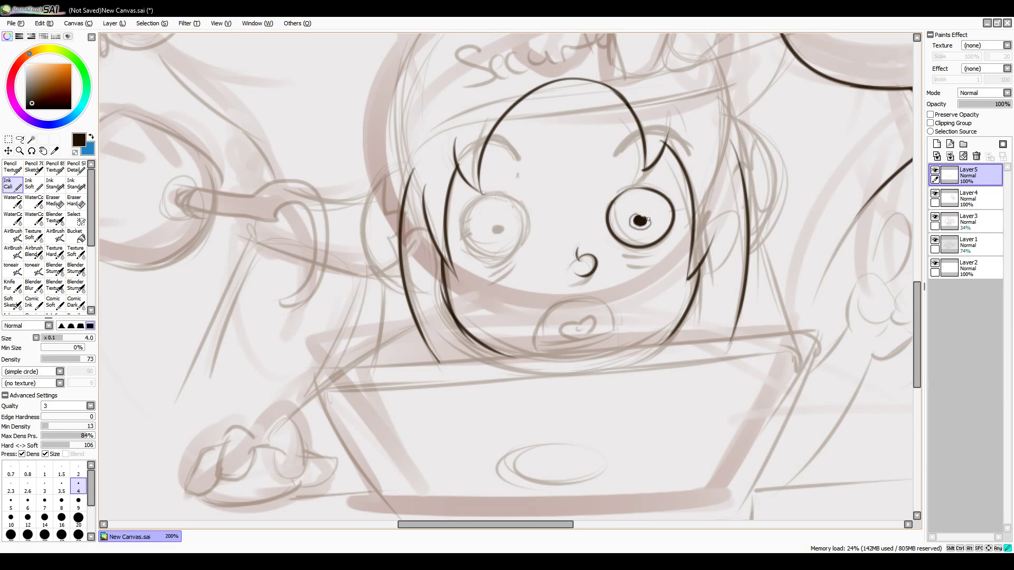
# Step: Ink creases under the chick-side eye, then the fox-side eye with its pupil and an oval cheek mark below it
pyautogui.moveTo(650, 249); pyautogui.dragTo(664, 255)
pyautogui.hotkey('ctrl', 'z')
pyautogui.hotkey('ctrl', 'z')
pyautogui.moveTo(496, 195); pyautogui.dragTo(502, 252)
pyautogui.hotkey('ctrl', 'z')
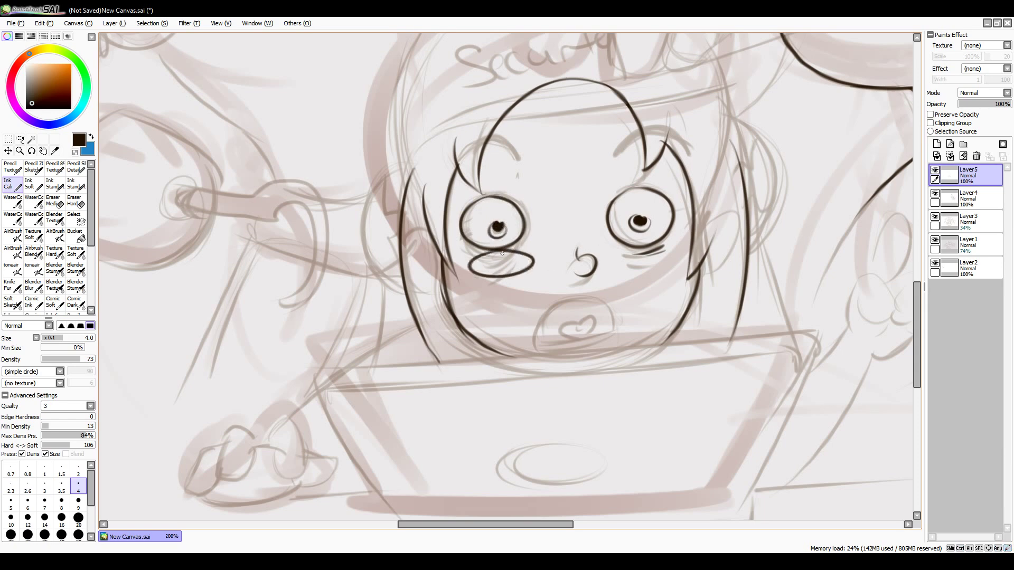
# Step: Ink the chick-side cheek oval, the short line across the nose and both thick eyebrows, arched on the fox's side and slanted on the chick's
pyautogui.moveTo(634, 252); pyautogui.dragTo(636, 250)
pyautogui.moveTo(558, 261); pyautogui.dragTo(607, 253)
pyautogui.hotkey('ctrl', 'z')
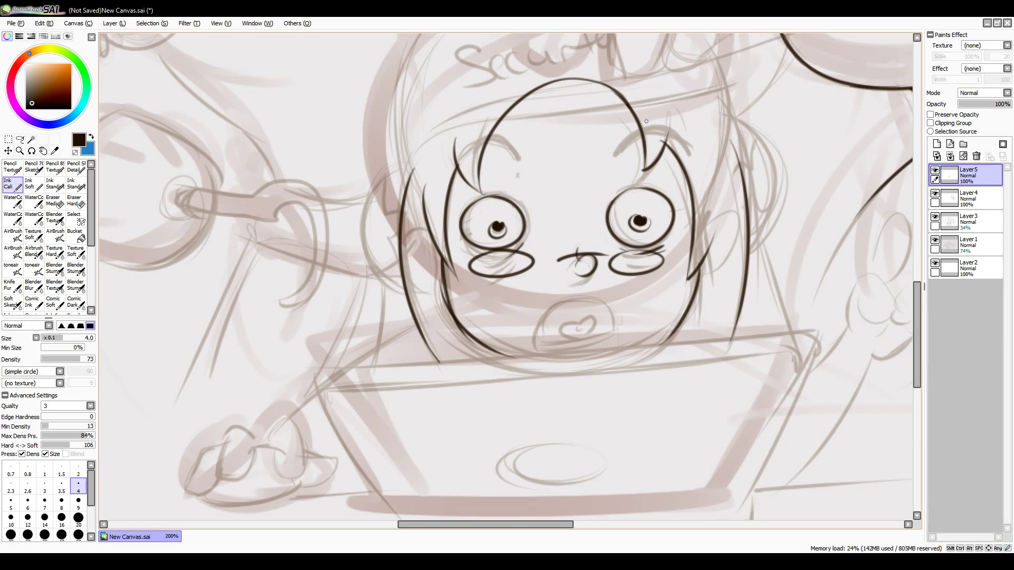
pyautogui.moveTo(613, 170); pyautogui.dragTo(673, 188)
pyautogui.moveTo(471, 140)
pyautogui.mouseDown()
pyautogui.moveTo(514, 153)
pyautogui.moveTo(471, 143)
pyautogui.mouseUp()
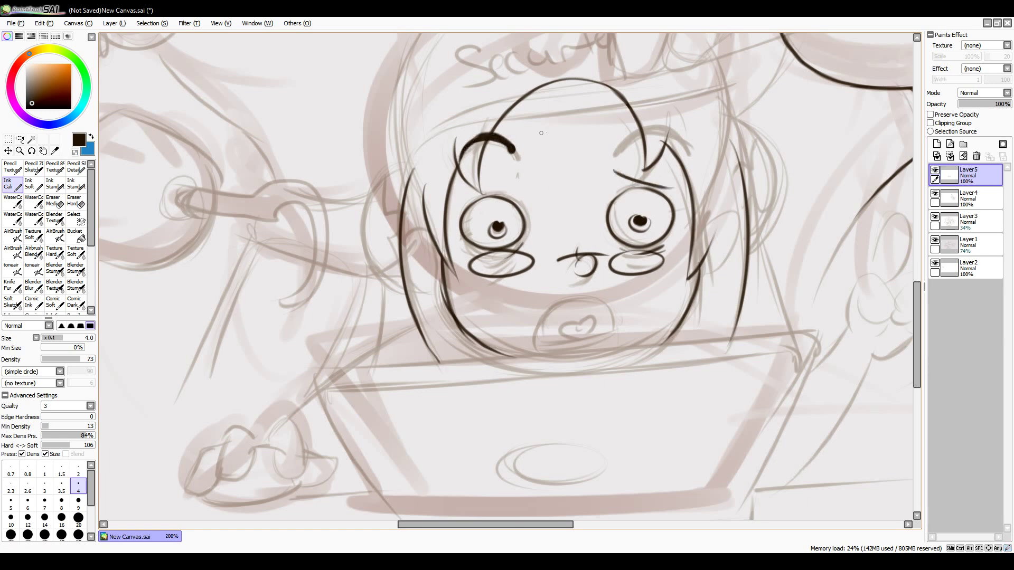
pyautogui.moveTo(614, 170); pyautogui.dragTo(676, 188)
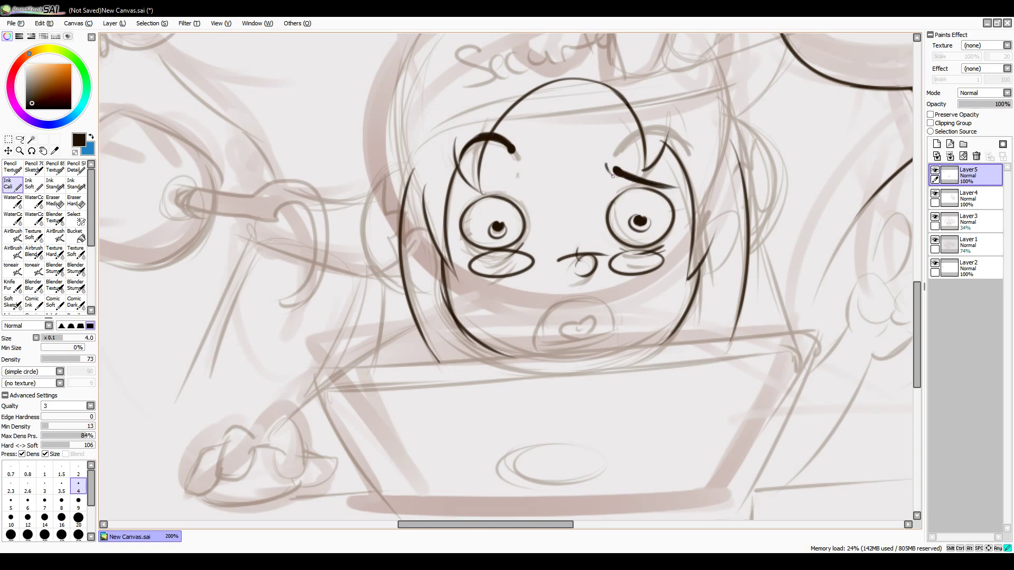
# Step: Ink the guard's open, rounded mouth with a heart-shaped swirl inside it
pyautogui.scroll(-2, 586, 274)
pyautogui.moveTo(579, 277)
pyautogui.mouseDown()
pyautogui.moveTo(570, 288)
pyautogui.moveTo(554, 280)
pyautogui.moveTo(585, 275)
pyautogui.moveTo(564, 295)
pyautogui.moveTo(600, 277)
pyautogui.moveTo(607, 290)
pyautogui.moveTo(533, 310)
pyautogui.mouseUp()
pyautogui.moveTo(533, 310); pyautogui.dragTo(584, 290)
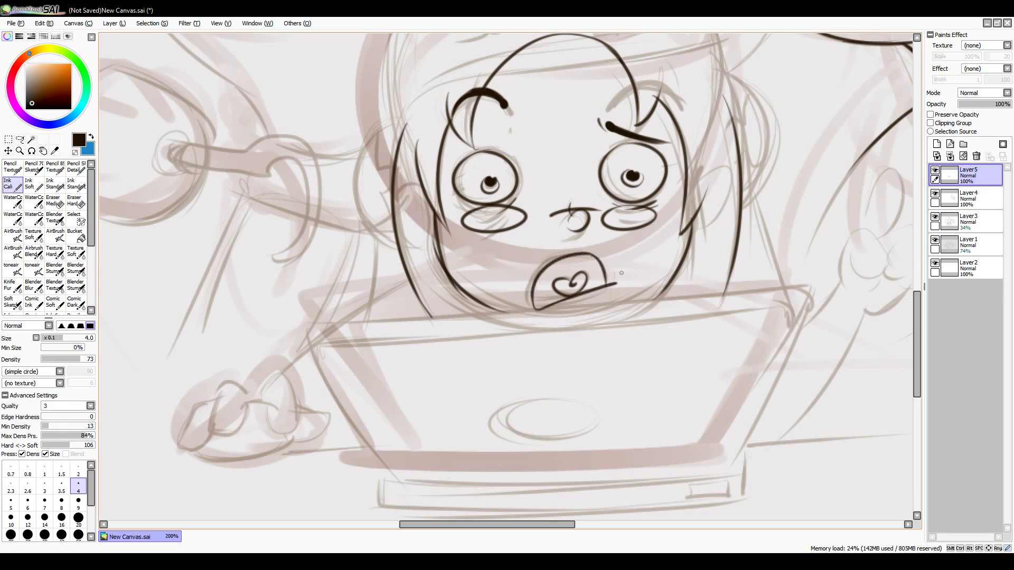
# Step: Ink the rounded shape and jagged tufts beside the guard's hair on the fox's side
pyautogui.moveTo(394, 178); pyautogui.dragTo(405, 204)
pyautogui.moveTo(395, 250)
pyautogui.mouseDown()
pyautogui.moveTo(383, 260)
pyautogui.moveTo(407, 266)
pyautogui.mouseUp()
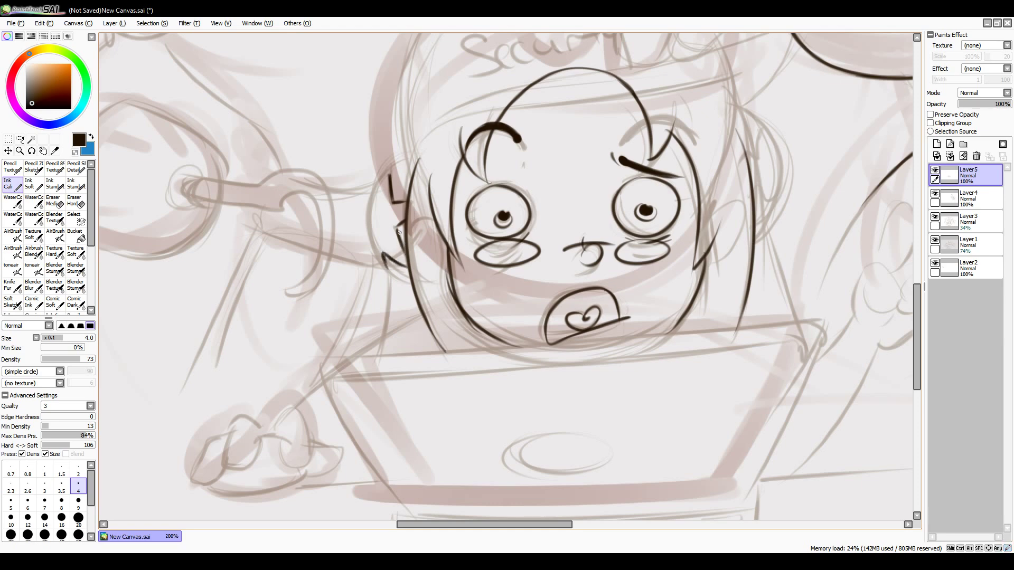
pyautogui.moveTo(403, 224); pyautogui.dragTo(405, 253)
pyautogui.hotkey('ctrl', 'z')
pyautogui.moveTo(409, 164); pyautogui.dragTo(407, 269)
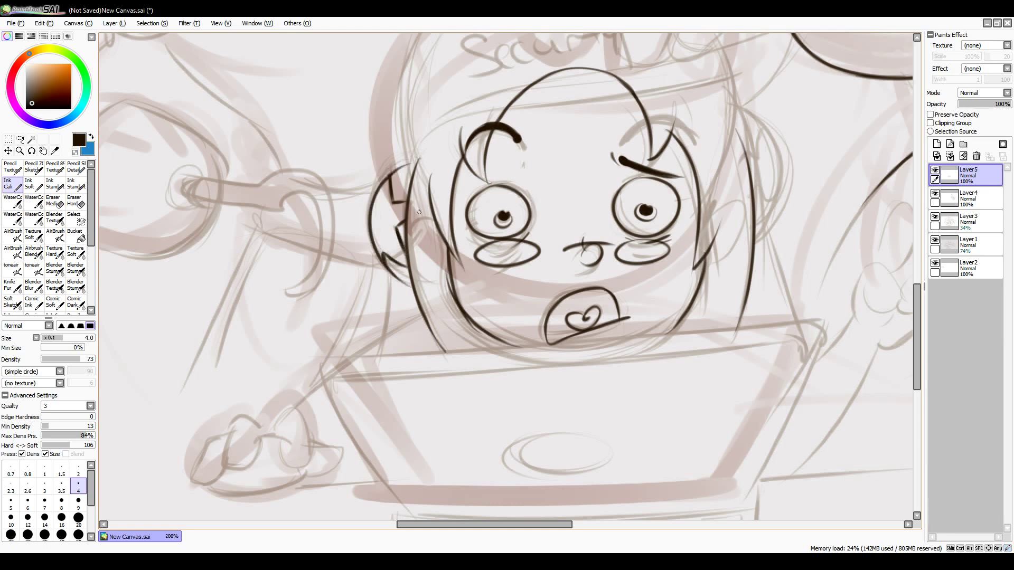
pyautogui.moveTo(394, 172); pyautogui.dragTo(417, 162)
# Step: Ink the guard's shoulder and side on the fox's side, plus the curved forearm reaching out from behind the laptop
pyautogui.scroll(-3, 652, 208)
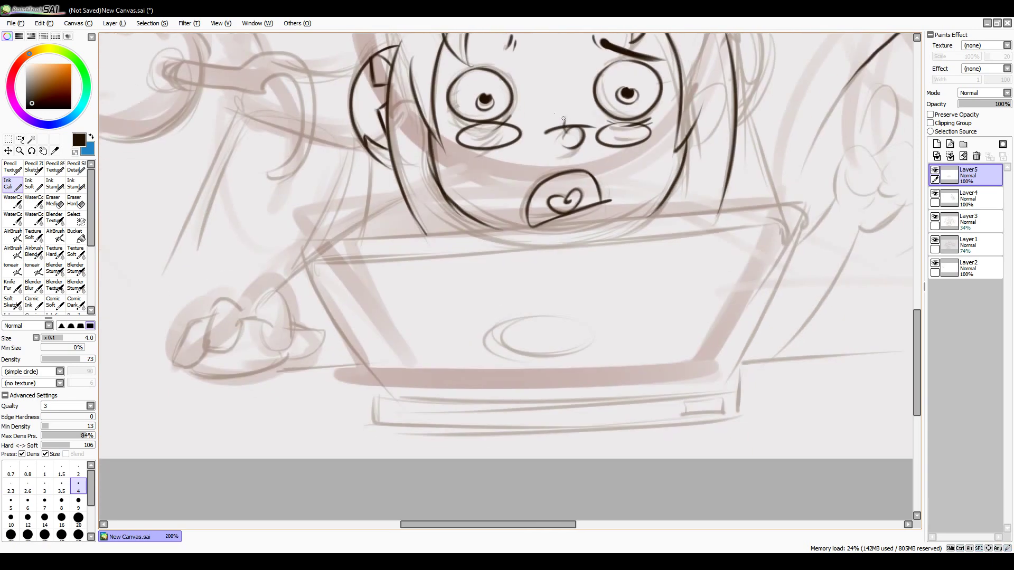
pyautogui.moveTo(375, 159); pyautogui.dragTo(371, 216)
pyautogui.hotkey('ctrl', 'z')
pyautogui.moveTo(413, 180); pyautogui.dragTo(367, 264)
pyautogui.hotkey('ctrl', 'z')
pyautogui.moveTo(412, 183); pyautogui.dragTo(373, 302)
pyautogui.moveTo(359, 308)
pyautogui.mouseDown()
pyautogui.moveTo(262, 298)
pyautogui.moveTo(373, 349)
pyautogui.mouseUp()
pyautogui.hotkey('ctrl', 'z')
# Step: Ink the guard's shoulder on the chick's side and extend the long hair strand down behind the laptop
pyautogui.moveTo(676, 185); pyautogui.dragTo(741, 282)
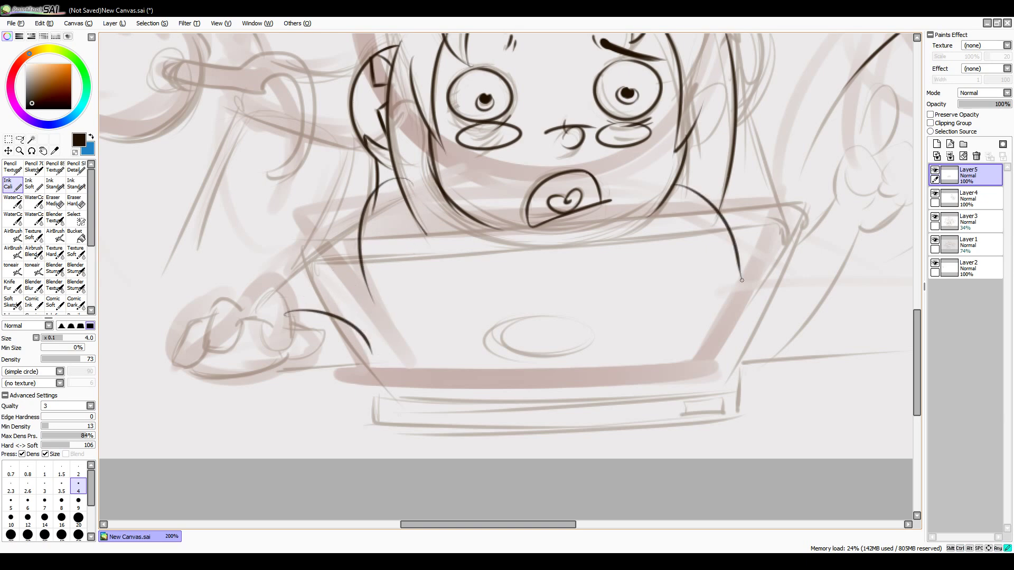
pyautogui.hotkey('ctrl', 'z')
pyautogui.hotkey('ctrl', 'z')
pyautogui.moveTo(734, 133)
pyautogui.mouseDown()
pyautogui.moveTo(676, 275)
pyautogui.moveTo(686, 268)
pyautogui.mouseUp()
pyautogui.moveTo(681, 204)
pyautogui.mouseDown()
pyautogui.moveTo(738, 313)
pyautogui.moveTo(616, 330)
pyautogui.mouseUp()
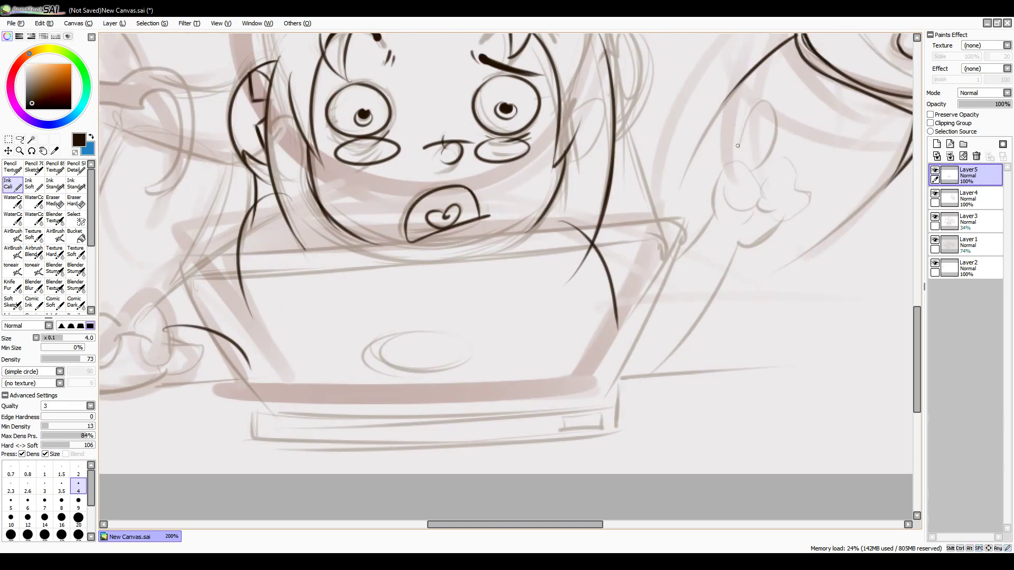
# Step: Ink the guard's raised hand with one finger pointing up, the thumb, the curled fingers and the palm edge
pyautogui.hotkey('ctrl', 'z')
pyautogui.moveTo(739, 158)
pyautogui.mouseDown()
pyautogui.moveTo(749, 168)
pyautogui.moveTo(731, 198)
pyautogui.moveTo(743, 163)
pyautogui.moveTo(723, 205)
pyautogui.mouseUp()
pyautogui.moveTo(761, 170)
pyautogui.mouseDown()
pyautogui.moveTo(798, 185)
pyautogui.moveTo(786, 217)
pyautogui.mouseUp()
pyautogui.moveTo(765, 174)
pyautogui.mouseDown()
pyautogui.moveTo(766, 209)
pyautogui.moveTo(791, 186)
pyautogui.moveTo(777, 177)
pyautogui.moveTo(794, 210)
pyautogui.mouseUp()
pyautogui.hotkey('ctrl', 'z')
pyautogui.moveTo(774, 211); pyautogui.dragTo(796, 220)
pyautogui.moveTo(786, 180); pyautogui.dragTo(786, 200)
pyautogui.moveTo(760, 203)
pyautogui.mouseDown()
pyautogui.moveTo(735, 230)
pyautogui.moveTo(737, 249)
pyautogui.mouseUp()
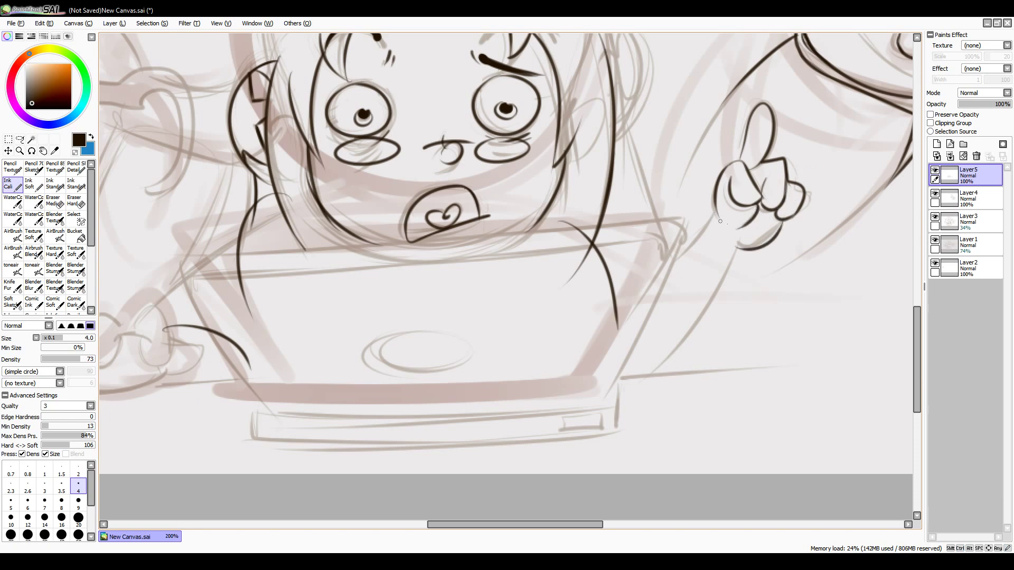
# Step: Ink both sides of the raised hand's wrist and forearm down to the table line
pyautogui.moveTo(714, 213); pyautogui.dragTo(721, 280)
pyautogui.hotkey('ctrl', 'z')
pyautogui.moveTo(714, 206); pyautogui.dragTo(661, 355)
pyautogui.moveTo(738, 247); pyautogui.dragTo(724, 372)
pyautogui.hotkey('ctrl', 'z')
pyautogui.hotkey('ctrl', 'z')
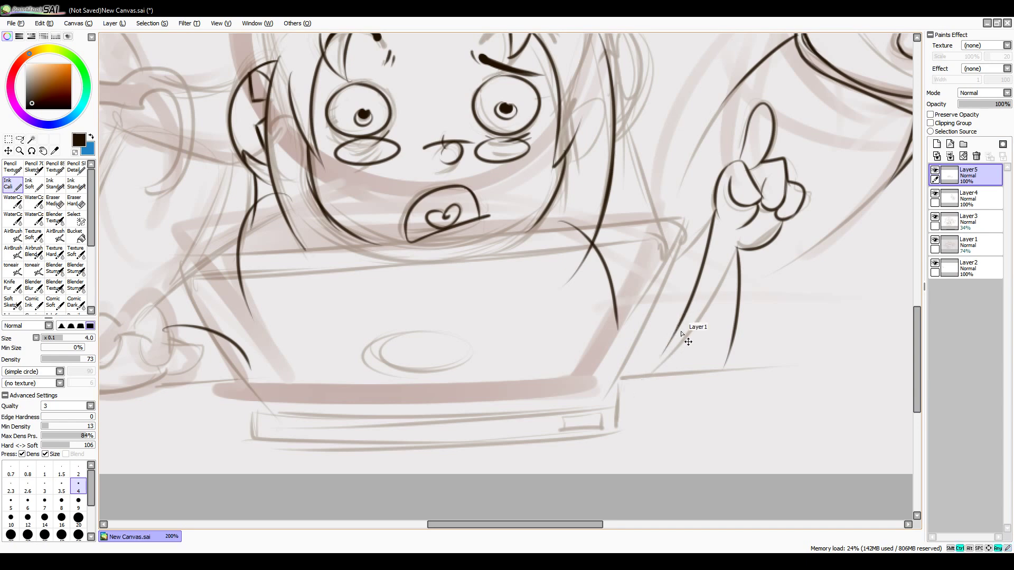
pyautogui.moveTo(683, 314); pyautogui.dragTo(643, 377)
pyautogui.hotkey('ctrl', 'z')
pyautogui.moveTo(685, 305); pyautogui.dragTo(643, 377)
pyautogui.hotkey('ctrl', 'z')
pyautogui.moveTo(736, 330); pyautogui.dragTo(723, 370)
pyautogui.hotkey('ctrl', 'z')
# Step: Ink the rounded fingers of the guard's other hand resting on the computer mouse
pyautogui.moveTo(140, 324)
pyautogui.mouseDown()
pyautogui.moveTo(366, 302)
pyautogui.moveTo(371, 347)
pyautogui.mouseUp()
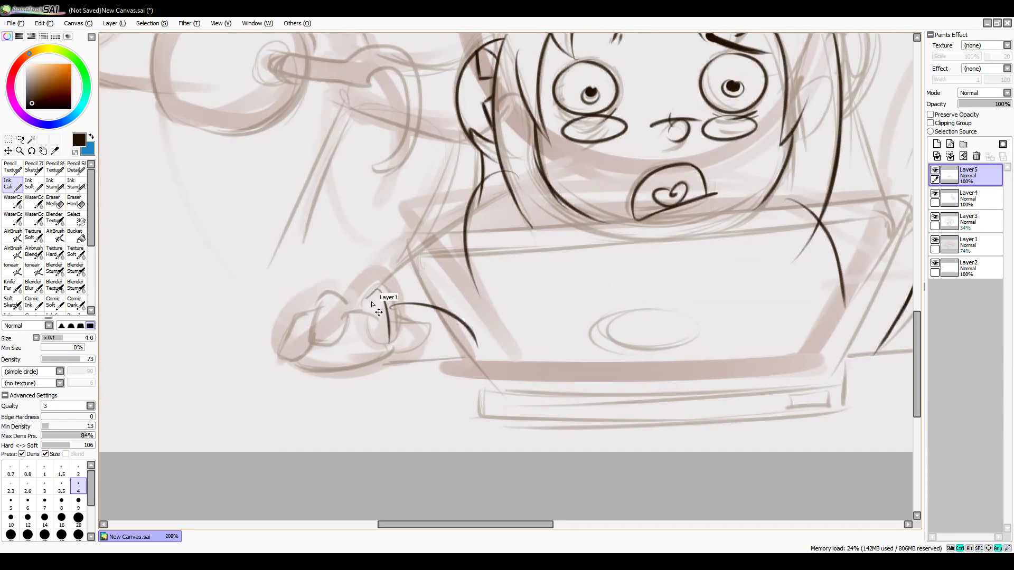
pyautogui.moveTo(387, 293); pyautogui.dragTo(391, 338)
pyautogui.hotkey('ctrl', 'z')
pyautogui.moveTo(327, 291)
pyautogui.mouseDown()
pyautogui.moveTo(348, 312)
pyautogui.moveTo(280, 356)
pyautogui.moveTo(312, 331)
pyautogui.moveTo(373, 326)
pyautogui.moveTo(372, 312)
pyautogui.mouseUp()
pyautogui.hotkey('ctrl', 'z')
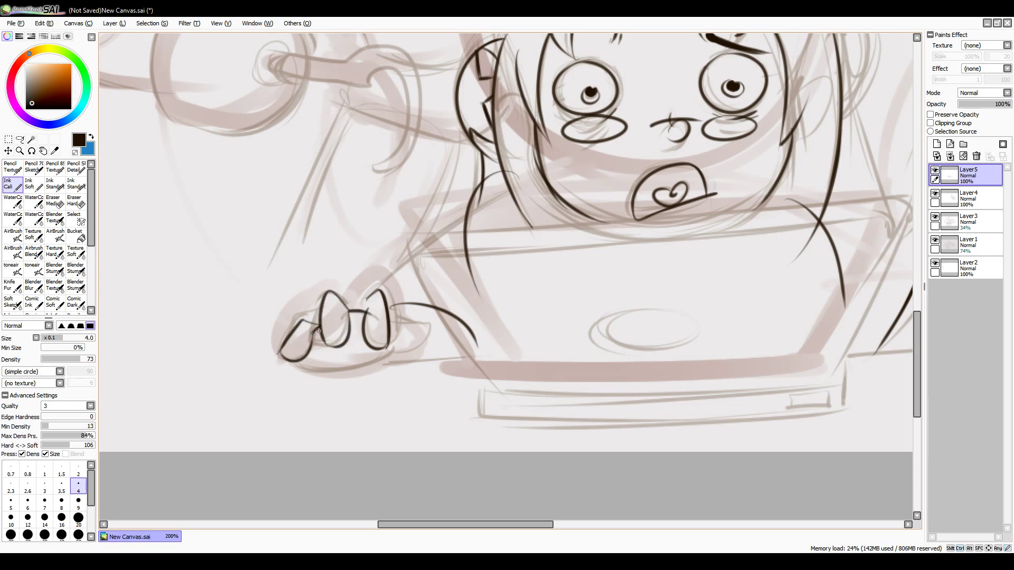
# Step: Ink the flat computer mouse under the fingers, with its base edge and button line, and finish the hand beside it
pyautogui.moveTo(292, 368); pyautogui.dragTo(394, 372)
pyautogui.moveTo(391, 331)
pyautogui.mouseDown()
pyautogui.moveTo(403, 366)
pyautogui.moveTo(354, 373)
pyautogui.mouseUp()
pyautogui.hotkey('ctrl', 'z')
pyautogui.moveTo(405, 352)
pyautogui.mouseDown()
pyautogui.moveTo(358, 338)
pyautogui.moveTo(351, 350)
pyautogui.moveTo(309, 358)
pyautogui.moveTo(334, 362)
pyautogui.mouseUp()
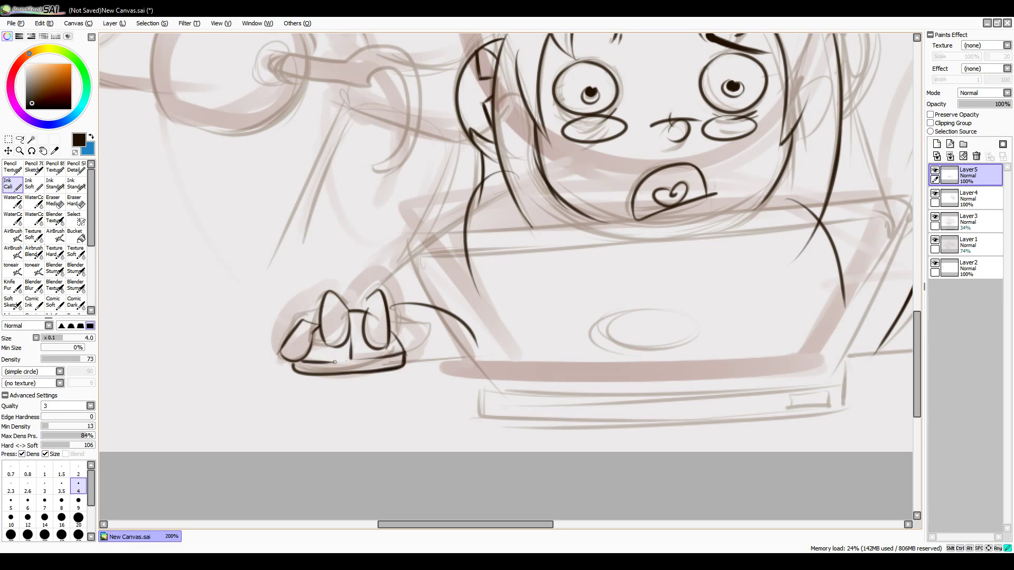
pyautogui.hotkey('ctrl', 'z')
pyautogui.moveTo(391, 324)
pyautogui.mouseDown()
pyautogui.moveTo(430, 327)
pyautogui.moveTo(407, 351)
pyautogui.moveTo(549, 251)
pyautogui.mouseUp()
# Step: Ink the curved top of the guard's hair from side to side and the ear shape on the chick's side
pyautogui.scroll(-1, 389, 326)
pyautogui.scroll(-1, 549, 251)
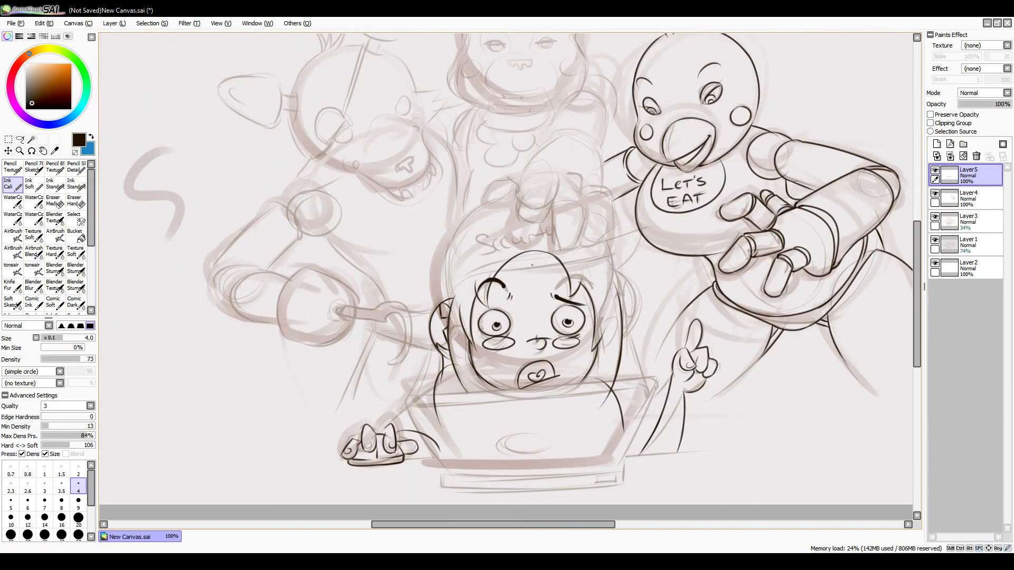
pyautogui.scroll(1, 504, 291)
pyautogui.hotkey('ctrl', 'z')
pyautogui.moveTo(453, 272); pyautogui.dragTo(637, 247)
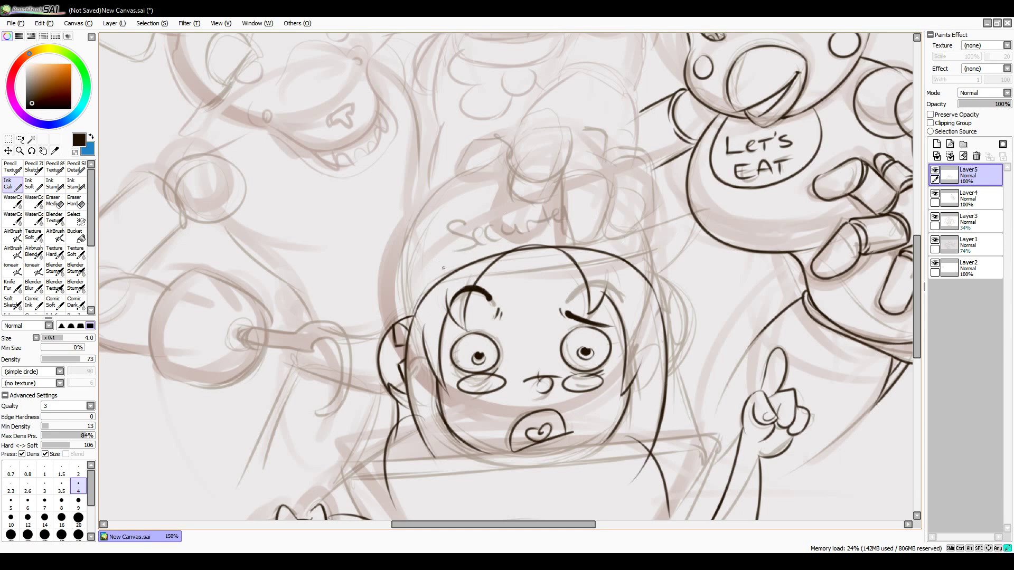
pyautogui.moveTo(654, 288); pyautogui.dragTo(681, 352)
pyautogui.hotkey('ctrl', 'z')
pyautogui.moveTo(664, 287); pyautogui.dragTo(680, 373)
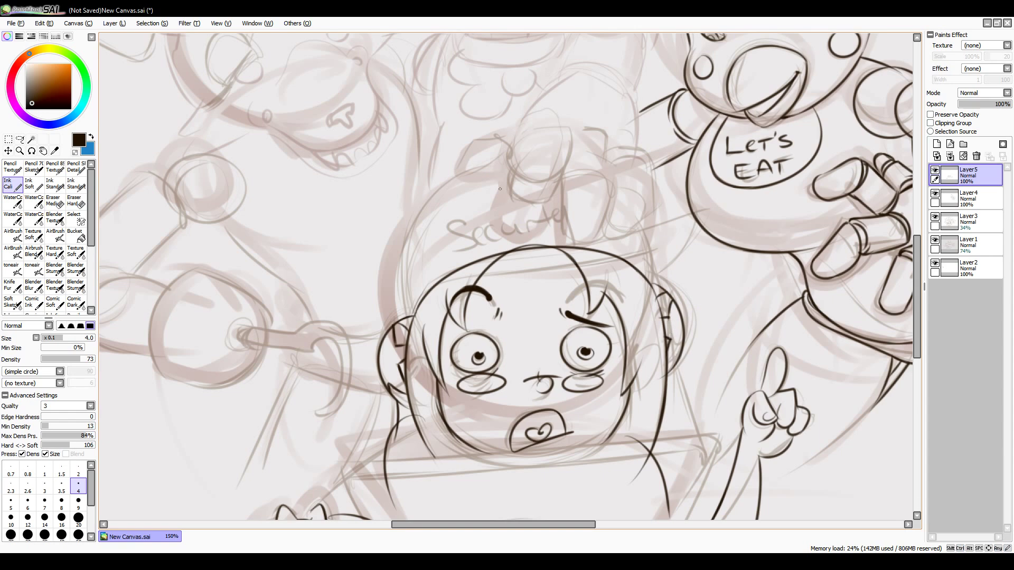
# Step: Ink the cap's double curved band above the guard's hair and the cap's rounded crown on the fox's side
pyautogui.moveTo(451, 259); pyautogui.dragTo(702, 214)
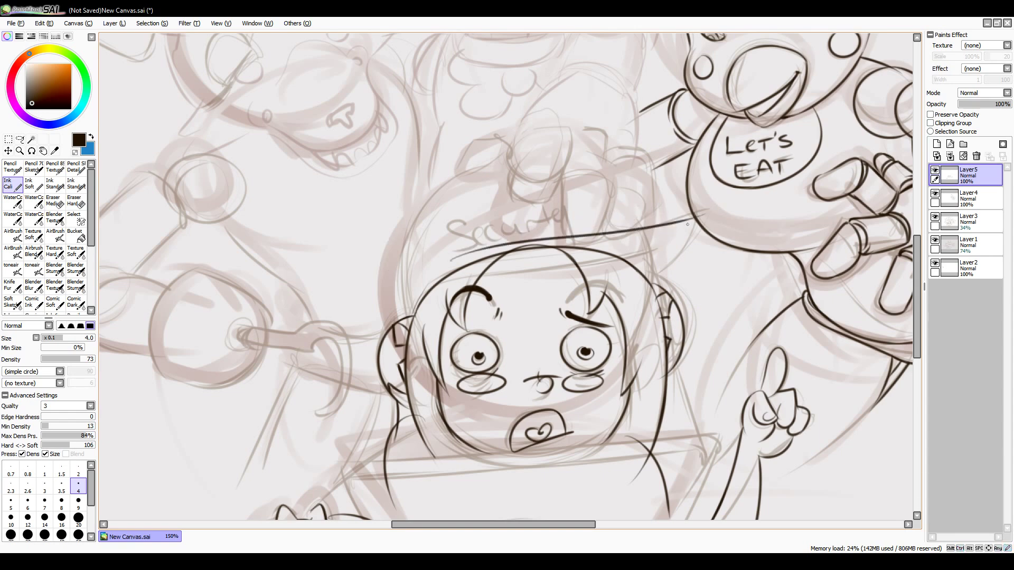
pyautogui.hotkey('ctrl', 'z')
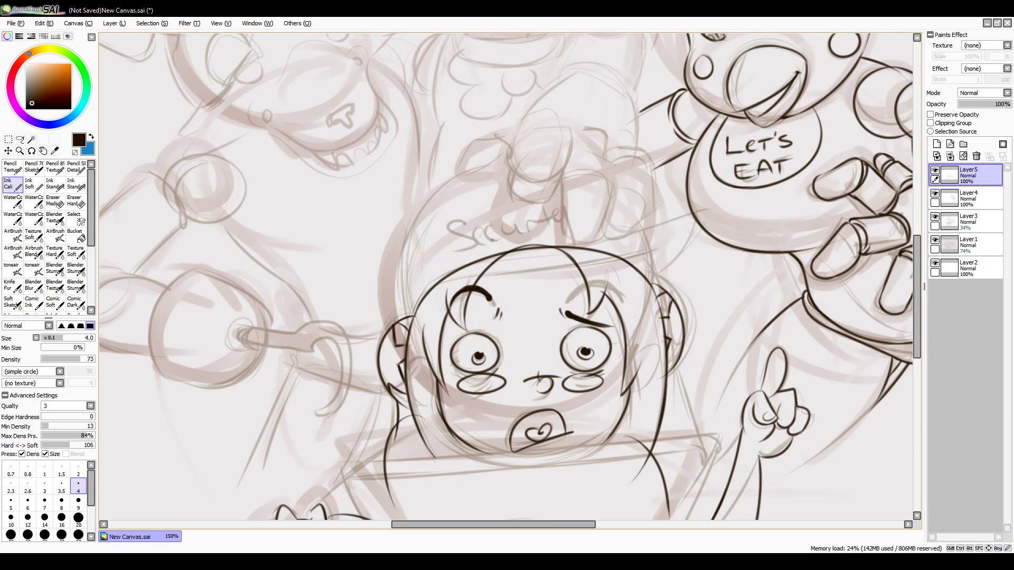
pyautogui.moveTo(410, 310); pyautogui.dragTo(655, 214)
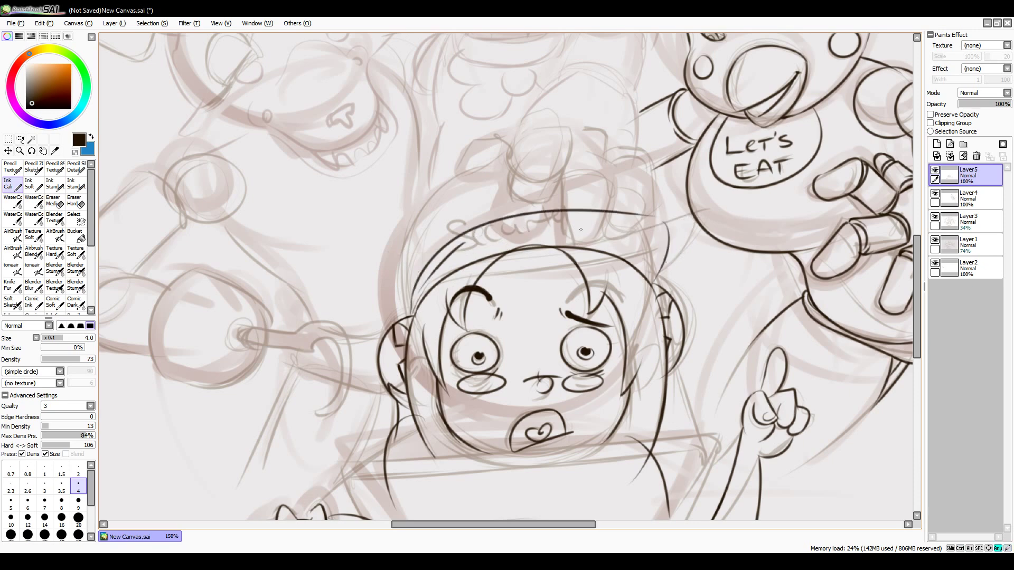
pyautogui.moveTo(467, 241); pyautogui.dragTo(660, 222)
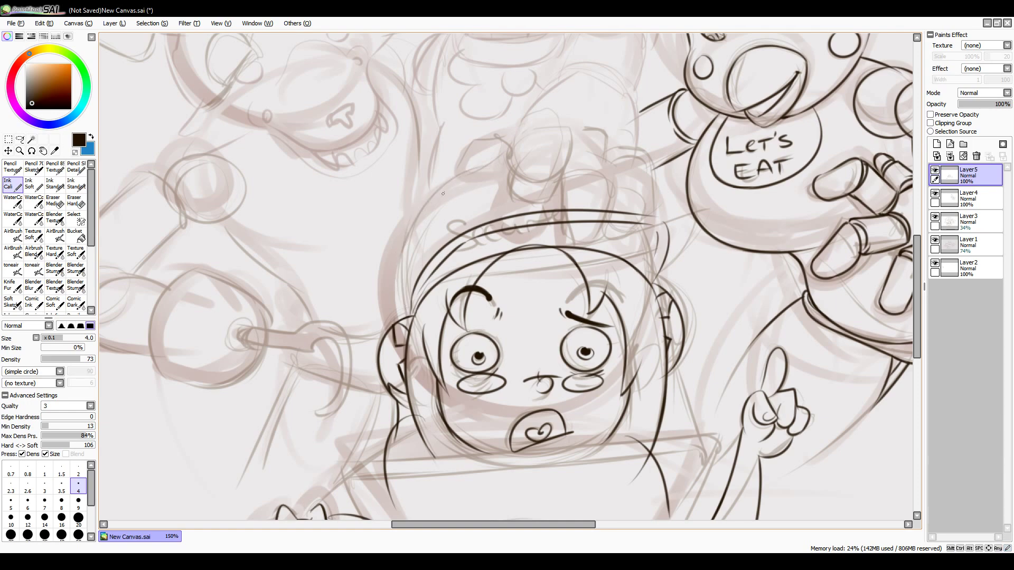
pyautogui.moveTo(572, 351)
pyautogui.mouseDown()
pyautogui.moveTo(586, 228)
pyautogui.moveTo(542, 359)
pyautogui.mouseUp()
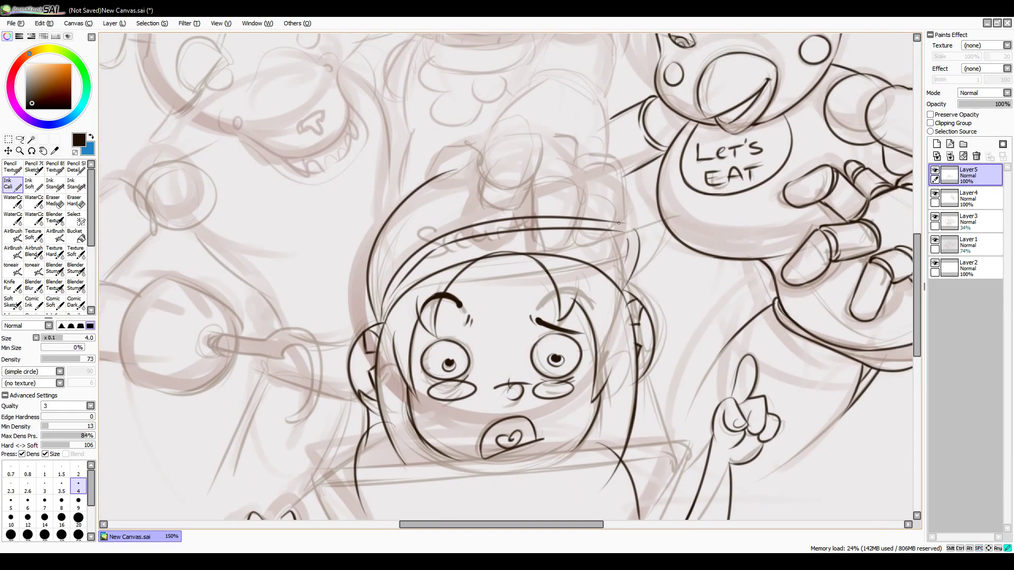
# Step: Create a new layer on top and hide the guard's and chick's line art on Layer5 and Layer4
pyautogui.click(936, 144)
pyautogui.click(934, 193)
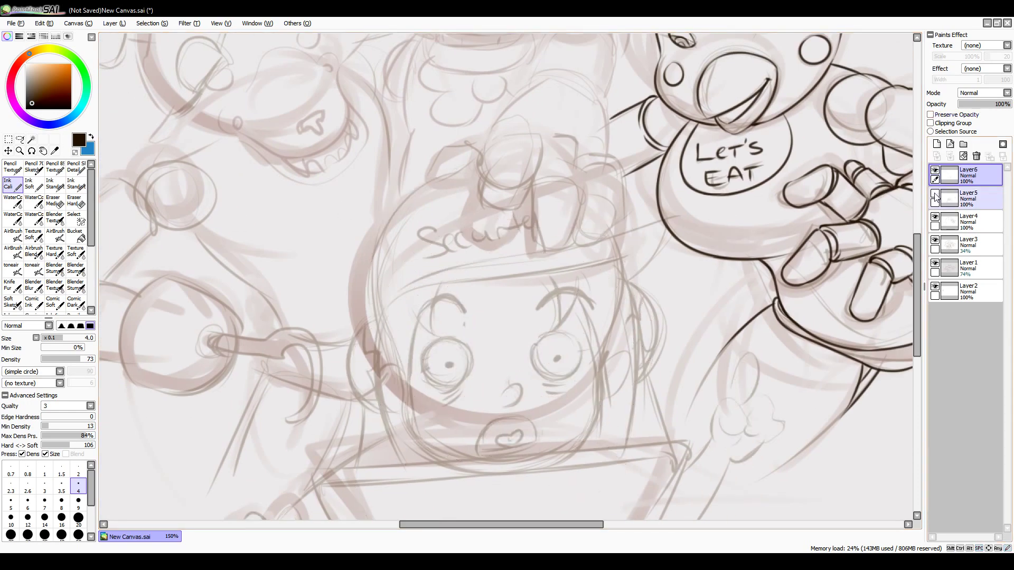
pyautogui.click(935, 217)
# Step: Ink the first segmented finger of the bear's hand over the guard's cap and the thumb beside it
pyautogui.moveTo(562, 164); pyautogui.dragTo(566, 182)
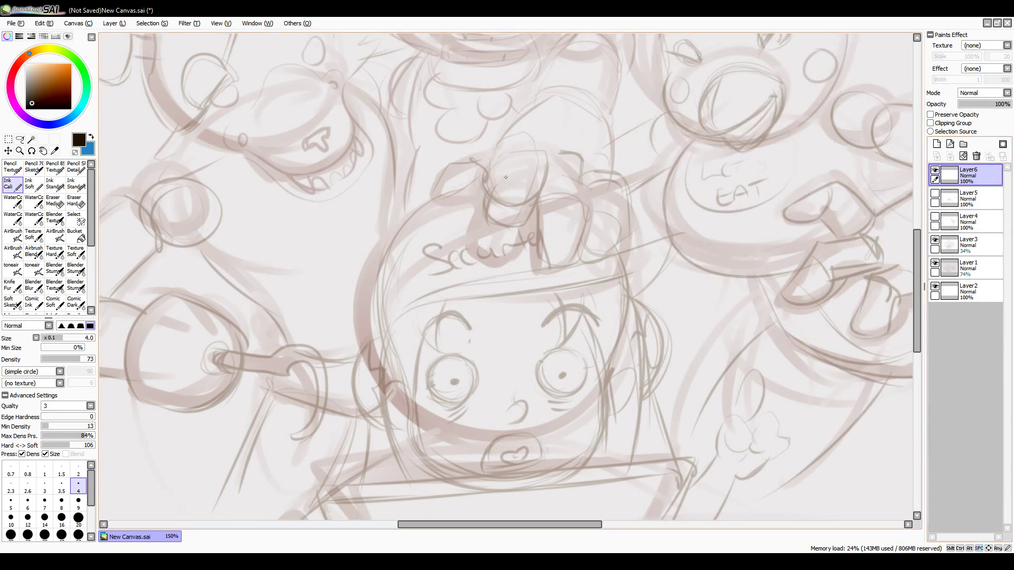
pyautogui.moveTo(499, 181)
pyautogui.mouseDown()
pyautogui.moveTo(535, 202)
pyautogui.moveTo(509, 232)
pyautogui.moveTo(528, 223)
pyautogui.mouseUp()
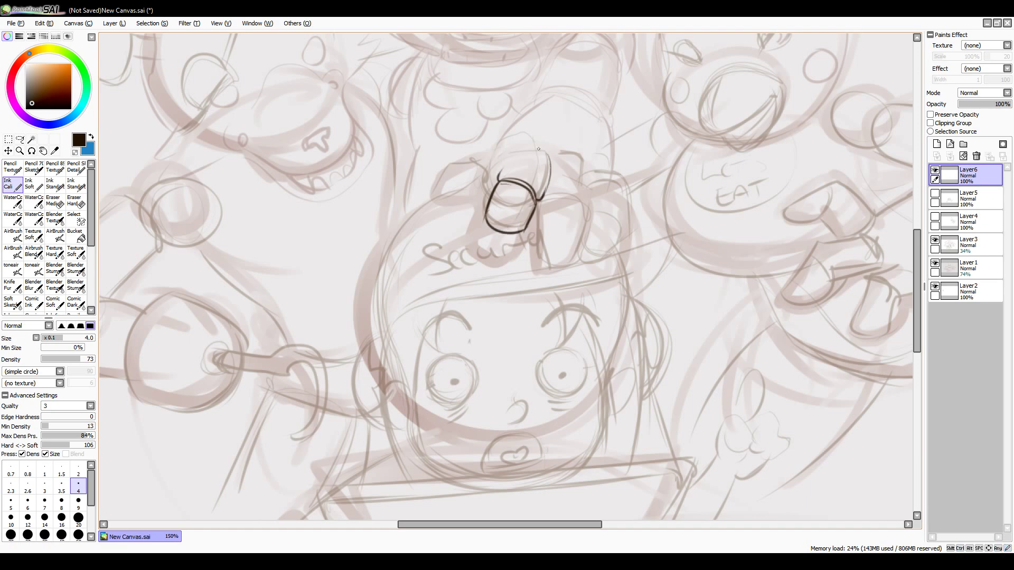
pyautogui.moveTo(521, 151)
pyautogui.mouseDown()
pyautogui.moveTo(545, 154)
pyautogui.moveTo(544, 190)
pyautogui.mouseUp()
pyautogui.moveTo(467, 161); pyautogui.dragTo(432, 192)
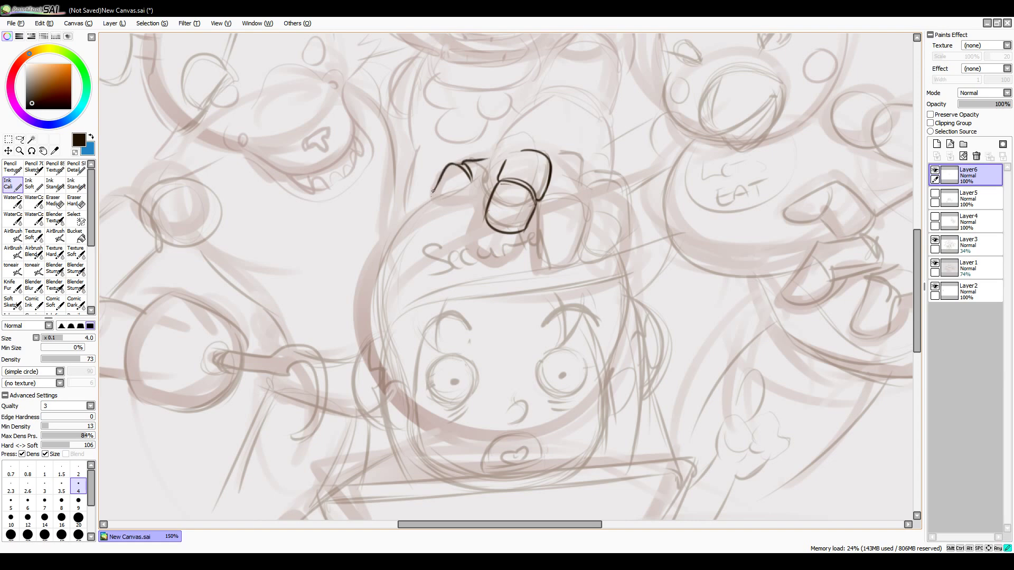
# Step: Ink the bear's middle finger with its oval fingertip, joint line and upper segment
pyautogui.moveTo(549, 209)
pyautogui.mouseDown()
pyautogui.moveTo(583, 227)
pyautogui.moveTo(549, 261)
pyautogui.moveTo(575, 252)
pyautogui.mouseUp()
pyautogui.hotkey('ctrl', 'z')
pyautogui.hotkey('ctrl', 'z')
pyautogui.moveTo(547, 212); pyautogui.dragTo(582, 221)
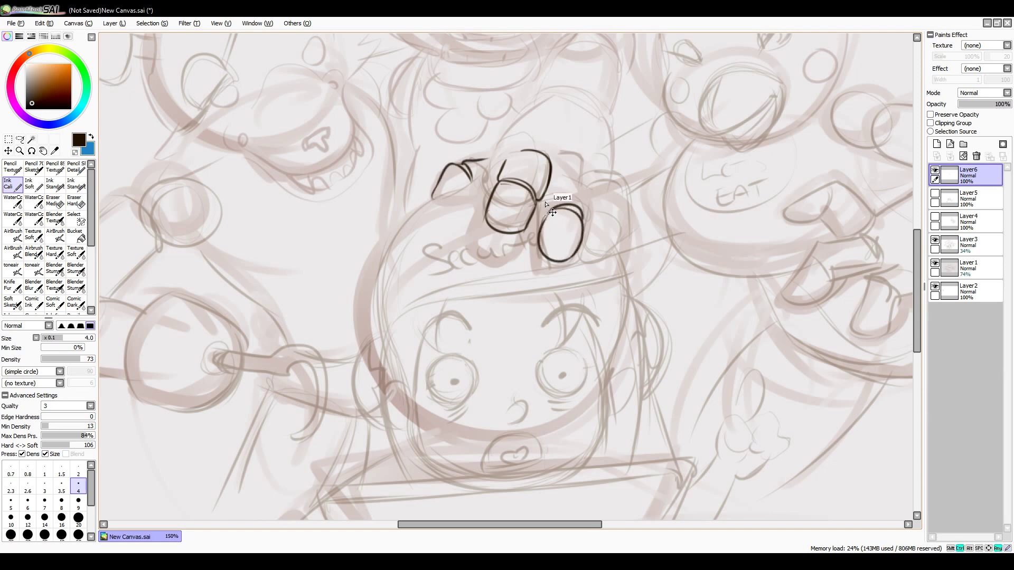
pyautogui.moveTo(586, 184); pyautogui.dragTo(584, 224)
pyautogui.moveTo(555, 179); pyautogui.dragTo(579, 176)
pyautogui.hotkey('ctrl', 'z')
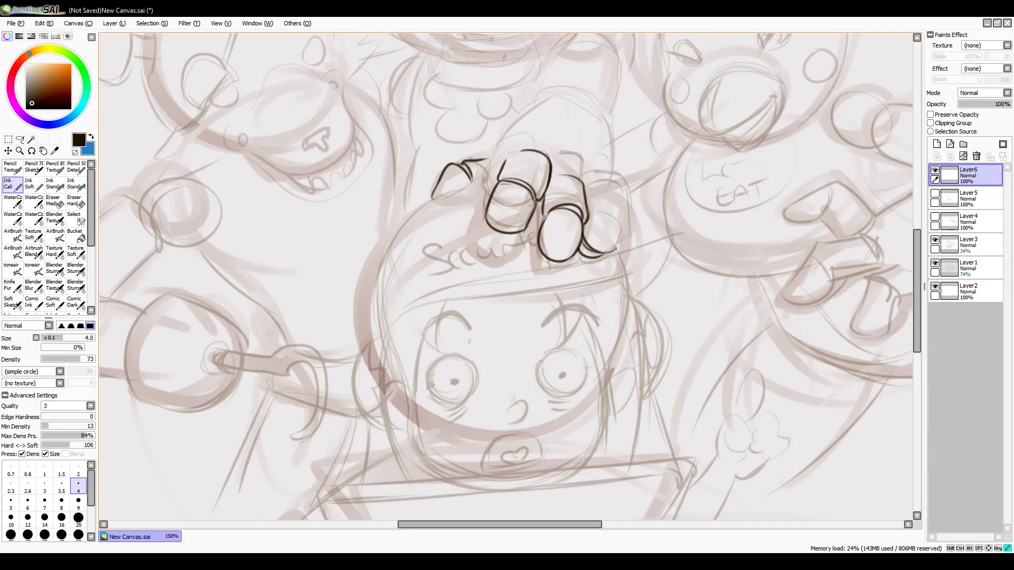
# Step: Ink the bear's outermost finger with its round tip and joint, and complete the upper finger segments
pyautogui.moveTo(592, 207)
pyautogui.mouseDown()
pyautogui.moveTo(613, 249)
pyautogui.moveTo(630, 226)
pyautogui.moveTo(603, 252)
pyautogui.mouseUp()
pyautogui.moveTo(587, 207)
pyautogui.mouseDown()
pyautogui.moveTo(623, 209)
pyautogui.moveTo(616, 188)
pyautogui.moveTo(631, 198)
pyautogui.moveTo(619, 184)
pyautogui.moveTo(629, 211)
pyautogui.mouseUp()
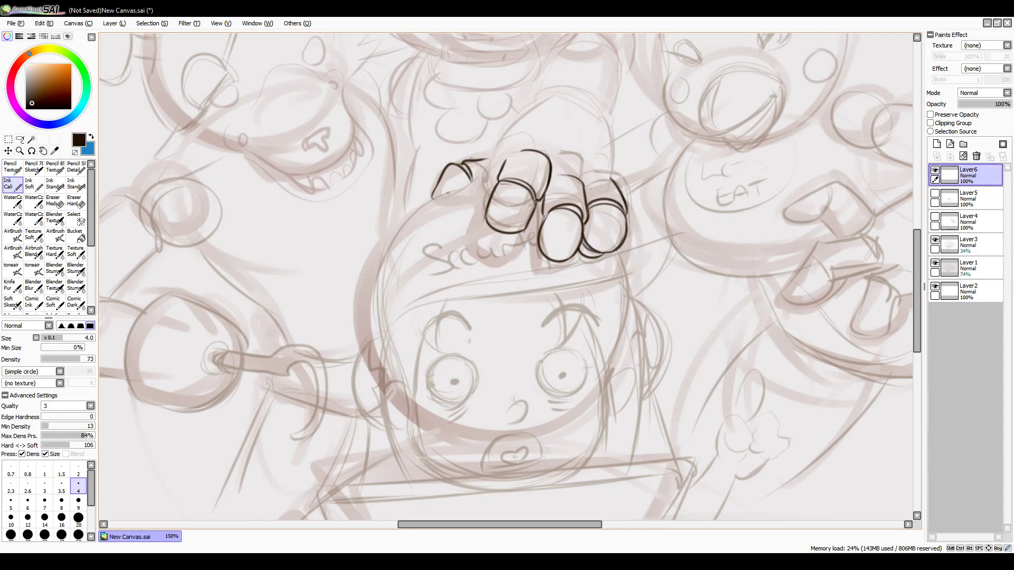
pyautogui.moveTo(561, 182)
pyautogui.mouseDown()
pyautogui.moveTo(518, 197)
pyautogui.moveTo(553, 226)
pyautogui.moveTo(583, 214)
pyautogui.moveTo(550, 228)
pyautogui.moveTo(575, 242)
pyautogui.moveTo(555, 213)
pyautogui.moveTo(604, 220)
pyautogui.moveTo(598, 232)
pyautogui.moveTo(576, 230)
pyautogui.mouseUp()
pyautogui.hotkey('ctrl', 'z')
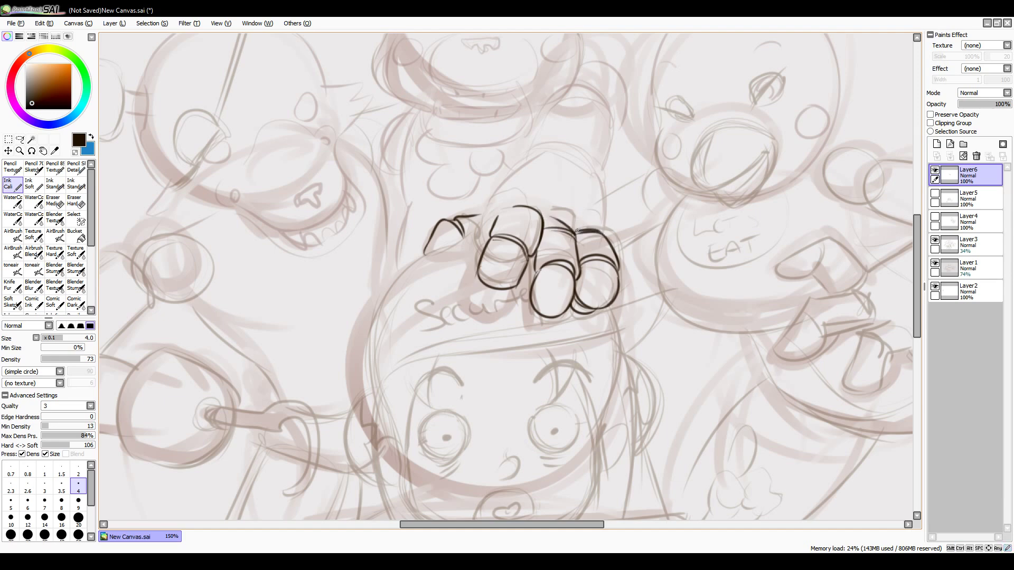
# Step: Ink the curved knuckle edge across the top of the bear's fingers and join it to the thumb
pyautogui.moveTo(499, 214)
pyautogui.mouseDown()
pyautogui.moveTo(481, 224)
pyautogui.moveTo(556, 202)
pyautogui.mouseUp()
pyautogui.hotkey('ctrl', 'z')
pyautogui.moveTo(485, 210)
pyautogui.mouseDown()
pyautogui.moveTo(581, 222)
pyautogui.moveTo(581, 201)
pyautogui.moveTo(601, 232)
pyautogui.moveTo(585, 209)
pyautogui.moveTo(604, 233)
pyautogui.mouseUp()
pyautogui.hotkey('ctrl', 'z')
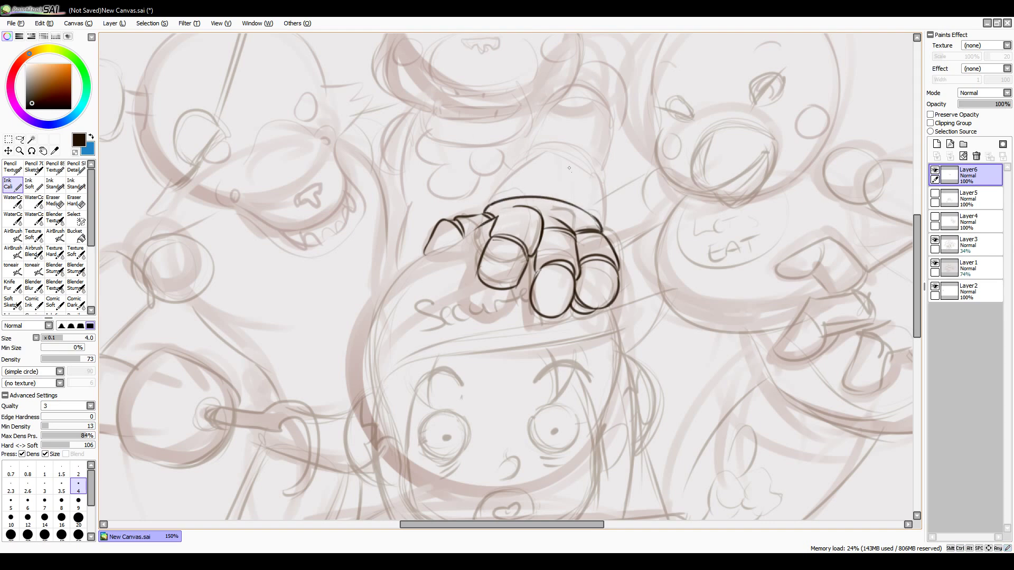
# Step: Redraw the bear's wrist curve and ink the tapered forearm segment rising behind the hand
pyautogui.hotkey('ctrl', 'z')
pyautogui.moveTo(491, 202)
pyautogui.mouseDown()
pyautogui.moveTo(576, 193)
pyautogui.moveTo(585, 210)
pyautogui.mouseUp()
pyautogui.moveTo(550, 143); pyautogui.dragTo(484, 200)
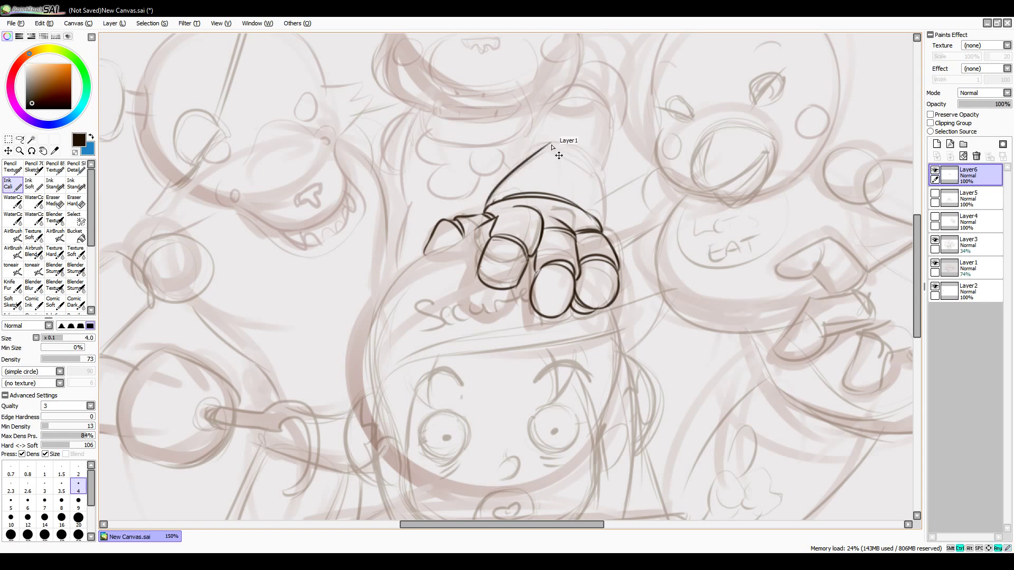
pyautogui.moveTo(546, 146)
pyautogui.mouseDown()
pyautogui.moveTo(597, 163)
pyautogui.moveTo(603, 235)
pyautogui.mouseUp()
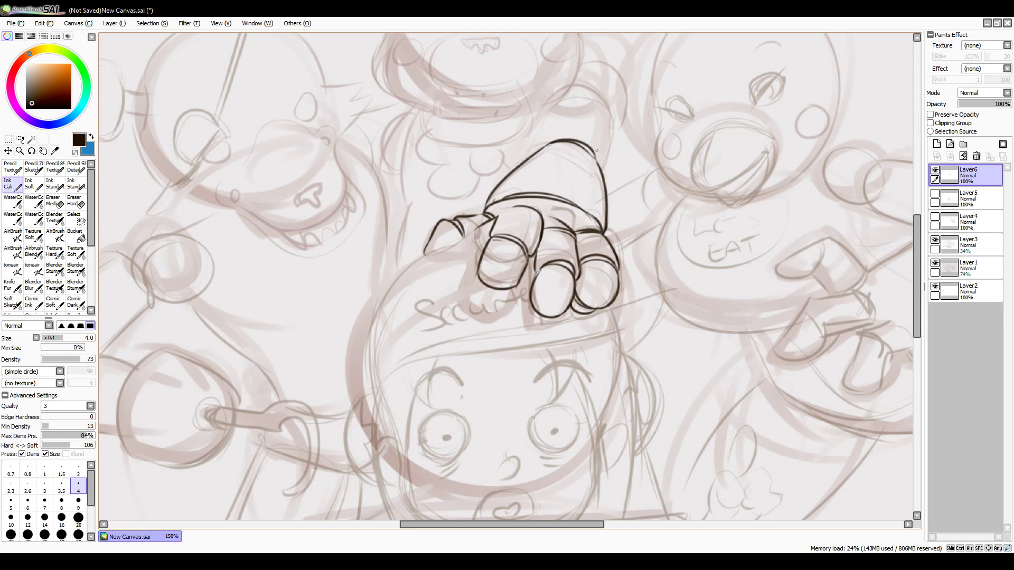
# Step: Ink the bear's rounded upper arm segment and the outer shoulder curve behind it
pyautogui.moveTo(530, 154); pyautogui.dragTo(579, 98)
pyautogui.moveTo(607, 173)
pyautogui.mouseDown()
pyautogui.moveTo(579, 93)
pyautogui.moveTo(612, 117)
pyautogui.moveTo(613, 108)
pyautogui.mouseUp()
pyautogui.hotkey('ctrl', 'z')
pyautogui.moveTo(575, 64); pyautogui.dragTo(619, 141)
pyautogui.hotkey('ctrl', 'z')
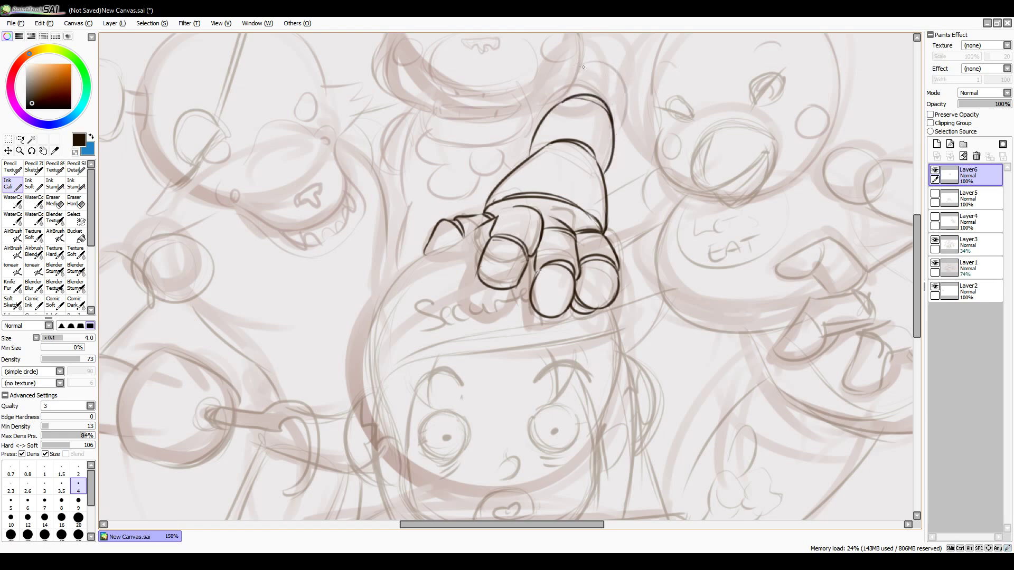
pyautogui.moveTo(579, 63); pyautogui.dragTo(621, 147)
pyautogui.hotkey('ctrl', 'z')
pyautogui.moveTo(580, 64); pyautogui.dragTo(615, 135)
# Step: Ink the bear's two round eyes and the small notched nose
pyautogui.moveTo(480, 264)
pyautogui.mouseDown()
pyautogui.moveTo(581, 207)
pyautogui.moveTo(434, 404)
pyautogui.moveTo(458, 423)
pyautogui.mouseUp()
pyautogui.moveTo(499, 151); pyautogui.dragTo(497, 150)
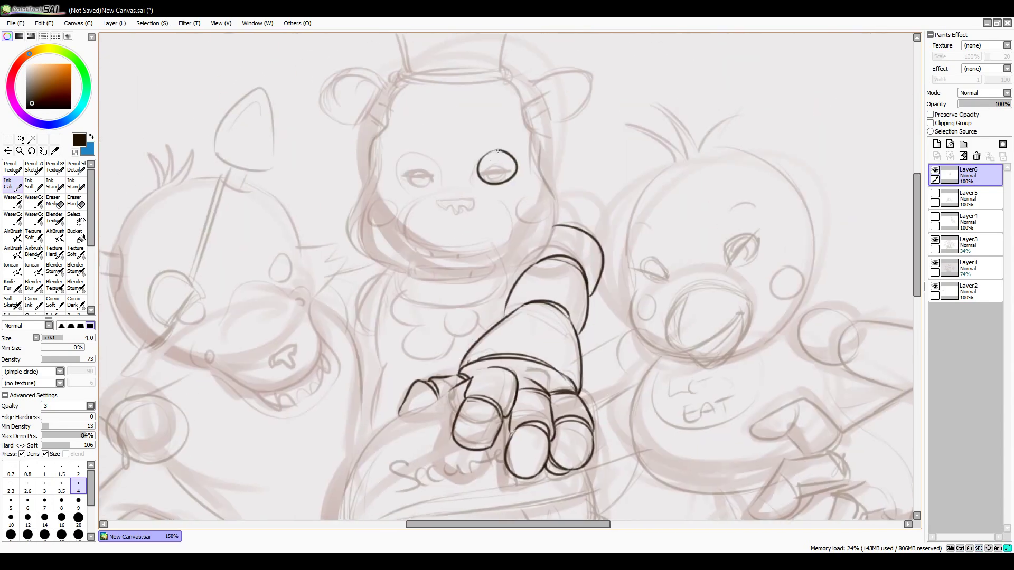
pyautogui.moveTo(434, 157); pyautogui.dragTo(436, 157)
pyautogui.hotkey('ctrl', 'z')
pyautogui.hotkey('ctrl', 'z')
pyautogui.moveTo(475, 199); pyautogui.dragTo(451, 210)
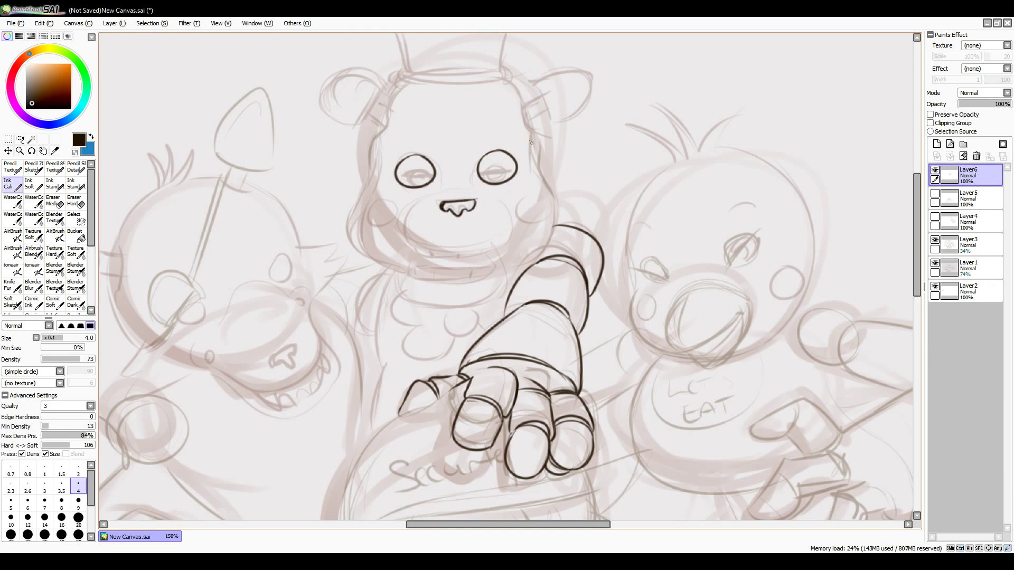
# Step: Ink the bear's head contour on the chick's side, from the ear notch down to the jaw
pyautogui.moveTo(539, 135); pyautogui.dragTo(523, 102)
pyautogui.moveTo(537, 135); pyautogui.dragTo(546, 184)
pyautogui.moveTo(539, 166)
pyautogui.mouseDown()
pyautogui.moveTo(555, 232)
pyautogui.moveTo(521, 271)
pyautogui.mouseUp()
pyautogui.hotkey('ctrl', 'z')
pyautogui.moveTo(554, 214); pyautogui.dragTo(506, 277)
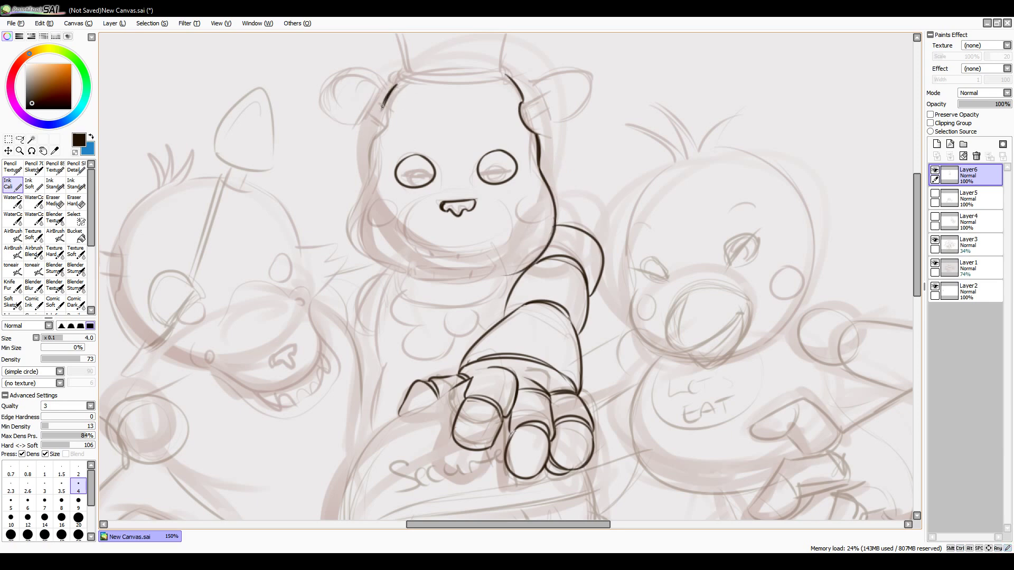
# Step: Ink the bear's head contour on the fox's side, from the temple toward the cheek
pyautogui.moveTo(372, 132); pyautogui.dragTo(351, 204)
pyautogui.hotkey('ctrl', 'z')
pyautogui.moveTo(372, 139); pyautogui.dragTo(355, 217)
pyautogui.hotkey('ctrl', 'z')
pyautogui.moveTo(372, 182); pyautogui.dragTo(359, 264)
pyautogui.hotkey('ctrl', 'z')
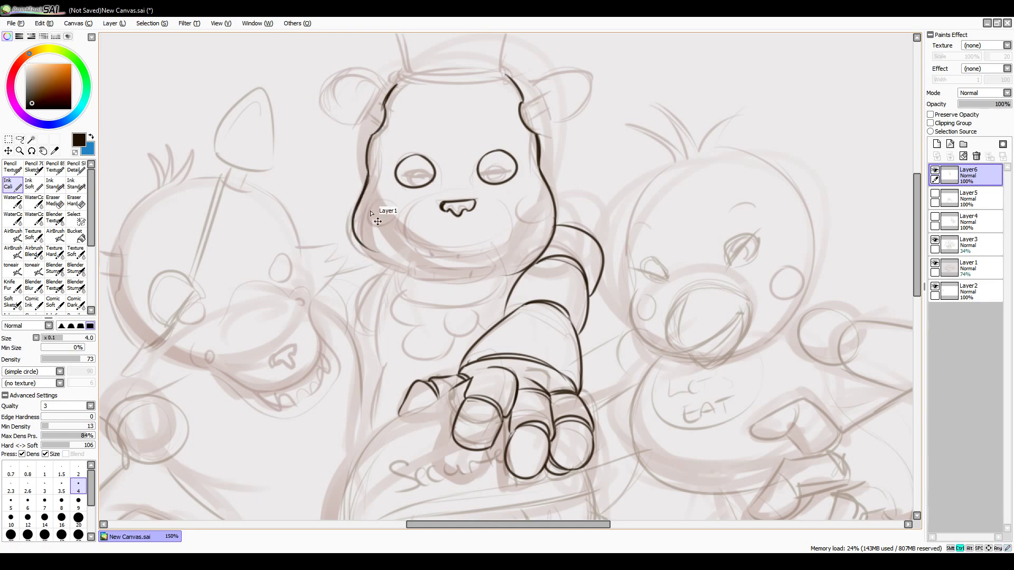
pyautogui.moveTo(369, 185); pyautogui.dragTo(354, 266)
pyautogui.hotkey('ctrl', 'z')
pyautogui.hotkey('ctrl', 'z')
pyautogui.hotkey('ctrl', 'z')
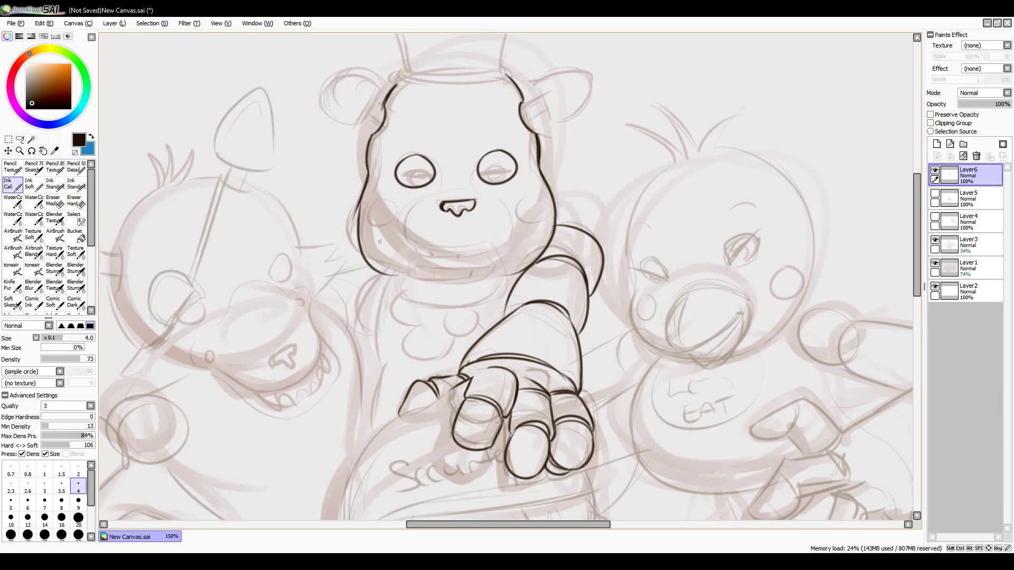
pyautogui.hotkey('ctrl', 'z')
pyautogui.hotkey('ctrl', 'z')
pyautogui.moveTo(369, 185)
pyautogui.mouseDown()
pyautogui.moveTo(351, 262)
pyautogui.moveTo(349, 243)
pyautogui.mouseUp()
pyautogui.hotkey('ctrl', 'z')
pyautogui.hotkey('ctrl', 'z')
pyautogui.hotkey('ctrl', 'z')
pyautogui.moveTo(369, 174); pyautogui.dragTo(352, 253)
pyautogui.hotkey('ctrl', 'z')
pyautogui.hotkey('ctrl', 'z')
pyautogui.hotkey('ctrl', 'z')
# Step: Ink the bear's wide rounded muzzle and the oval cheek mark on each side of it
pyautogui.moveTo(403, 207)
pyautogui.mouseDown()
pyautogui.moveTo(423, 251)
pyautogui.moveTo(513, 206)
pyautogui.moveTo(511, 196)
pyautogui.mouseUp()
pyautogui.hotkey('ctrl', 'z')
pyautogui.hotkey('ctrl', 'z')
pyautogui.hotkey('ctrl', 'z')
pyautogui.moveTo(402, 211)
pyautogui.mouseDown()
pyautogui.moveTo(511, 196)
pyautogui.moveTo(502, 199)
pyautogui.mouseUp()
pyautogui.hotkey('ctrl', 'z')
pyautogui.hotkey('ctrl', 'z')
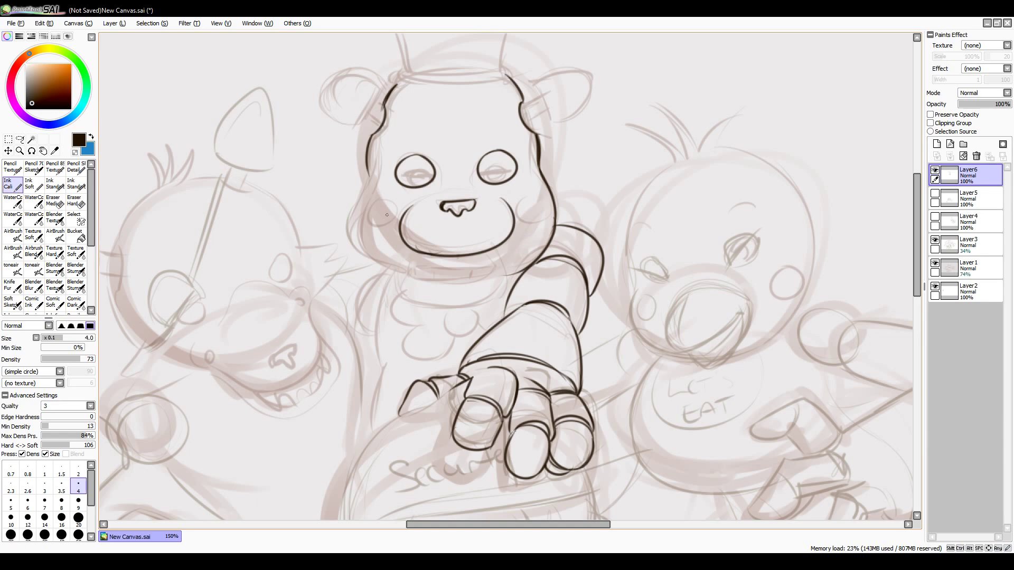
pyautogui.moveTo(395, 207); pyautogui.dragTo(393, 204)
pyautogui.moveTo(549, 206); pyautogui.dragTo(547, 203)
# Step: Ink the bear's bulging cheek on the fox's side and carry the outline around the bottom of the face
pyautogui.moveTo(369, 175); pyautogui.dragTo(349, 239)
pyautogui.hotkey('ctrl', 'z')
pyautogui.moveTo(369, 148); pyautogui.dragTo(352, 201)
pyautogui.hotkey('ctrl', 'z')
pyautogui.moveTo(370, 137); pyautogui.dragTo(358, 237)
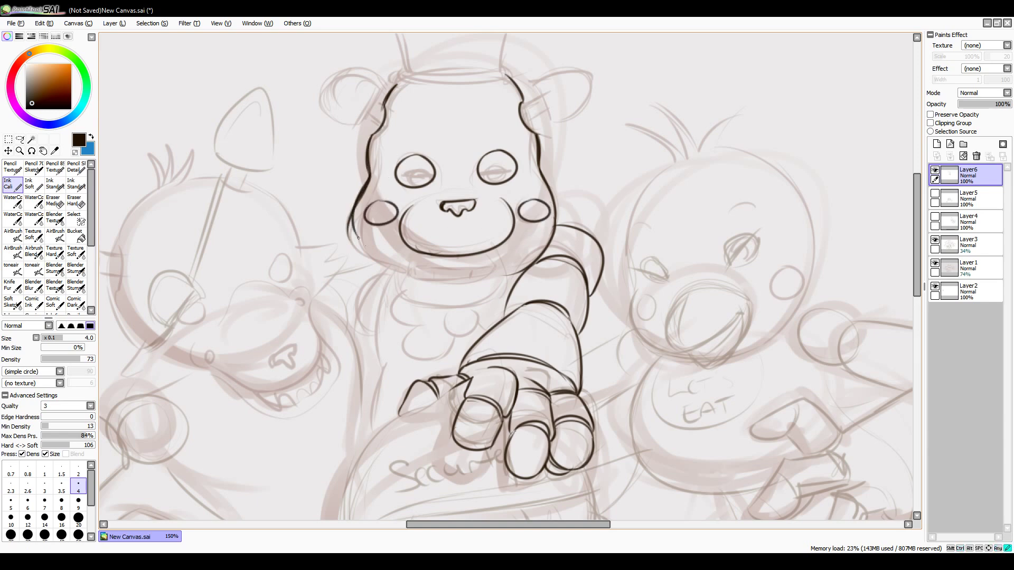
pyautogui.moveTo(373, 180); pyautogui.dragTo(369, 264)
pyautogui.hotkey('ctrl', 'z')
pyautogui.moveTo(374, 183); pyautogui.dragTo(370, 264)
pyautogui.hotkey('ctrl', 'z')
pyautogui.moveTo(349, 220)
pyautogui.mouseDown()
pyautogui.moveTo(404, 281)
pyautogui.moveTo(524, 270)
pyautogui.mouseUp()
pyautogui.hotkey('ctrl', 'z')
# Step: Erase the rough overlapping strokes along the bear's lower face and re-ink that edge cleanly
pyautogui.press('e')
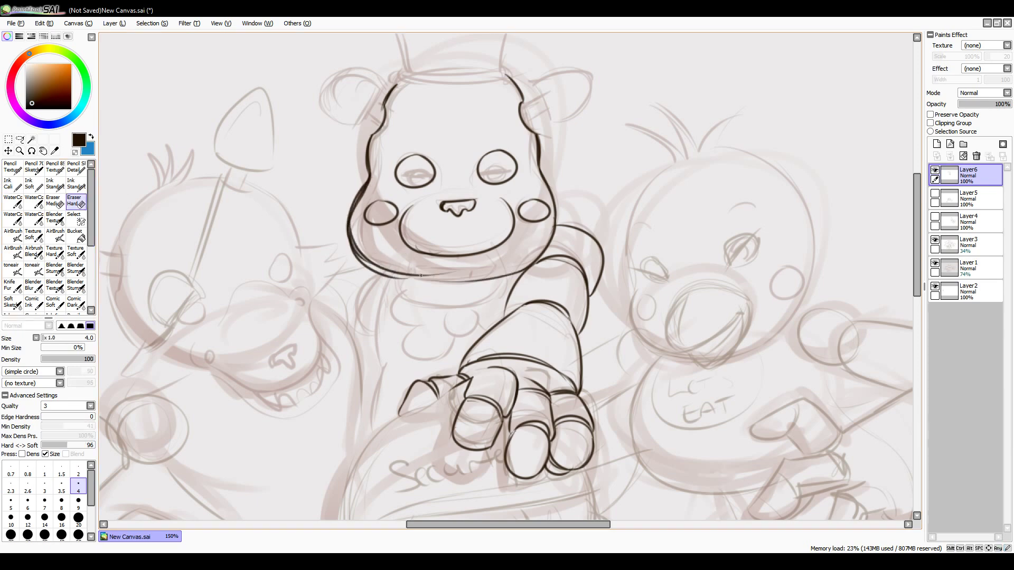
pyautogui.moveTo(420, 275)
pyautogui.mouseDown()
pyautogui.moveTo(354, 232)
pyautogui.moveTo(364, 190)
pyautogui.moveTo(351, 243)
pyautogui.moveTo(370, 267)
pyautogui.mouseUp()
pyautogui.press('n')
pyautogui.moveTo(368, 179); pyautogui.dragTo(368, 207)
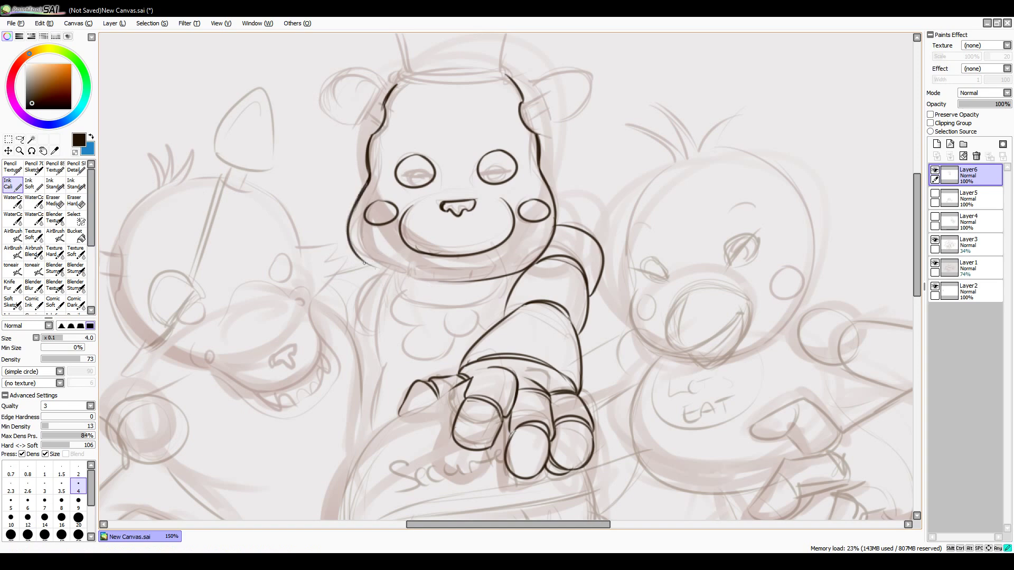
pyautogui.hotkey('ctrl', 'z')
pyautogui.moveTo(363, 263)
pyautogui.mouseDown()
pyautogui.moveTo(427, 280)
pyautogui.moveTo(489, 273)
pyautogui.mouseUp()
# Step: Ink the sides and rounded bottom of the bear's open lower jaw beneath the muzzle
pyautogui.moveTo(411, 250); pyautogui.dragTo(395, 288)
pyautogui.moveTo(495, 248)
pyautogui.mouseDown()
pyautogui.moveTo(505, 288)
pyautogui.moveTo(488, 300)
pyautogui.mouseUp()
pyautogui.moveTo(417, 271)
pyautogui.mouseDown()
pyautogui.moveTo(397, 296)
pyautogui.moveTo(475, 308)
pyautogui.mouseUp()
pyautogui.moveTo(494, 249); pyautogui.dragTo(506, 275)
pyautogui.hotkey('ctrl', 'z')
pyautogui.hotkey('ctrl', 'z')
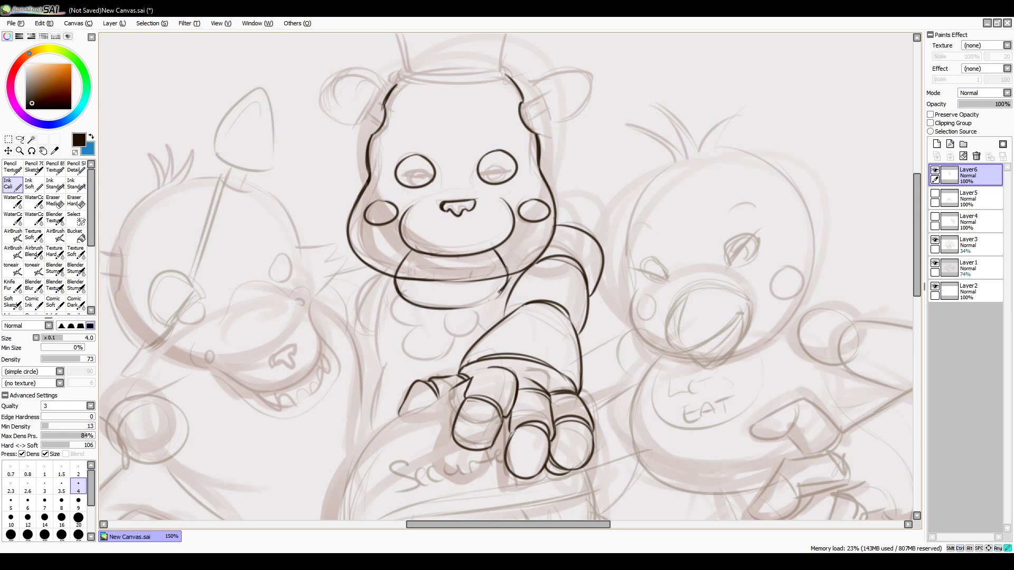
pyautogui.hotkey('ctrl', 'y')
pyautogui.hotkey('ctrl', 'y')
pyautogui.moveTo(508, 279); pyautogui.dragTo(452, 300)
# Step: Erase the face line crossing the bear's mouth, then ink the inner mouth edge and both rows of teeth
pyautogui.press('e')
pyautogui.moveTo(397, 277)
pyautogui.mouseDown()
pyautogui.moveTo(499, 276)
pyautogui.moveTo(506, 267)
pyautogui.mouseUp()
pyautogui.press('n')
pyautogui.hotkey('ctrl', 'z')
pyautogui.moveTo(407, 267)
pyautogui.mouseDown()
pyautogui.moveTo(482, 279)
pyautogui.moveTo(492, 267)
pyautogui.mouseUp()
pyautogui.hotkey('ctrl', 'z')
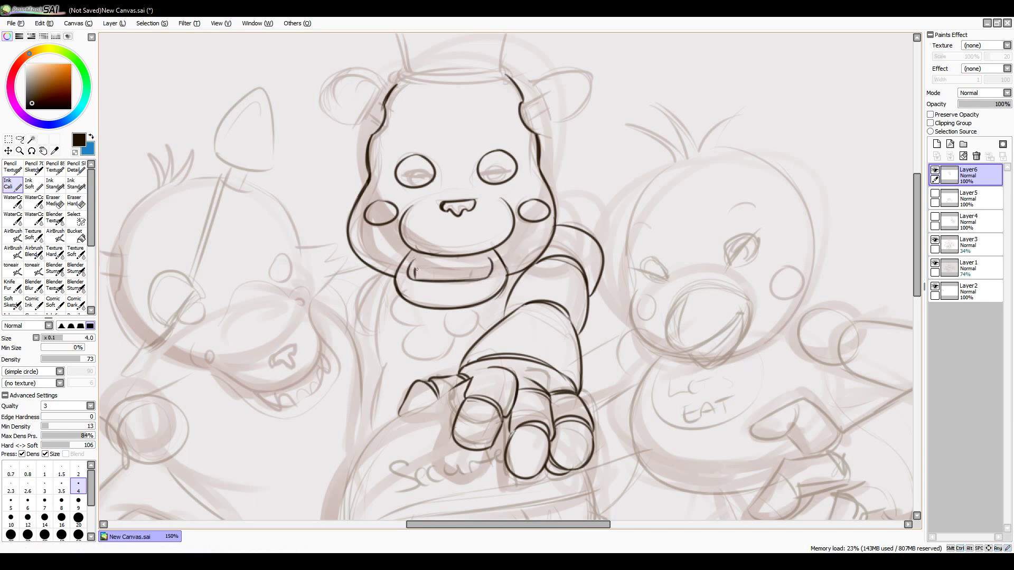
pyautogui.moveTo(417, 270); pyautogui.dragTo(486, 271)
pyautogui.moveTo(417, 260); pyautogui.dragTo(490, 254)
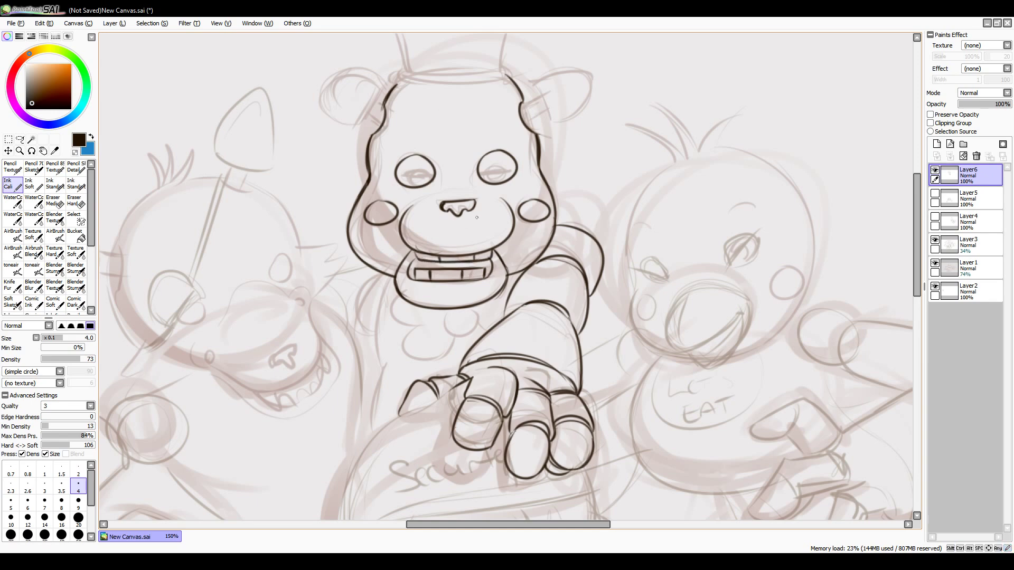
# Step: Ink the bear's small pupils, then the ear on the chick's side with its connecting peg
pyautogui.click(496, 174)
pyautogui.moveTo(549, 95)
pyautogui.mouseDown()
pyautogui.moveTo(521, 106)
pyautogui.moveTo(533, 130)
pyautogui.mouseUp()
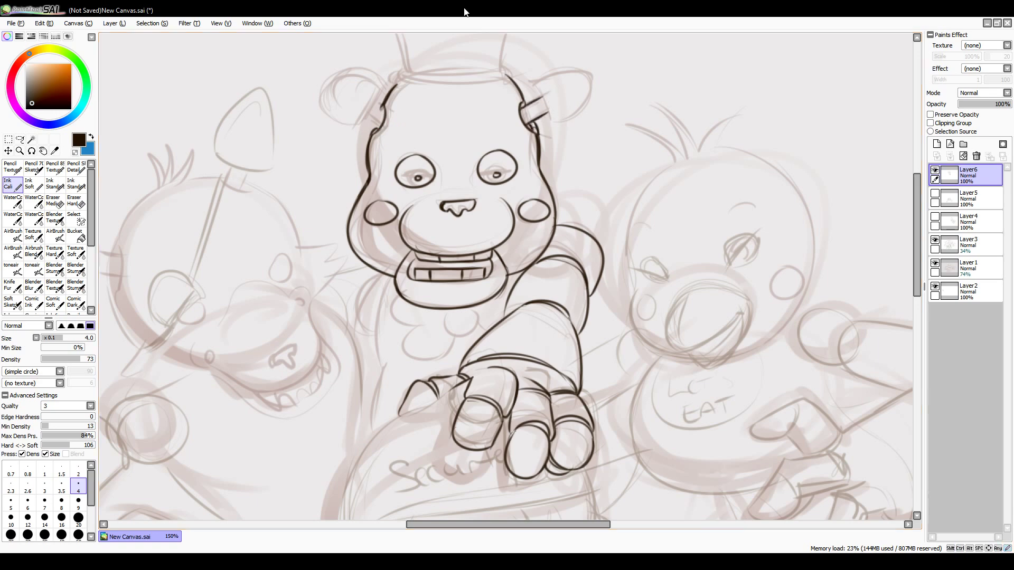
pyautogui.moveTo(535, 90); pyautogui.dragTo(554, 122)
pyautogui.moveTo(537, 89)
pyautogui.mouseDown()
pyautogui.moveTo(590, 80)
pyautogui.moveTo(581, 114)
pyautogui.mouseUp()
pyautogui.hotkey('ctrl', 'z')
pyautogui.moveTo(590, 80)
pyautogui.mouseDown()
pyautogui.moveTo(578, 114)
pyautogui.moveTo(552, 124)
pyautogui.moveTo(588, 97)
pyautogui.moveTo(554, 123)
pyautogui.mouseUp()
pyautogui.hotkey('ctrl', 'z')
pyautogui.hotkey('ctrl', 'z')
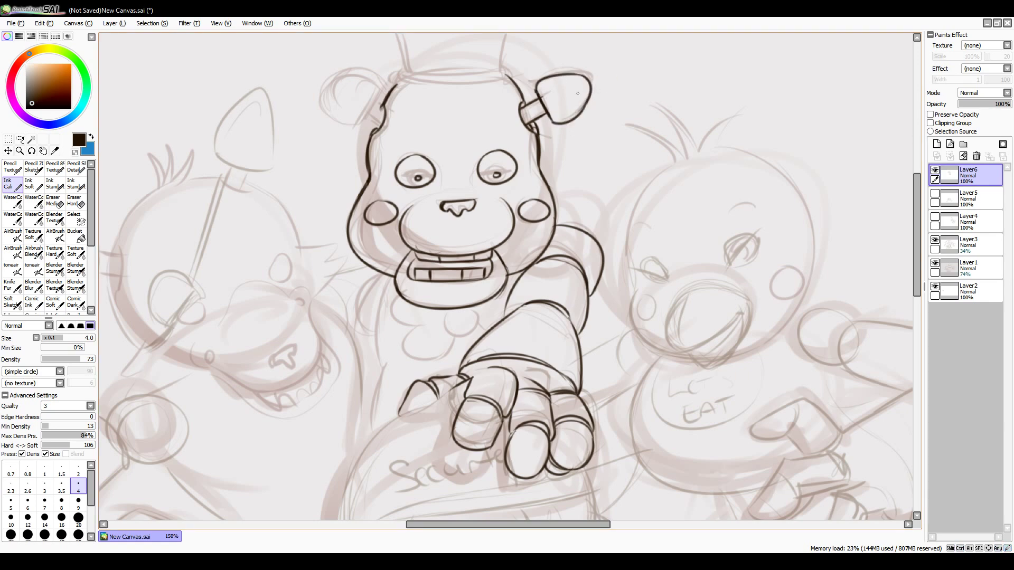
# Step: Ink the bear's ear on the fox's side with its connecting peg
pyautogui.moveTo(366, 120)
pyautogui.mouseDown()
pyautogui.moveTo(388, 128)
pyautogui.moveTo(383, 106)
pyautogui.moveTo(369, 119)
pyautogui.mouseUp()
pyautogui.moveTo(324, 95); pyautogui.dragTo(344, 129)
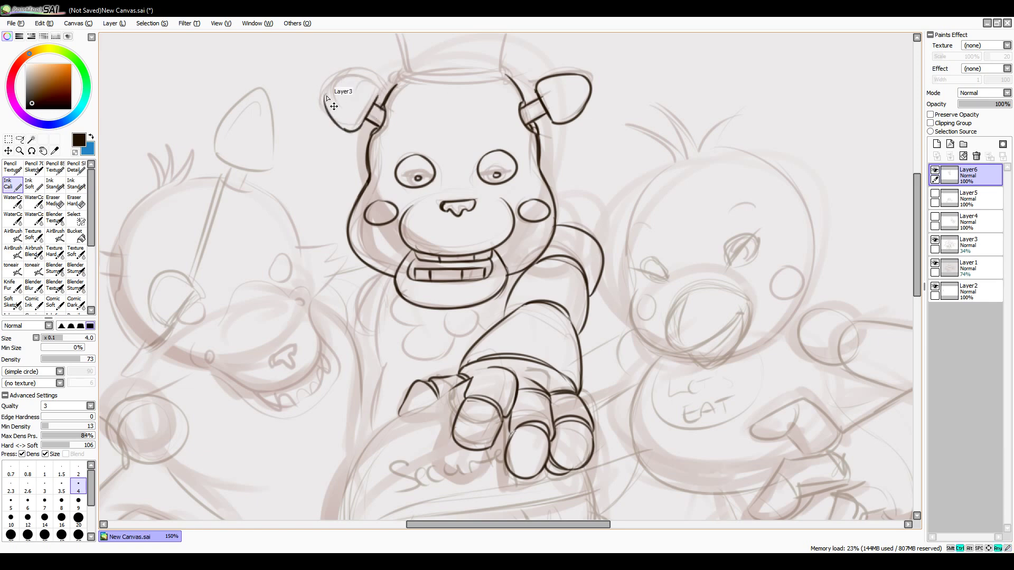
pyautogui.moveTo(331, 82)
pyautogui.mouseDown()
pyautogui.moveTo(364, 77)
pyautogui.moveTo(379, 86)
pyautogui.mouseUp()
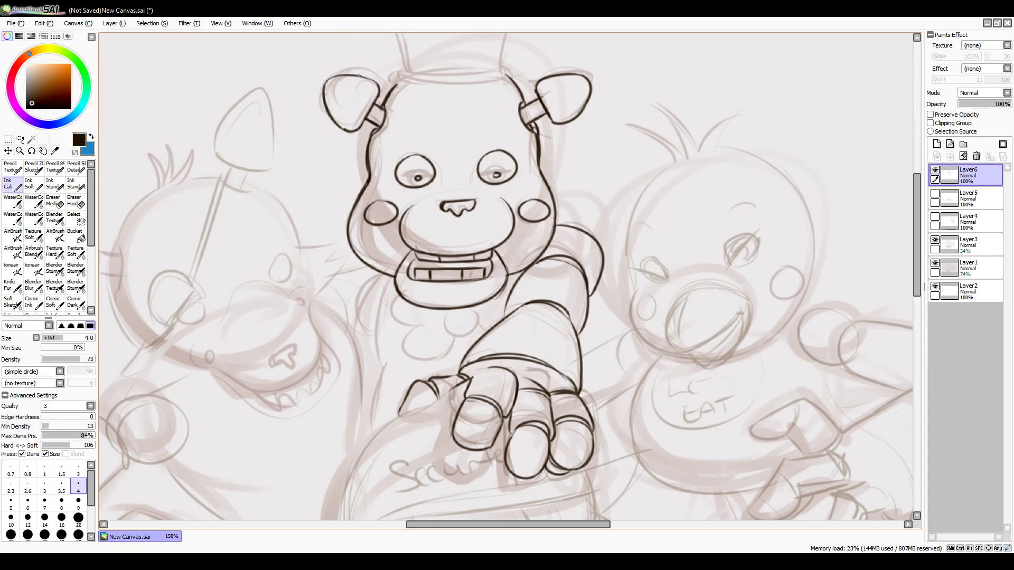
# Step: Ink the curved upper and lower edges of the bear's top hat brim
pyautogui.moveTo(506, 75); pyautogui.dragTo(393, 77)
pyautogui.hotkey('ctrl', 'z')
pyautogui.hotkey('ctrl', 'z')
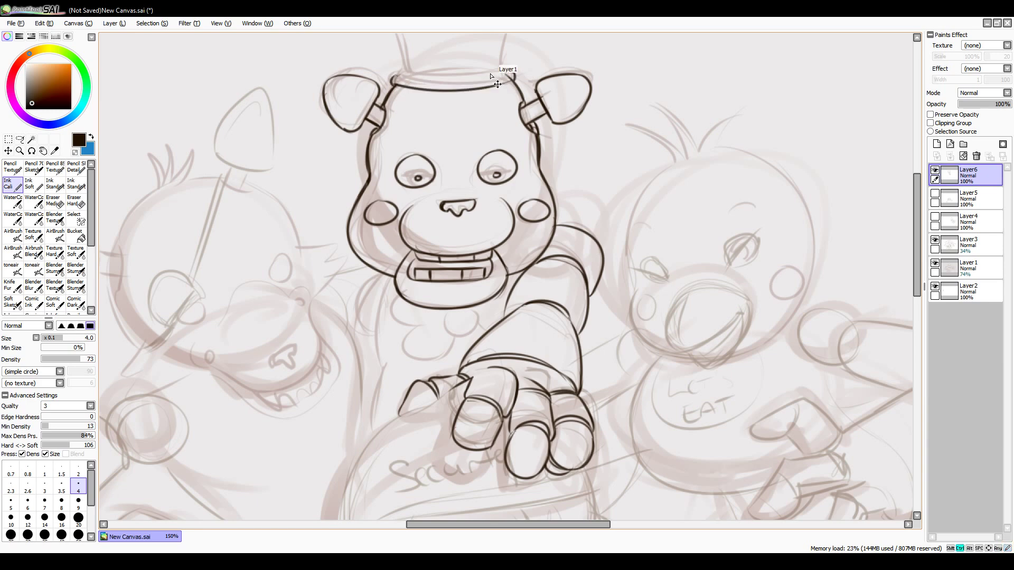
pyautogui.moveTo(504, 75); pyautogui.dragTo(398, 79)
# Step: Ink the top hat's sides and band line, and dot the whisker spots on the bear's muzzle
pyautogui.moveTo(508, 76)
pyautogui.mouseDown()
pyautogui.moveTo(394, 69)
pyautogui.moveTo(396, 35)
pyautogui.mouseUp()
pyautogui.hotkey('ctrl', 'z')
pyautogui.moveTo(403, 77); pyautogui.dragTo(396, 34)
pyautogui.moveTo(504, 34); pyautogui.dragTo(497, 73)
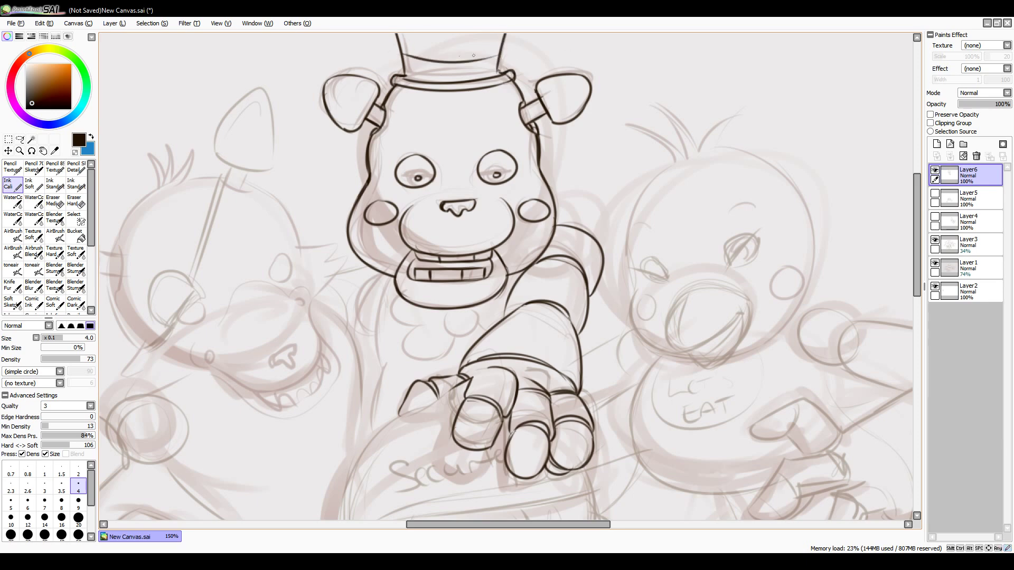
pyautogui.moveTo(399, 52); pyautogui.dragTo(500, 53)
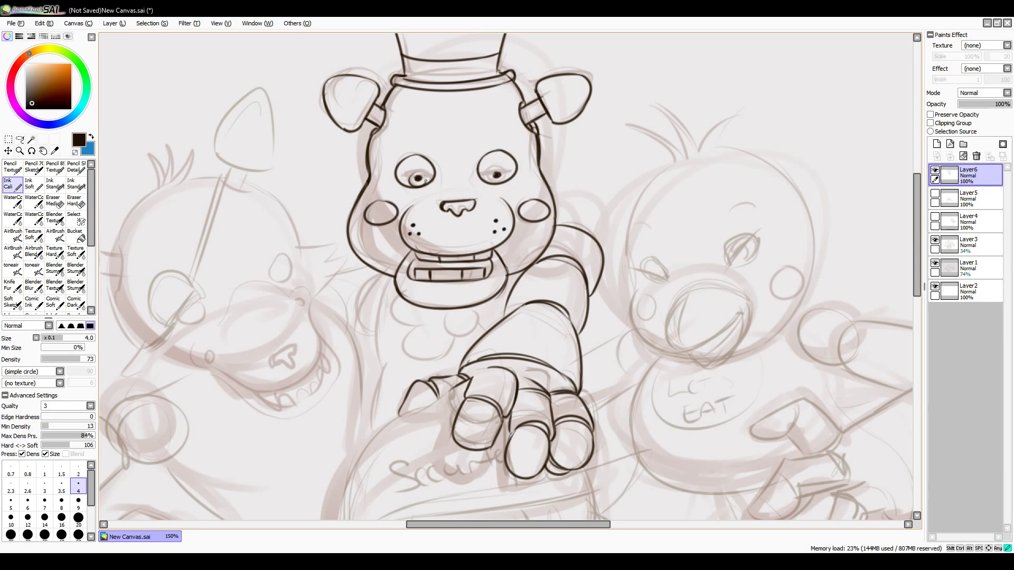
# Step: Darken the bear's pupils and ink a large thin socket ring around each eye
pyautogui.moveTo(496, 172); pyautogui.dragTo(492, 169)
pyautogui.hotkey('ctrl', 'z')
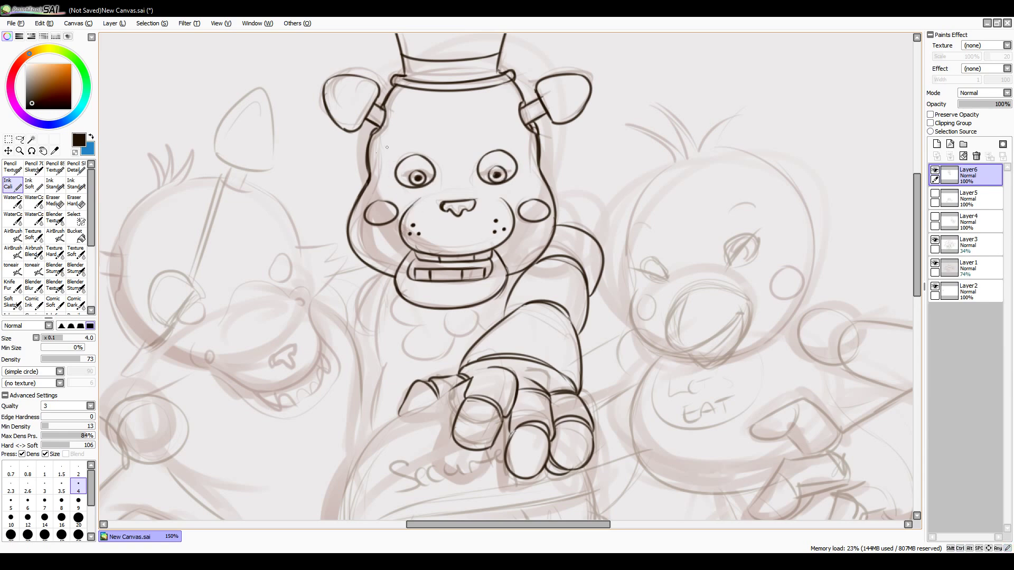
pyautogui.moveTo(388, 155)
pyautogui.mouseDown()
pyautogui.moveTo(407, 198)
pyautogui.moveTo(391, 153)
pyautogui.moveTo(439, 158)
pyautogui.moveTo(454, 178)
pyautogui.mouseUp()
pyautogui.hotkey('ctrl', 'z')
pyautogui.moveTo(473, 184); pyautogui.dragTo(500, 192)
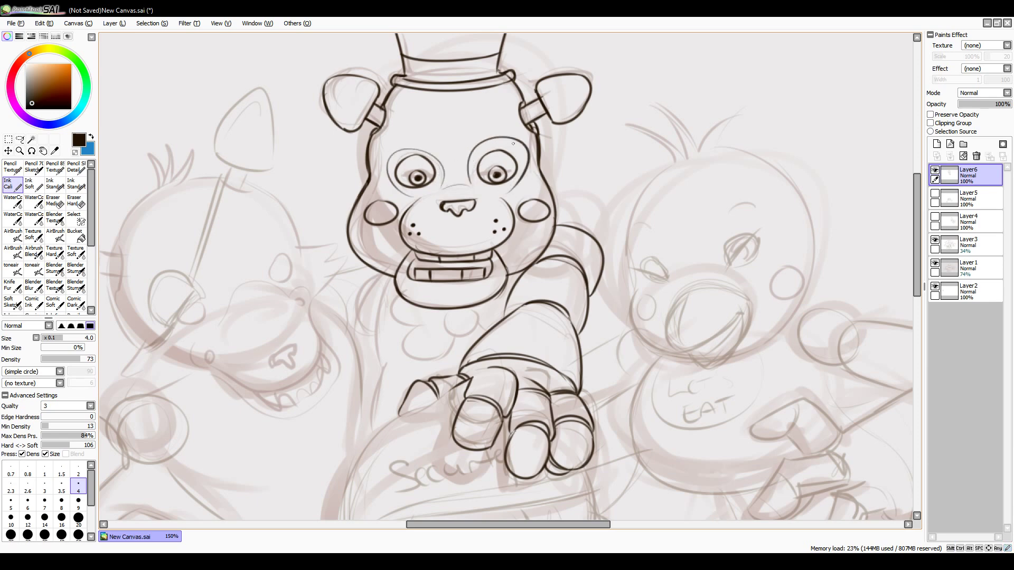
pyautogui.hotkey('ctrl', 'z')
pyautogui.hotkey('ctrl', 'y')
pyautogui.hotkey('ctrl', 'z')
pyautogui.moveTo(477, 188); pyautogui.dragTo(478, 186)
pyautogui.hotkey('ctrl', 'z')
pyautogui.hotkey('ctrl', 'y')
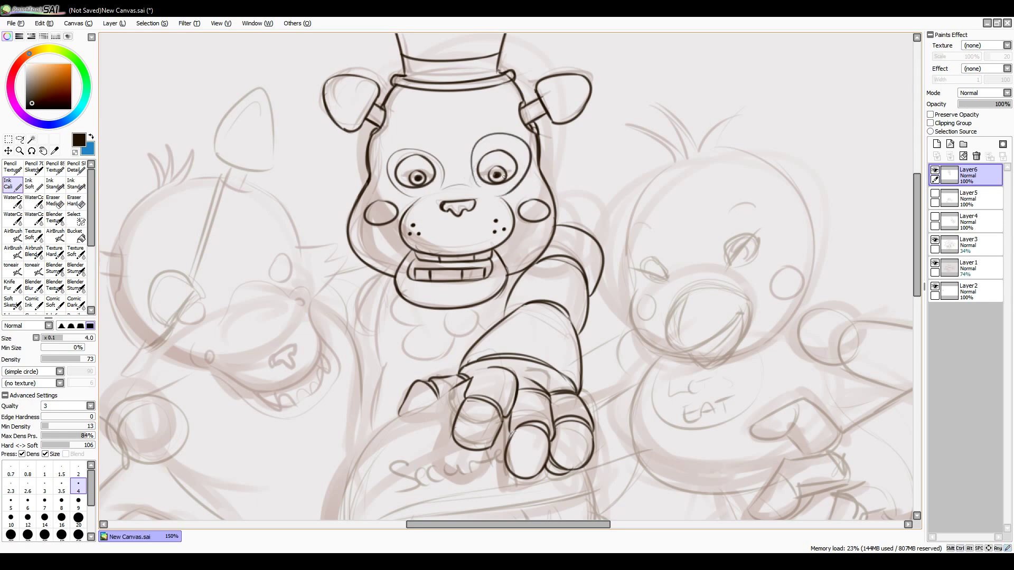
pyautogui.hotkey('ctrl', 'z')
pyautogui.hotkey('ctrl', 'y')
pyautogui.hotkey('ctrl', 'z')
pyautogui.hotkey('ctrl', 'y')
# Step: Ink the rounded lobes of the bow tie below the bear's jaw and the small curve beside the hand
pyautogui.moveTo(446, 311)
pyautogui.mouseDown()
pyautogui.moveTo(478, 308)
pyautogui.moveTo(447, 334)
pyautogui.mouseUp()
pyautogui.moveTo(401, 297)
pyautogui.mouseDown()
pyautogui.moveTo(392, 308)
pyautogui.moveTo(451, 337)
pyautogui.mouseUp()
pyautogui.hotkey('ctrl', 'z')
pyautogui.hotkey('ctrl', 'y')
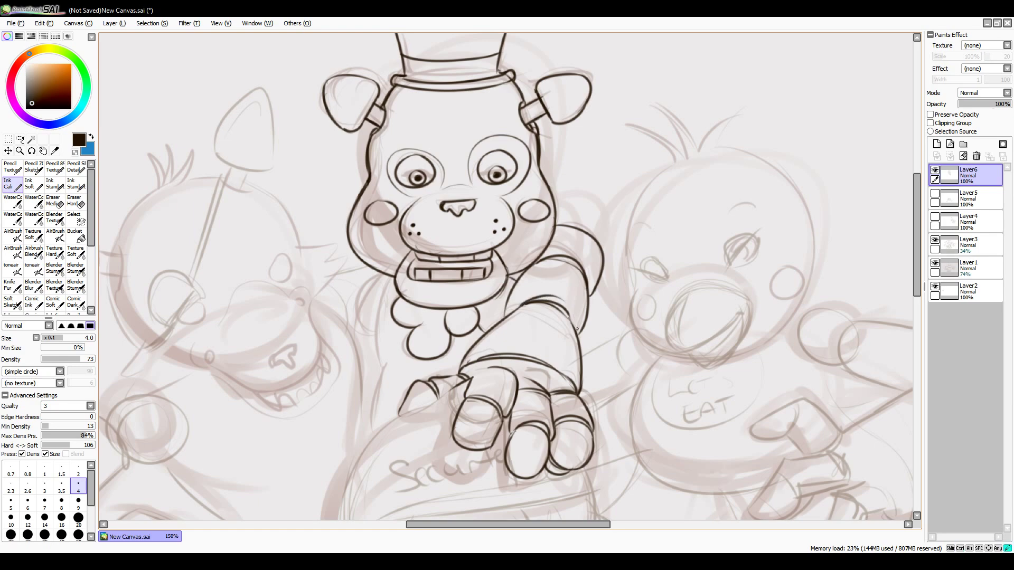
pyautogui.moveTo(444, 312); pyautogui.dragTo(523, 216)
pyautogui.moveTo(544, 249); pyautogui.dragTo(538, 268)
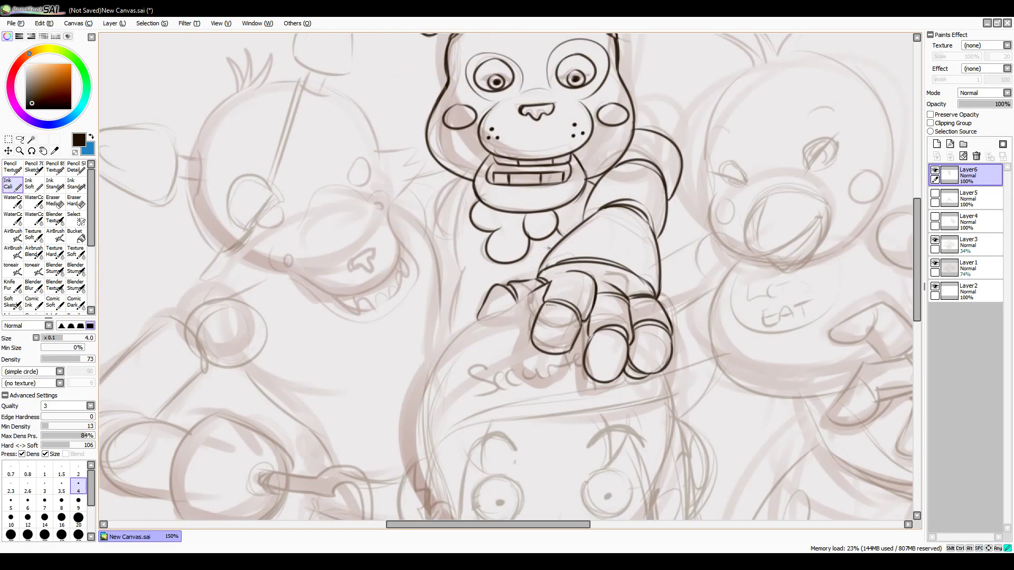
# Step: Ink the bear's belly curve and the side of the torso behind the guard's head
pyautogui.moveTo(485, 244); pyautogui.dragTo(450, 338)
pyautogui.hotkey('ctrl', 'z')
pyautogui.moveTo(484, 246); pyautogui.dragTo(449, 332)
pyautogui.moveTo(452, 184); pyautogui.dragTo(457, 256)
pyautogui.hotkey('ctrl', 'z')
pyautogui.moveTo(465, 192); pyautogui.dragTo(441, 317)
pyautogui.hotkey('ctrl', 'z')
pyautogui.hotkey('ctrl', 'z')
# Step: Ink the bear's shoulder and upper arm on the fox's side of the torso
pyautogui.moveTo(454, 176); pyautogui.dragTo(432, 236)
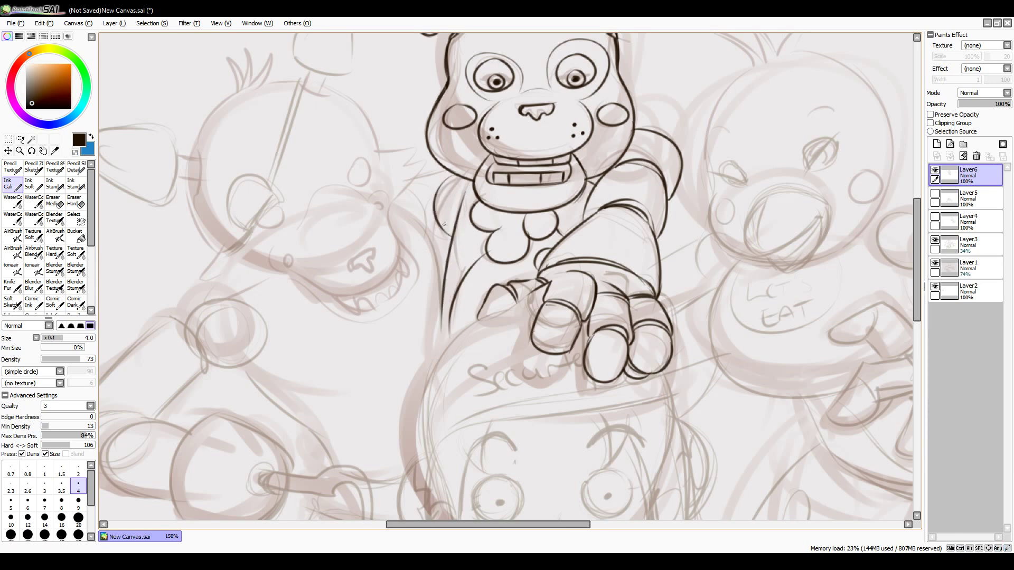
pyautogui.moveTo(436, 189)
pyautogui.mouseDown()
pyautogui.moveTo(424, 217)
pyautogui.moveTo(442, 230)
pyautogui.moveTo(443, 208)
pyautogui.moveTo(442, 293)
pyautogui.mouseUp()
pyautogui.hotkey('ctrl', 'z')
pyautogui.hotkey('ctrl', 'z')
pyautogui.hotkey('ctrl', 'z')
pyautogui.hotkey('ctrl', 'z')
pyautogui.hotkey('ctrl', 'z')
pyautogui.moveTo(408, 208); pyautogui.dragTo(443, 310)
pyautogui.moveTo(407, 188)
pyautogui.mouseDown()
pyautogui.moveTo(430, 223)
pyautogui.moveTo(431, 176)
pyautogui.moveTo(453, 169)
pyautogui.mouseUp()
pyautogui.hotkey('ctrl', 'z')
# Step: Ink two thick, tapered arched eyebrows above the bear's eyes
pyautogui.scroll(-3, 438, 258)
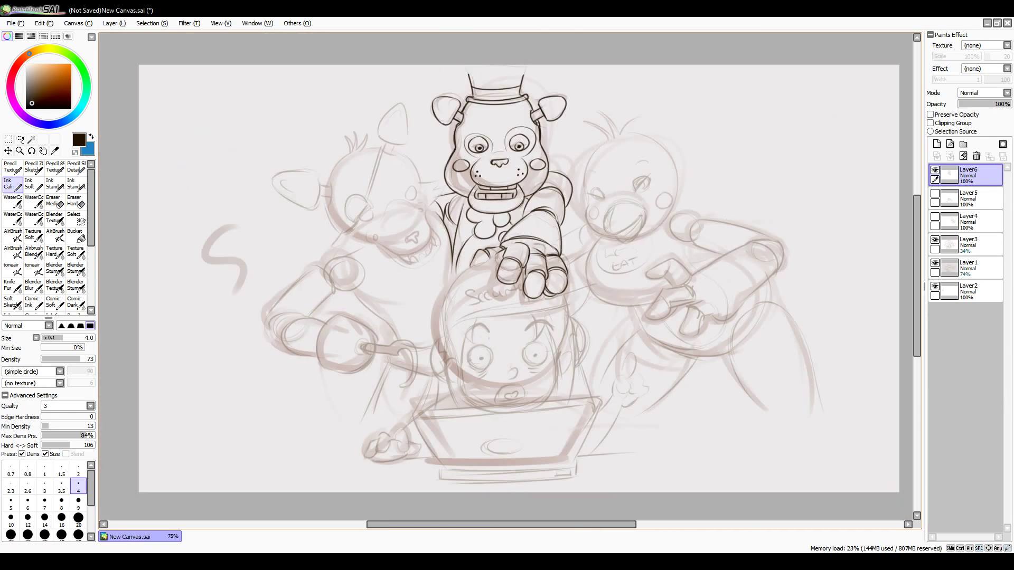
pyautogui.scroll(3, 558, 178)
pyautogui.moveTo(558, 178); pyautogui.dragTo(522, 310)
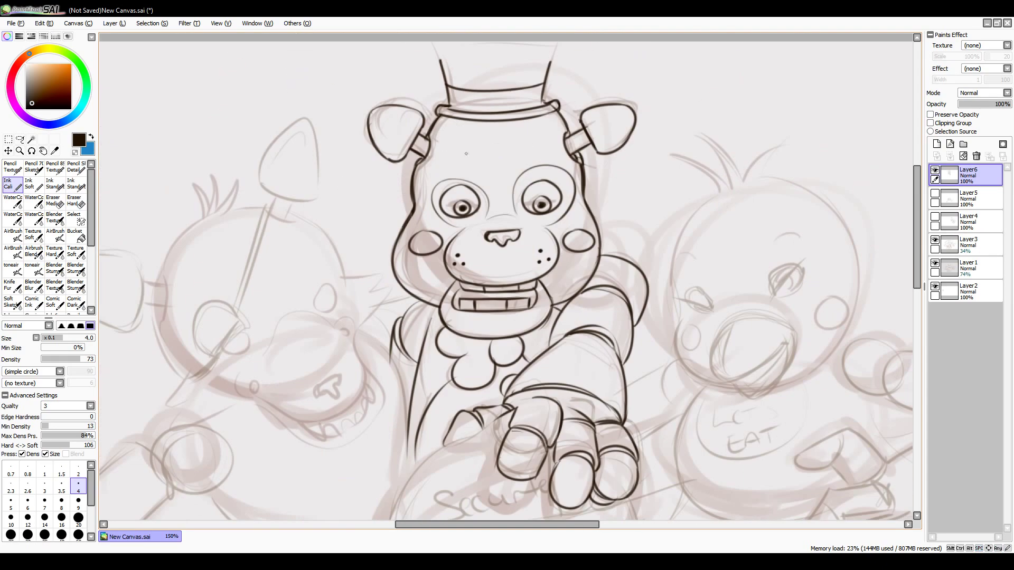
pyautogui.moveTo(433, 161)
pyautogui.mouseDown()
pyautogui.moveTo(461, 155)
pyautogui.moveTo(477, 160)
pyautogui.moveTo(431, 167)
pyautogui.mouseUp()
pyautogui.hotkey('ctrl', 'z')
pyautogui.moveTo(520, 148)
pyautogui.mouseDown()
pyautogui.moveTo(539, 141)
pyautogui.moveTo(560, 153)
pyautogui.mouseUp()
pyautogui.moveTo(471, 158); pyautogui.dragTo(428, 170)
# Step: Touch up the bear's ear outline and extend the top hat's sides to the canvas's upper edge
pyautogui.scroll(-3, 612, 163)
pyautogui.scroll(4, 411, 210)
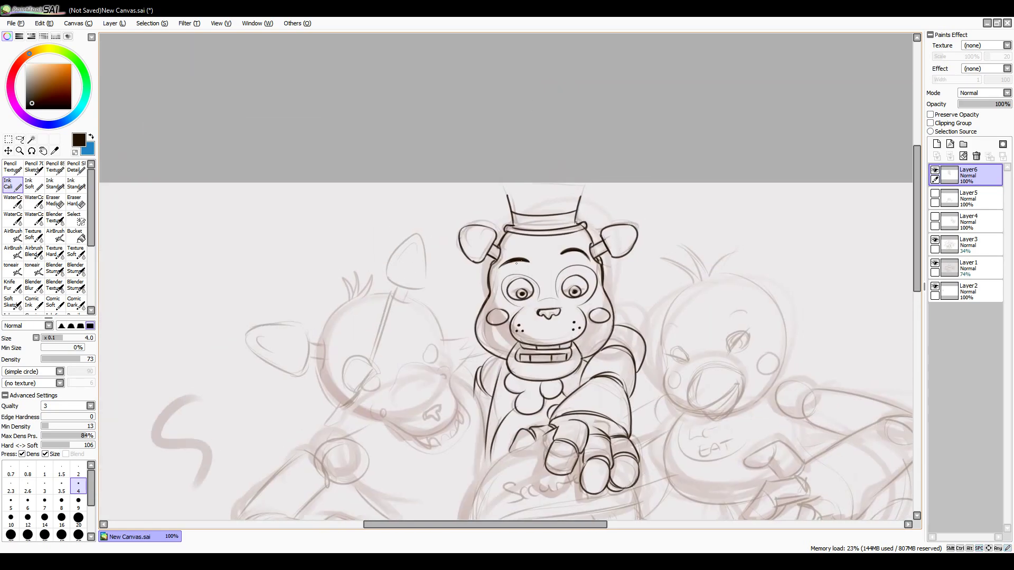
pyautogui.moveTo(406, 211); pyautogui.dragTo(398, 220)
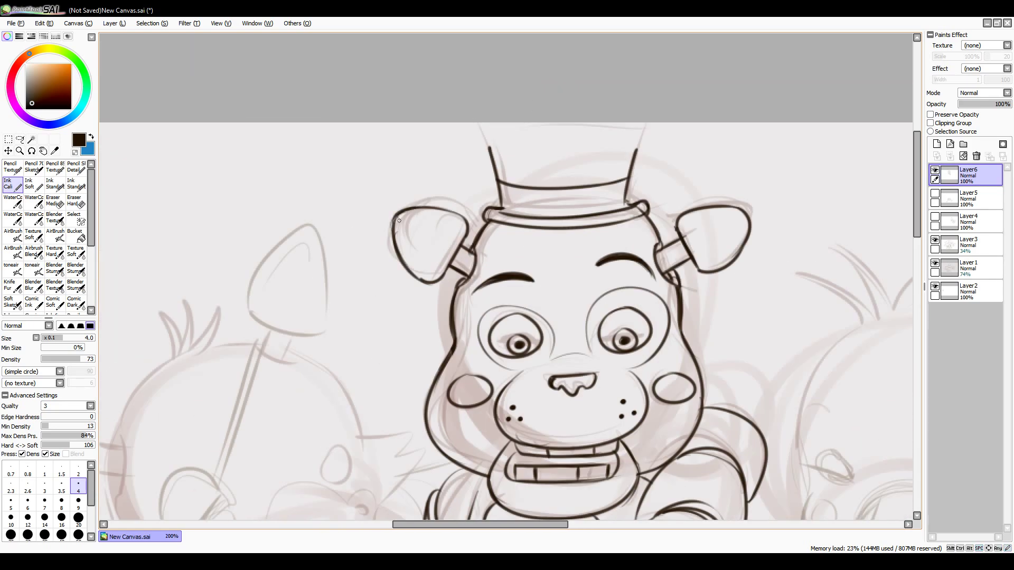
pyautogui.moveTo(478, 123); pyautogui.dragTo(494, 179)
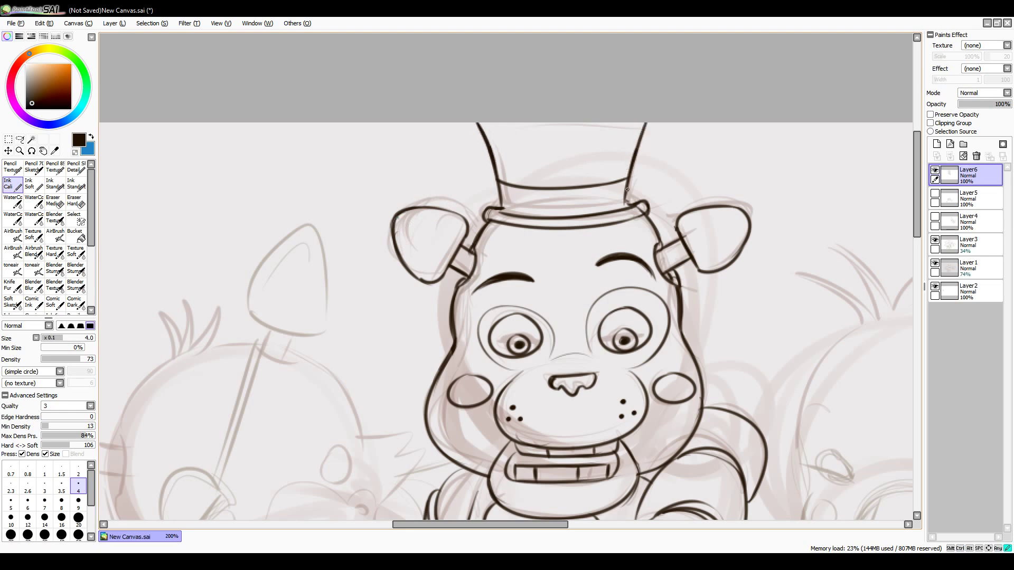
# Step: Finish inking the top hat's side line down to its band on the chick's side
pyautogui.moveTo(647, 124); pyautogui.dragTo(630, 176)
pyautogui.scroll(-3, 550, 146)
pyautogui.scroll(2, 550, 146)
# Step: Show the hidden Layer5 and Layer4 and add a new layer above Layer6
pyautogui.click(935, 193)
pyautogui.click(934, 216)
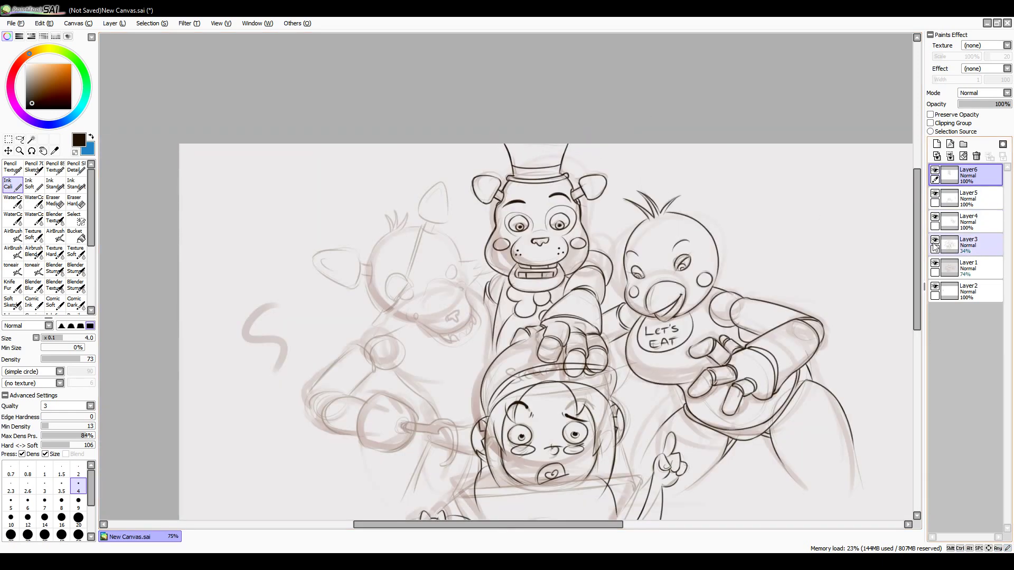
pyautogui.click(936, 144)
# Step: Ink the curved body line beside the fox's muzzle and the pointed fur tufts on that cheek
pyautogui.scroll(3, 454, 248)
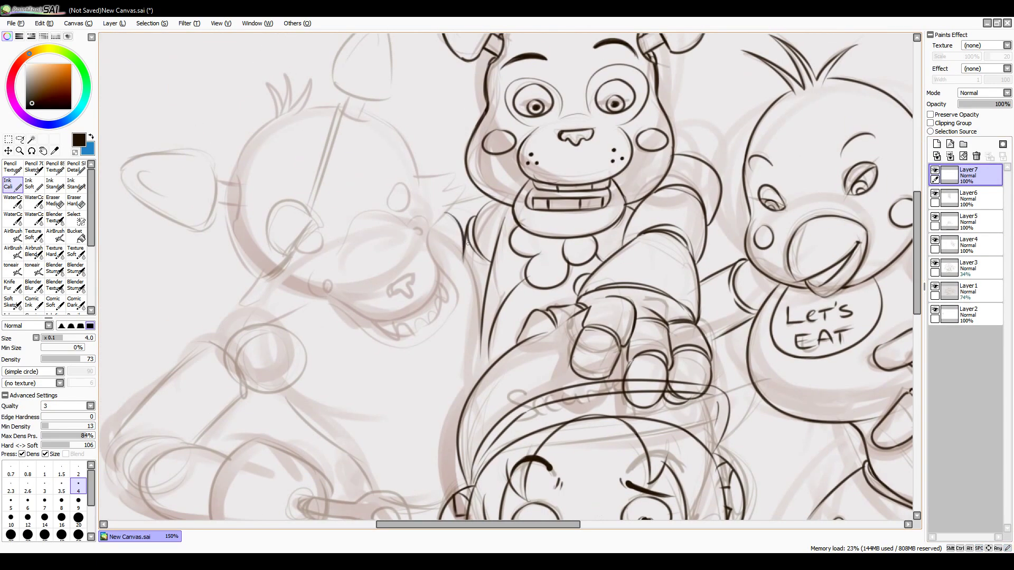
pyautogui.moveTo(463, 248); pyautogui.dragTo(482, 377)
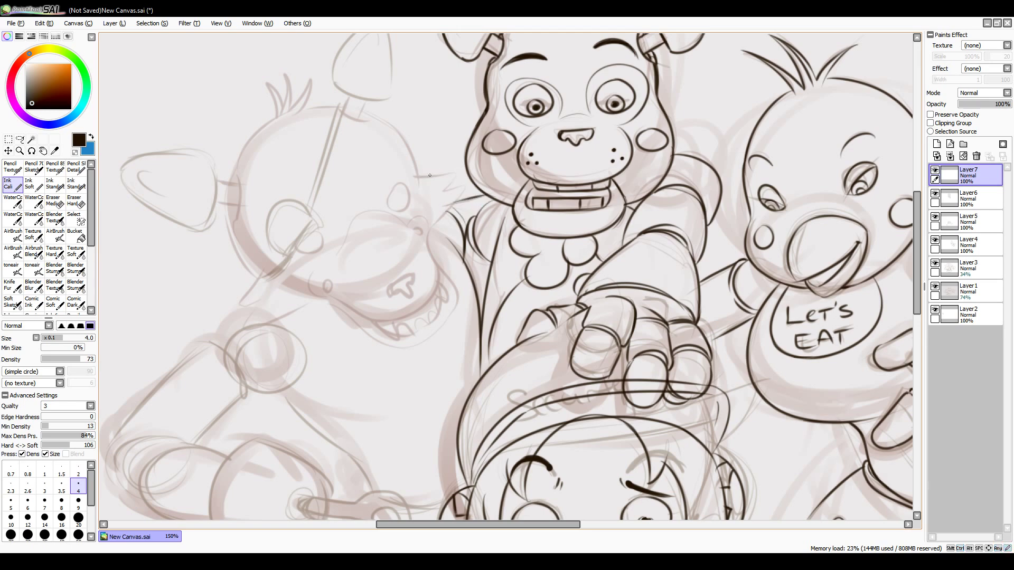
pyautogui.moveTo(420, 176)
pyautogui.mouseDown()
pyautogui.moveTo(457, 170)
pyautogui.moveTo(447, 213)
pyautogui.mouseUp()
pyautogui.moveTo(393, 280)
pyautogui.mouseDown()
pyautogui.moveTo(413, 278)
pyautogui.moveTo(406, 295)
pyautogui.moveTo(394, 290)
pyautogui.moveTo(407, 285)
pyautogui.moveTo(394, 286)
pyautogui.mouseUp()
pyautogui.hotkey('ctrl', 'z')
pyautogui.hotkey('ctrl', 'z')
pyautogui.hotkey('ctrl', 'z')
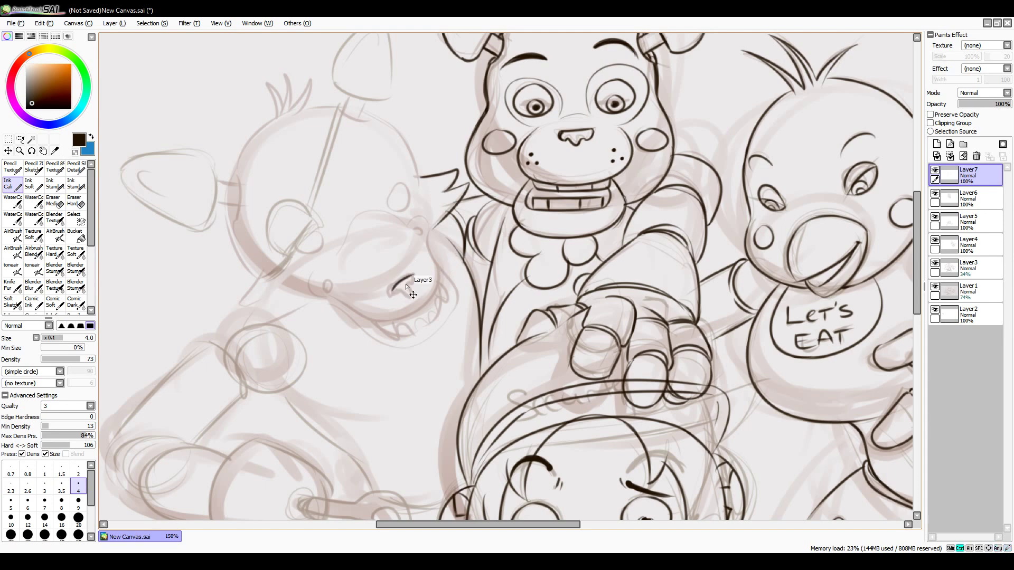
# Step: Ink the fox's nose and the curved mouth line with a small circle at each mouth corner
pyautogui.moveTo(392, 294)
pyautogui.mouseDown()
pyautogui.moveTo(410, 295)
pyautogui.moveTo(415, 273)
pyautogui.moveTo(401, 299)
pyautogui.moveTo(415, 272)
pyautogui.mouseUp()
pyautogui.moveTo(329, 283); pyautogui.dragTo(327, 285)
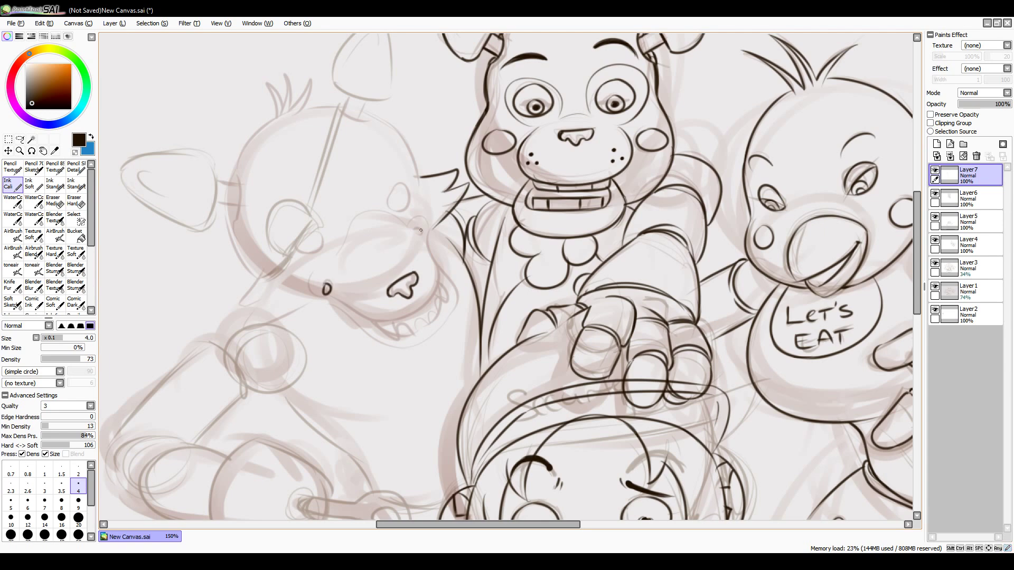
pyautogui.moveTo(418, 228); pyautogui.dragTo(419, 230)
pyautogui.moveTo(331, 290); pyautogui.dragTo(381, 319)
pyautogui.moveTo(419, 235); pyautogui.dragTo(417, 332)
pyautogui.moveTo(331, 289); pyautogui.dragTo(417, 334)
# Step: Erase the small circles at both corners of the fox's mouth
pyautogui.press('e')
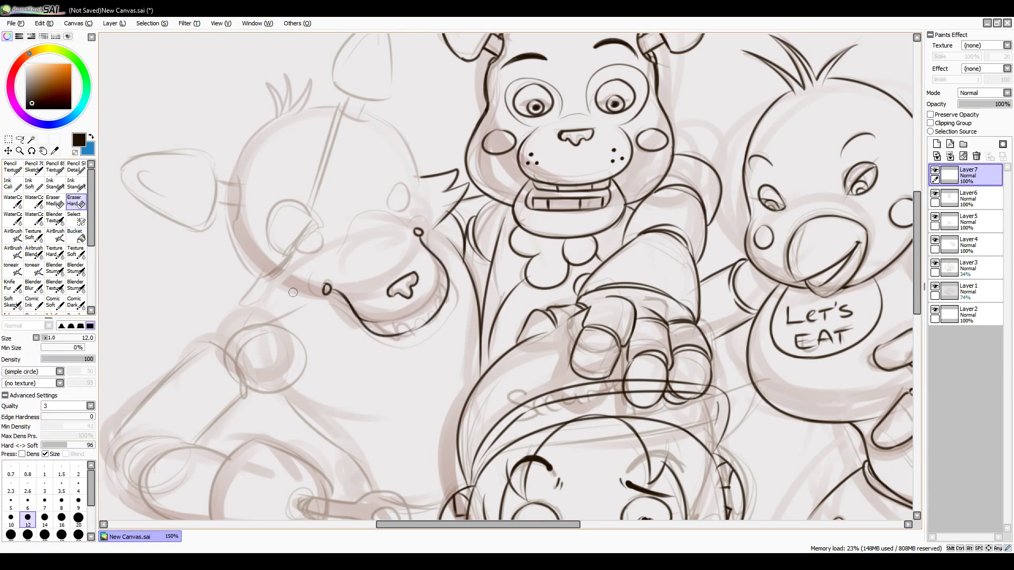
pyautogui.moveTo(326, 288); pyautogui.dragTo(327, 289)
pyautogui.moveTo(418, 230); pyautogui.dragTo(419, 233)
pyautogui.press('n')
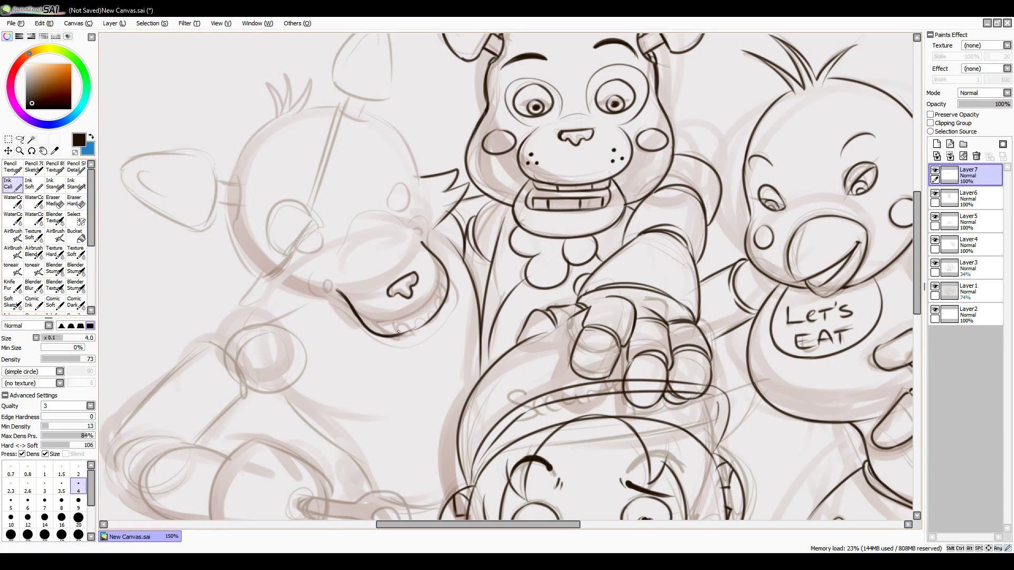
# Step: Ink the fox's open lower jaw with a row of pointed teeth below the mouth line
pyautogui.hotkey('ctrl', 'z')
pyautogui.moveTo(437, 317); pyautogui.dragTo(394, 338)
pyautogui.moveTo(380, 337); pyautogui.dragTo(406, 350)
pyautogui.moveTo(449, 278); pyautogui.dragTo(457, 305)
pyautogui.moveTo(406, 346); pyautogui.dragTo(407, 339)
pyautogui.moveTo(329, 297)
pyautogui.mouseDown()
pyautogui.moveTo(408, 355)
pyautogui.moveTo(405, 344)
pyautogui.moveTo(427, 346)
pyautogui.moveTo(446, 332)
pyautogui.moveTo(417, 350)
pyautogui.moveTo(455, 321)
pyautogui.moveTo(434, 339)
pyautogui.moveTo(453, 308)
pyautogui.moveTo(418, 342)
pyautogui.moveTo(443, 310)
pyautogui.moveTo(421, 327)
pyautogui.mouseUp()
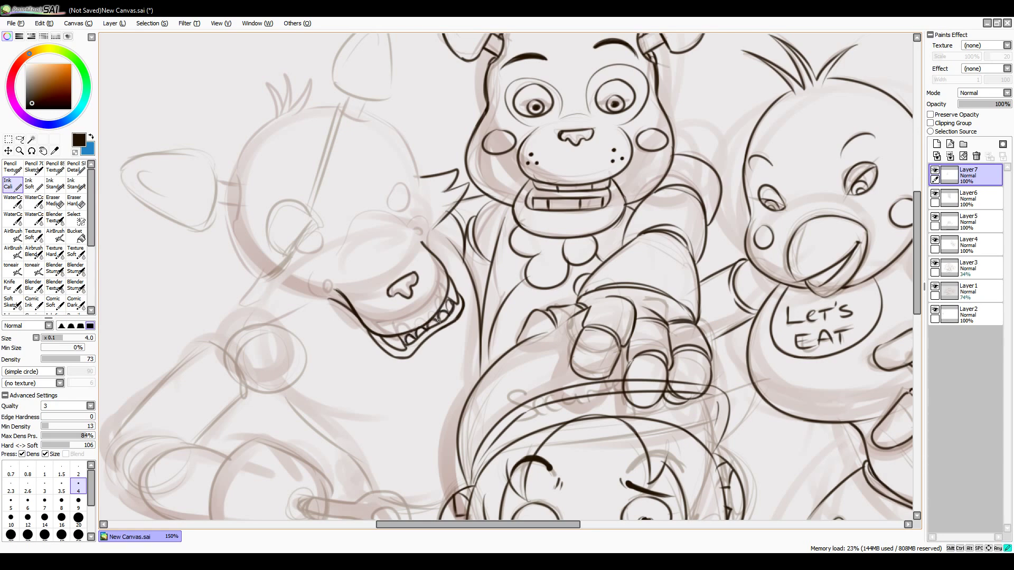
# Step: Ink a small circle at each corner of the fox's mouth with a rounded cheek bulge around it
pyautogui.moveTo(330, 289); pyautogui.dragTo(328, 284)
pyautogui.moveTo(409, 231)
pyautogui.mouseDown()
pyautogui.moveTo(425, 215)
pyautogui.moveTo(431, 240)
pyautogui.mouseUp()
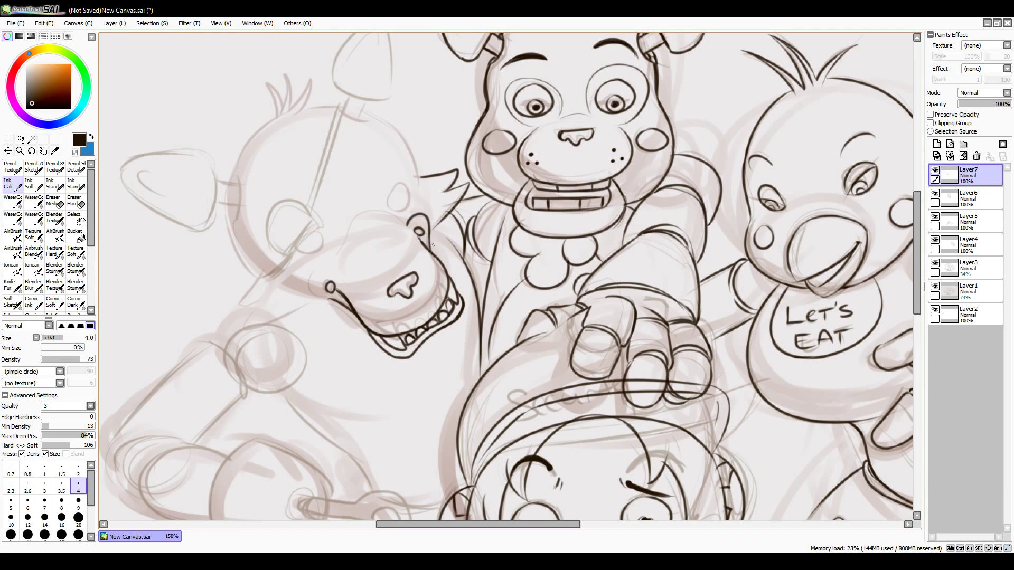
pyautogui.moveTo(327, 272); pyautogui.dragTo(322, 296)
pyautogui.hotkey('ctrl', 'z')
pyautogui.hotkey('ctrl', 'z')
# Step: Ink the rounded upper contour of the fox's muzzle between the two cheek bulges
pyautogui.moveTo(390, 217); pyautogui.dragTo(331, 267)
pyautogui.hotkey('ctrl', 'z')
pyautogui.moveTo(389, 214); pyautogui.dragTo(332, 261)
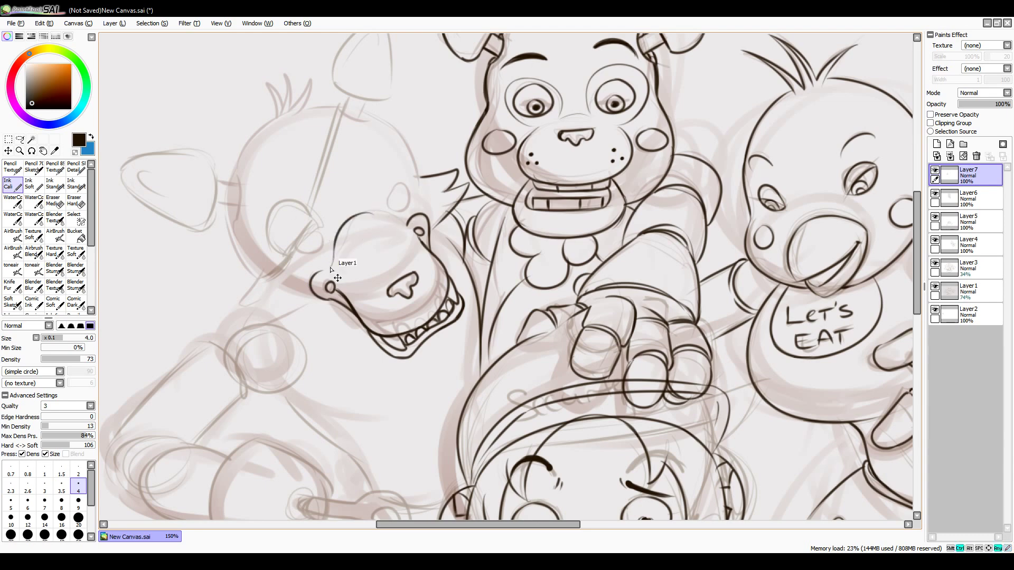
# Step: Ink the outline of the fox's uncovered eye above the muzzle
pyautogui.moveTo(365, 213)
pyautogui.mouseDown()
pyautogui.moveTo(403, 217)
pyautogui.moveTo(405, 207)
pyautogui.moveTo(390, 203)
pyautogui.moveTo(407, 206)
pyautogui.moveTo(387, 202)
pyautogui.mouseUp()
pyautogui.hotkey('ctrl', 'z')
pyautogui.hotkey('ctrl', 'z')
pyautogui.hotkey('ctrl', 'z')
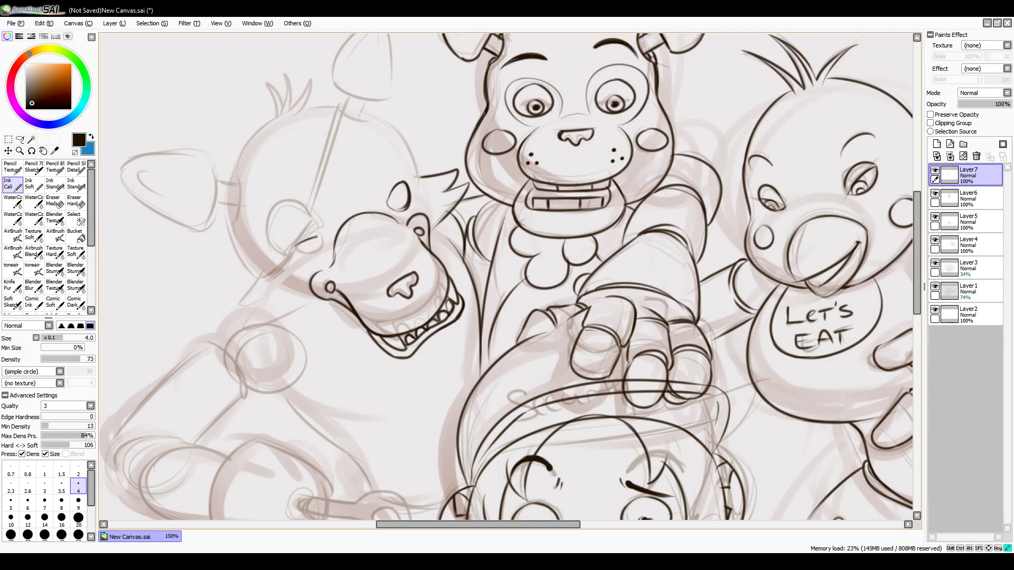
# Step: Ink the fox's oval eyepatch with the eye beneath it and the pointed cheek fur below
pyautogui.moveTo(316, 237)
pyautogui.mouseDown()
pyautogui.moveTo(323, 247)
pyautogui.moveTo(309, 233)
pyautogui.moveTo(278, 256)
pyautogui.moveTo(307, 214)
pyautogui.moveTo(266, 240)
pyautogui.moveTo(264, 212)
pyautogui.moveTo(278, 256)
pyautogui.moveTo(300, 251)
pyautogui.moveTo(244, 306)
pyautogui.moveTo(240, 336)
pyautogui.moveTo(323, 299)
pyautogui.mouseUp()
pyautogui.hotkey('ctrl', 'z')
pyautogui.hotkey('ctrl', 'z')
pyautogui.hotkey('ctrl', 'z')
pyautogui.hotkey('ctrl', 'z')
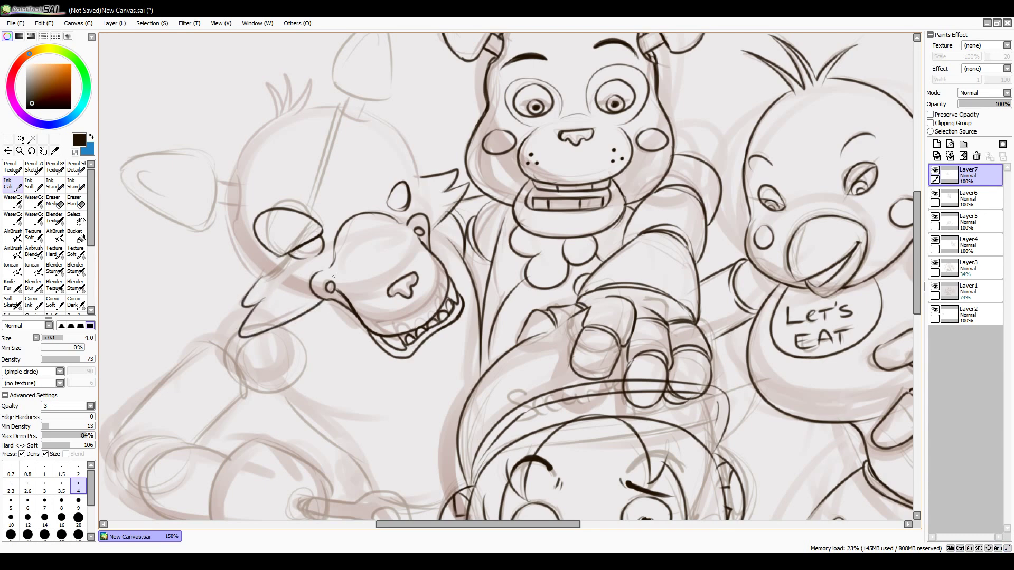
# Step: Ink the back of the fox's head from the cheek fur upward, including the side ear's socket
pyautogui.moveTo(230, 176)
pyautogui.mouseDown()
pyautogui.moveTo(276, 113)
pyautogui.moveTo(229, 175)
pyautogui.moveTo(264, 276)
pyautogui.mouseUp()
pyautogui.hotkey('ctrl', 'z')
pyautogui.hotkey('ctrl', 'z')
pyautogui.moveTo(235, 227)
pyautogui.mouseDown()
pyautogui.moveTo(265, 276)
pyautogui.moveTo(230, 164)
pyautogui.mouseUp()
pyautogui.hotkey('ctrl', 'z')
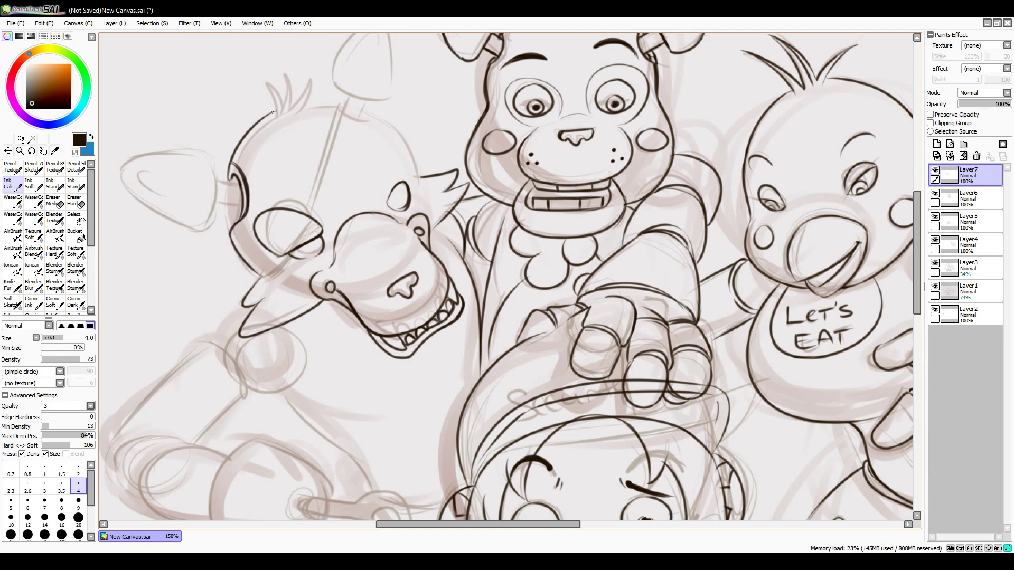
# Step: Ink the fox's hair tuft and complete the head outline with the notch for the upright ear
pyautogui.moveTo(275, 115); pyautogui.dragTo(291, 111)
pyautogui.moveTo(294, 114)
pyautogui.mouseDown()
pyautogui.moveTo(312, 77)
pyautogui.moveTo(310, 104)
pyautogui.mouseUp()
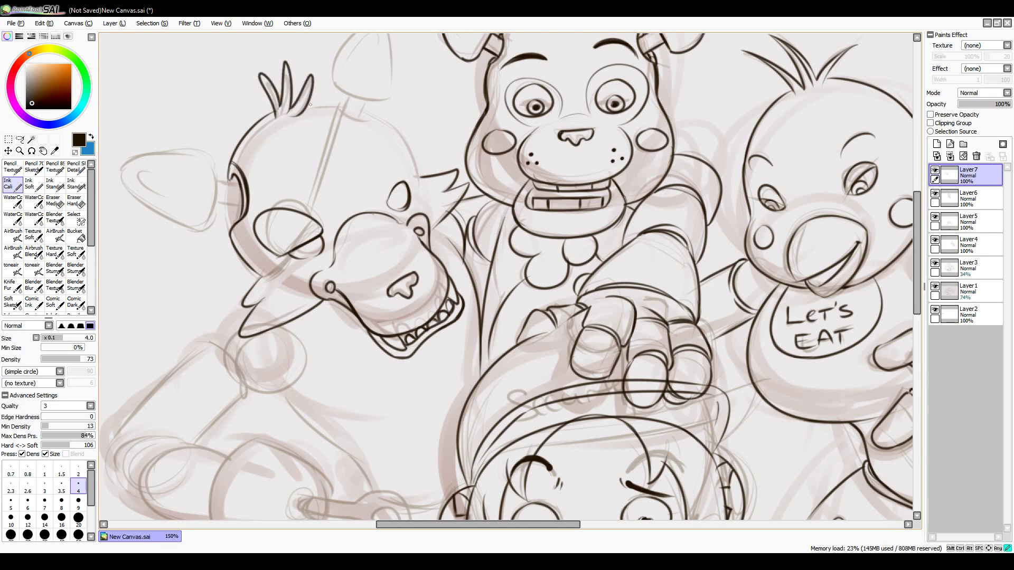
pyautogui.moveTo(228, 184)
pyautogui.mouseDown()
pyautogui.moveTo(229, 164)
pyautogui.moveTo(235, 177)
pyautogui.mouseUp()
pyautogui.moveTo(377, 117); pyautogui.dragTo(416, 173)
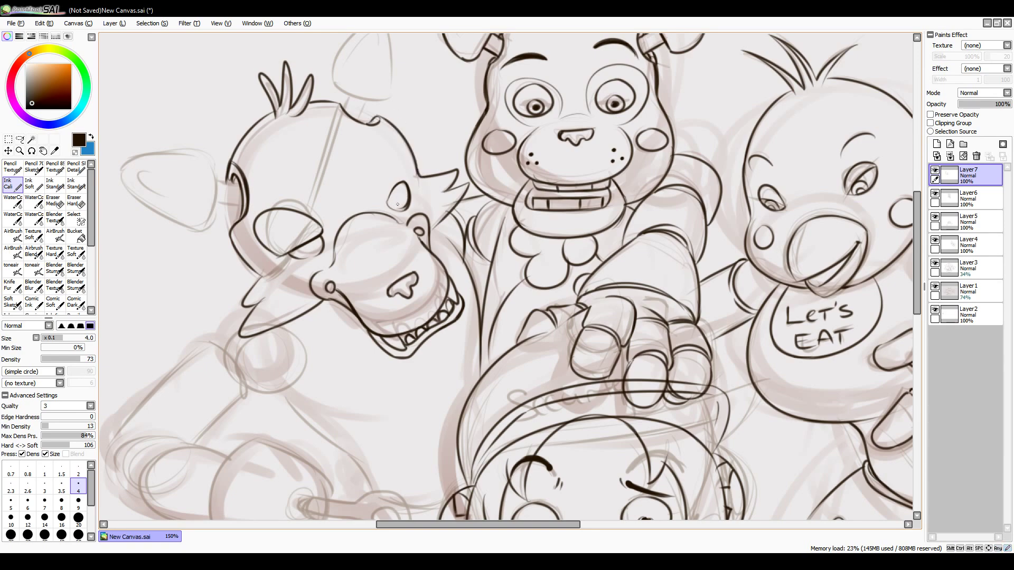
# Step: Ink the tapered eyepatch strap across the fox's forehead and the eyebrows above both eyes
pyautogui.moveTo(369, 136); pyautogui.dragTo(477, 108)
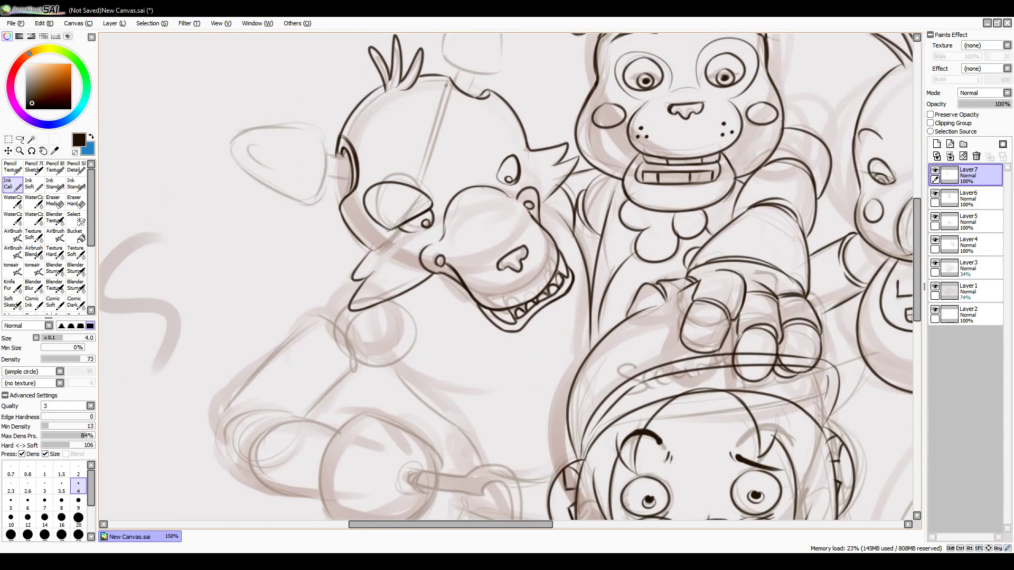
pyautogui.moveTo(448, 74)
pyautogui.mouseDown()
pyautogui.moveTo(411, 195)
pyautogui.moveTo(420, 143)
pyautogui.mouseUp()
pyautogui.hotkey('ctrl', 'z')
pyautogui.moveTo(451, 77); pyautogui.dragTo(414, 193)
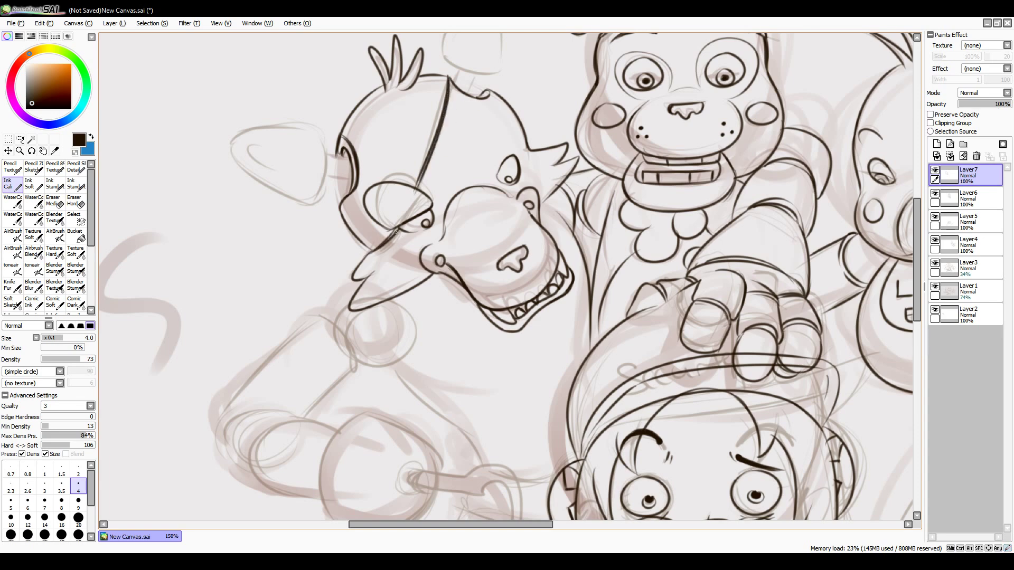
pyautogui.moveTo(482, 149); pyautogui.dragTo(434, 132)
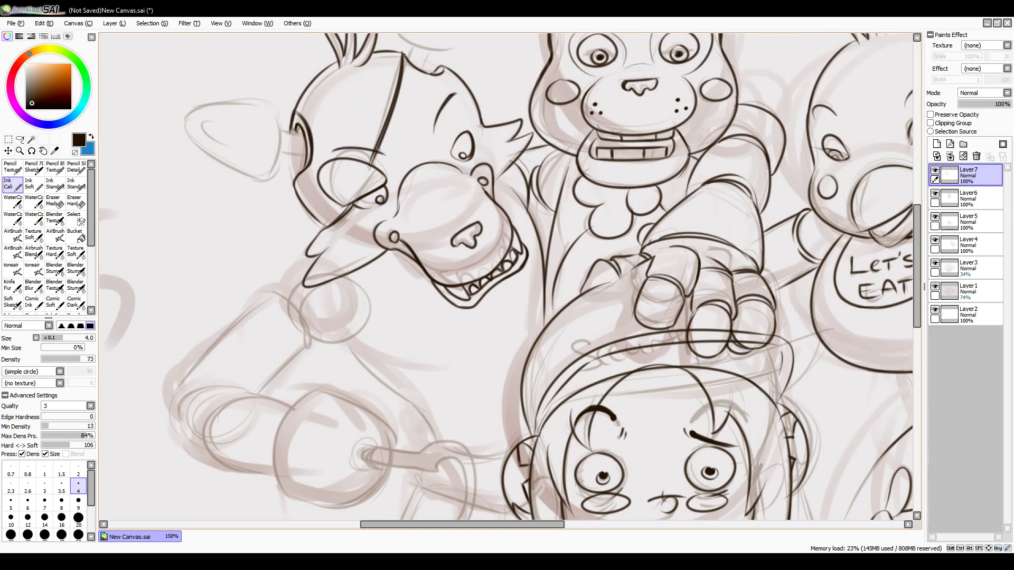
pyautogui.moveTo(645, 174)
pyautogui.mouseDown()
pyautogui.moveTo(612, 227)
pyautogui.moveTo(449, 196)
pyautogui.moveTo(760, 333)
pyautogui.mouseUp()
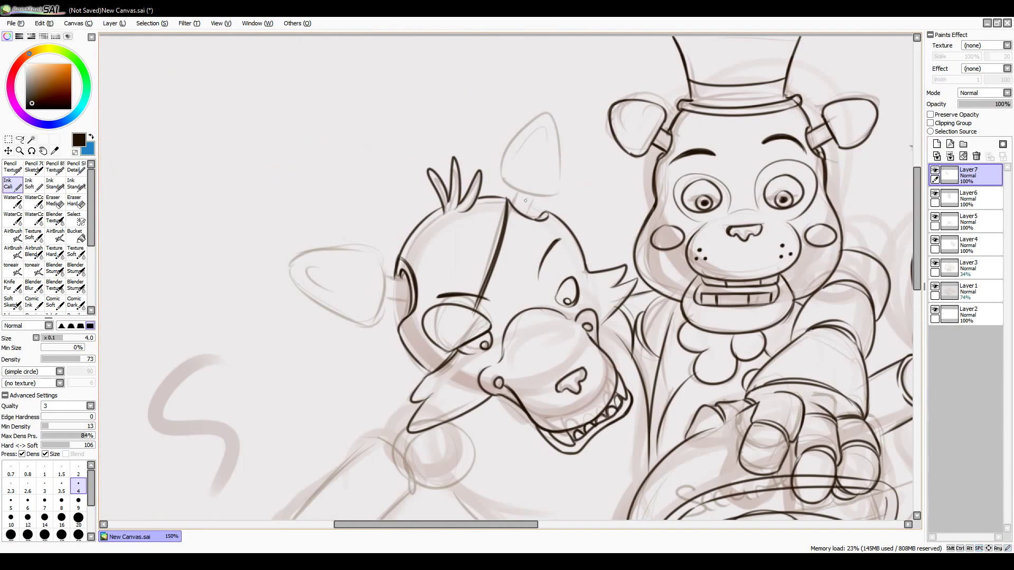
# Step: Ink the fox's upright ear and the short stem joining it to the head
pyautogui.moveTo(515, 191); pyautogui.dragTo(547, 212)
pyautogui.moveTo(503, 183)
pyautogui.mouseDown()
pyautogui.moveTo(534, 125)
pyautogui.moveTo(569, 184)
pyautogui.mouseUp()
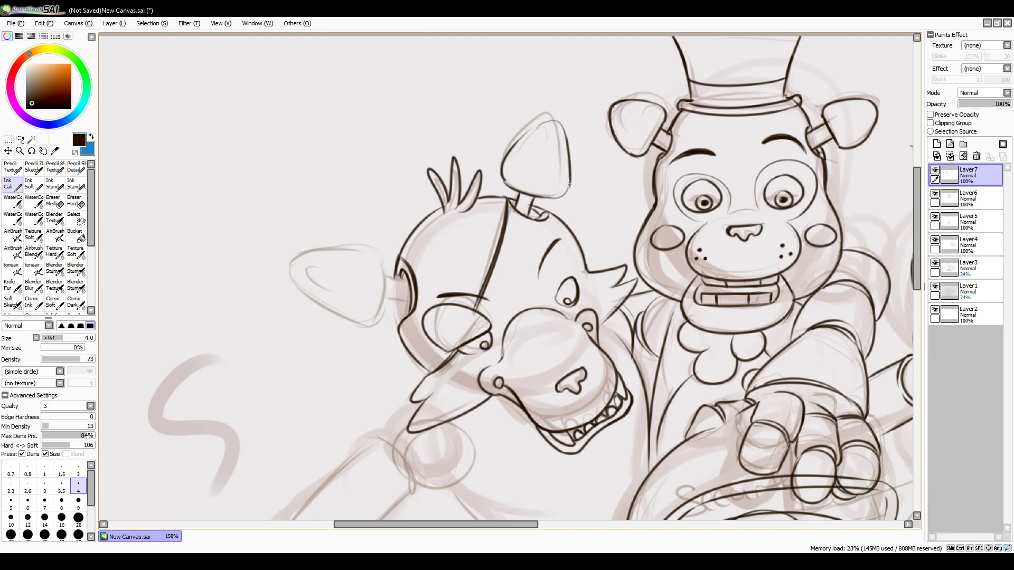
pyautogui.hotkey('ctrl', 'z')
pyautogui.moveTo(506, 156); pyautogui.dragTo(549, 122)
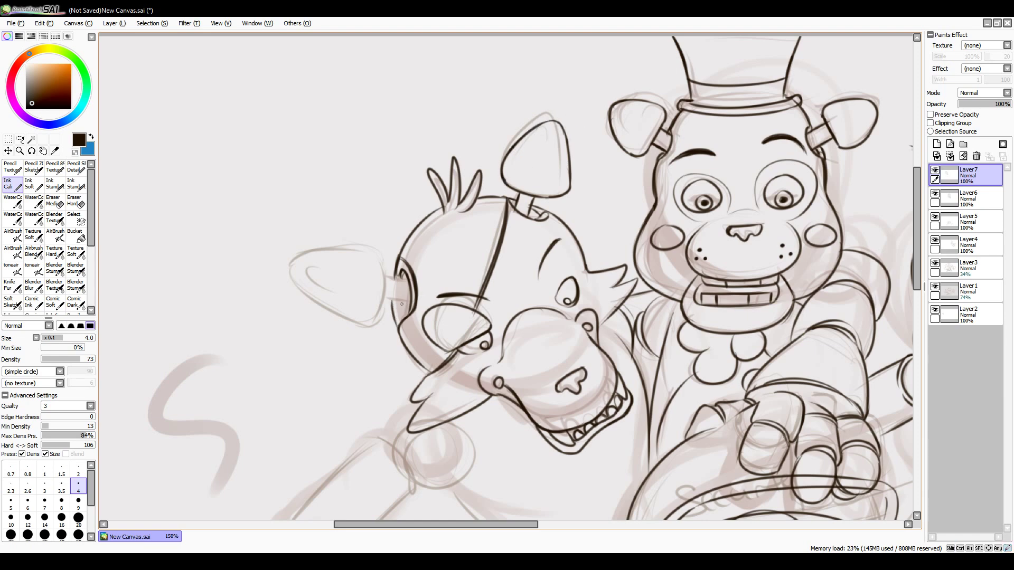
# Step: Ink the stem, base and lower edge of the fox's sideways ear
pyautogui.moveTo(409, 301)
pyautogui.mouseDown()
pyautogui.moveTo(384, 299)
pyautogui.moveTo(385, 277)
pyautogui.moveTo(385, 317)
pyautogui.mouseUp()
pyautogui.hotkey('ctrl', 'z')
pyautogui.moveTo(380, 252); pyautogui.dragTo(385, 317)
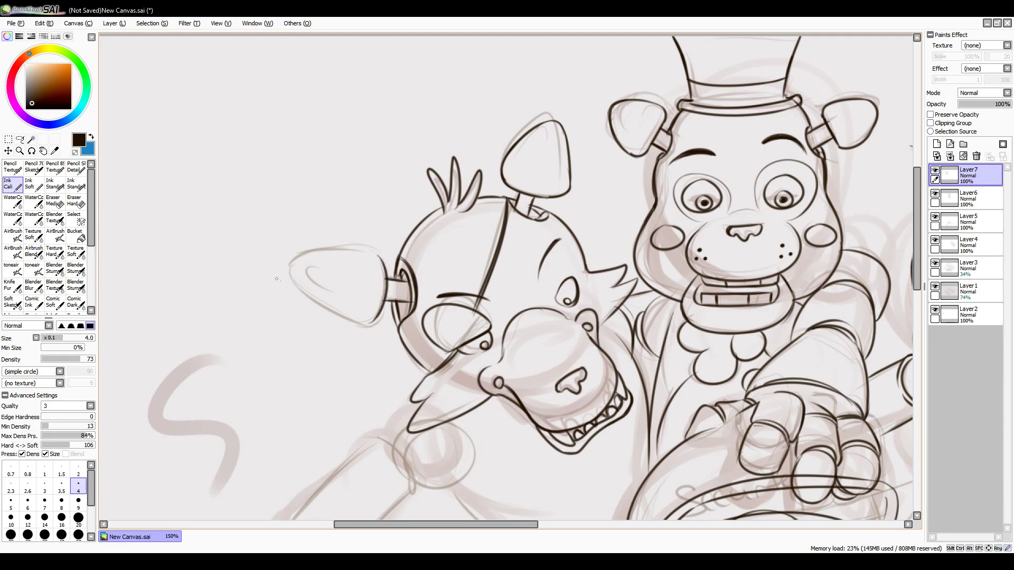
pyautogui.moveTo(286, 273); pyautogui.dragTo(376, 324)
pyautogui.moveTo(289, 265); pyautogui.dragTo(377, 255)
pyautogui.hotkey('ctrl', 'z')
# Step: With the canvas rotated, close the sideways ear's outline and ink its inner curve, restoring the upright view
pyautogui.press('Insert')
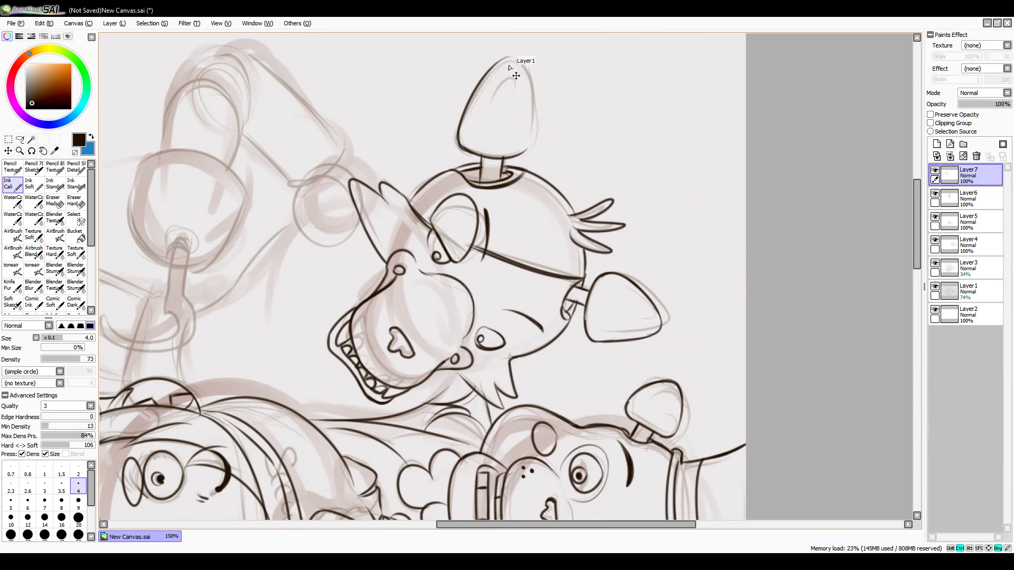
pyautogui.moveTo(515, 58)
pyautogui.mouseDown()
pyautogui.moveTo(538, 134)
pyautogui.moveTo(510, 158)
pyautogui.mouseUp()
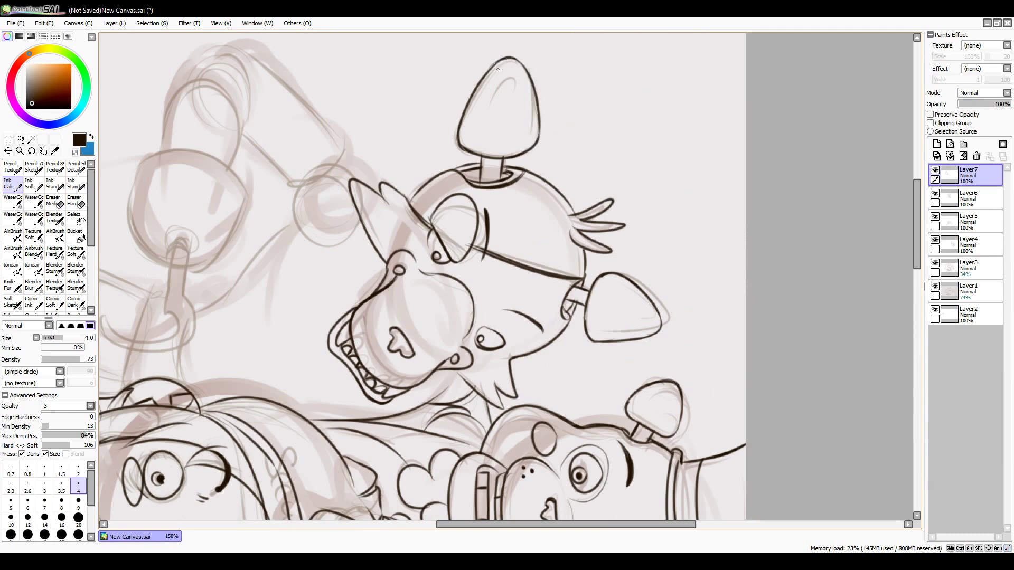
pyautogui.moveTo(513, 78); pyautogui.dragTo(489, 108)
pyautogui.press('Insert')
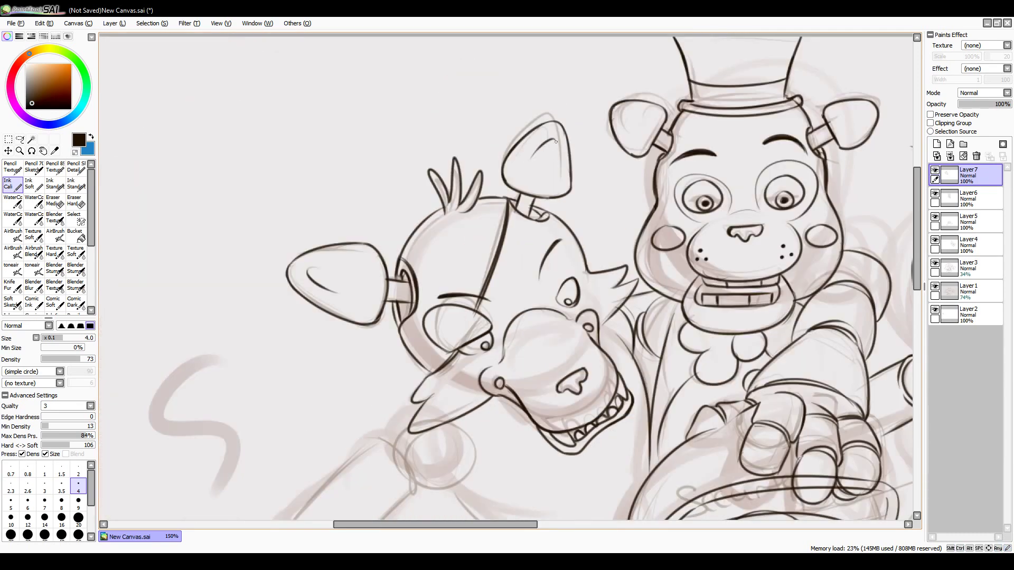
# Step: Ink the side of the fox's torso from the shoulder joint down toward the hook
pyautogui.scroll(-3, 581, 163)
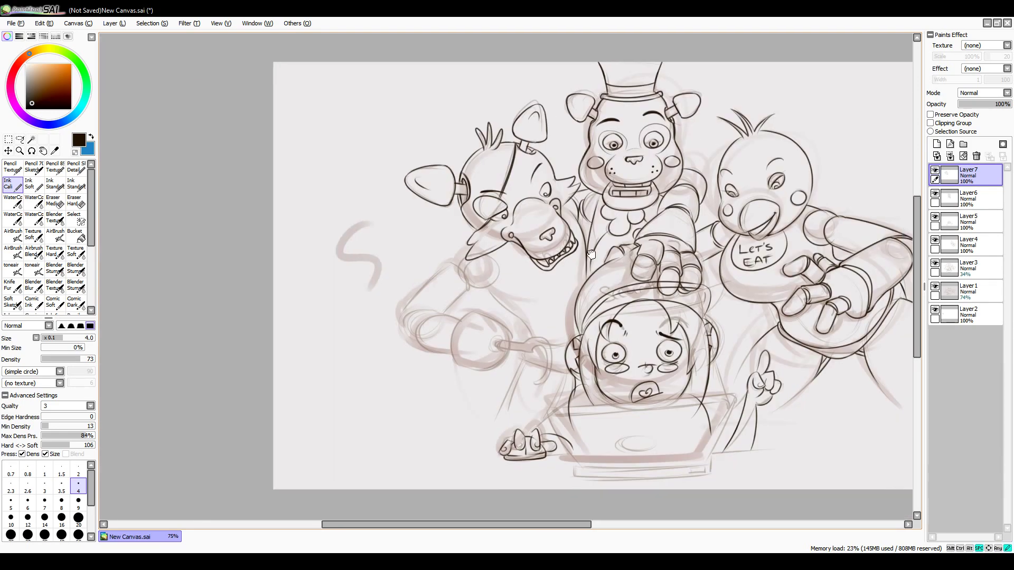
pyautogui.scroll(3, 604, 182)
pyautogui.moveTo(603, 182); pyautogui.dragTo(602, 175)
pyautogui.scroll(-1, 496, 213)
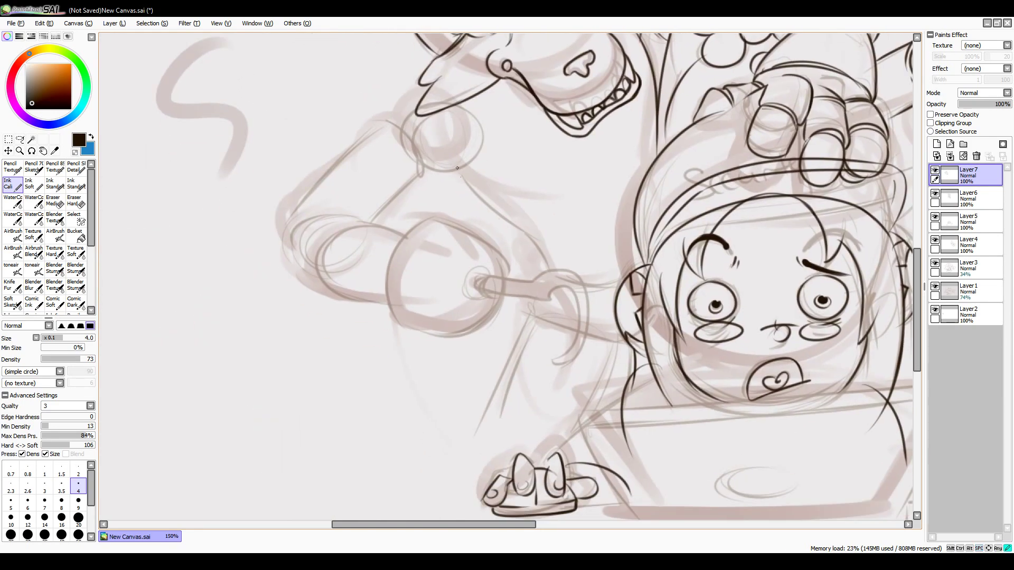
pyautogui.moveTo(547, 242); pyautogui.dragTo(461, 178)
pyautogui.hotkey('ctrl', 'z')
pyautogui.moveTo(549, 272)
pyautogui.mouseDown()
pyautogui.moveTo(459, 175)
pyautogui.moveTo(478, 131)
pyautogui.mouseUp()
pyautogui.hotkey('ctrl', 'z')
pyautogui.moveTo(460, 185); pyautogui.dragTo(478, 135)
pyautogui.hotkey('ctrl', 'z')
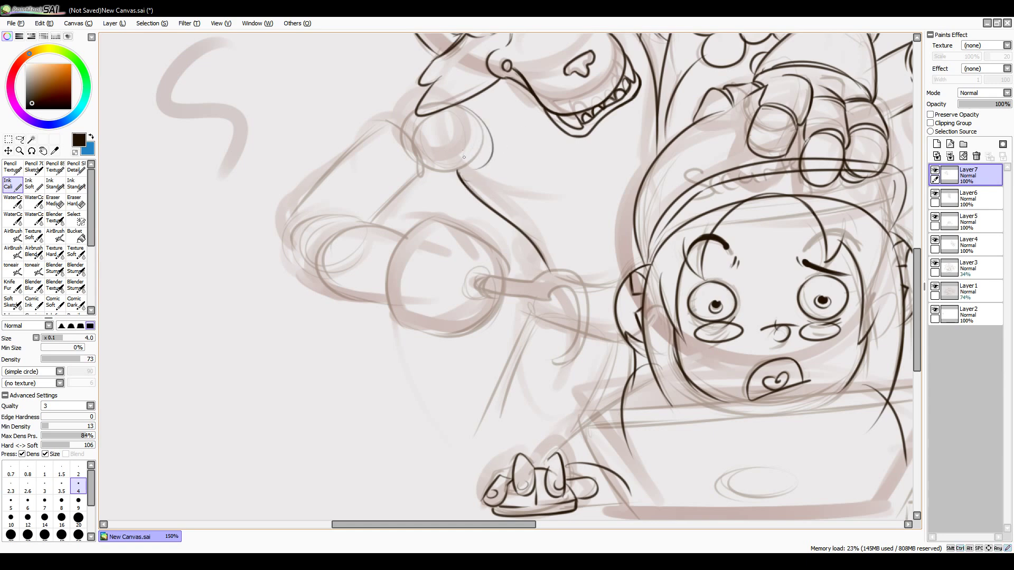
# Step: Ink the fox's rounded shoulder joint and both edges of the upper arm down to the elbow
pyautogui.moveTo(459, 176)
pyautogui.mouseDown()
pyautogui.moveTo(476, 124)
pyautogui.moveTo(449, 114)
pyautogui.moveTo(466, 170)
pyautogui.moveTo(495, 169)
pyautogui.moveTo(476, 125)
pyautogui.moveTo(475, 140)
pyautogui.moveTo(427, 128)
pyautogui.moveTo(417, 144)
pyautogui.moveTo(449, 158)
pyautogui.moveTo(376, 225)
pyautogui.mouseUp()
pyautogui.hotkey('ctrl', 'z')
pyautogui.moveTo(413, 122); pyautogui.dragTo(292, 214)
pyautogui.scroll(-2, 369, 211)
pyautogui.press('e')
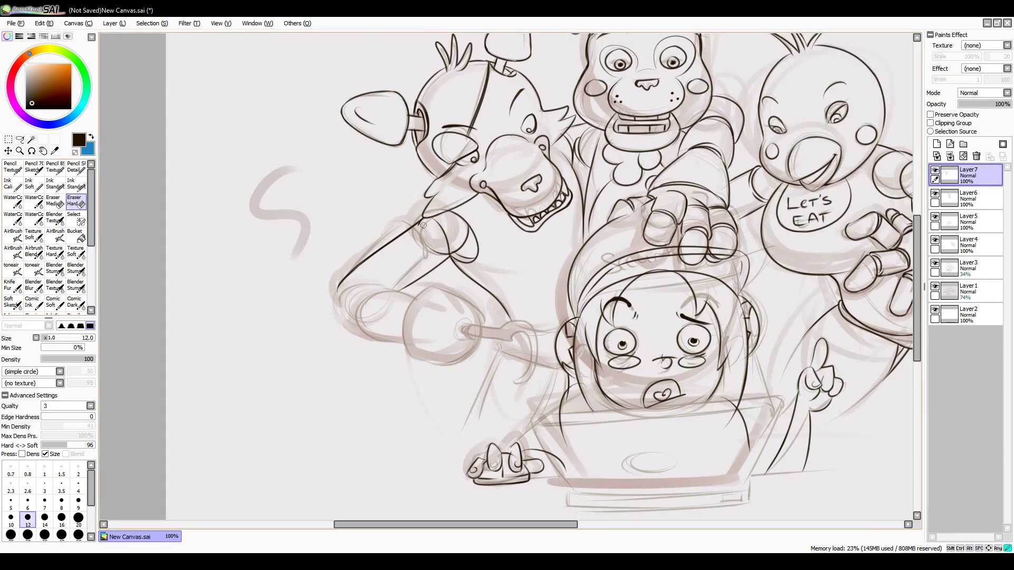
pyautogui.press('n')
# Step: Ink the fox's rounded elbow joint and the forearm's edges up to the hook's cuff
pyautogui.scroll(2, 445, 254)
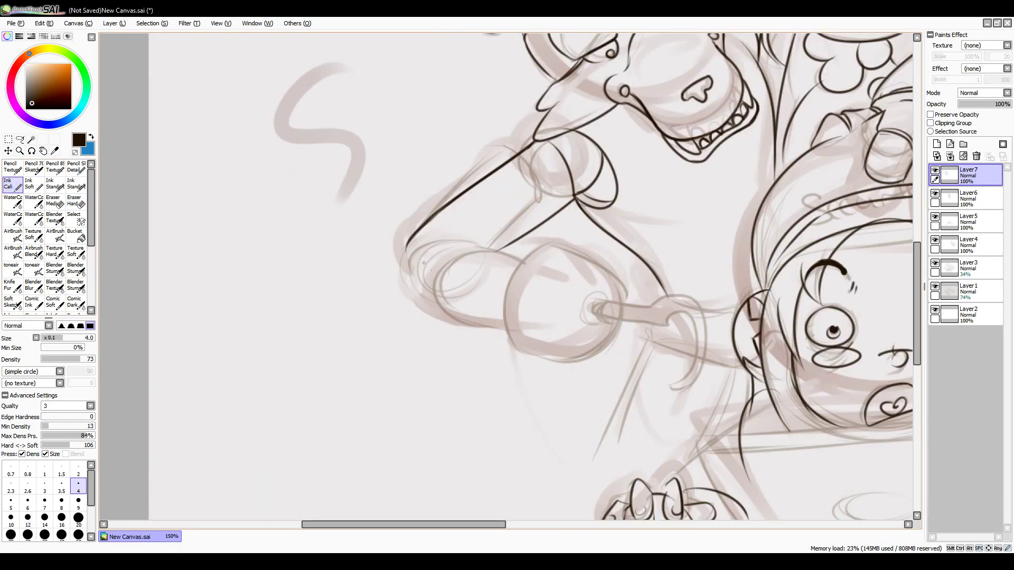
pyautogui.moveTo(494, 244)
pyautogui.mouseDown()
pyautogui.moveTo(449, 321)
pyautogui.moveTo(470, 326)
pyautogui.moveTo(525, 263)
pyautogui.mouseUp()
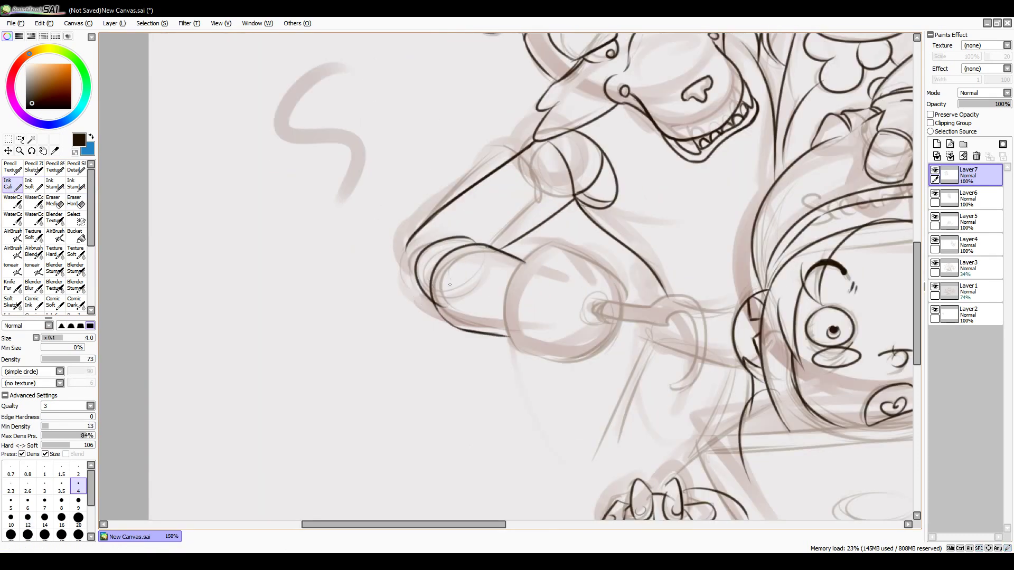
pyautogui.moveTo(465, 237); pyautogui.dragTo(424, 293)
pyautogui.moveTo(474, 239); pyautogui.dragTo(422, 293)
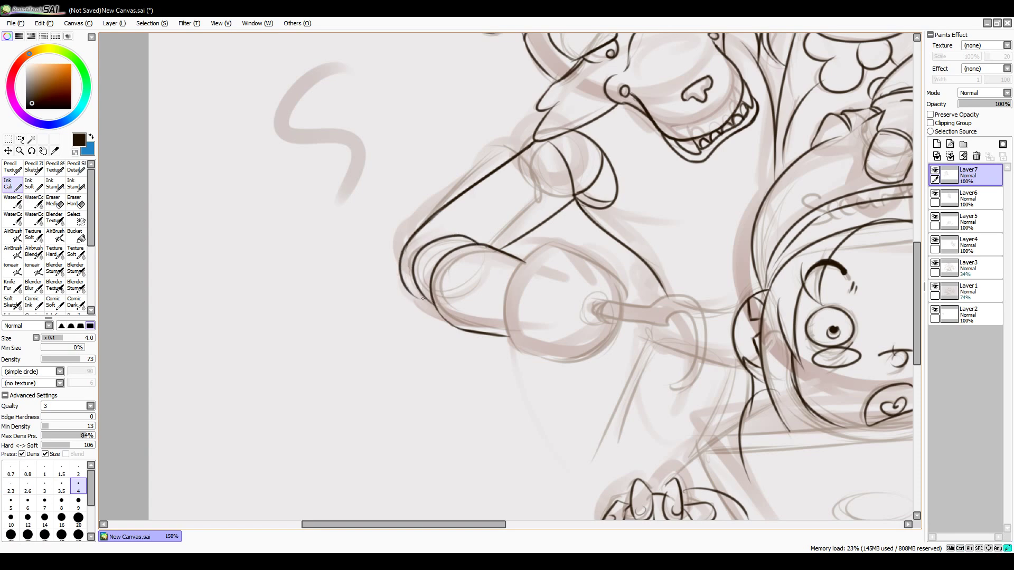
pyautogui.hotkey('ctrl', 'z')
pyautogui.moveTo(475, 240)
pyautogui.mouseDown()
pyautogui.moveTo(426, 292)
pyautogui.moveTo(406, 249)
pyautogui.moveTo(458, 230)
pyautogui.mouseUp()
pyautogui.hotkey('ctrl', 'z')
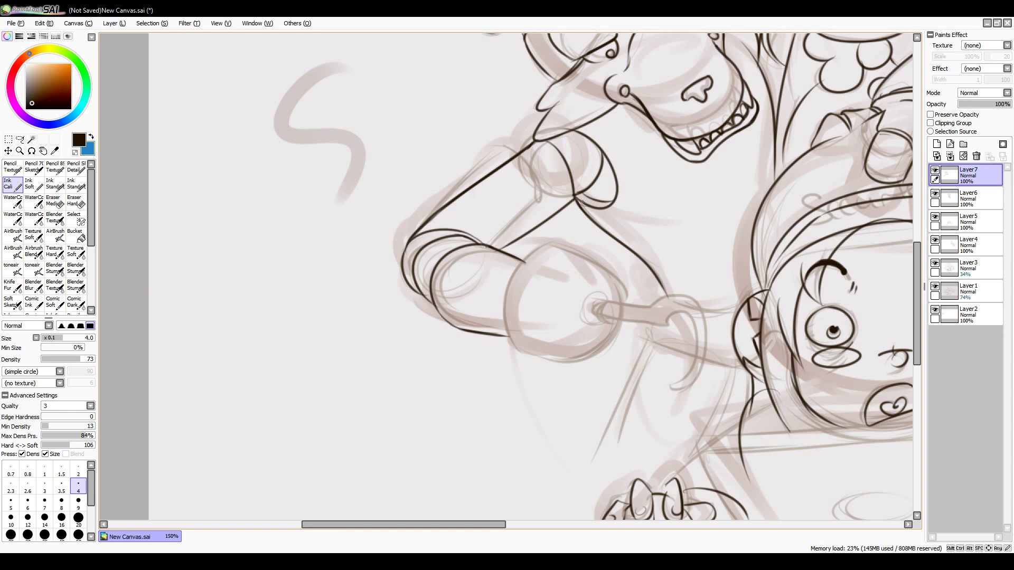
# Step: Ink the rounded cuff at the end of the fox's forearm, closing its outline around the hook's base
pyautogui.scroll(-3, 571, 198)
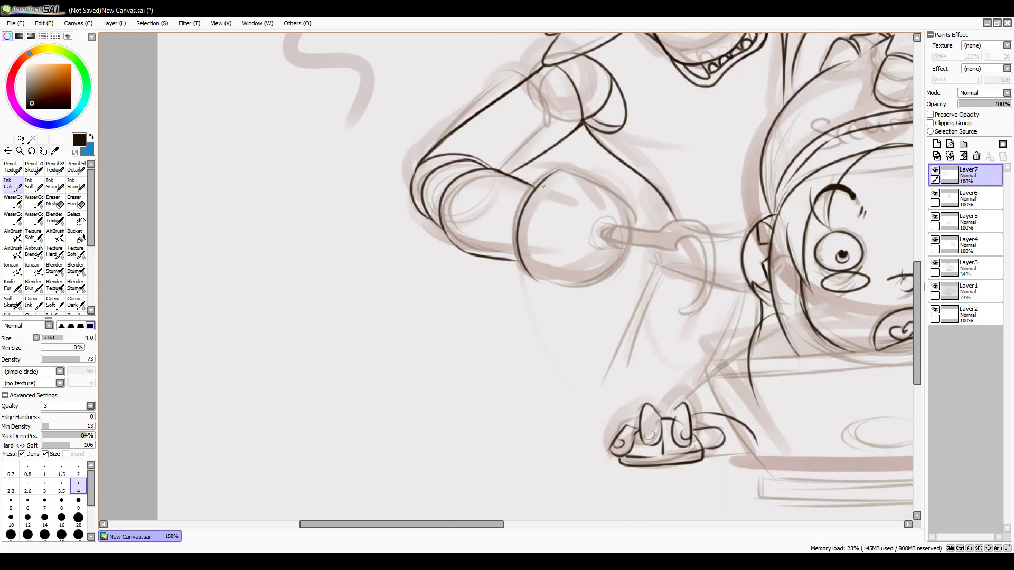
pyautogui.moveTo(568, 163); pyautogui.dragTo(534, 279)
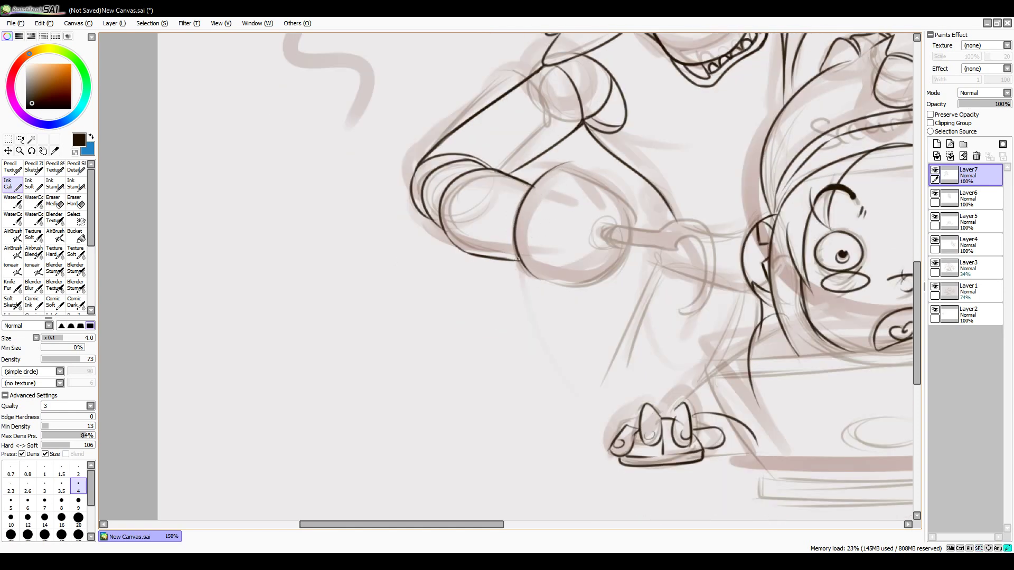
pyautogui.moveTo(640, 209); pyautogui.dragTo(549, 348)
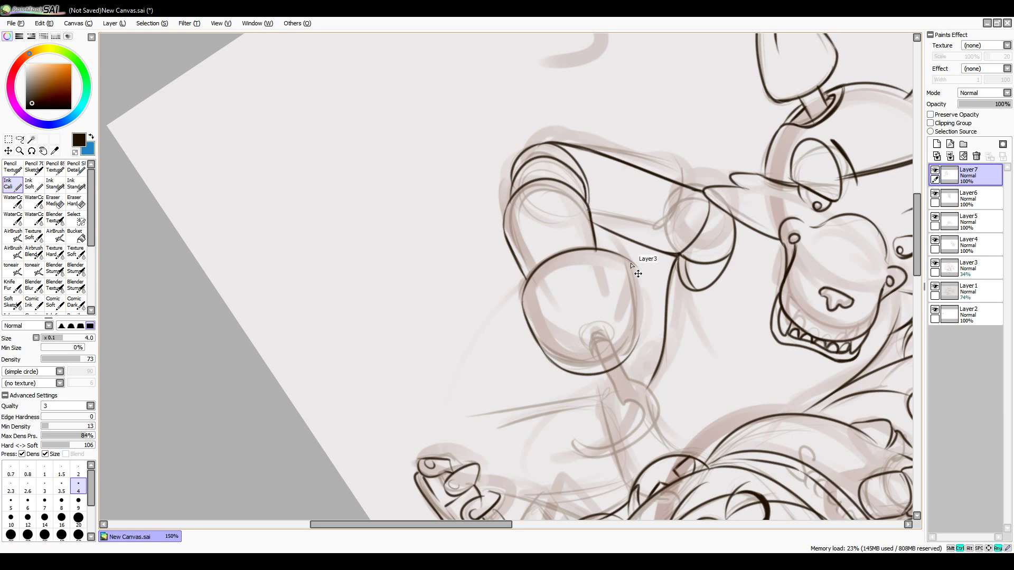
pyautogui.moveTo(630, 261); pyautogui.dragTo(639, 336)
pyautogui.moveTo(628, 355); pyautogui.dragTo(592, 278)
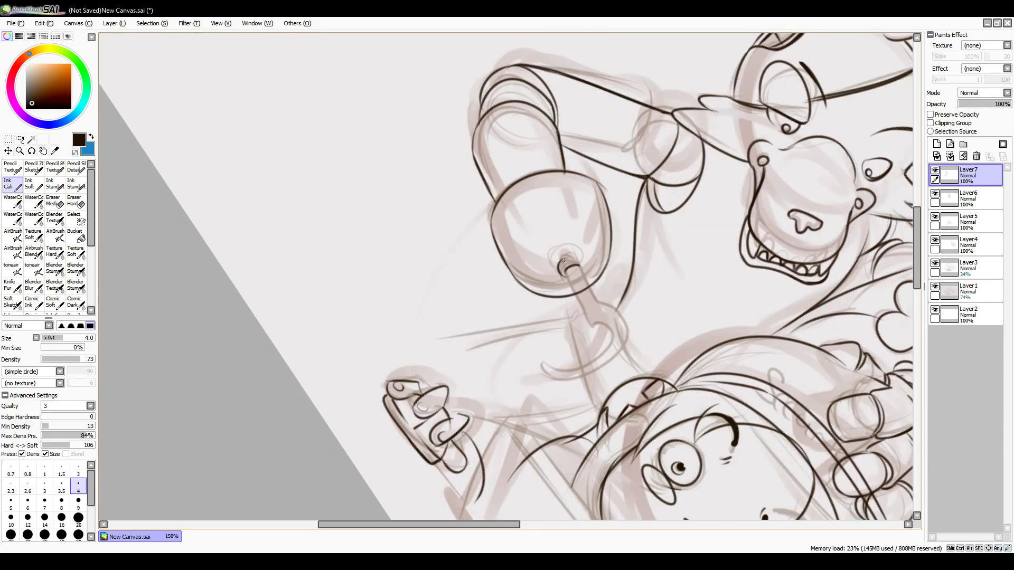
# Step: Ink the base ring and straight shaft of the fox's hook, plus its curved outline down to the tip
pyautogui.moveTo(560, 260)
pyautogui.mouseDown()
pyautogui.moveTo(584, 266)
pyautogui.moveTo(591, 318)
pyautogui.mouseUp()
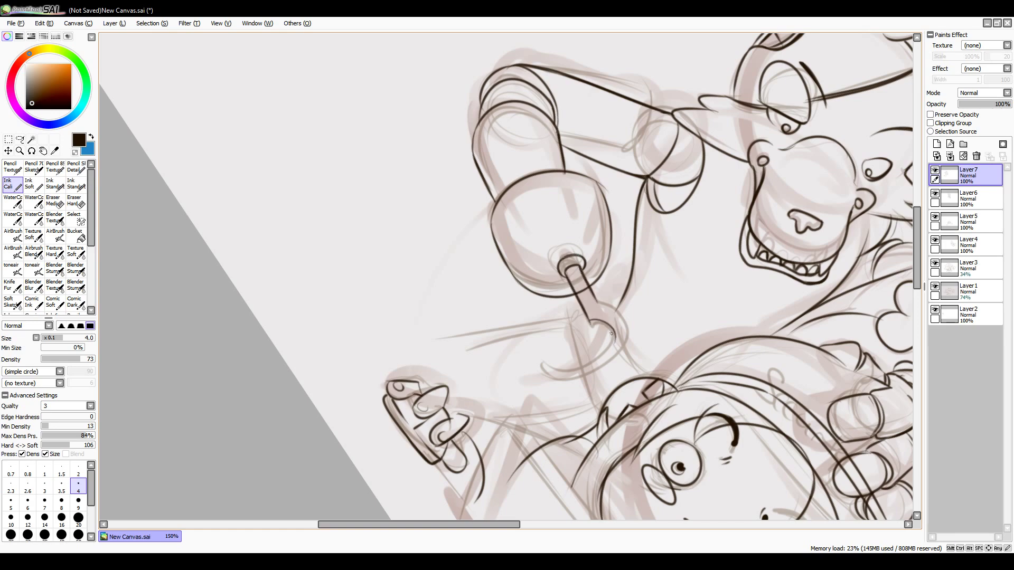
pyautogui.press('Delete')
pyautogui.press('Delete')
pyautogui.press('Delete')
pyautogui.press('Delete')
pyautogui.press('Delete')
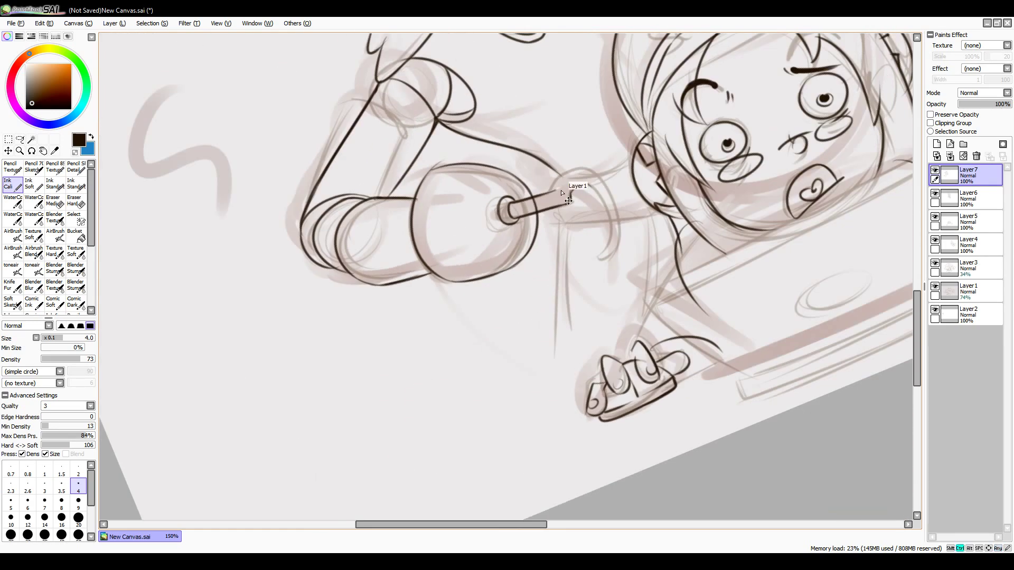
pyautogui.hotkey('ctrl', 'z')
pyautogui.moveTo(558, 190)
pyautogui.mouseDown()
pyautogui.moveTo(605, 204)
pyautogui.moveTo(615, 222)
pyautogui.moveTo(599, 249)
pyautogui.mouseUp()
pyautogui.moveTo(603, 179); pyautogui.dragTo(607, 246)
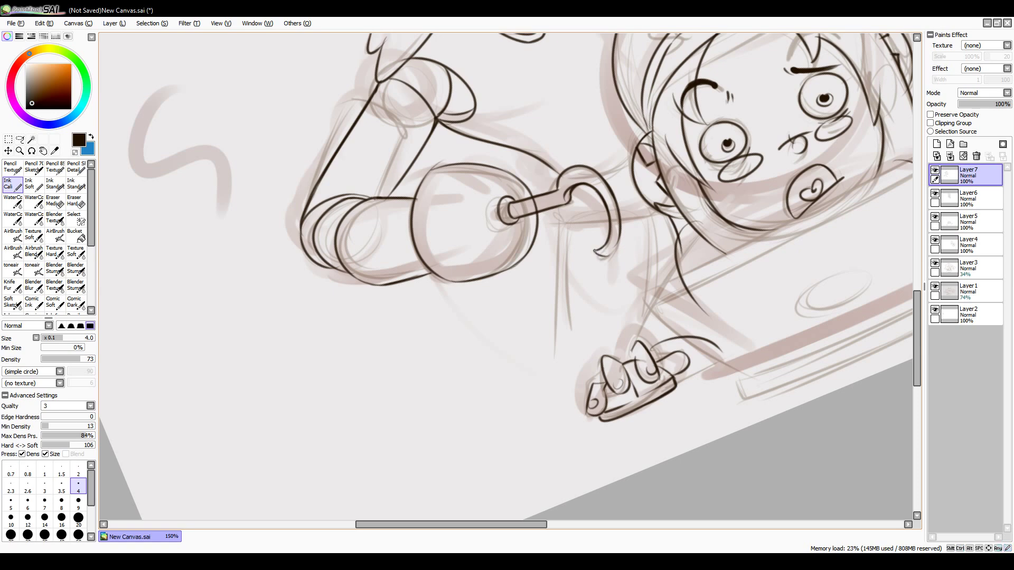
pyautogui.moveTo(594, 252); pyautogui.dragTo(612, 252)
pyautogui.press('e')
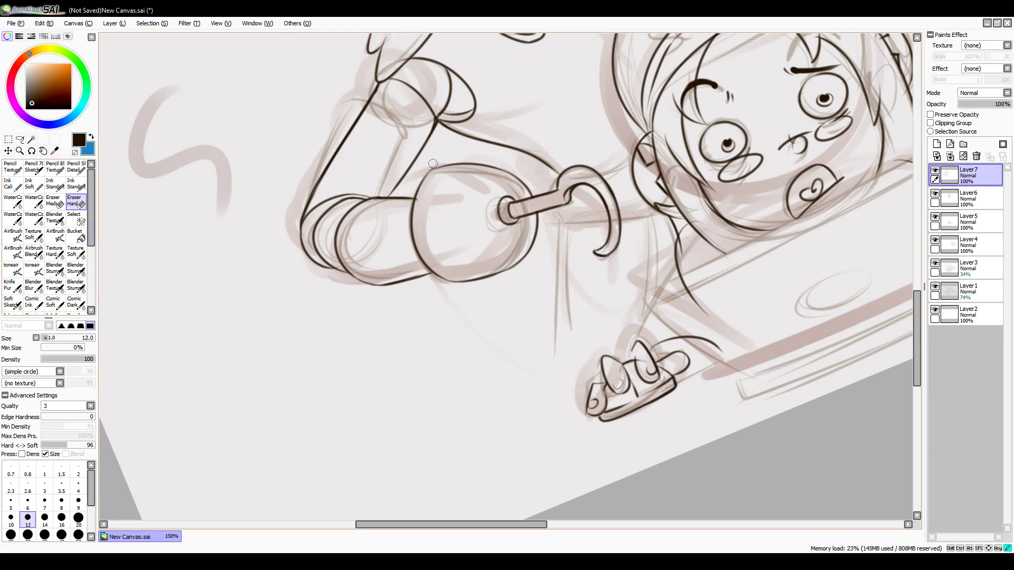
pyautogui.press('e')
# Step: Ink the fox's waist edge behind the hook and both sides of the body segment below it
pyautogui.hscroll(5, 587, 305)
pyautogui.scroll(1, 588, 305)
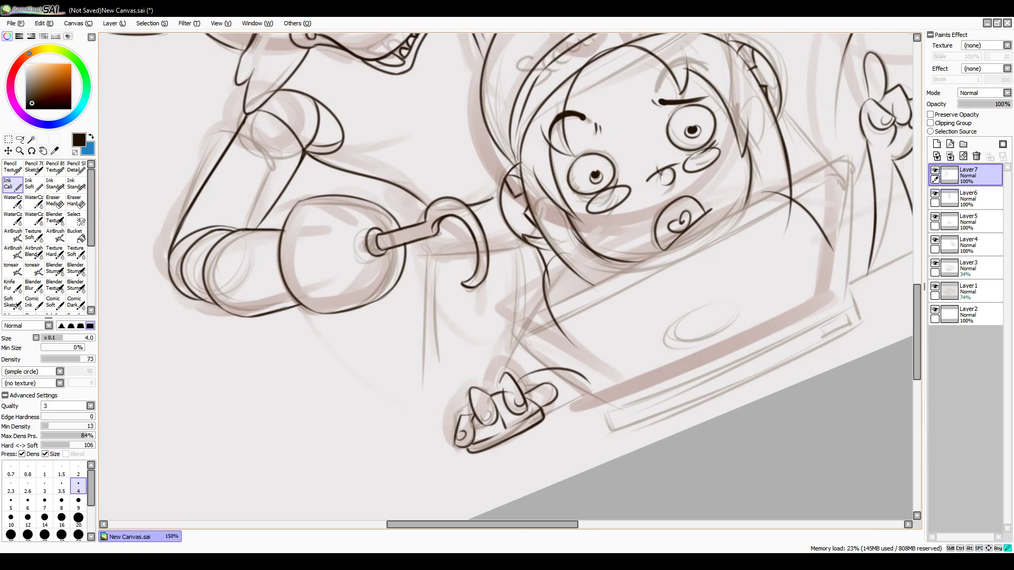
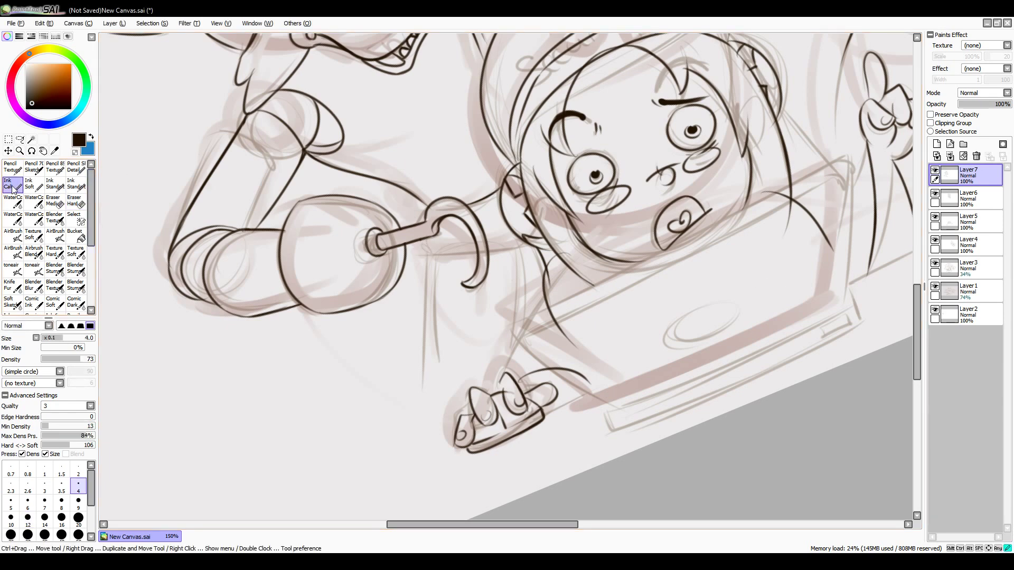
pyautogui.moveTo(431, 254); pyautogui.dragTo(516, 250)
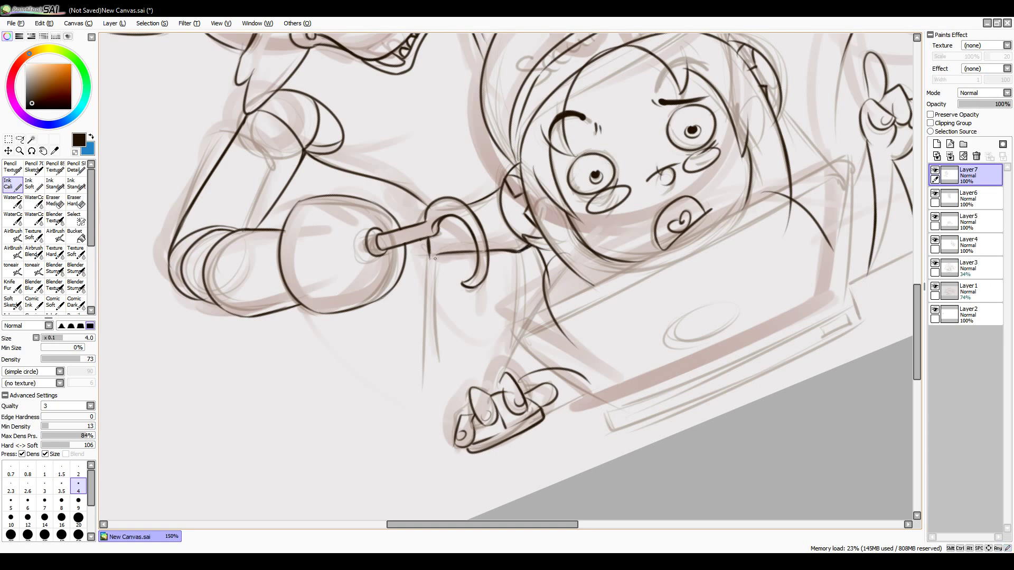
pyautogui.moveTo(434, 259); pyautogui.dragTo(528, 250)
pyautogui.moveTo(424, 269); pyautogui.dragTo(424, 370)
pyautogui.moveTo(519, 252); pyautogui.dragTo(521, 347)
# Step: Ink the jagged torn edge running down the fox's chest from below its jaw
pyautogui.scroll(3, 475, 264)
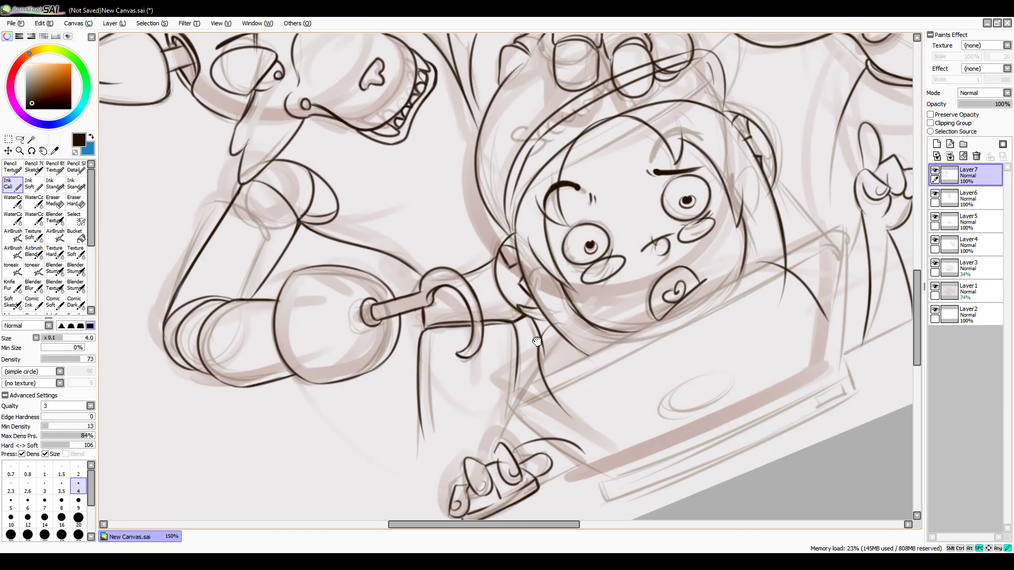
pyautogui.scroll(3, 328, 174)
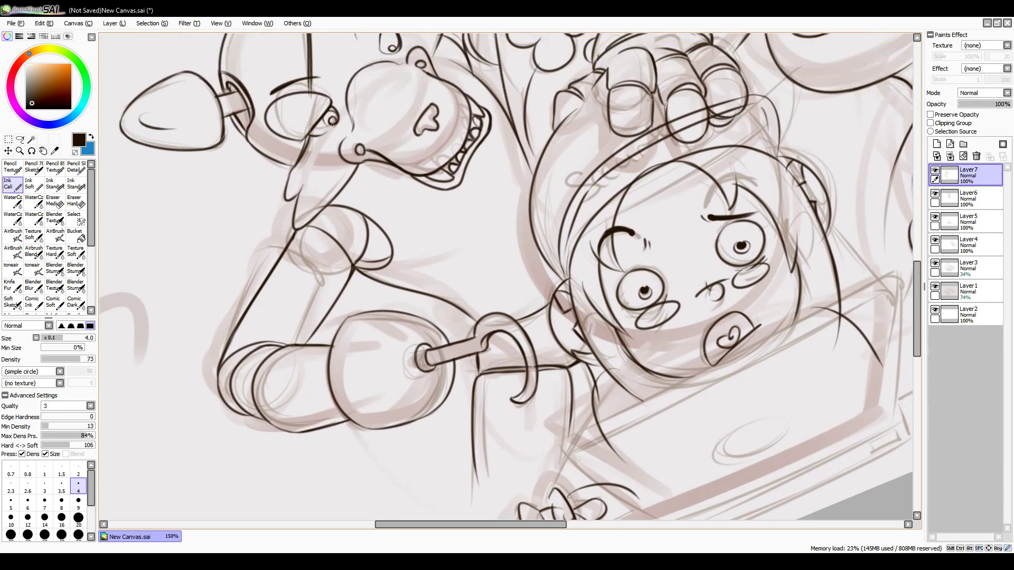
pyautogui.scroll(2, 333, 115)
pyautogui.moveTo(407, 82)
pyautogui.mouseDown()
pyautogui.moveTo(397, 81)
pyautogui.moveTo(403, 87)
pyautogui.mouseUp()
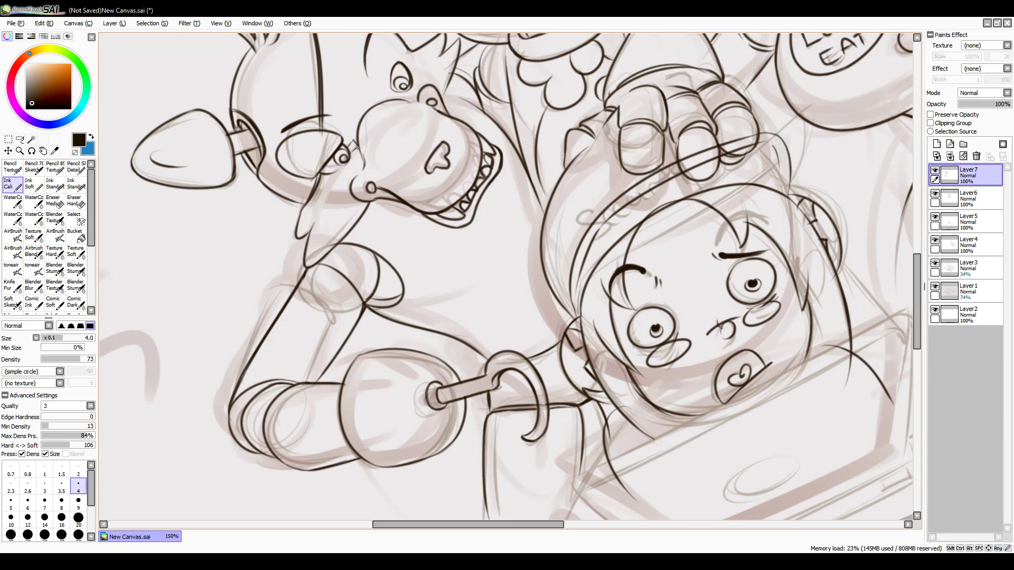
pyautogui.scroll(-3, 512, 227)
pyautogui.moveTo(380, 141)
pyautogui.mouseDown()
pyautogui.moveTo(372, 193)
pyautogui.moveTo(439, 236)
pyautogui.moveTo(424, 207)
pyautogui.moveTo(467, 195)
pyautogui.moveTo(468, 152)
pyautogui.mouseUp()
pyautogui.moveTo(448, 213); pyautogui.dragTo(426, 206)
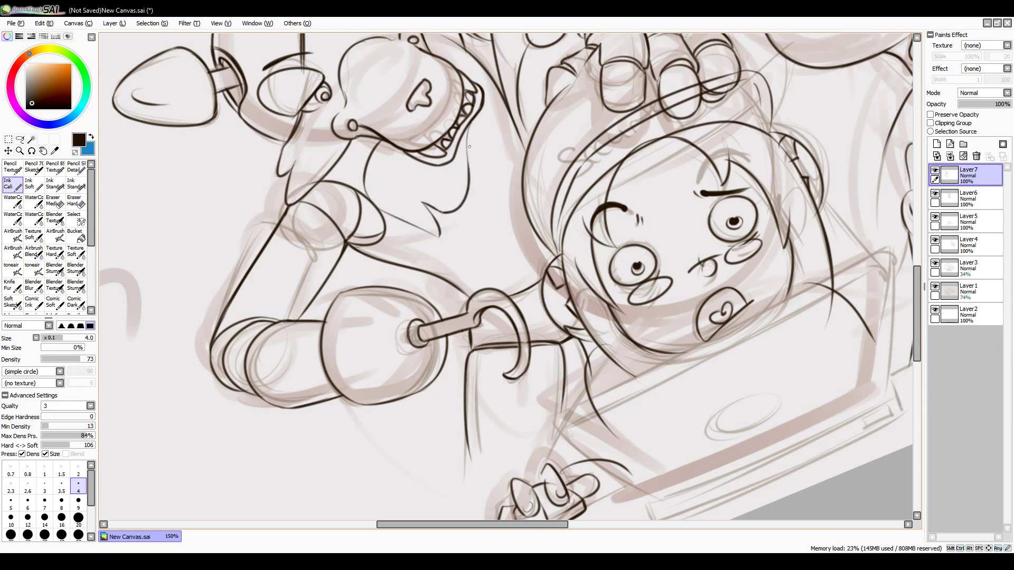
# Step: Ink the far side of the fox's torso, completing the jagged chest tear and adding the short bands beside it
pyautogui.moveTo(483, 104)
pyautogui.mouseDown()
pyautogui.moveTo(509, 182)
pyautogui.moveTo(502, 217)
pyautogui.mouseUp()
pyautogui.moveTo(462, 253); pyautogui.dragTo(499, 289)
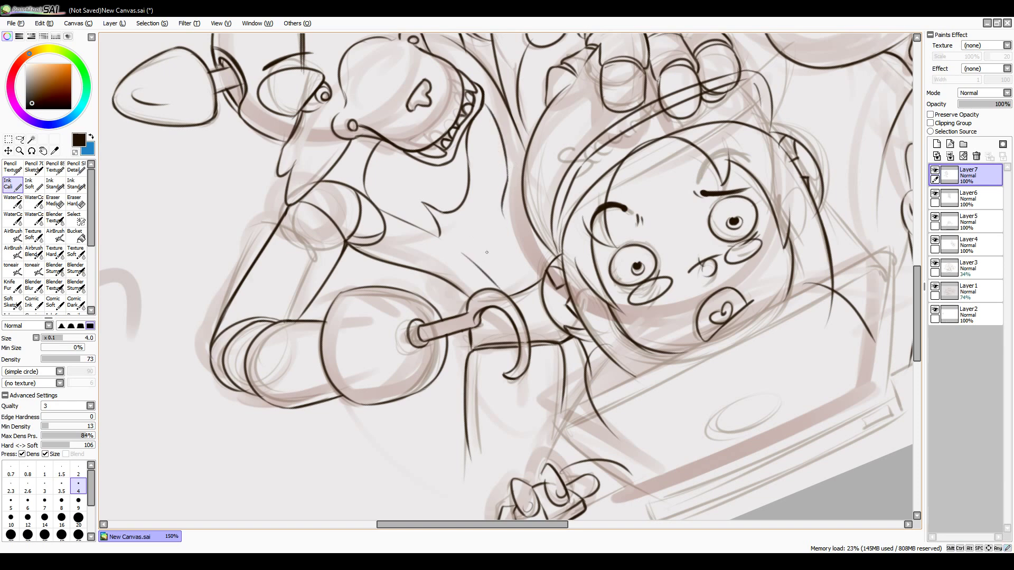
pyautogui.moveTo(436, 233)
pyautogui.mouseDown()
pyautogui.moveTo(477, 257)
pyautogui.moveTo(491, 241)
pyautogui.moveTo(500, 246)
pyautogui.moveTo(502, 215)
pyautogui.moveTo(506, 250)
pyautogui.mouseUp()
pyautogui.moveTo(464, 194); pyautogui.dragTo(507, 238)
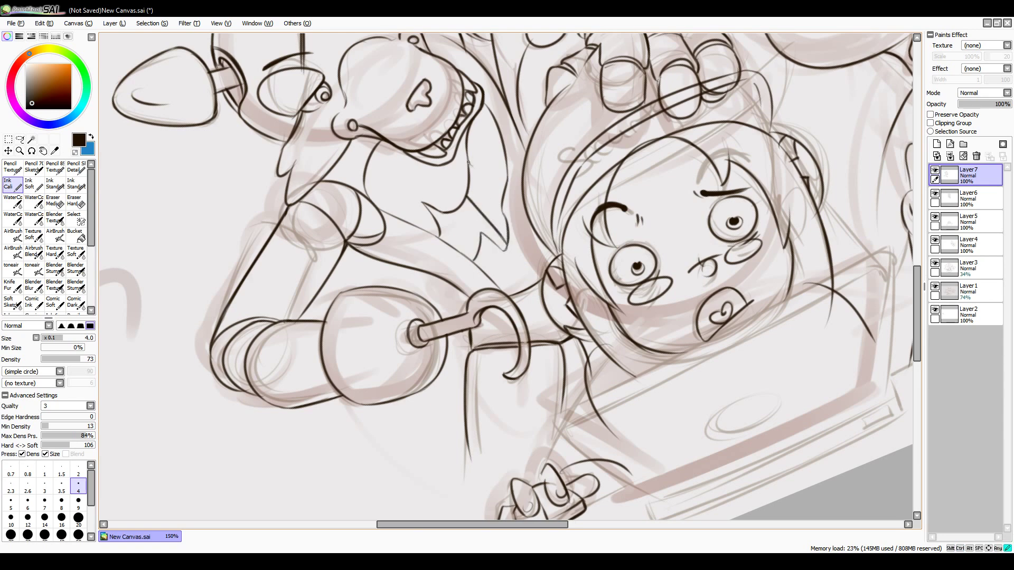
pyautogui.moveTo(468, 161); pyautogui.dragTo(504, 202)
pyautogui.moveTo(491, 135); pyautogui.dragTo(466, 116)
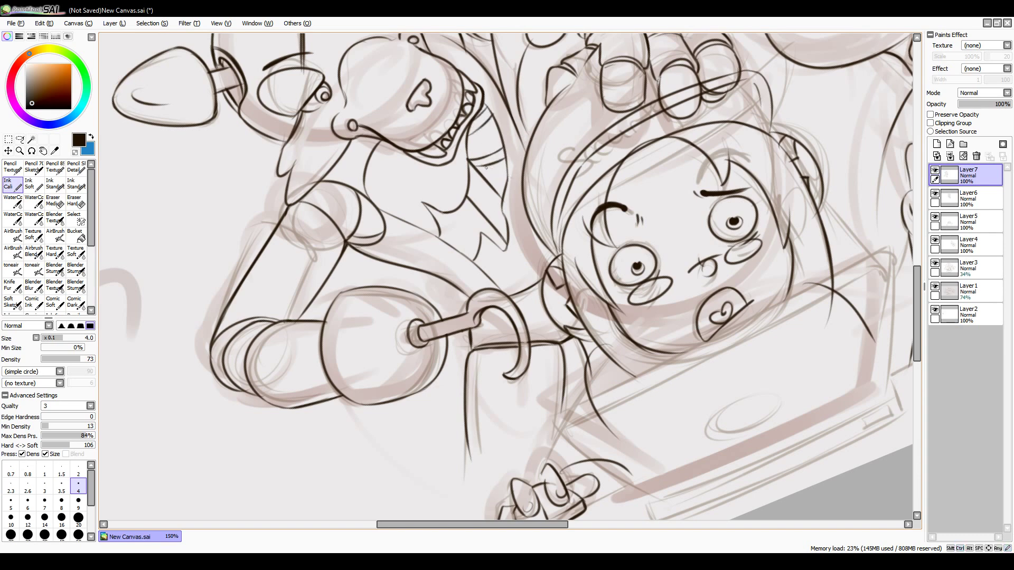
# Step: Hide Layer1, Layer2 and Layer3 to check the line art alone, and show Layer1 and Layer3 again
pyautogui.moveTo(461, 174); pyautogui.dragTo(552, 280)
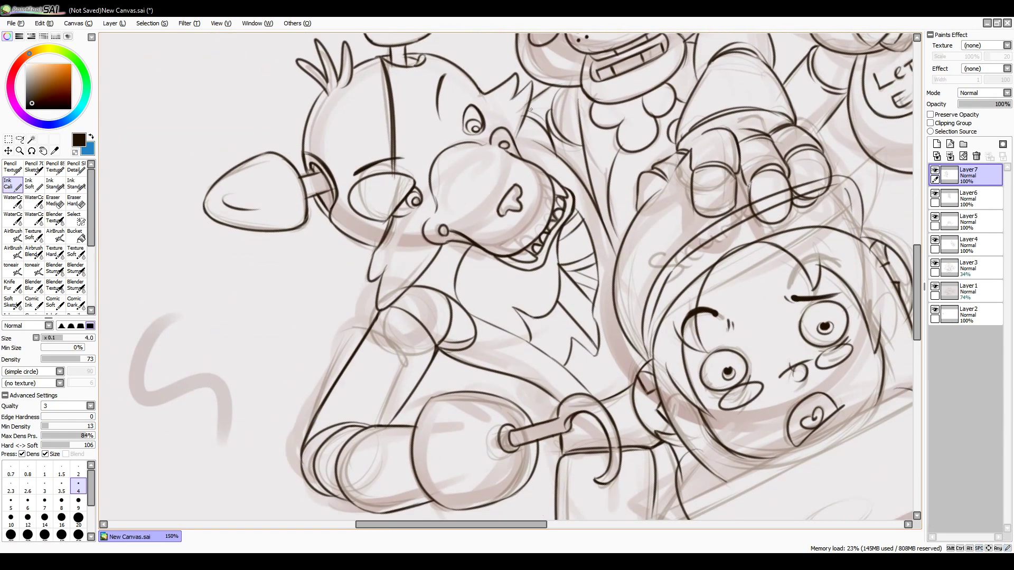
pyautogui.scroll(-3, 569, 144)
pyautogui.press('Delete')
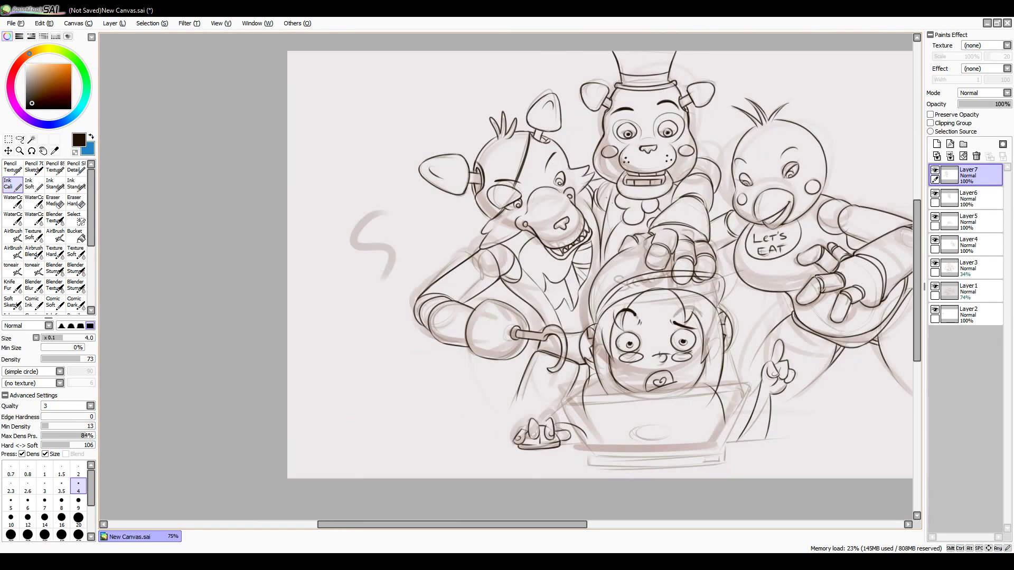
pyautogui.click(934, 290)
pyautogui.click(934, 266)
pyautogui.click(968, 314)
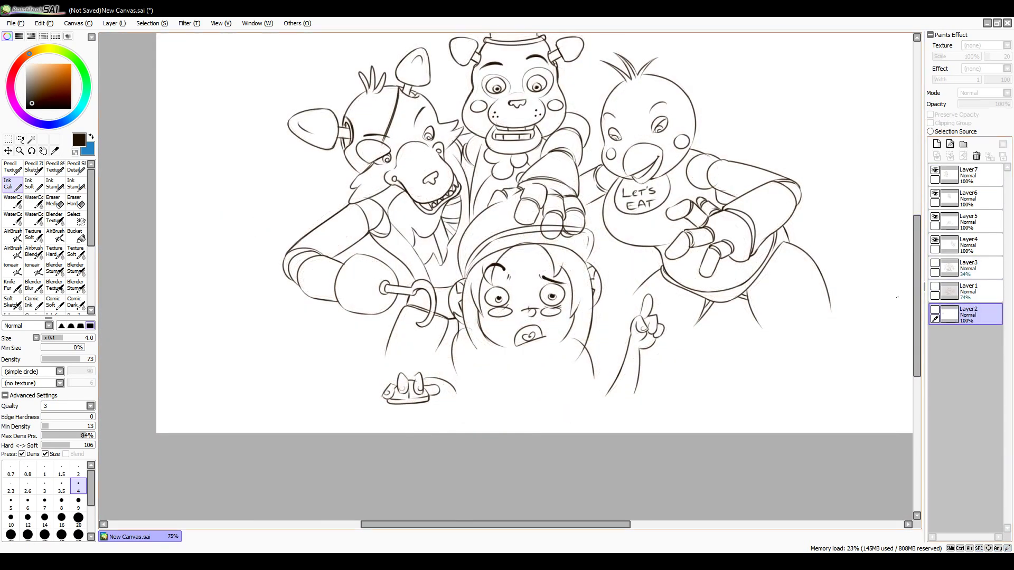
pyautogui.click(934, 266)
pyautogui.click(934, 289)
pyautogui.scroll(3, 507, 271)
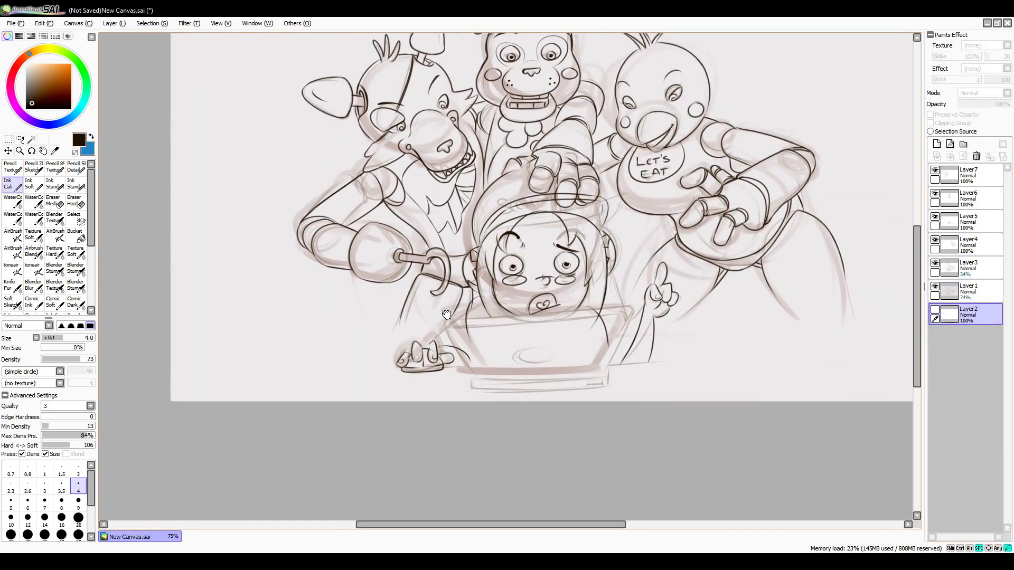
# Step: On Layer5, ink the laptop lid's double top edge, slanted sides and bottom edge
pyautogui.click(934, 220)
pyautogui.click(934, 220)
pyautogui.click(968, 221)
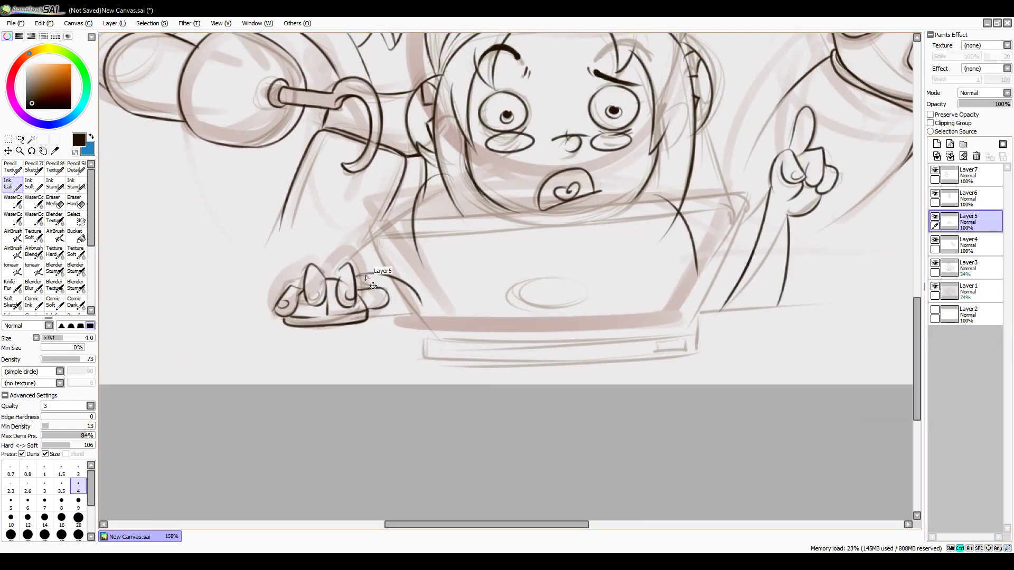
pyautogui.moveTo(339, 269); pyautogui.dragTo(347, 279)
pyautogui.moveTo(370, 224)
pyautogui.mouseDown()
pyautogui.moveTo(743, 195)
pyautogui.moveTo(750, 208)
pyautogui.moveTo(369, 237)
pyautogui.moveTo(432, 336)
pyautogui.moveTo(686, 333)
pyautogui.moveTo(748, 207)
pyautogui.mouseUp()
pyautogui.hotkey('ctrl', 'z')
pyautogui.hotkey('ctrl', 'z')
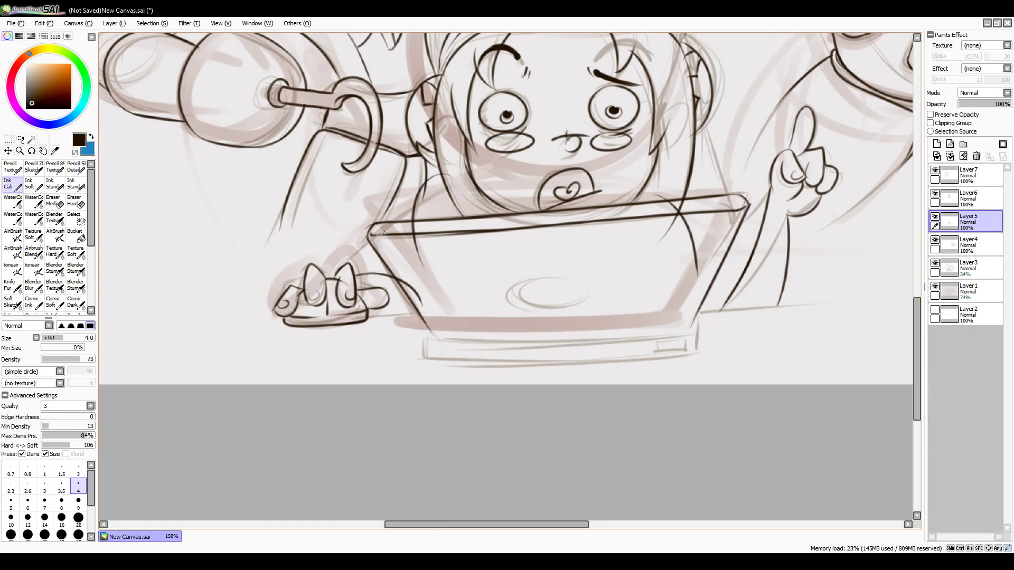
pyautogui.moveTo(416, 338); pyautogui.dragTo(691, 332)
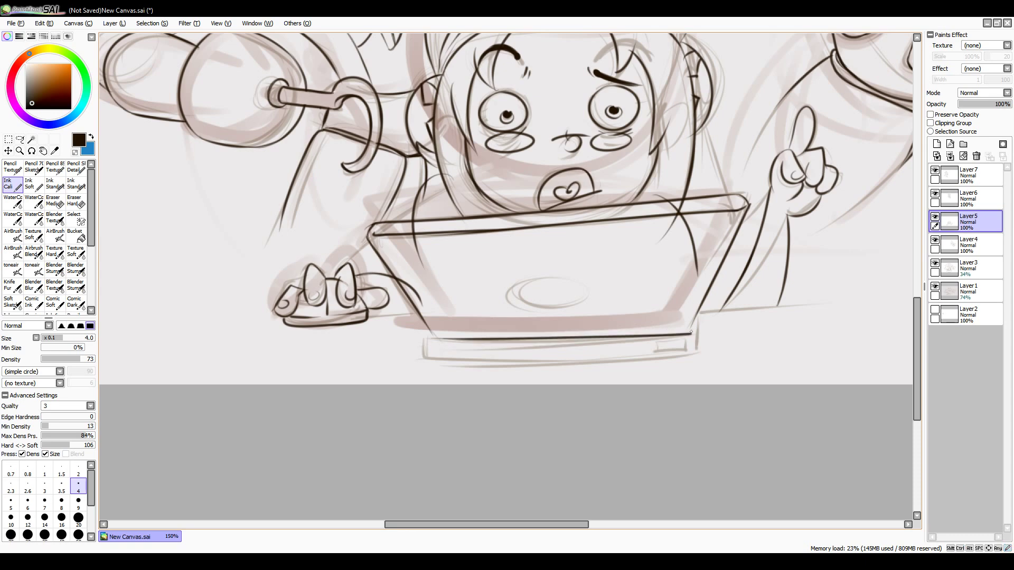
# Step: Ink the outline of the laptop's base and the small rectangular slot at one end
pyautogui.moveTo(438, 339)
pyautogui.mouseDown()
pyautogui.moveTo(427, 323)
pyautogui.moveTo(441, 339)
pyautogui.mouseUp()
pyautogui.hotkey('ctrl', 'z')
pyautogui.hotkey('ctrl', 'y')
pyautogui.moveTo(425, 341); pyautogui.dragTo(436, 339)
pyautogui.moveTo(698, 334)
pyautogui.mouseDown()
pyautogui.moveTo(699, 353)
pyautogui.moveTo(425, 360)
pyautogui.moveTo(442, 363)
pyautogui.mouseUp()
pyautogui.hotkey('ctrl', 'z')
pyautogui.moveTo(659, 343)
pyautogui.mouseDown()
pyautogui.moveTo(686, 345)
pyautogui.moveTo(659, 345)
pyautogui.mouseUp()
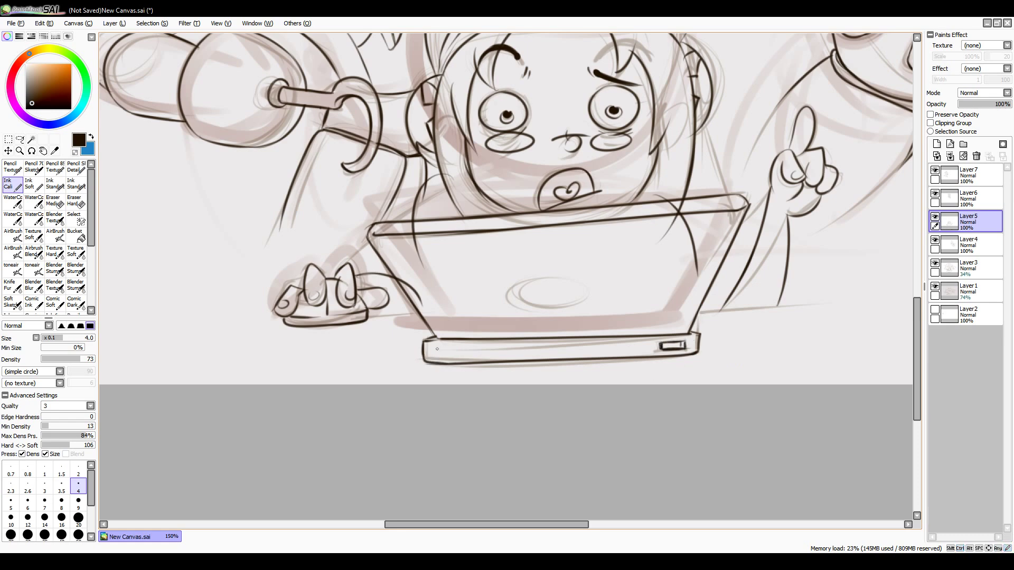
# Step: Ink two small circles on the laptop's base and an apple logo inside an oval on the lid
pyautogui.moveTo(437, 349); pyautogui.dragTo(457, 348)
pyautogui.moveTo(544, 278)
pyautogui.mouseDown()
pyautogui.moveTo(576, 292)
pyautogui.moveTo(549, 292)
pyautogui.moveTo(578, 286)
pyautogui.moveTo(520, 282)
pyautogui.moveTo(569, 281)
pyautogui.mouseUp()
pyautogui.hotkey('ctrl', 'z')
pyautogui.hotkey('ctrl', 'z')
pyautogui.hotkey('ctrl', 'z')
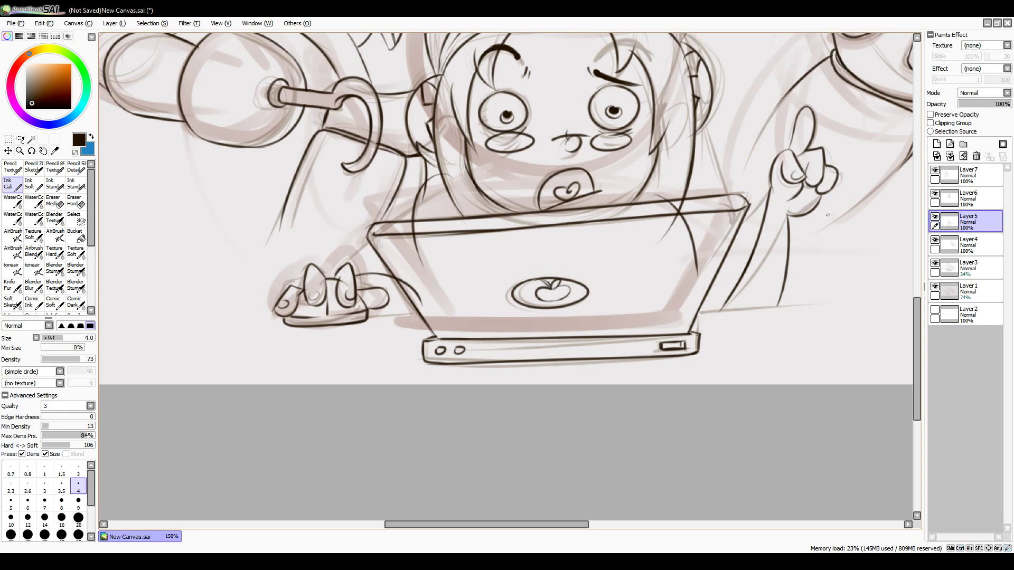
# Step: Ink a small oval in each upper corner of the laptop lid
pyautogui.hotkey('ctrl', 'z')
pyautogui.moveTo(724, 202); pyautogui.dragTo(723, 204)
pyautogui.moveTo(384, 228)
pyautogui.mouseDown()
pyautogui.moveTo(409, 226)
pyautogui.moveTo(416, 240)
pyautogui.mouseUp()
# Step: Erase the guard's body and arm lines that overlap the laptop lid
pyautogui.press('e')
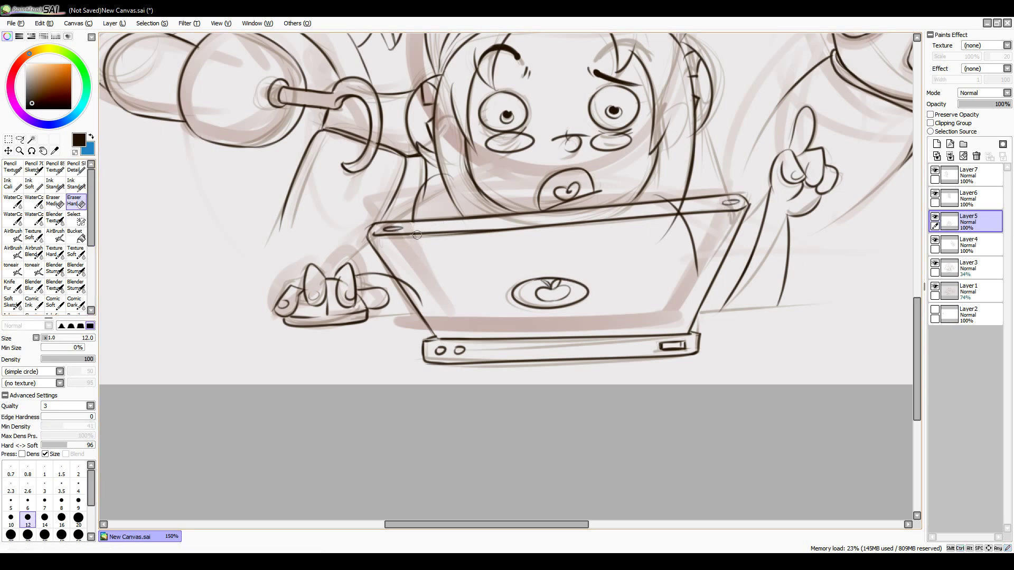
pyautogui.moveTo(694, 221)
pyautogui.mouseDown()
pyautogui.moveTo(674, 222)
pyautogui.moveTo(684, 223)
pyautogui.moveTo(695, 277)
pyautogui.mouseUp()
pyautogui.moveTo(671, 210)
pyautogui.mouseDown()
pyautogui.moveTo(691, 203)
pyautogui.moveTo(658, 207)
pyautogui.mouseUp()
pyautogui.moveTo(415, 269)
pyautogui.mouseDown()
pyautogui.moveTo(420, 303)
pyautogui.moveTo(400, 282)
pyautogui.mouseUp()
pyautogui.press('e')
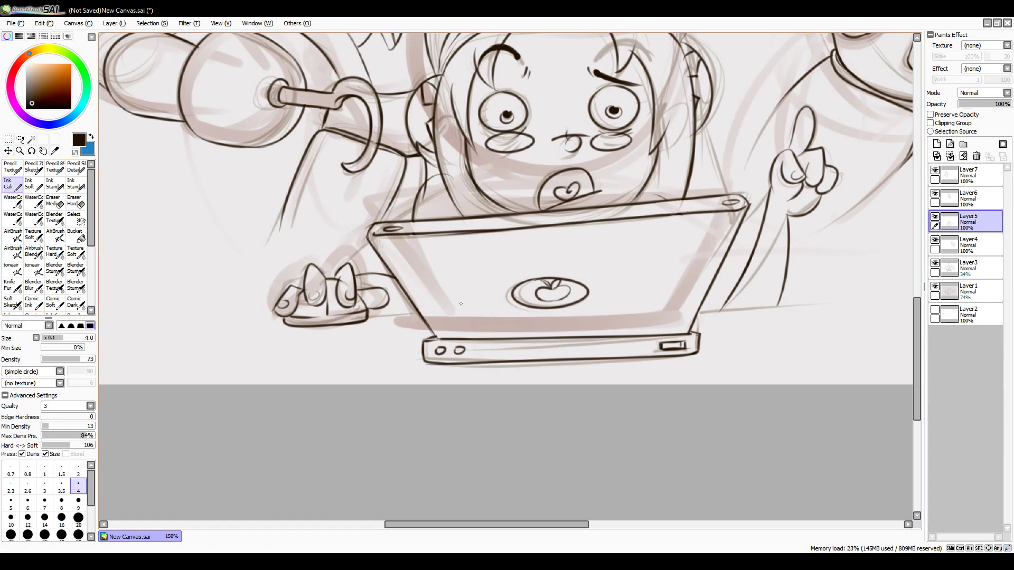
# Step: Ink the table edge on both sides of the laptop and the short line at the guard's raised arm
pyautogui.moveTo(420, 317)
pyautogui.mouseDown()
pyautogui.moveTo(367, 316)
pyautogui.moveTo(419, 318)
pyautogui.mouseUp()
pyautogui.moveTo(699, 312); pyautogui.dragTo(841, 303)
pyautogui.moveTo(718, 273); pyautogui.dragTo(732, 289)
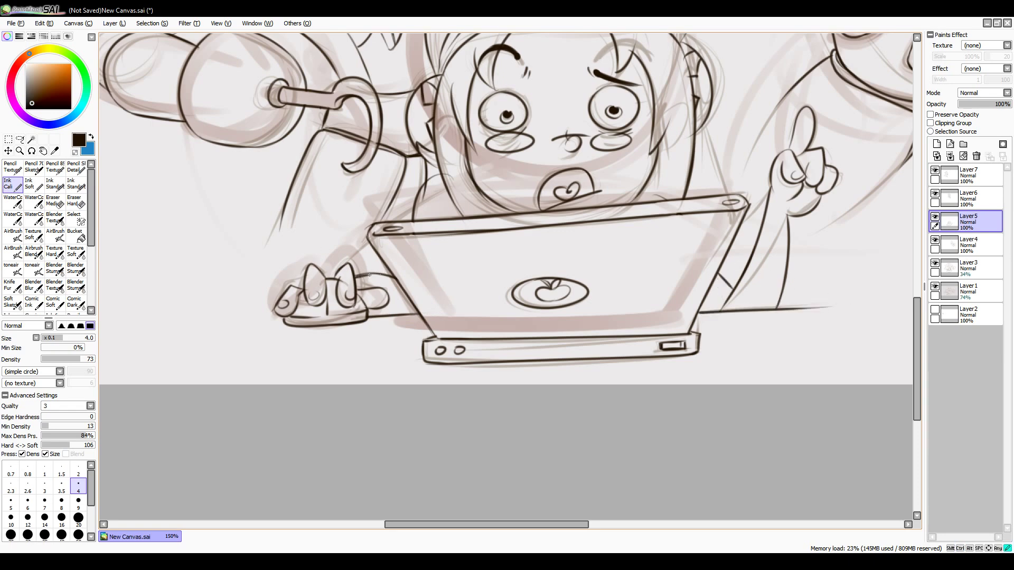
pyautogui.moveTo(440, 76); pyautogui.dragTo(423, 156)
# Step: Ink the outlined block letters on the front of the guard's cap, beside the bear's fingers
pyautogui.scroll(5, 527, 149)
pyautogui.moveTo(501, 123)
pyautogui.mouseDown()
pyautogui.moveTo(479, 129)
pyautogui.moveTo(542, 120)
pyautogui.mouseUp()
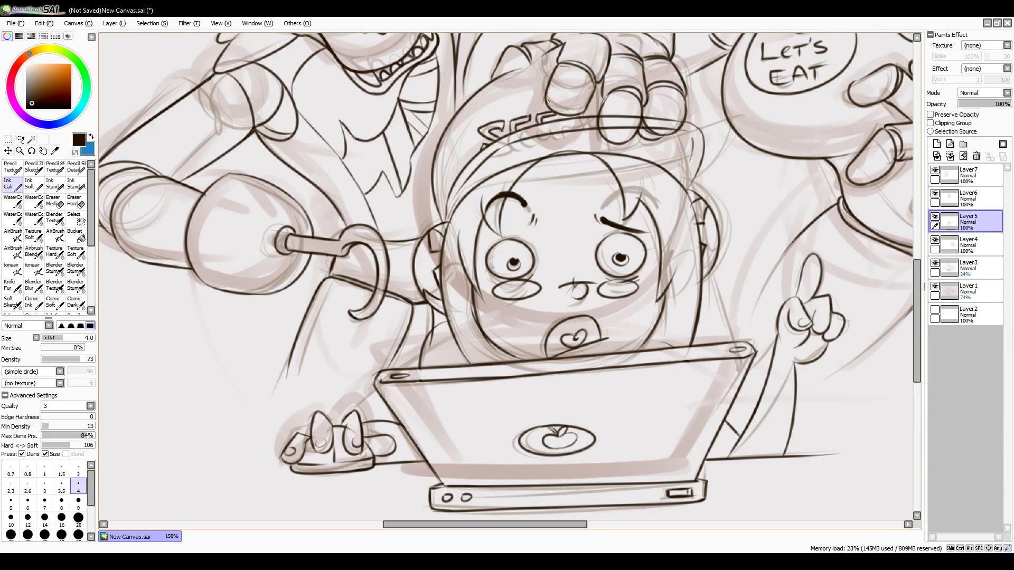
pyautogui.moveTo(442, 226); pyautogui.dragTo(461, 260)
pyautogui.moveTo(581, 140)
pyautogui.mouseDown()
pyautogui.moveTo(572, 197)
pyautogui.moveTo(537, 163)
pyautogui.moveTo(549, 201)
pyautogui.mouseUp()
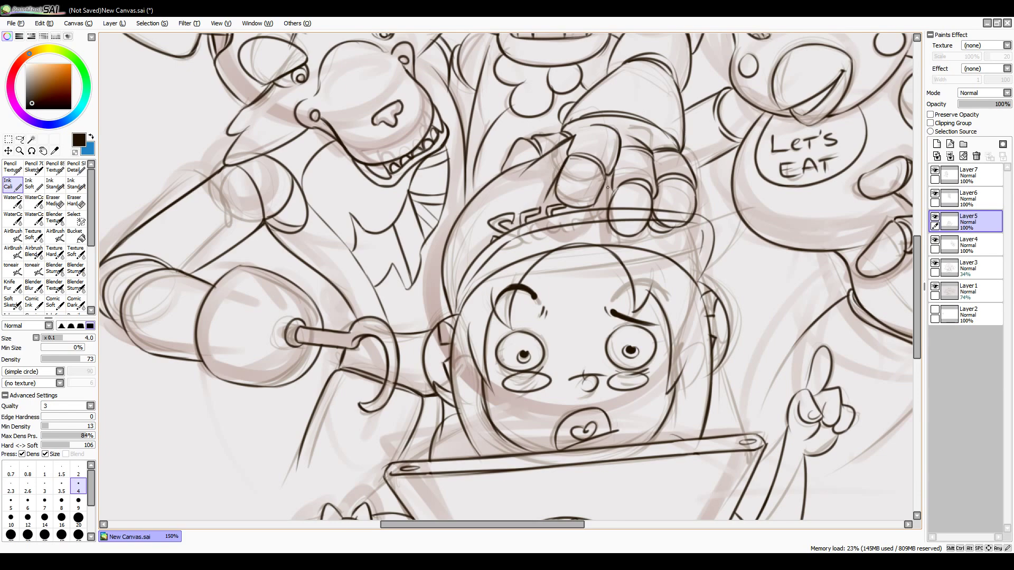
# Step: Lasso both of the chick's eyes on Layer4 and stretch them taller with Free Deform
pyautogui.moveTo(429, 257); pyautogui.dragTo(461, 408)
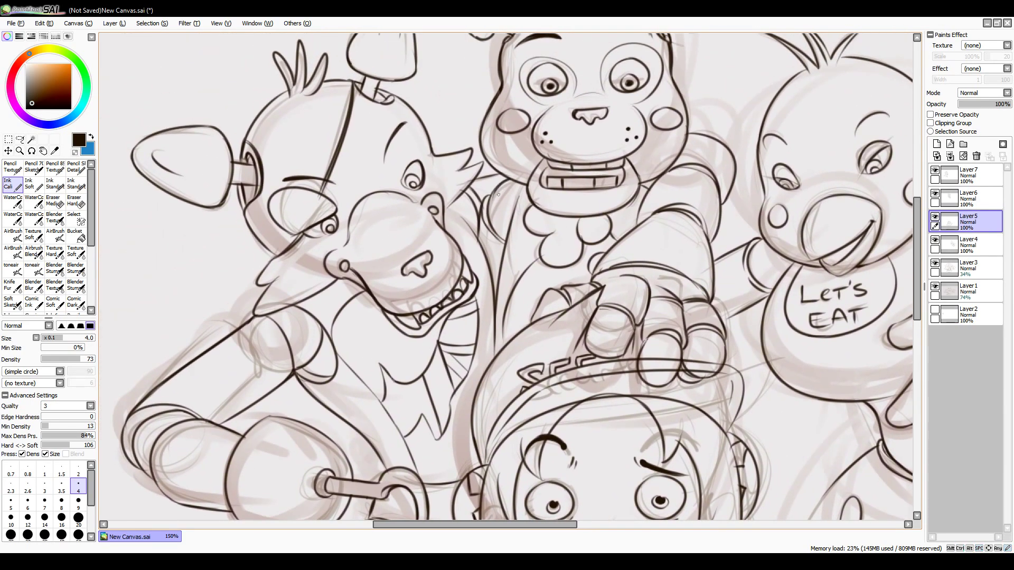
pyautogui.moveTo(498, 194)
pyautogui.mouseDown()
pyautogui.moveTo(321, 185)
pyautogui.moveTo(306, 226)
pyautogui.moveTo(266, 163)
pyautogui.mouseUp()
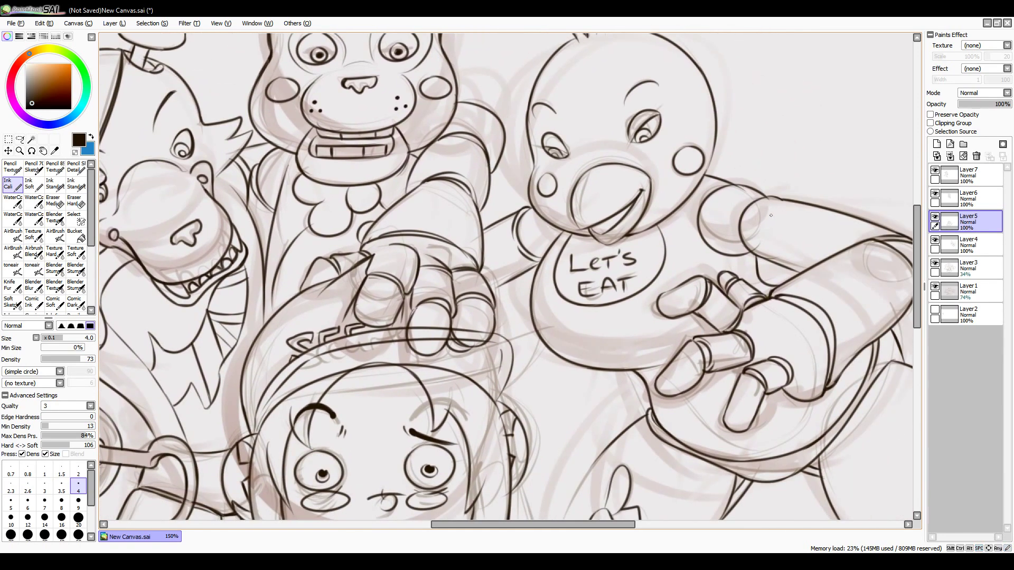
pyautogui.moveTo(331, 204)
pyautogui.mouseDown()
pyautogui.moveTo(578, 295)
pyautogui.moveTo(250, 273)
pyautogui.mouseUp()
pyautogui.click(967, 243)
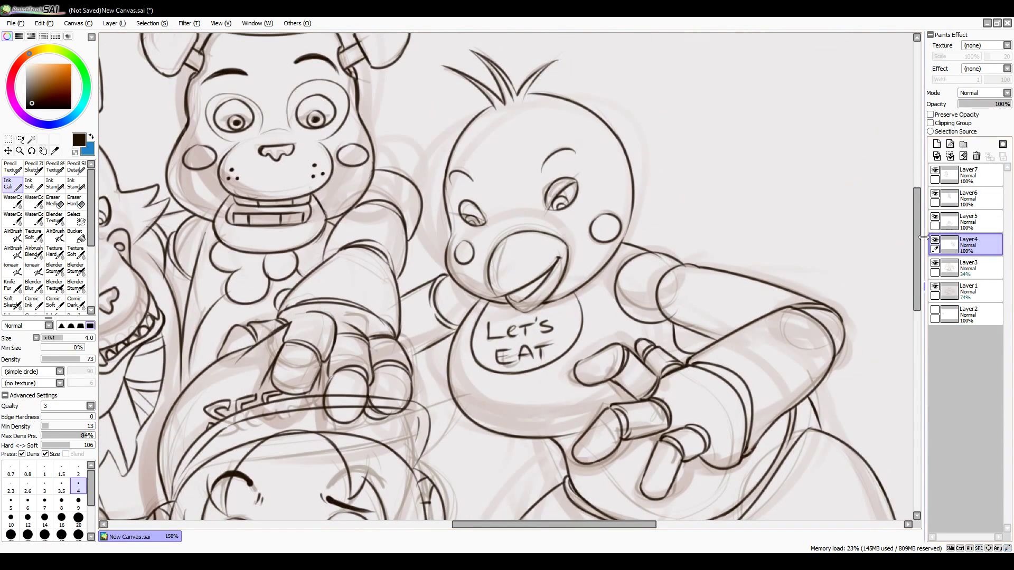
pyautogui.click(20, 138)
pyautogui.moveTo(457, 199)
pyautogui.mouseDown()
pyautogui.moveTo(493, 216)
pyautogui.moveTo(580, 213)
pyautogui.moveTo(455, 208)
pyautogui.mouseUp()
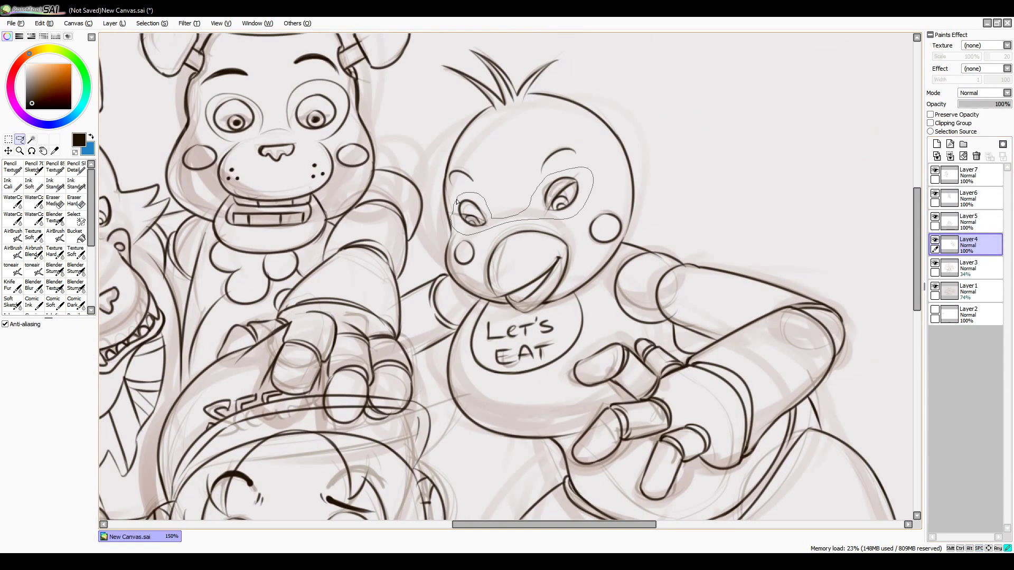
pyautogui.hotkey('ctrl', 't')
pyautogui.click(5, 374)
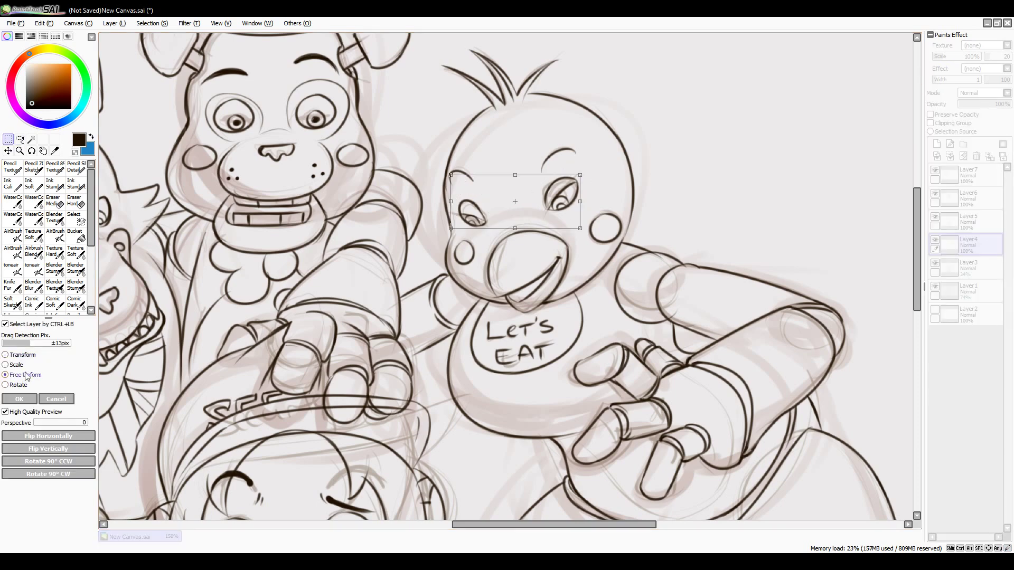
pyautogui.moveTo(516, 167); pyautogui.dragTo(582, 239)
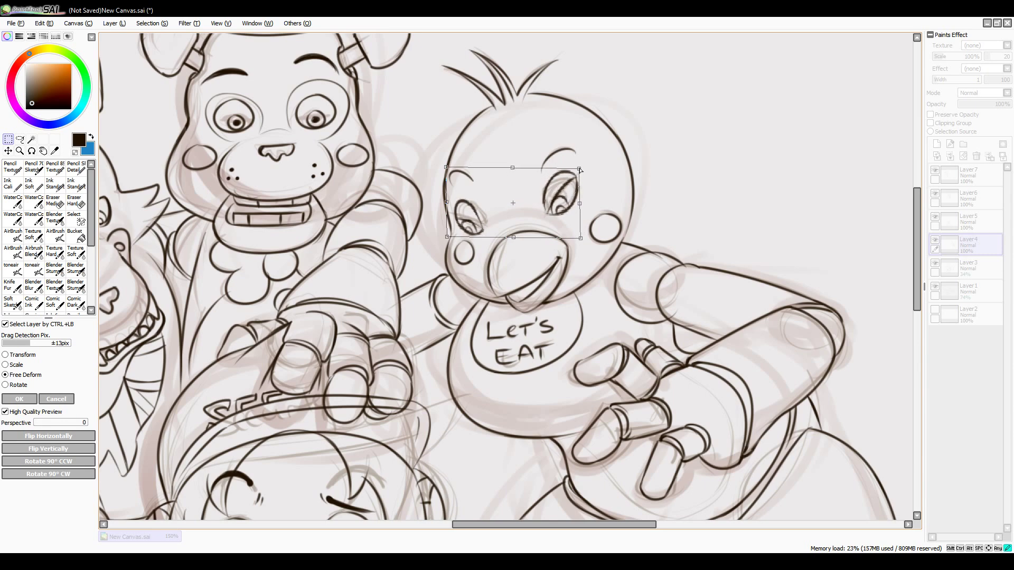
pyautogui.click(21, 399)
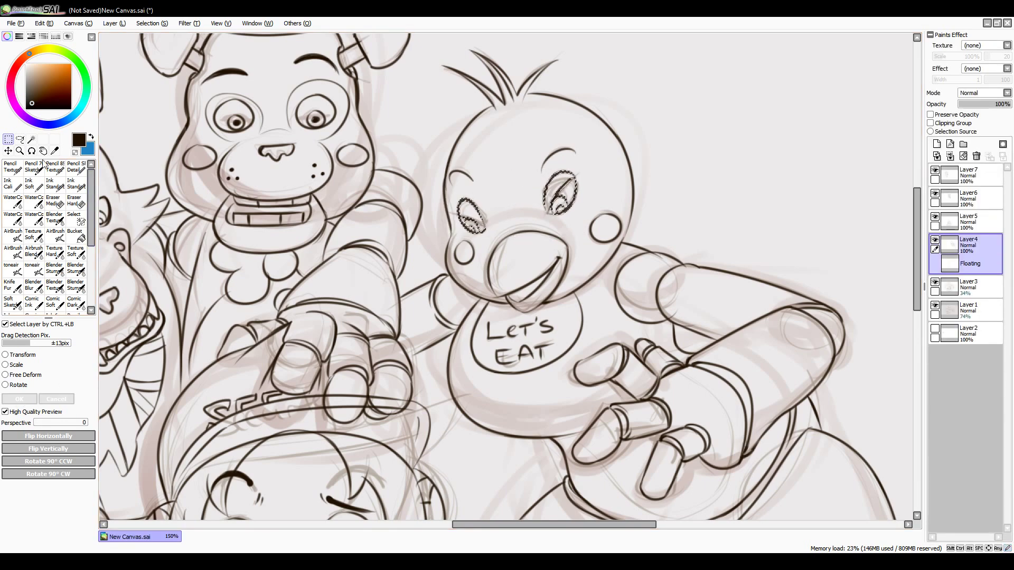
# Step: Deselect the chick's eyes and ink its eyebrows and pupils thicker and darker
pyautogui.press('n')
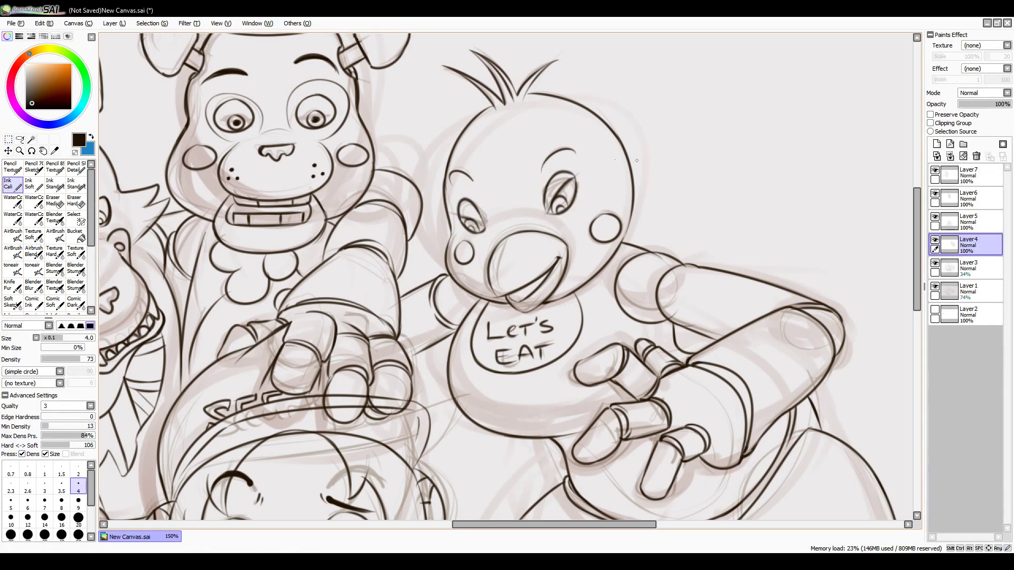
pyautogui.moveTo(538, 171)
pyautogui.mouseDown()
pyautogui.moveTo(564, 153)
pyautogui.moveTo(540, 182)
pyautogui.mouseUp()
pyautogui.moveTo(450, 177); pyautogui.dragTo(472, 180)
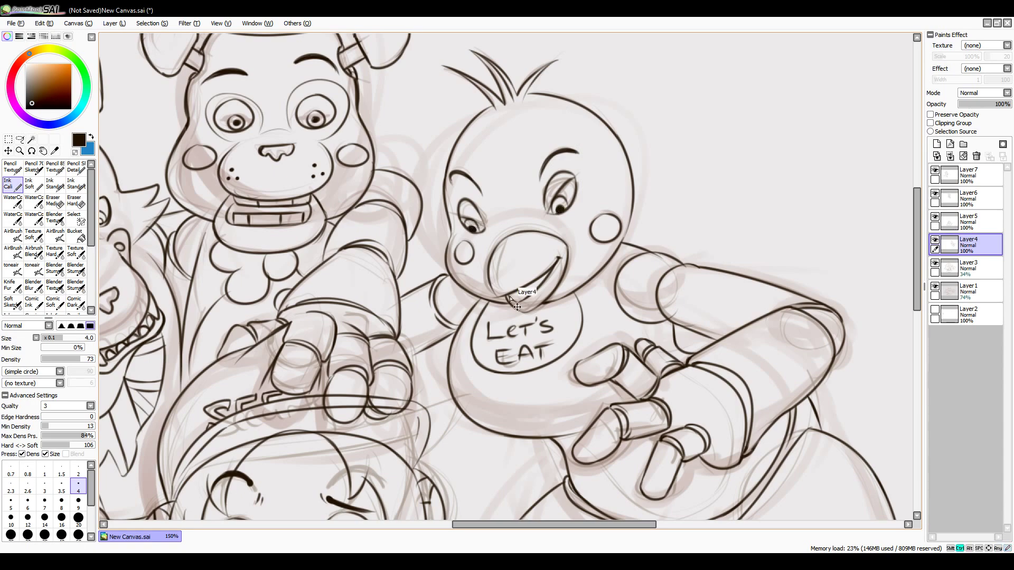
# Step: Add a new layer above the other line art layers for objects beside the laptop
pyautogui.moveTo(438, 305); pyautogui.dragTo(524, 175)
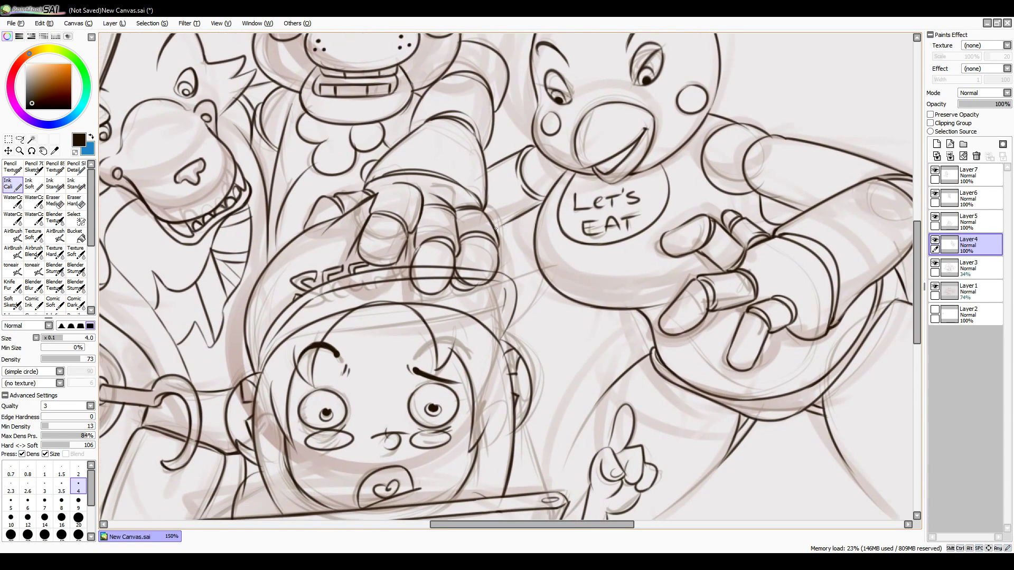
pyautogui.moveTo(501, 228); pyautogui.dragTo(530, 116)
pyautogui.scroll(-4, 547, 314)
pyautogui.scroll(4, 486, 423)
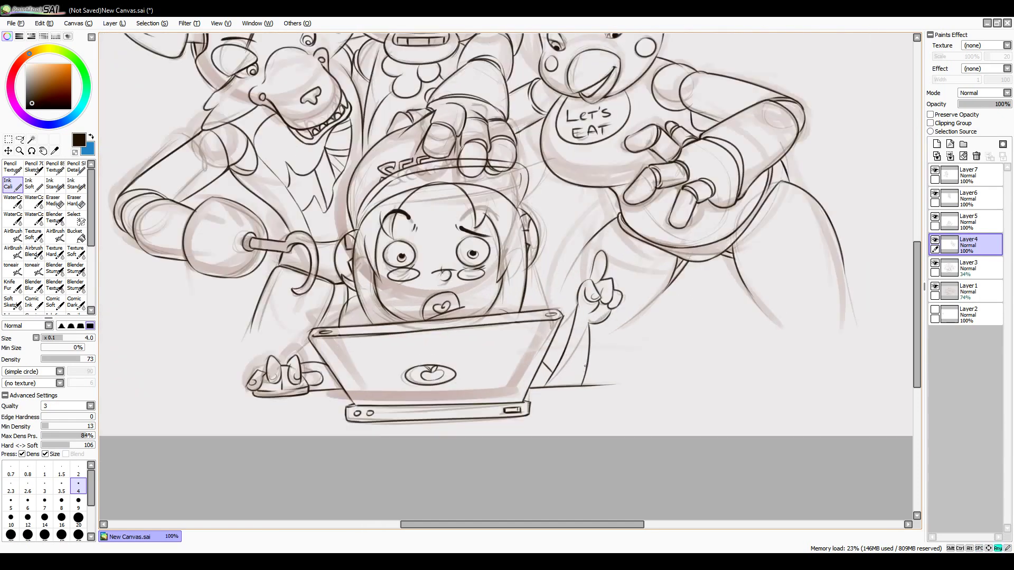
pyautogui.click(936, 144)
pyautogui.moveTo(640, 332)
pyautogui.mouseDown()
pyautogui.moveTo(643, 309)
pyautogui.moveTo(748, 295)
pyautogui.mouseUp()
pyautogui.hotkey('ctrl', 'z')
pyautogui.moveTo(634, 326); pyautogui.dragTo(735, 295)
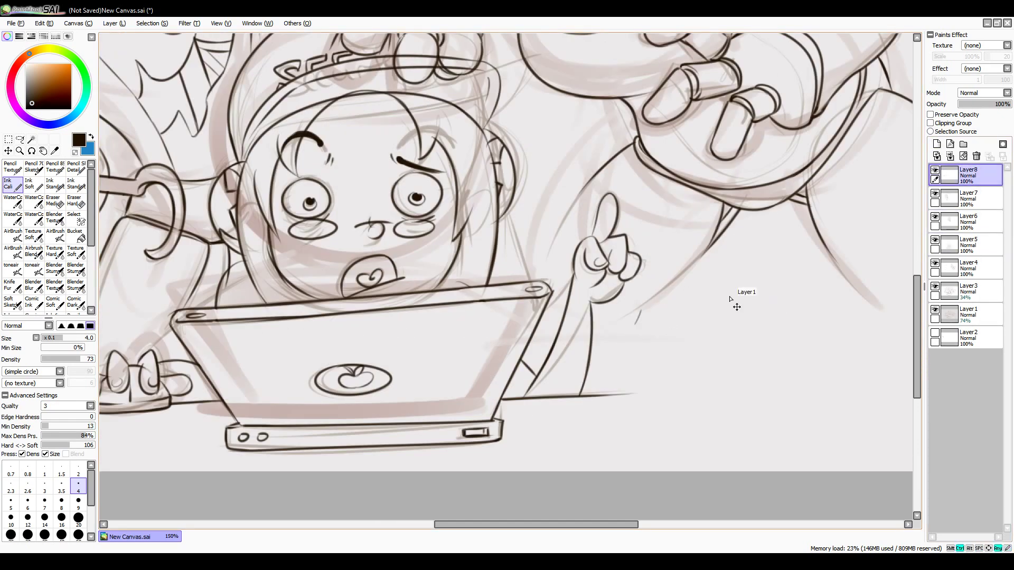
pyautogui.moveTo(634, 327); pyautogui.dragTo(735, 294)
pyautogui.hotkey('ctrl', 'z')
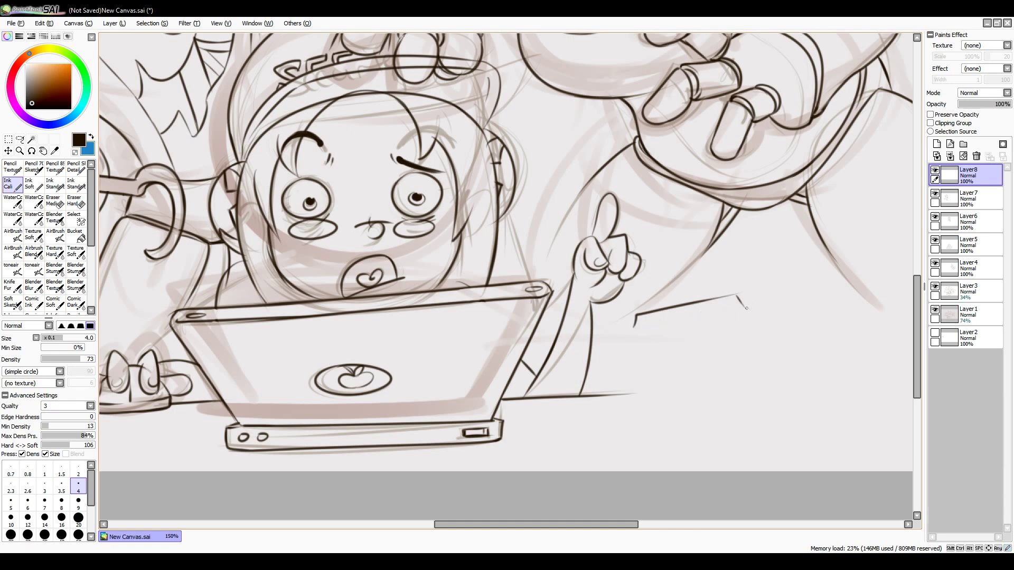
pyautogui.moveTo(634, 327); pyautogui.dragTo(734, 296)
pyautogui.hotkey('ctrl', 'z')
# Step: Ink a drink cup's lid beside the guard's raised hand, with small bumps along the rim and a bent straw
pyautogui.moveTo(636, 327); pyautogui.dragTo(759, 304)
pyautogui.moveTo(676, 304)
pyautogui.mouseDown()
pyautogui.moveTo(671, 252)
pyautogui.moveTo(686, 239)
pyautogui.moveTo(672, 283)
pyautogui.moveTo(686, 302)
pyautogui.mouseUp()
pyautogui.moveTo(689, 241); pyautogui.dragTo(685, 240)
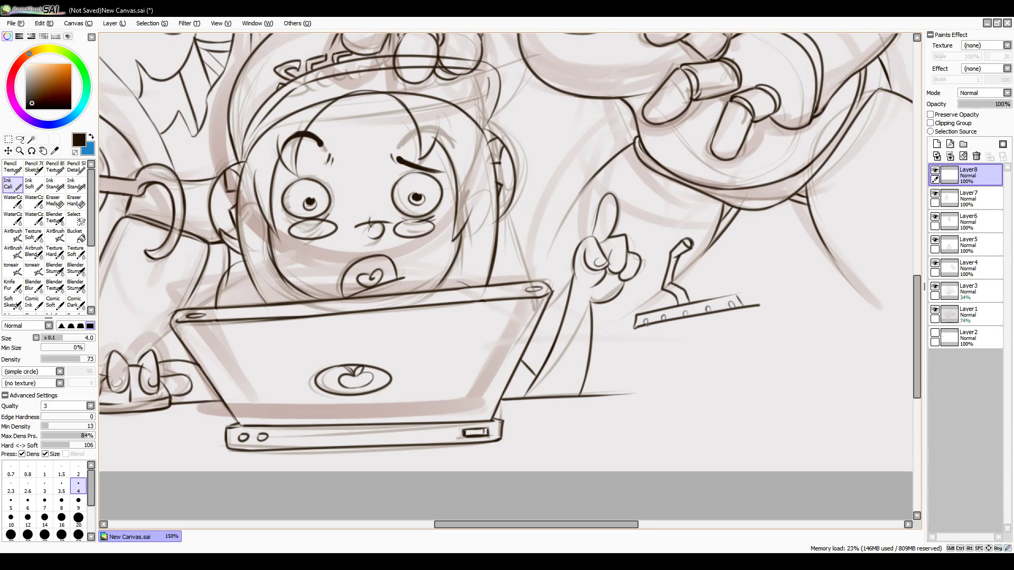
pyautogui.moveTo(738, 299); pyautogui.dragTo(735, 314)
# Step: Ink the cup's tapered sides and curved base, and erase the line overshooting the lid's right end
pyautogui.moveTo(649, 327); pyautogui.dragTo(660, 401)
pyautogui.moveTo(738, 309); pyautogui.dragTo(731, 406)
pyautogui.moveTo(660, 424); pyautogui.dragTo(731, 412)
pyautogui.hotkey('ctrl', 'z')
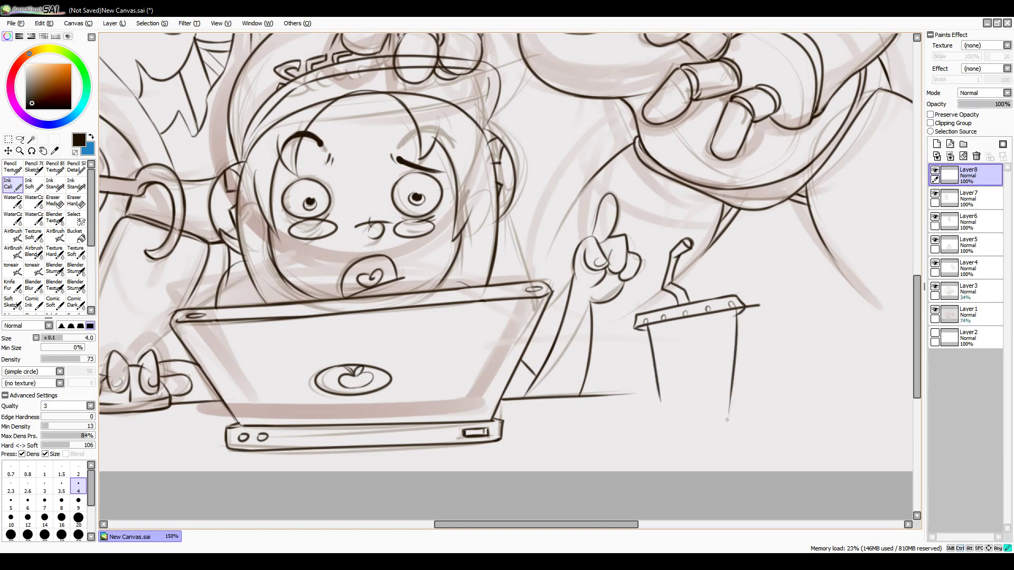
pyautogui.moveTo(660, 423); pyautogui.dragTo(732, 408)
pyautogui.moveTo(660, 394)
pyautogui.mouseDown()
pyautogui.moveTo(663, 427)
pyautogui.moveTo(679, 427)
pyautogui.mouseUp()
pyautogui.hotkey('ctrl', 'z')
pyautogui.press('e')
pyautogui.moveTo(750, 302); pyautogui.dragTo(728, 323)
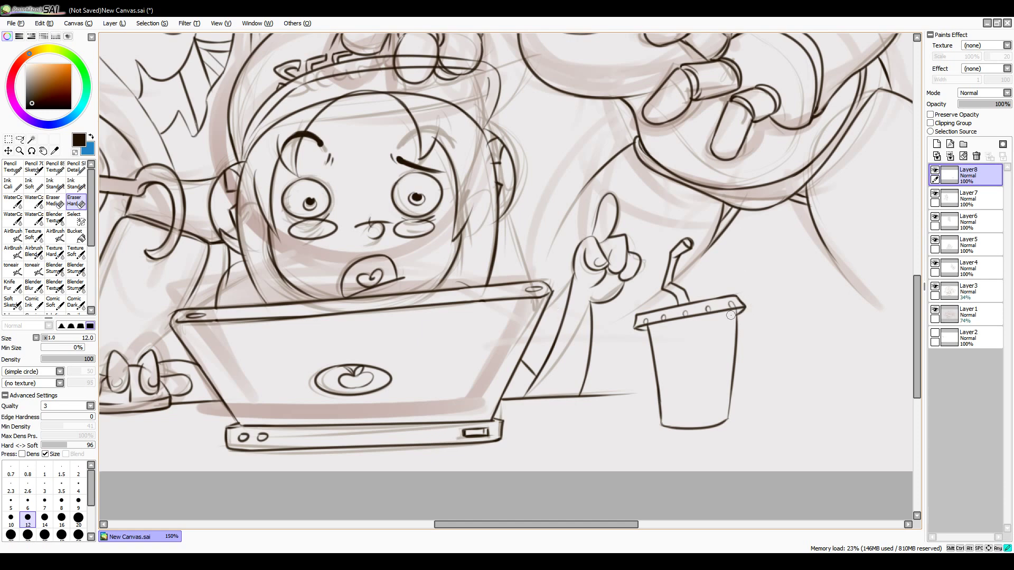
# Step: Extend the inked table edge from the guard's raised arm to the drink cup
pyautogui.press('n')
pyautogui.moveTo(617, 394); pyautogui.dragTo(657, 391)
pyautogui.hotkey('ctrl', 'z')
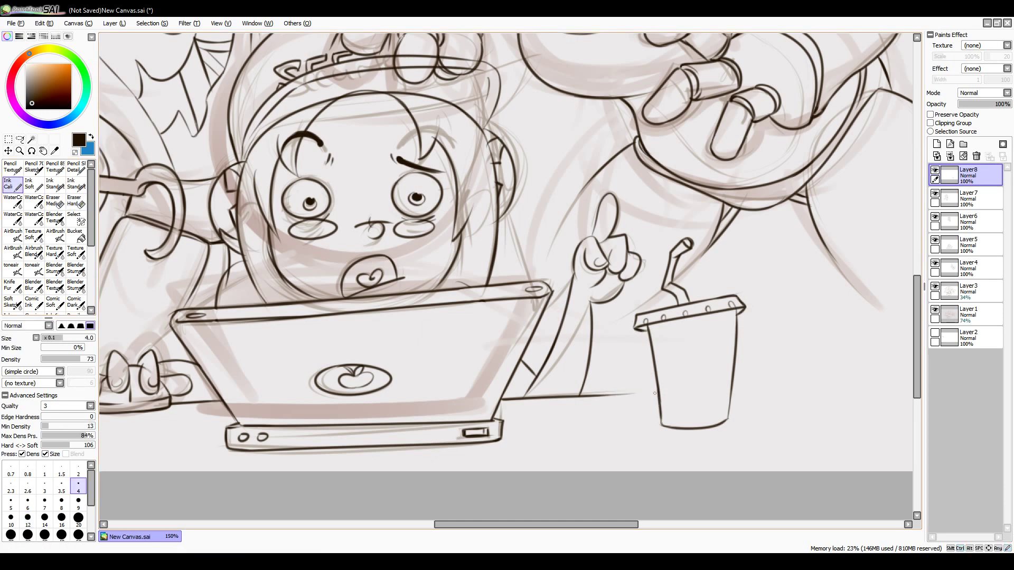
pyautogui.moveTo(583, 395); pyautogui.dragTo(657, 391)
# Step: Ink slanted, outlined block letters on the front of the drink cup
pyautogui.moveTo(697, 364)
pyautogui.mouseDown()
pyautogui.moveTo(717, 332)
pyautogui.moveTo(700, 384)
pyautogui.mouseUp()
pyautogui.moveTo(707, 362)
pyautogui.mouseDown()
pyautogui.moveTo(699, 389)
pyautogui.moveTo(718, 387)
pyautogui.moveTo(737, 356)
pyautogui.mouseUp()
pyautogui.moveTo(733, 362)
pyautogui.mouseDown()
pyautogui.moveTo(726, 399)
pyautogui.moveTo(715, 374)
pyautogui.moveTo(720, 417)
pyautogui.mouseUp()
pyautogui.moveTo(688, 359)
pyautogui.mouseDown()
pyautogui.moveTo(793, 360)
pyautogui.moveTo(814, 378)
pyautogui.moveTo(803, 390)
pyautogui.mouseUp()
pyautogui.moveTo(813, 347); pyautogui.dragTo(830, 353)
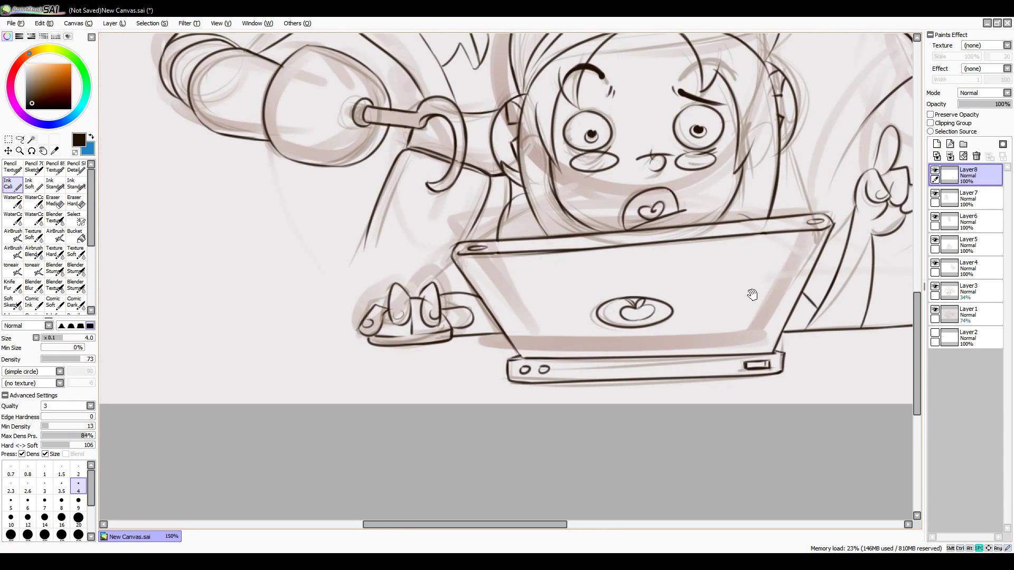
# Step: Ink the table edge extending left from the guard's hand on the mouse
pyautogui.moveTo(576, 367); pyautogui.dragTo(751, 292)
pyautogui.moveTo(285, 341); pyautogui.dragTo(369, 337)
pyautogui.scroll(-4, 536, 332)
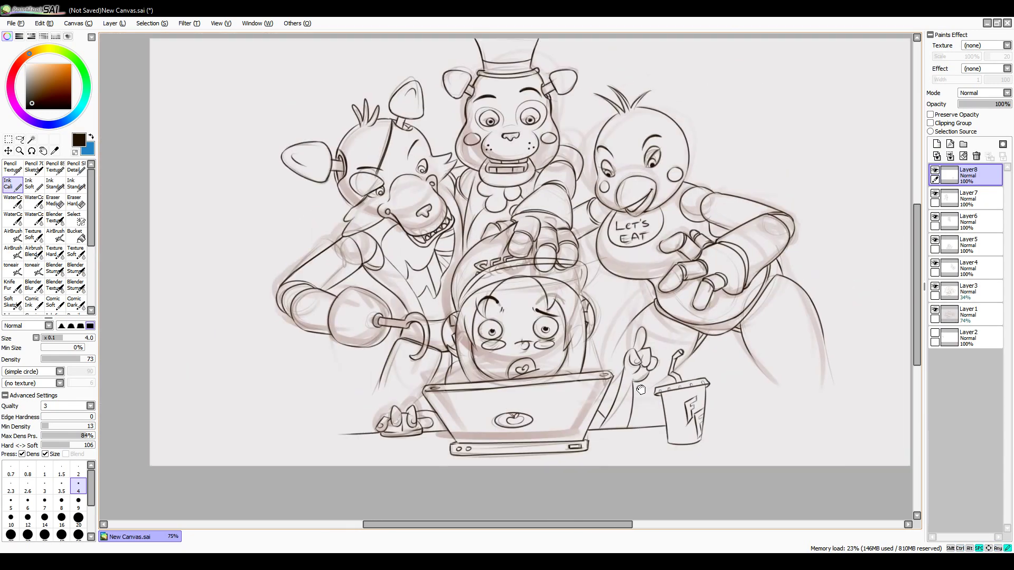
# Step: Show Layer2 beneath the sketch layers and fill it with a mid grey
pyautogui.click(934, 333)
pyautogui.click(969, 338)
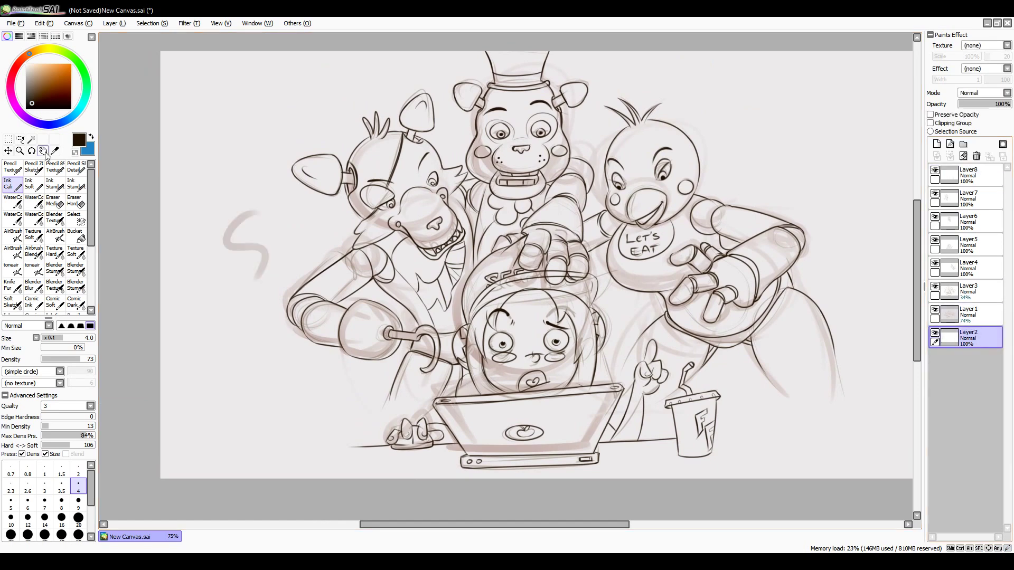
pyautogui.click(935, 310)
pyautogui.click(935, 310)
pyautogui.click(76, 235)
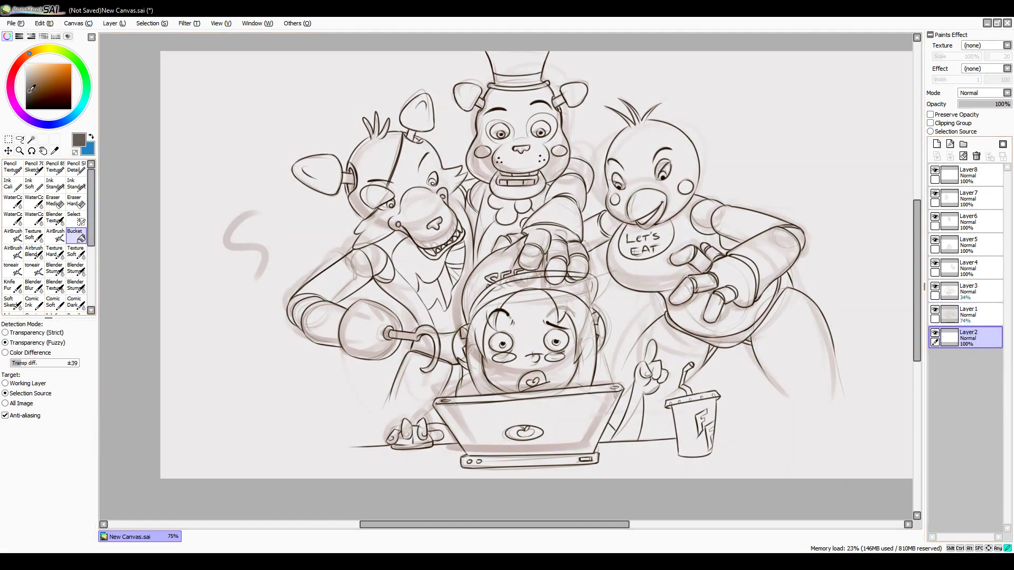
pyautogui.click(28, 91)
pyautogui.click(29, 95)
pyautogui.click(211, 106)
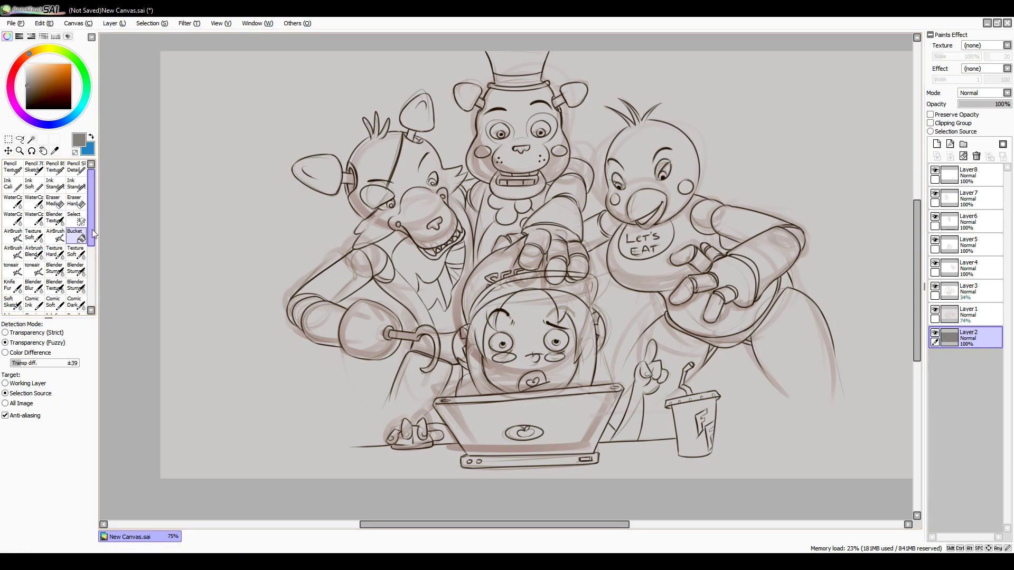
# Step: Sketch rectangular wall panels in perspective behind the chick on Layer2, using the Marker in dark grey
pyautogui.press('m')
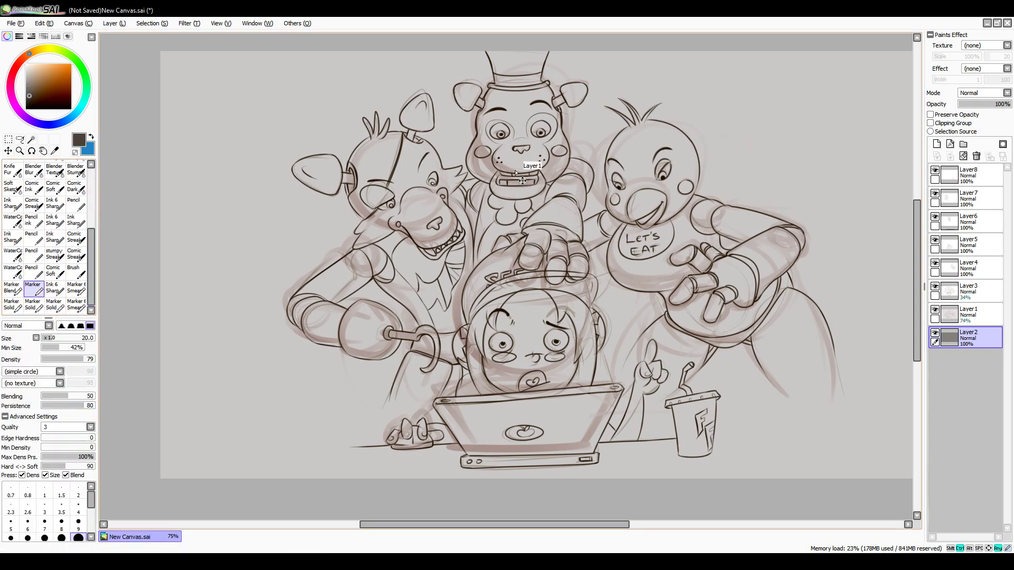
pyautogui.click(28, 101)
pyautogui.moveTo(829, 139); pyautogui.dragTo(826, 193)
pyautogui.moveTo(842, 138); pyautogui.dragTo(756, 136)
pyautogui.moveTo(760, 178); pyautogui.dragTo(829, 212)
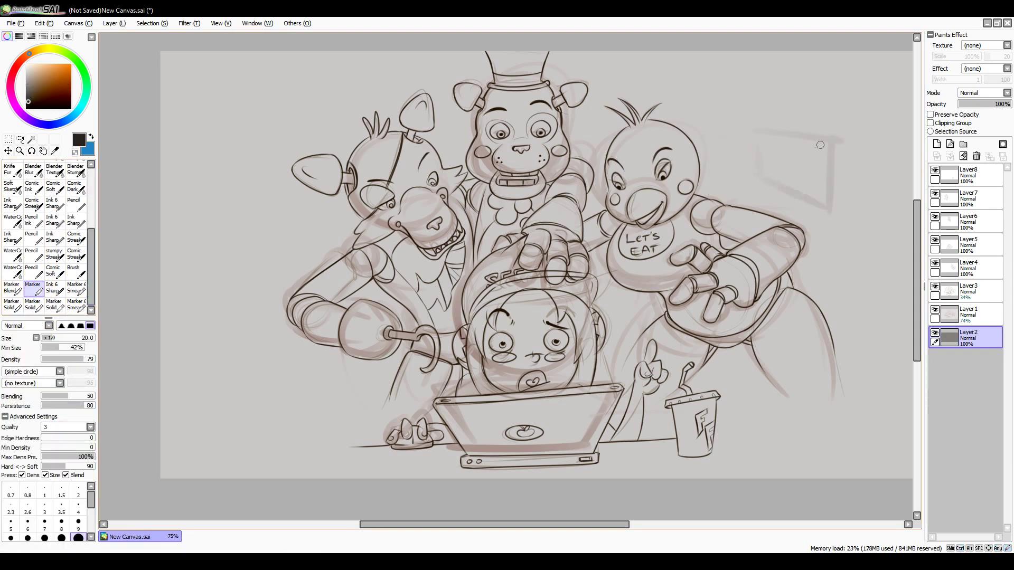
pyautogui.moveTo(745, 129)
pyautogui.mouseDown()
pyautogui.moveTo(750, 175)
pyautogui.moveTo(758, 173)
pyautogui.mouseUp()
pyautogui.moveTo(751, 176); pyautogui.dragTo(708, 162)
pyautogui.moveTo(739, 114)
pyautogui.mouseDown()
pyautogui.moveTo(699, 117)
pyautogui.moveTo(704, 159)
pyautogui.moveTo(819, 133)
pyautogui.mouseUp()
# Step: Sketch a large angled frame and adjoining panel lines on the wall behind the fox's arm
pyautogui.moveTo(346, 201)
pyautogui.mouseDown()
pyautogui.moveTo(290, 209)
pyautogui.moveTo(291, 240)
pyautogui.moveTo(359, 235)
pyautogui.moveTo(364, 221)
pyautogui.mouseUp()
pyautogui.moveTo(270, 195); pyautogui.dragTo(219, 221)
pyautogui.moveTo(231, 221); pyautogui.dragTo(231, 285)
pyautogui.moveTo(283, 198); pyautogui.dragTo(285, 337)
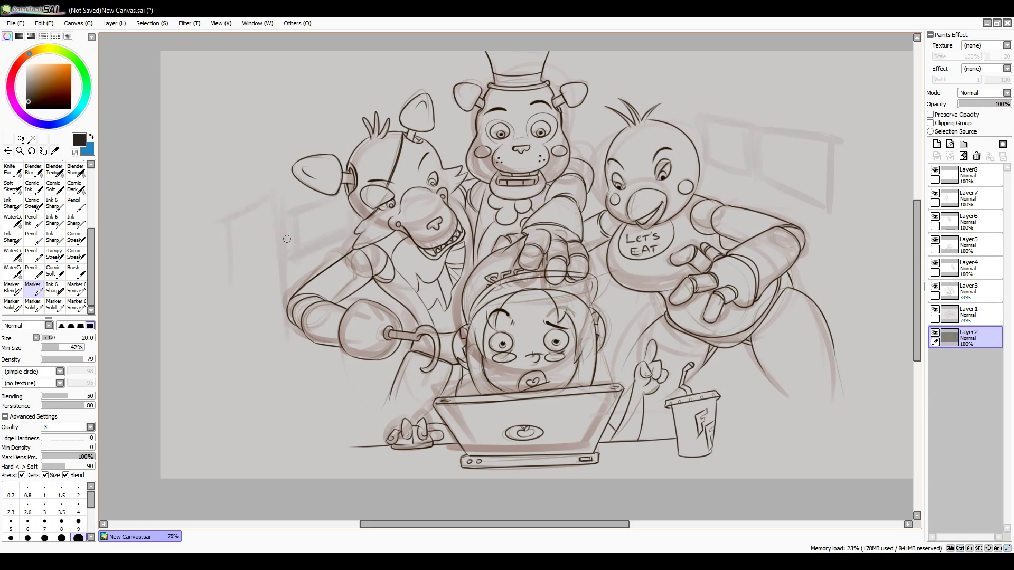
pyautogui.moveTo(226, 217)
pyautogui.mouseDown()
pyautogui.moveTo(225, 383)
pyautogui.moveTo(285, 340)
pyautogui.mouseUp()
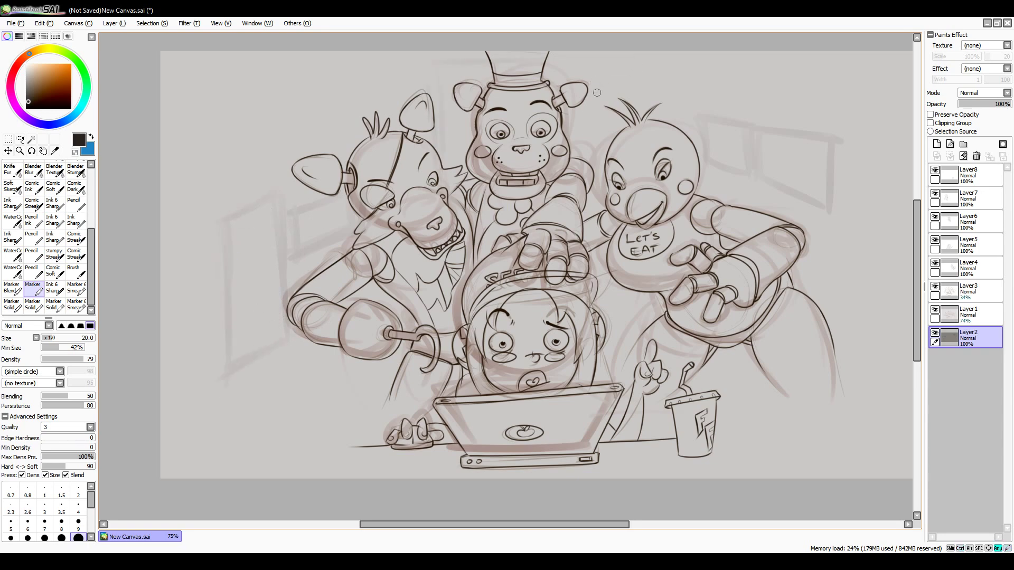
# Step: Sketch a doorway frame behind the bear and a rectangular panel behind the fox's outstretched ear
pyautogui.moveTo(601, 62); pyautogui.dragTo(597, 201)
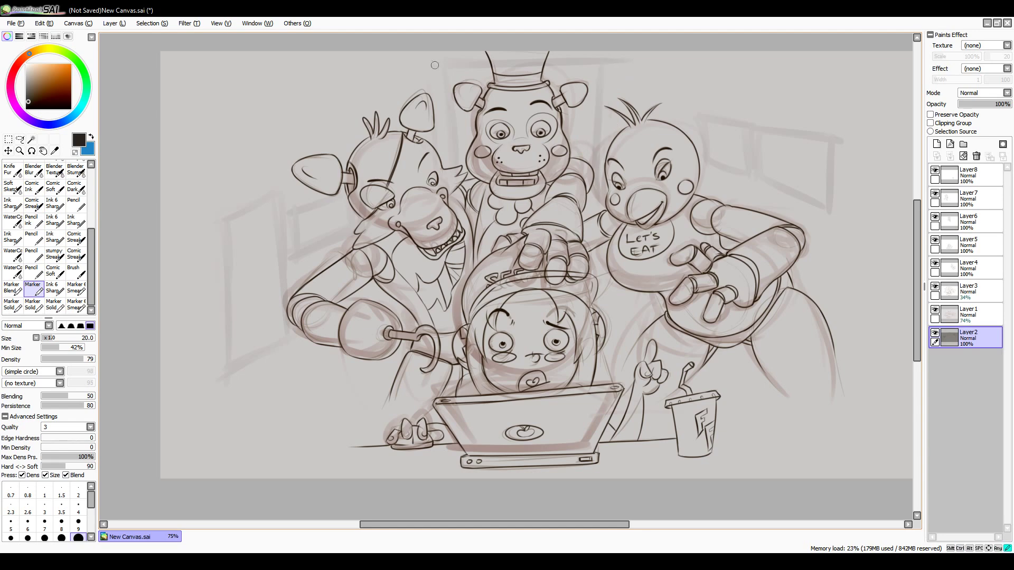
pyautogui.moveTo(633, 59); pyautogui.dragTo(425, 67)
pyautogui.moveTo(277, 192); pyautogui.dragTo(285, 340)
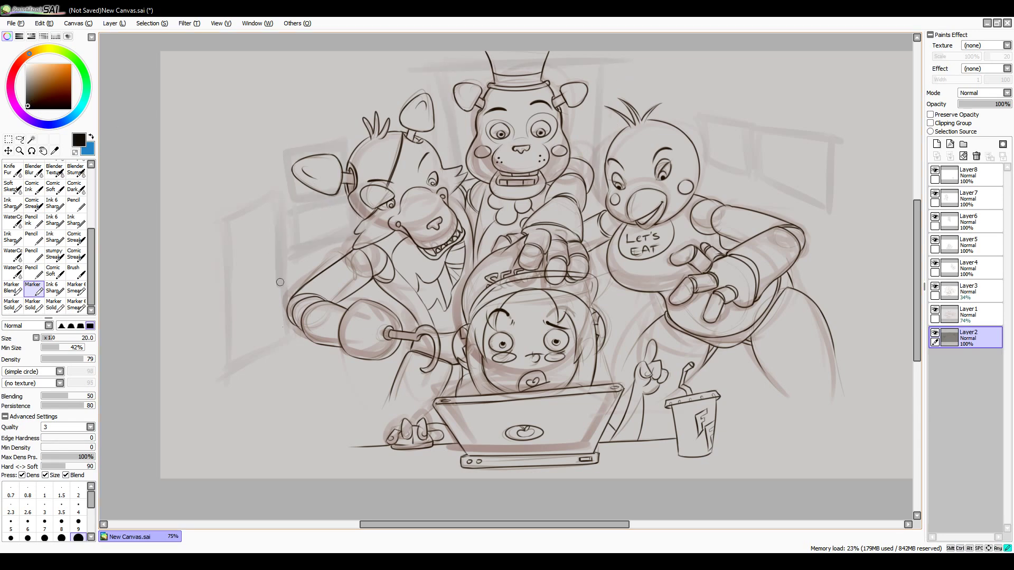
# Step: Darken the large frame left of the fox and strengthen the panel lines behind its shoulder
pyautogui.moveTo(221, 224); pyautogui.dragTo(225, 369)
pyautogui.moveTo(216, 370); pyautogui.dragTo(293, 342)
pyautogui.moveTo(289, 216); pyautogui.dragTo(354, 207)
pyautogui.moveTo(291, 256); pyautogui.dragTo(355, 243)
# Step: Sketch two adjoining boxes on the wall above the chick and an irregular outline curving down behind the fox
pyautogui.moveTo(702, 87); pyautogui.dragTo(704, 115)
pyautogui.moveTo(698, 113); pyautogui.dragTo(763, 112)
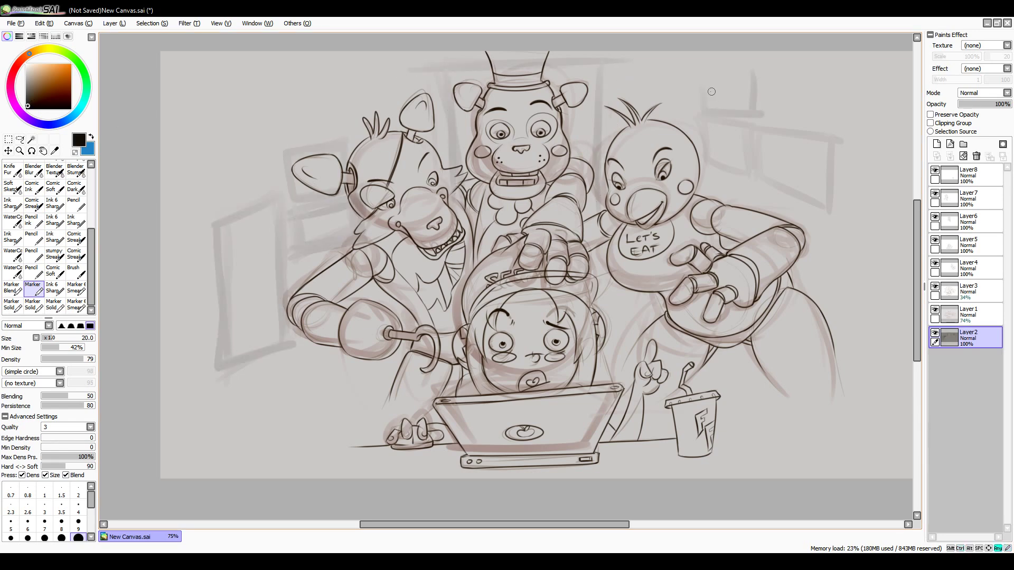
pyautogui.moveTo(685, 78); pyautogui.dragTo(755, 77)
pyautogui.moveTo(758, 79)
pyautogui.mouseDown()
pyautogui.moveTo(759, 111)
pyautogui.moveTo(833, 78)
pyautogui.mouseUp()
pyautogui.moveTo(834, 77); pyautogui.dragTo(834, 124)
pyautogui.moveTo(763, 117); pyautogui.dragTo(832, 120)
pyautogui.moveTo(248, 84); pyautogui.dragTo(338, 53)
pyautogui.moveTo(338, 56)
pyautogui.mouseDown()
pyautogui.moveTo(317, 89)
pyautogui.moveTo(278, 117)
pyautogui.moveTo(262, 195)
pyautogui.moveTo(264, 312)
pyautogui.mouseUp()
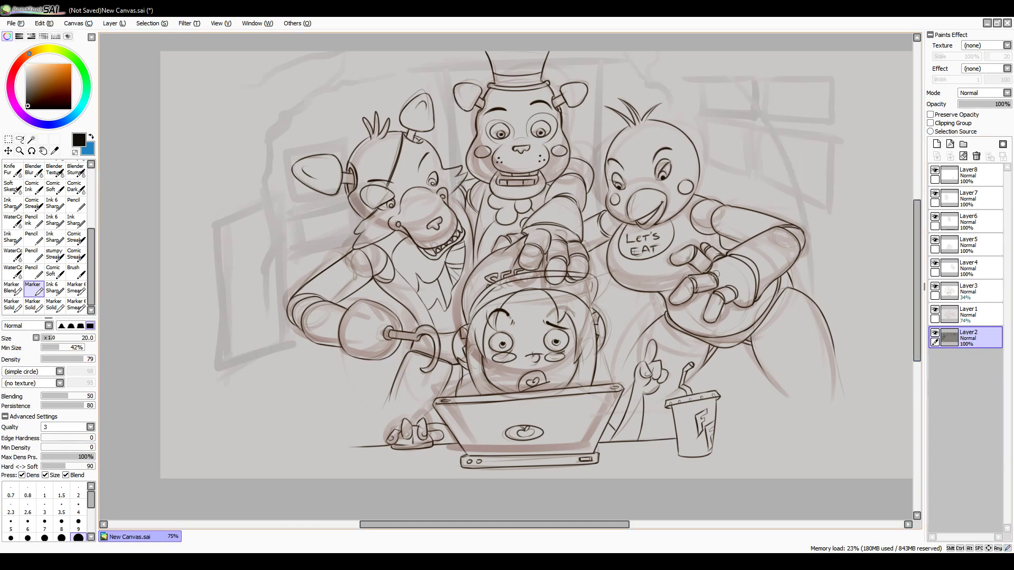
# Step: Paint grey shadow masses left of the fox and beside the drink cup with Marker Solid at size 60
pyautogui.click(32, 304)
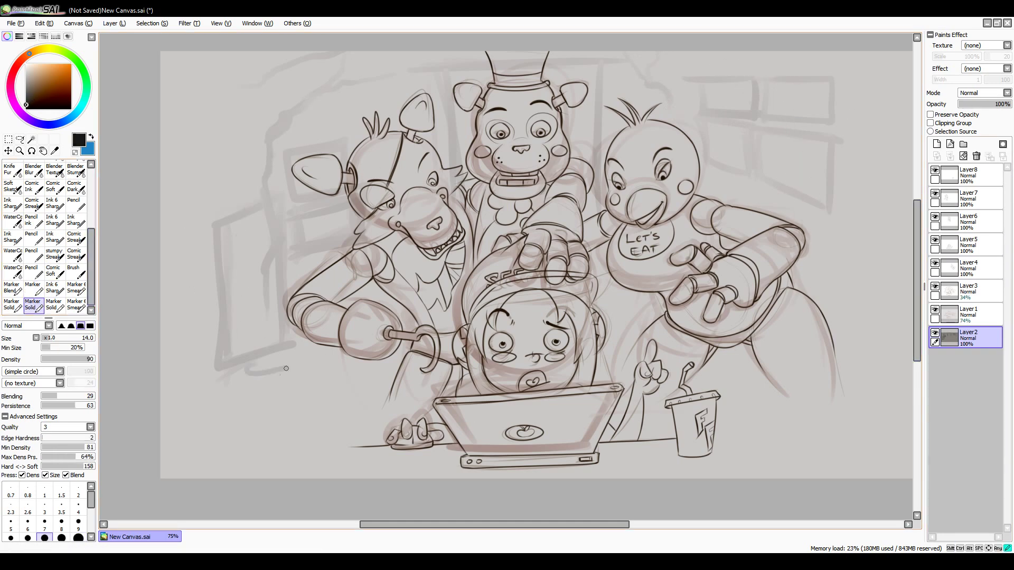
pyautogui.moveTo(327, 417)
pyautogui.mouseDown()
pyautogui.moveTo(277, 388)
pyautogui.moveTo(340, 417)
pyautogui.moveTo(265, 464)
pyautogui.moveTo(226, 380)
pyautogui.moveTo(235, 222)
pyautogui.mouseUp()
pyautogui.moveTo(824, 403); pyautogui.dragTo(755, 409)
pyautogui.press('[')
pyautogui.press('[')
pyautogui.press('[')
pyautogui.press('[')
pyautogui.press('[')
pyautogui.press('[')
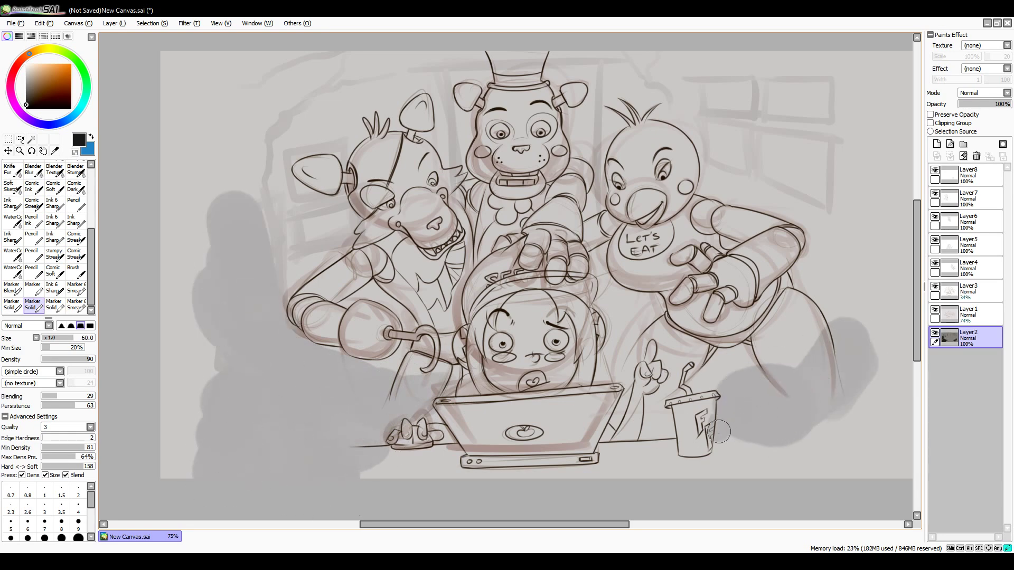
# Step: Extend the grey shading between the characters and around the chick's arm and legs, and switch to the Ink Cali brush
pyautogui.moveTo(606, 374)
pyautogui.mouseDown()
pyautogui.moveTo(607, 264)
pyautogui.moveTo(702, 385)
pyautogui.moveTo(667, 376)
pyautogui.moveTo(839, 306)
pyautogui.moveTo(802, 222)
pyautogui.moveTo(327, 264)
pyautogui.moveTo(412, 367)
pyautogui.mouseUp()
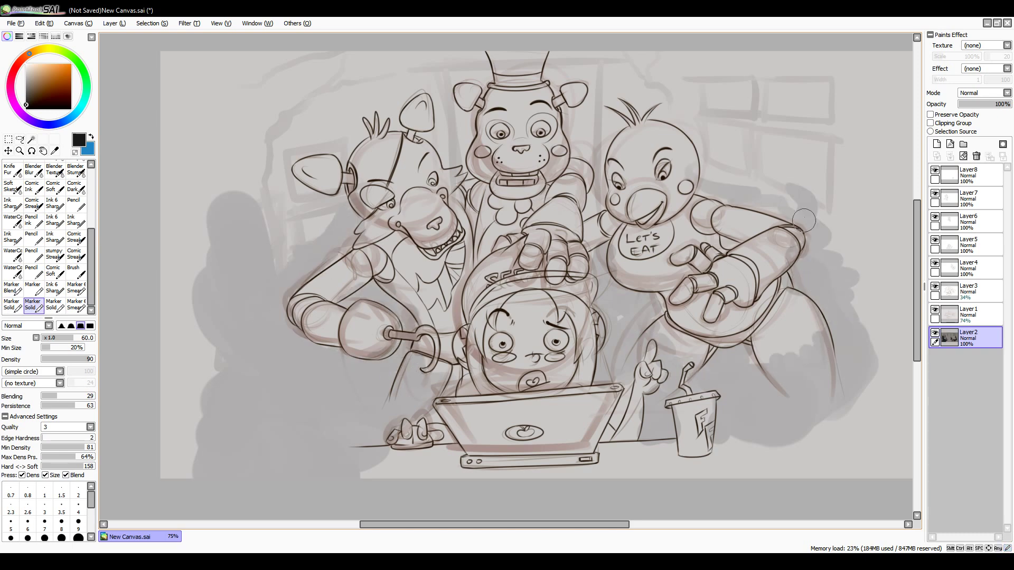
pyautogui.moveTo(803, 220)
pyautogui.mouseDown()
pyautogui.moveTo(702, 158)
pyautogui.moveTo(765, 211)
pyautogui.mouseUp()
pyautogui.moveTo(734, 442); pyautogui.dragTo(792, 467)
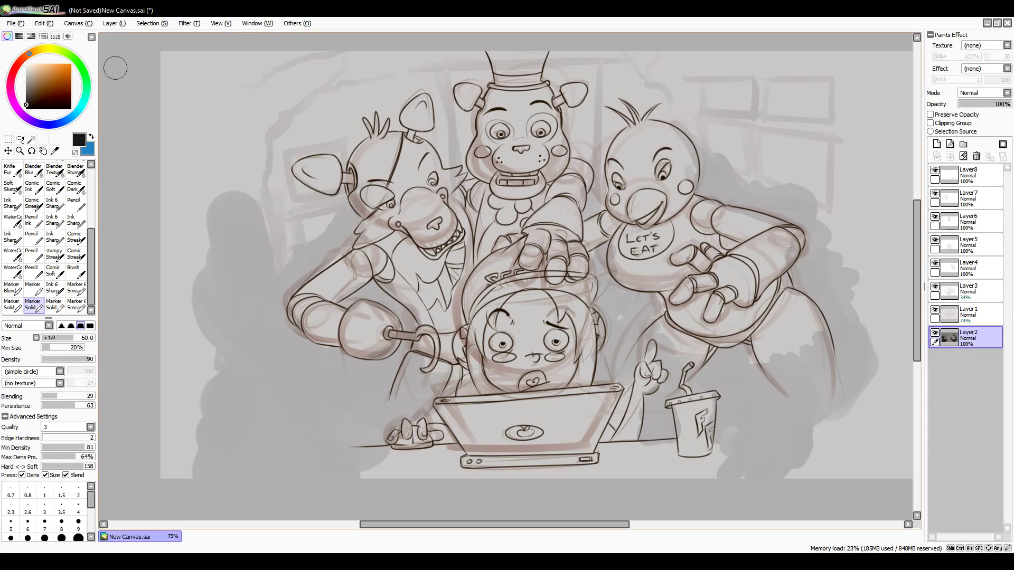
pyautogui.scroll(5, 14, 184)
pyautogui.click(13, 184)
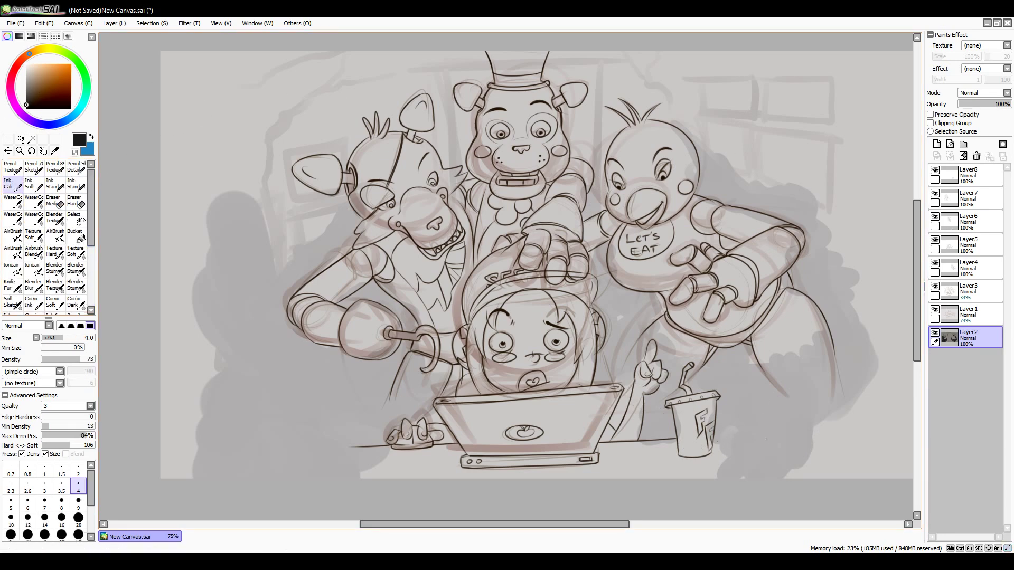
# Step: Sign the artwork in black on Layer1, placing the artist's signature and the year 16 beside the drink cup
pyautogui.click(26, 108)
pyautogui.click(969, 311)
pyautogui.moveTo(765, 436); pyautogui.dragTo(763, 453)
pyautogui.moveTo(755, 438)
pyautogui.mouseDown()
pyautogui.moveTo(784, 448)
pyautogui.moveTo(788, 438)
pyautogui.mouseUp()
pyautogui.moveTo(788, 435); pyautogui.dragTo(790, 458)
pyautogui.click(794, 453)
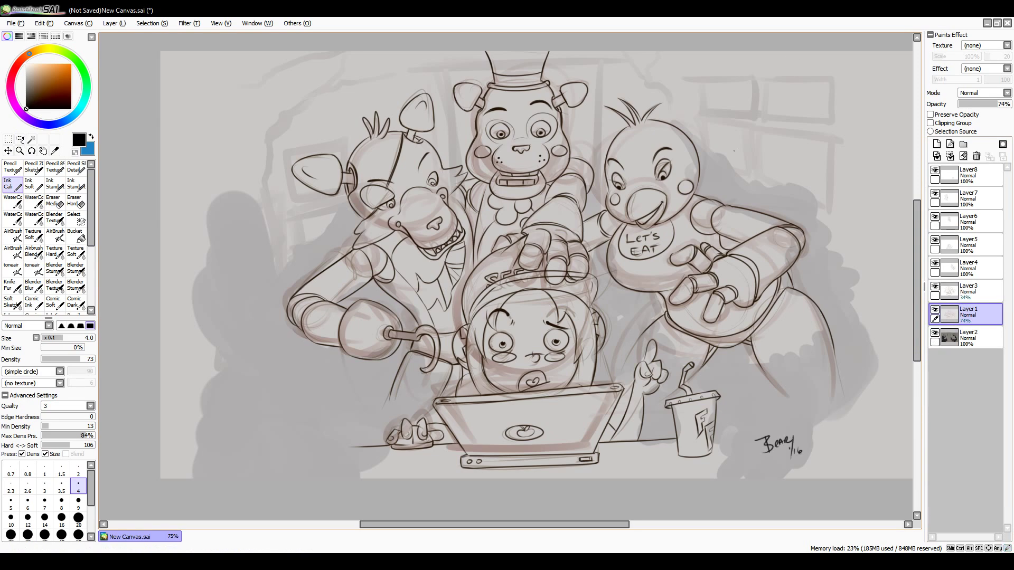
# Step: Hide Layer3 and ink eyelashes on both of the chick's eyes on Layer4 with brush size 3.5
pyautogui.click(935, 287)
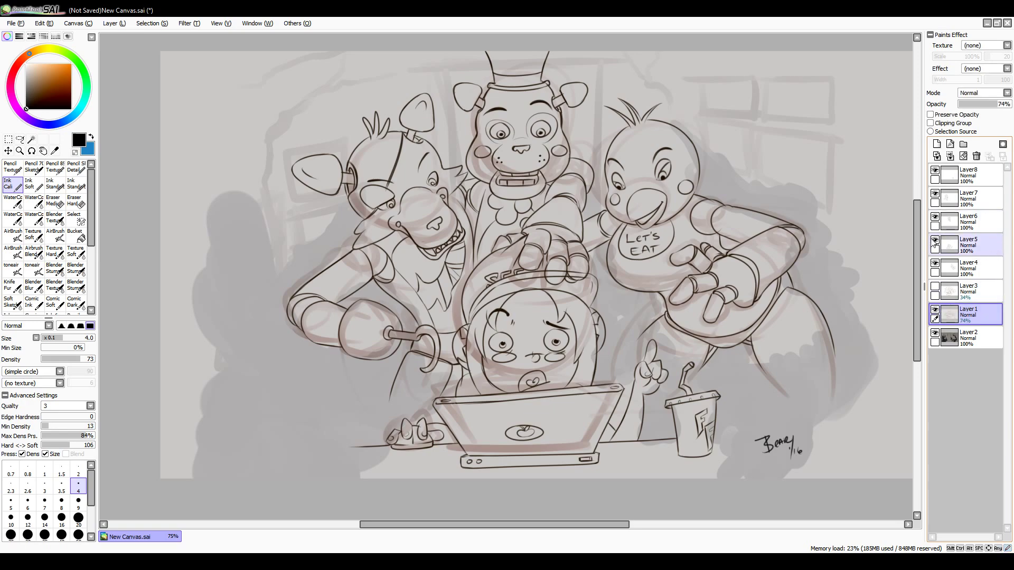
pyautogui.click(969, 266)
pyautogui.press(']')
pyautogui.press(']')
pyautogui.scroll(3, 687, 222)
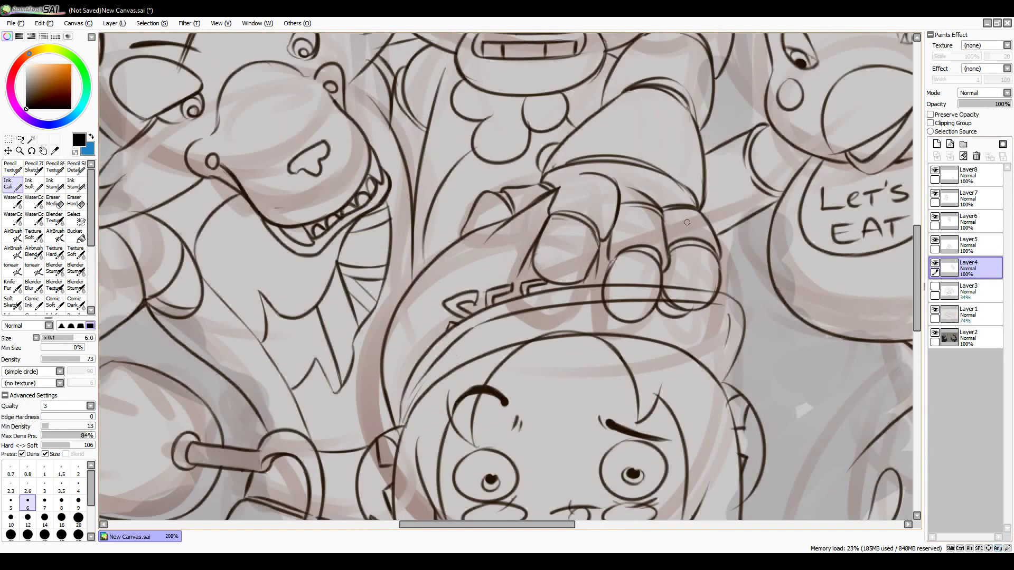
pyautogui.moveTo(686, 222); pyautogui.dragTo(348, 418)
pyautogui.press('[')
pyautogui.press('[')
pyautogui.press('[')
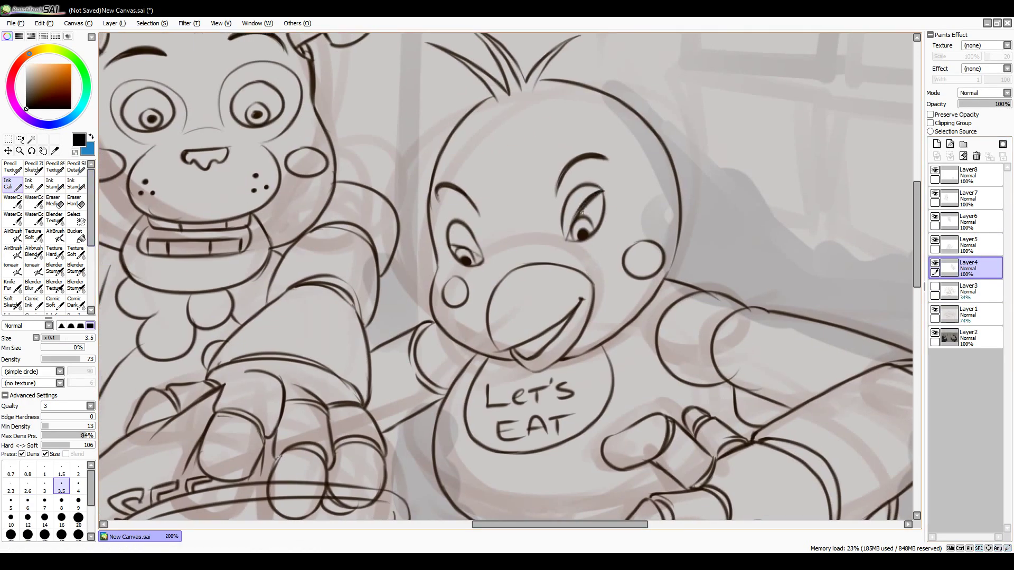
pyautogui.moveTo(582, 212); pyautogui.dragTo(612, 182)
pyautogui.moveTo(442, 227); pyautogui.dragTo(460, 247)
pyautogui.moveTo(468, 249); pyautogui.dragTo(484, 262)
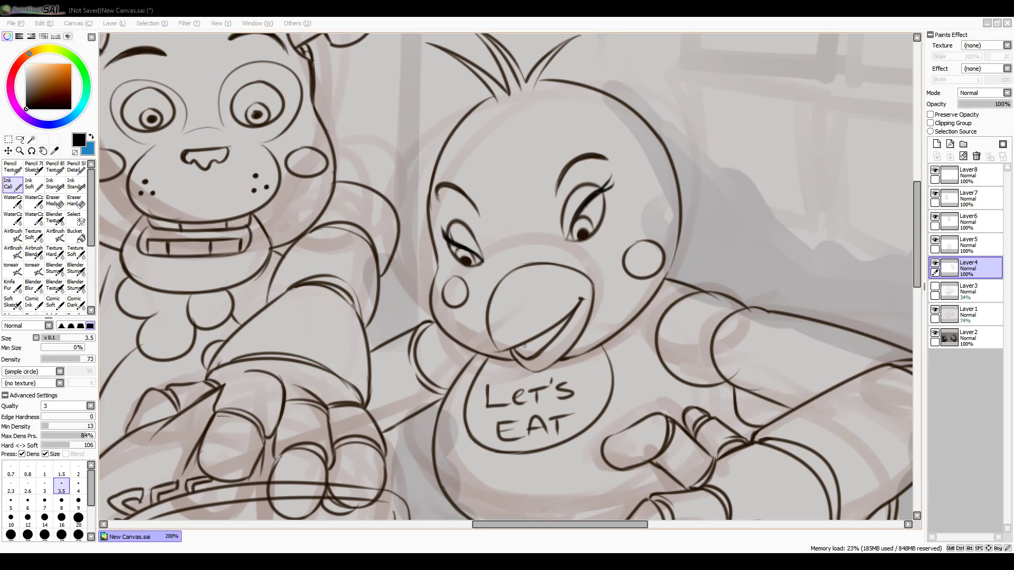
# Step: Touch up the line inside the chick's beak and erase the LET'S EAT lettering from its bib
pyautogui.moveTo(524, 346); pyautogui.dragTo(549, 332)
pyautogui.moveTo(666, 377); pyautogui.dragTo(689, 298)
pyautogui.press('e')
pyautogui.moveTo(522, 358)
pyautogui.mouseDown()
pyautogui.moveTo(602, 311)
pyautogui.moveTo(512, 319)
pyautogui.moveTo(554, 318)
pyautogui.moveTo(554, 294)
pyautogui.moveTo(560, 314)
pyautogui.moveTo(577, 308)
pyautogui.moveTo(582, 288)
pyautogui.moveTo(578, 302)
pyautogui.mouseUp()
pyautogui.press('n')
pyautogui.hotkey('ctrl', 'z')
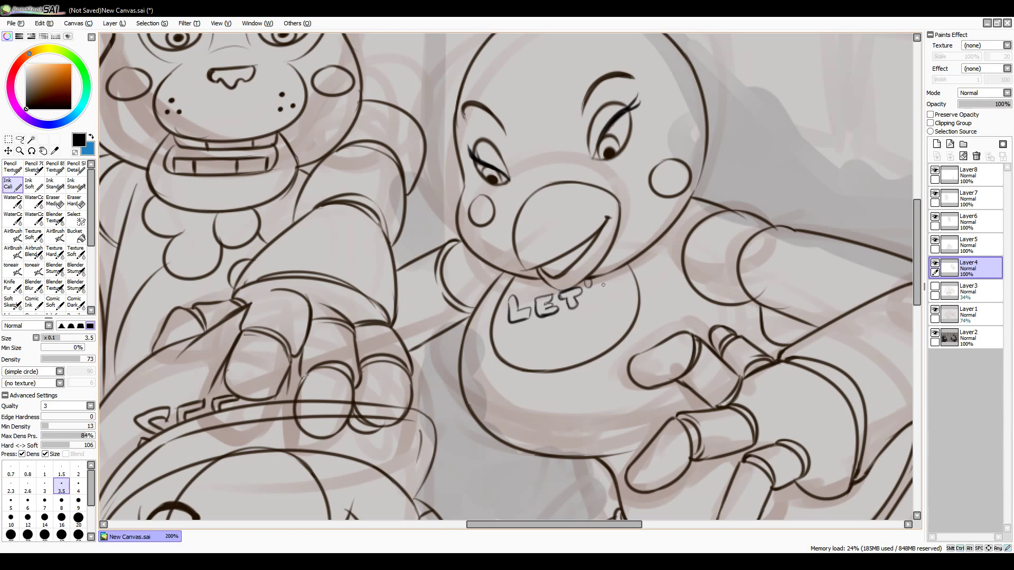
# Step: Letter LET'S PARTY in outlined block letters on the chick's bib and ink small teeth in its beak
pyautogui.moveTo(613, 281)
pyautogui.mouseDown()
pyautogui.moveTo(607, 298)
pyautogui.moveTo(618, 295)
pyautogui.mouseUp()
pyautogui.moveTo(511, 330); pyautogui.dragTo(523, 344)
pyautogui.moveTo(525, 344); pyautogui.dragTo(523, 355)
pyautogui.moveTo(520, 336)
pyautogui.mouseDown()
pyautogui.moveTo(537, 352)
pyautogui.moveTo(563, 349)
pyautogui.mouseUp()
pyautogui.moveTo(544, 342)
pyautogui.mouseDown()
pyautogui.moveTo(547, 332)
pyautogui.moveTo(563, 346)
pyautogui.mouseUp()
pyautogui.moveTo(564, 321)
pyautogui.mouseDown()
pyautogui.moveTo(584, 342)
pyautogui.moveTo(603, 312)
pyautogui.mouseUp()
pyautogui.moveTo(585, 323); pyautogui.dragTo(600, 340)
pyautogui.moveTo(612, 306)
pyautogui.mouseDown()
pyautogui.moveTo(606, 315)
pyautogui.moveTo(628, 294)
pyautogui.moveTo(612, 328)
pyautogui.moveTo(630, 324)
pyautogui.mouseUp()
pyautogui.moveTo(627, 302); pyautogui.dragTo(612, 317)
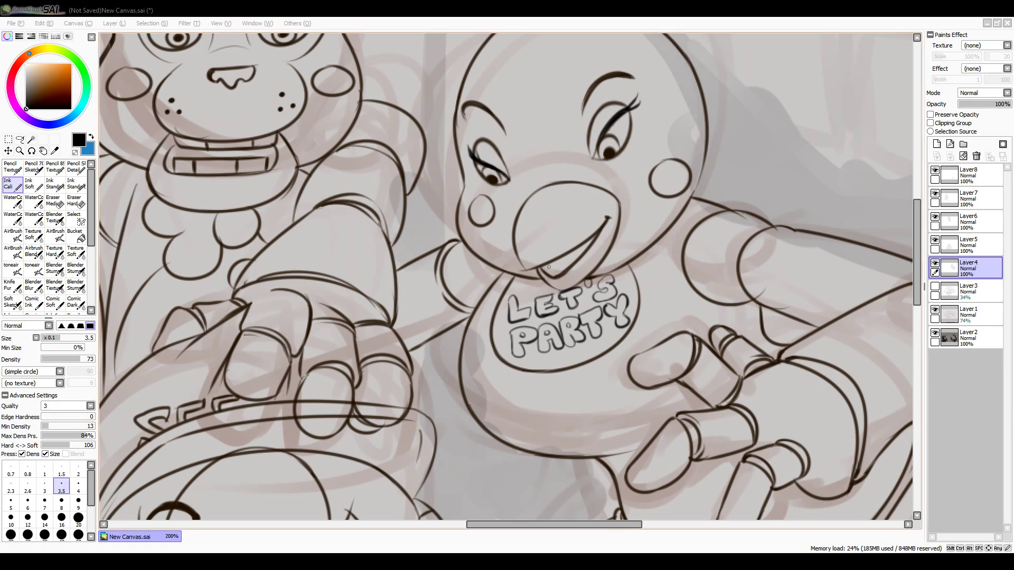
pyautogui.moveTo(548, 267); pyautogui.dragTo(584, 248)
pyautogui.scroll(-3, 692, 243)
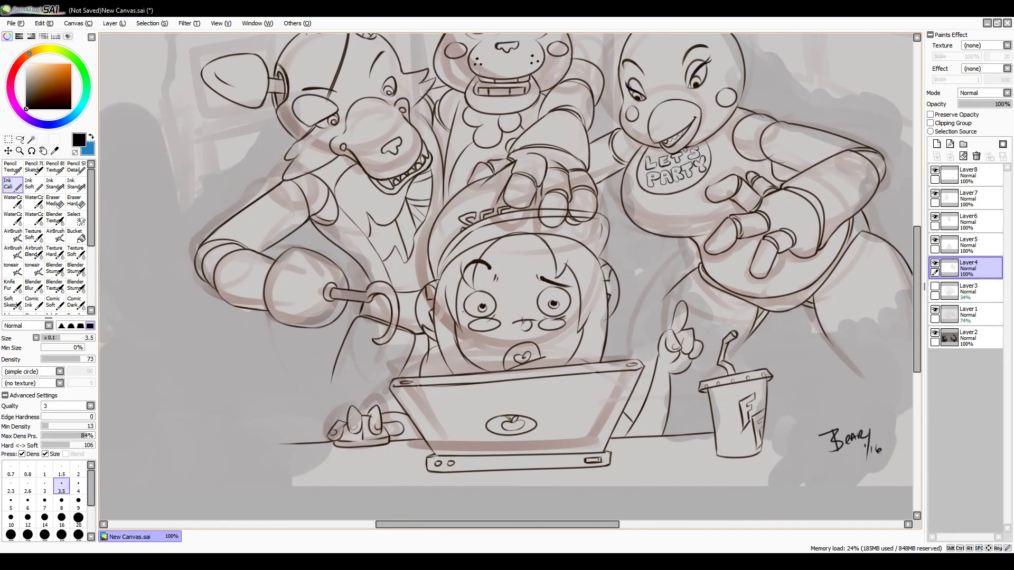
# Step: Thicken the guard's outer eye outlines with lashes on Layer5, blacken the pupils and erase small highlights in them
pyautogui.scroll(3, 498, 252)
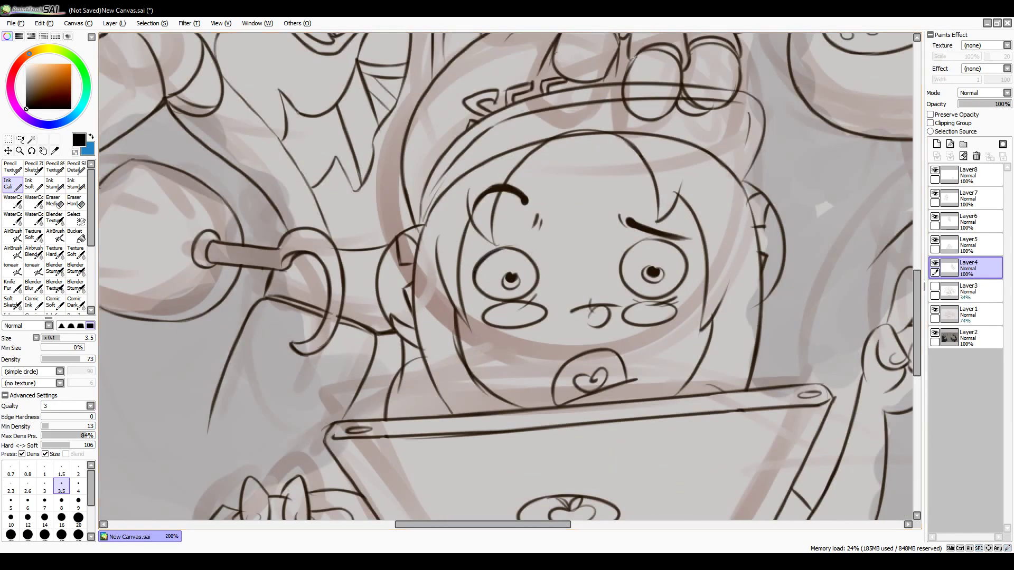
pyautogui.click(967, 243)
pyautogui.moveTo(477, 263)
pyautogui.mouseDown()
pyautogui.moveTo(490, 295)
pyautogui.moveTo(457, 275)
pyautogui.mouseUp()
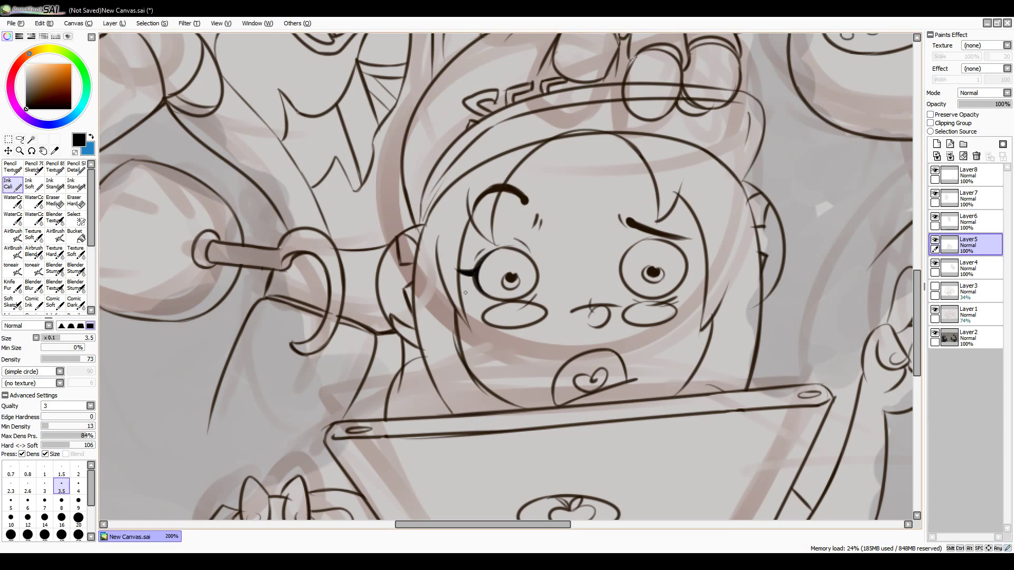
pyautogui.moveTo(488, 253)
pyautogui.mouseDown()
pyautogui.moveTo(473, 270)
pyautogui.moveTo(506, 300)
pyautogui.moveTo(455, 269)
pyautogui.mouseUp()
pyautogui.moveTo(667, 245)
pyautogui.mouseDown()
pyautogui.moveTo(691, 272)
pyautogui.moveTo(663, 294)
pyautogui.mouseUp()
pyautogui.moveTo(687, 260); pyautogui.dragTo(701, 246)
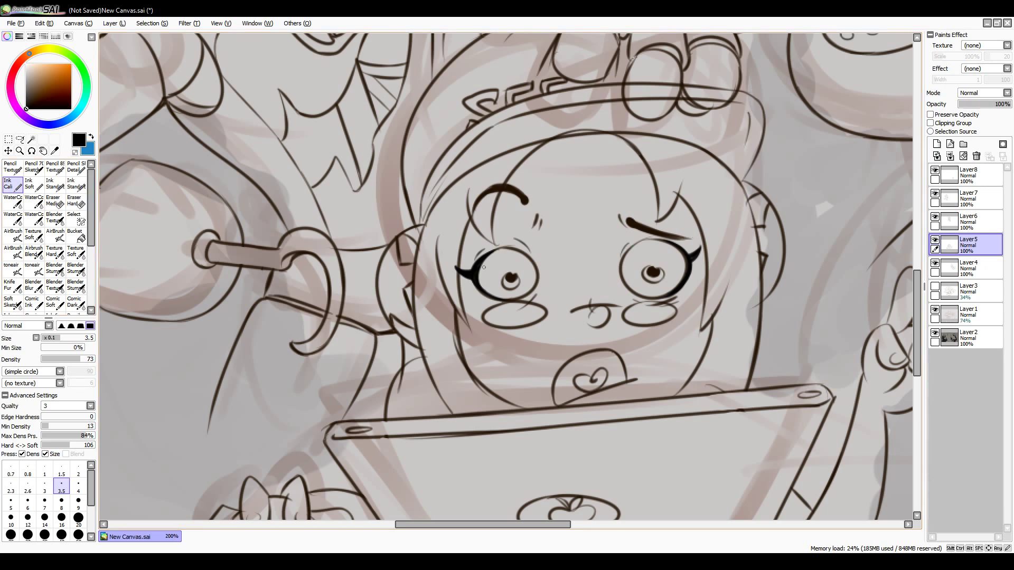
pyautogui.moveTo(515, 275); pyautogui.dragTo(509, 279)
pyautogui.press('e')
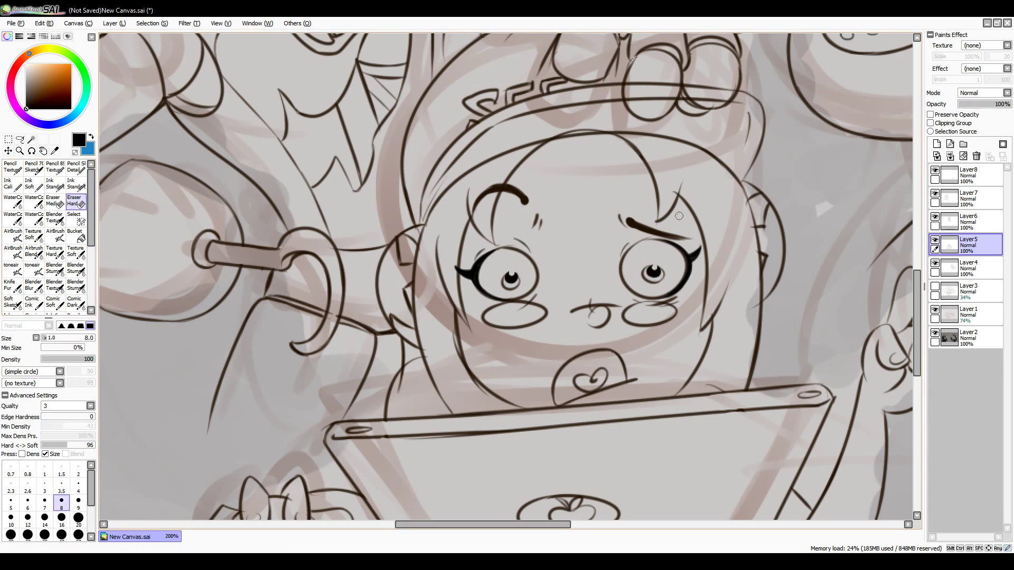
pyautogui.press('e')
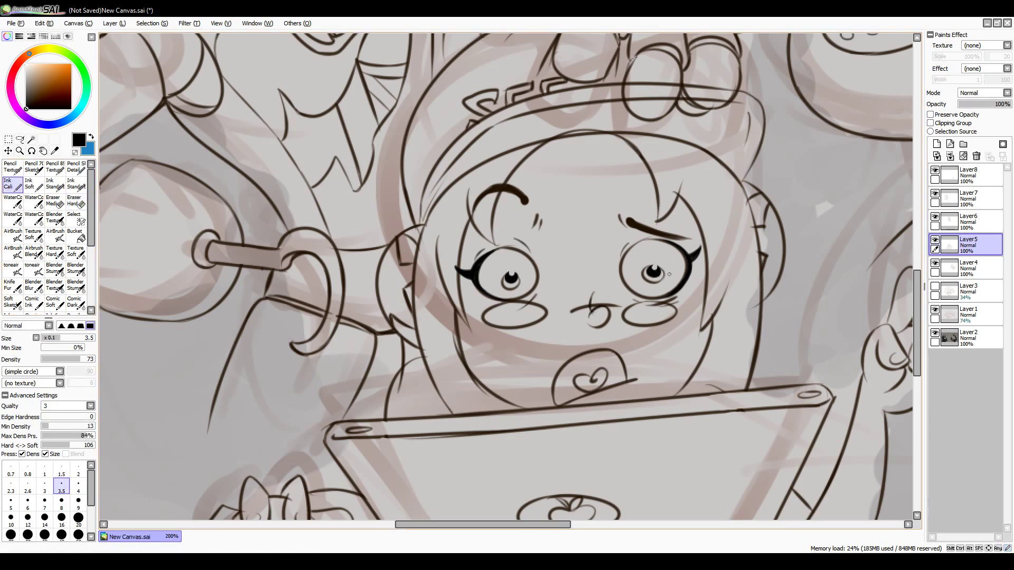
# Step: Blacken the gap above the tongue in the guard's open mouth and ink a line for the upper teeth
pyautogui.scroll(-3, 669, 274)
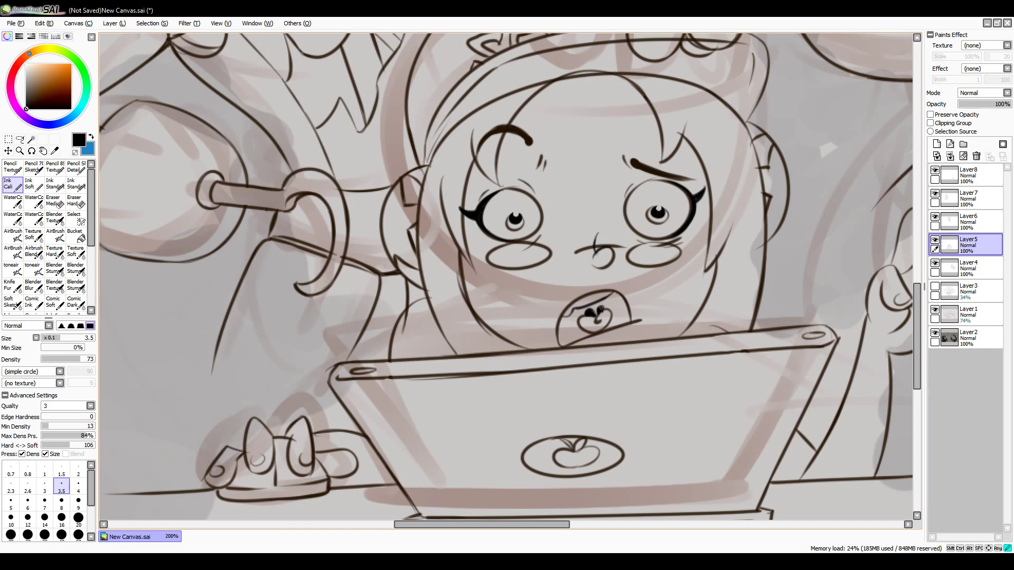
pyautogui.scroll(-2, 606, 299)
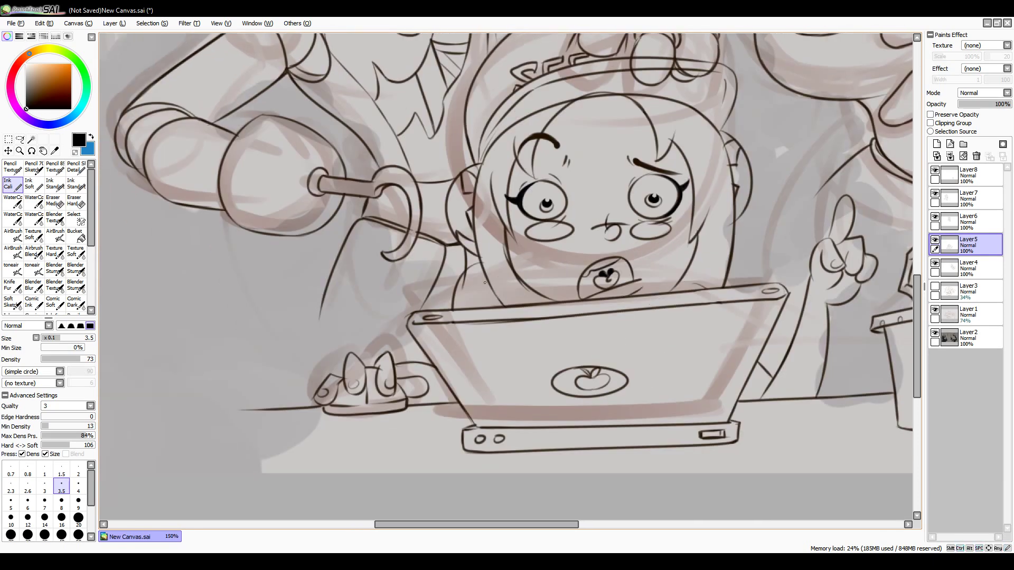
pyautogui.scroll(2, 698, 240)
pyautogui.scroll(3, 682, 95)
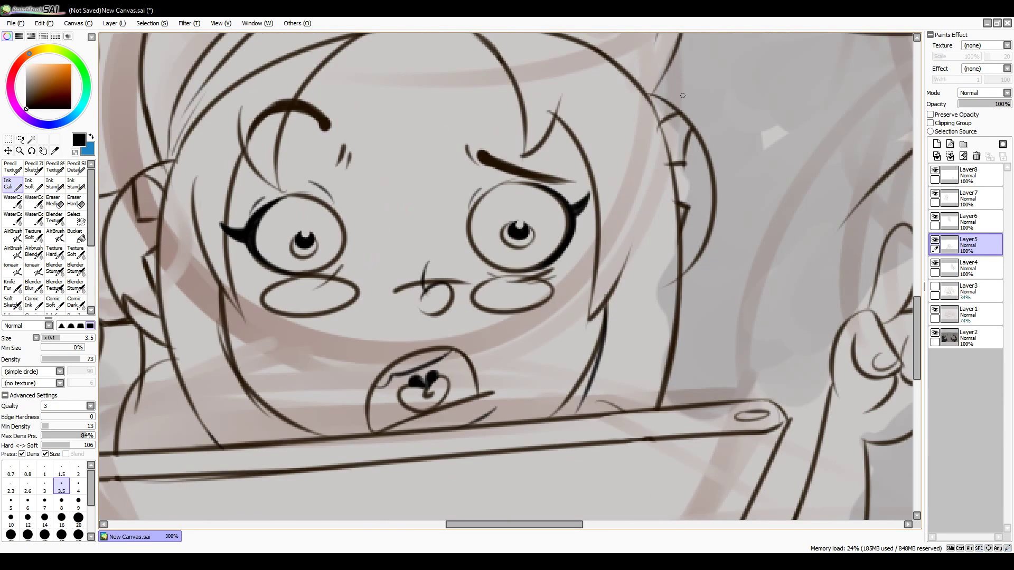
pyautogui.scroll(-4, 722, 297)
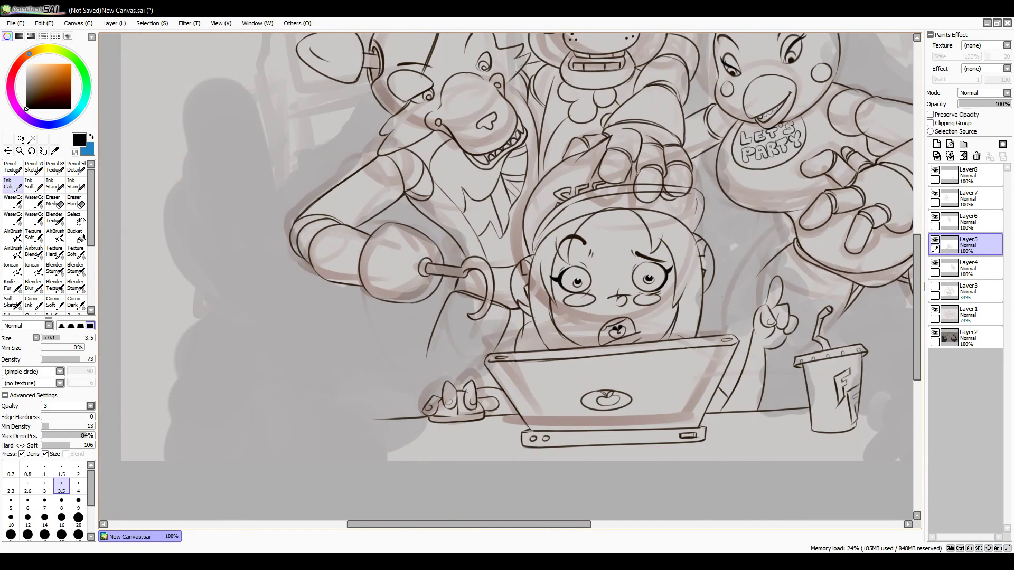
# Step: Draw curved inner-ear lines in both of the bear's ears on Layer6
pyautogui.scroll(-2, 716, 293)
pyautogui.scroll(3, 580, 212)
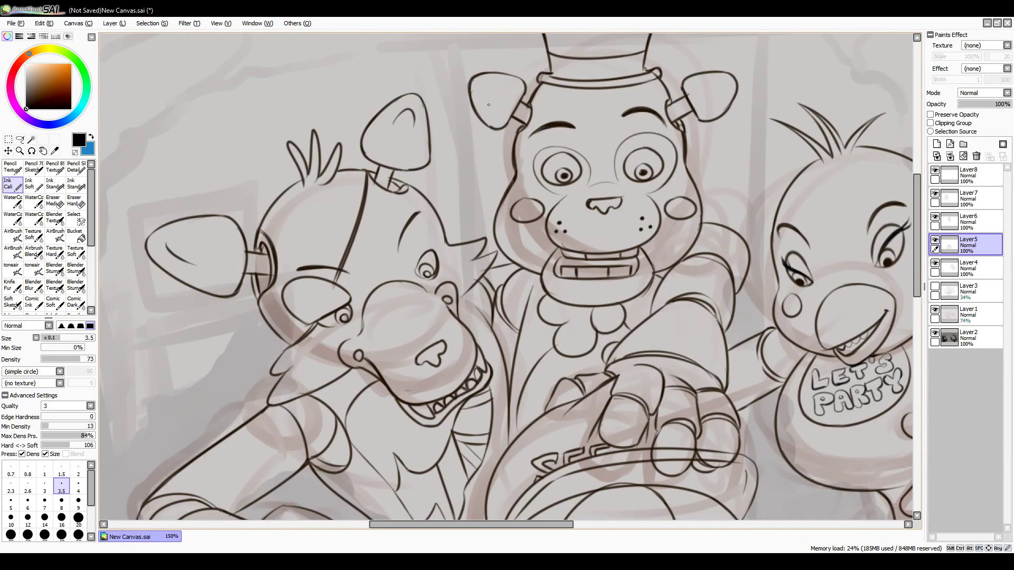
pyautogui.keyDown('ctrl'); pyautogui.keyDown('shift'); pyautogui.click(488, 105); pyautogui.keyUp('shift'); pyautogui.keyUp('ctrl')
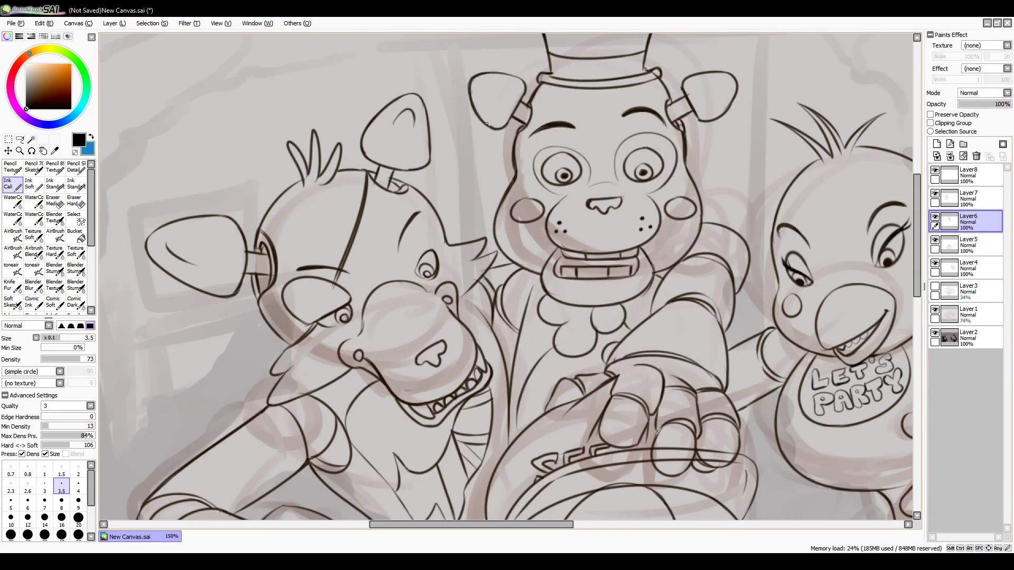
pyautogui.moveTo(485, 96)
pyautogui.mouseDown()
pyautogui.moveTo(494, 112)
pyautogui.moveTo(508, 106)
pyautogui.mouseUp()
pyautogui.moveTo(698, 93); pyautogui.dragTo(707, 108)
# Step: Fill the fox's pupils black on Layer7 and strengthen the outlines of its muzzle, mouth and lower jaw
pyautogui.click(967, 198)
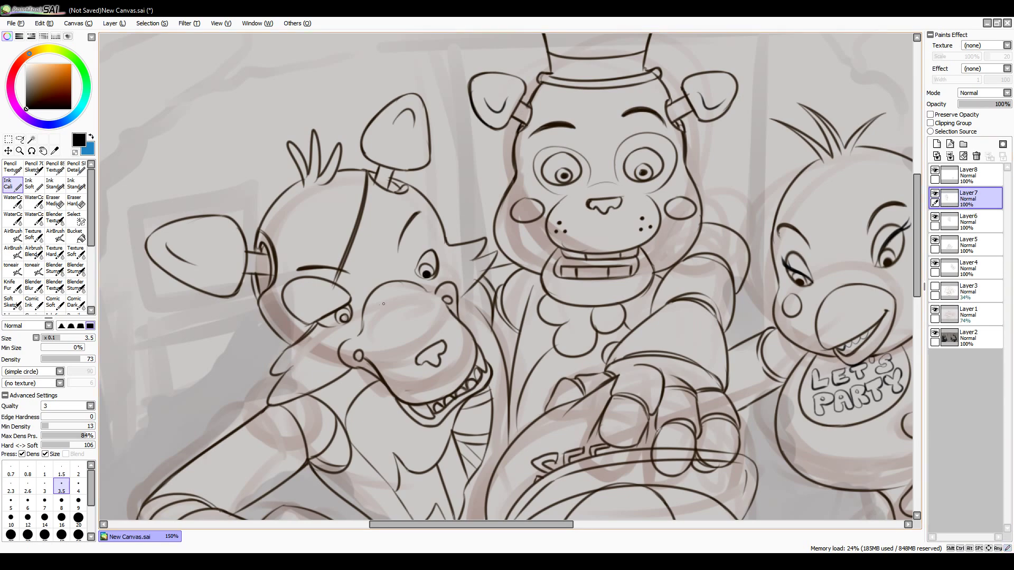
pyautogui.scroll(2, 421, 291)
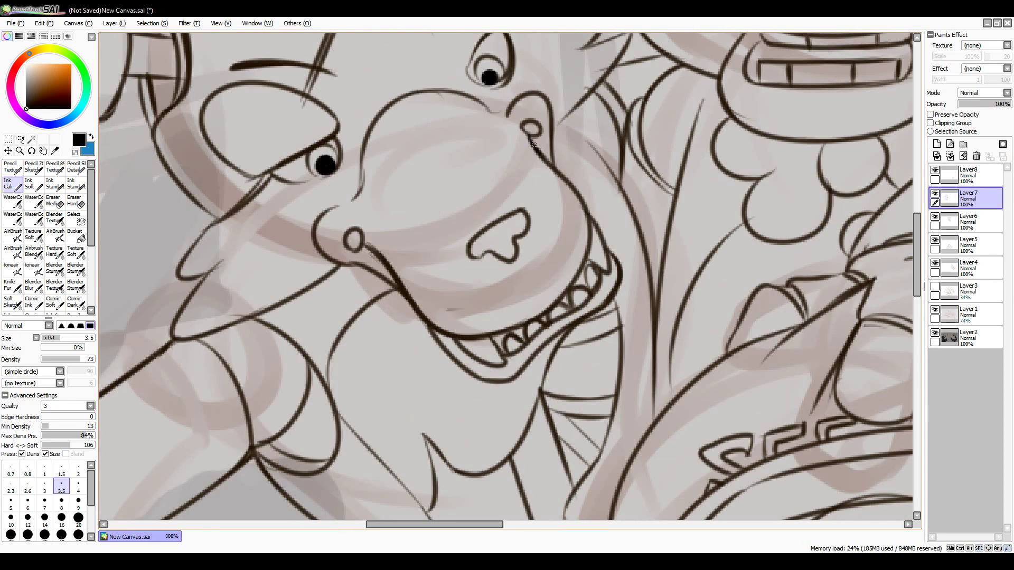
pyautogui.hotkey('ctrl', 'z')
pyautogui.moveTo(348, 202); pyautogui.dragTo(363, 173)
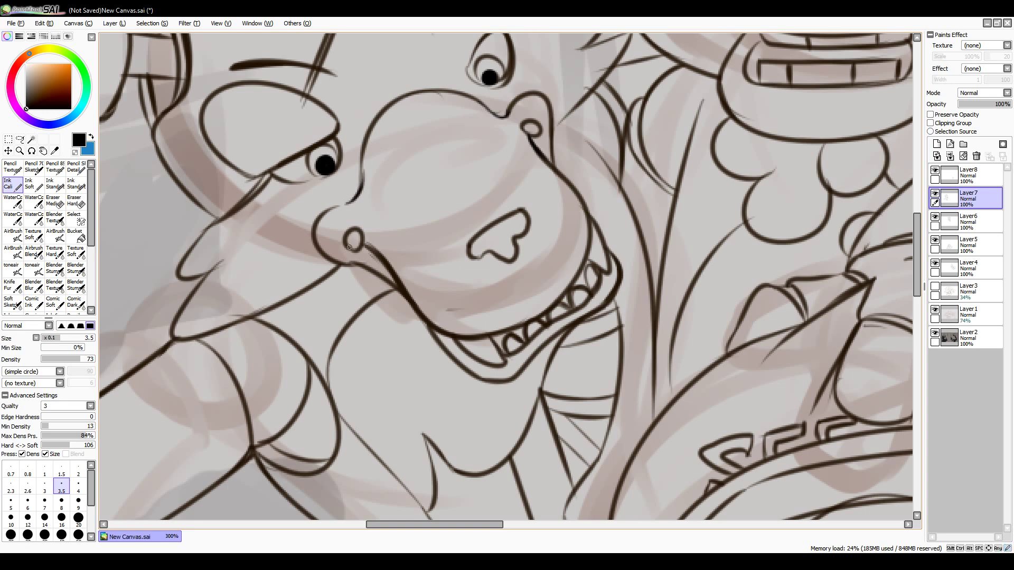
pyautogui.moveTo(358, 243)
pyautogui.mouseDown()
pyautogui.moveTo(378, 257)
pyautogui.moveTo(384, 278)
pyautogui.moveTo(434, 311)
pyautogui.moveTo(434, 339)
pyautogui.moveTo(488, 369)
pyautogui.moveTo(480, 380)
pyautogui.moveTo(517, 379)
pyautogui.mouseUp()
pyautogui.scroll(-3, 590, 261)
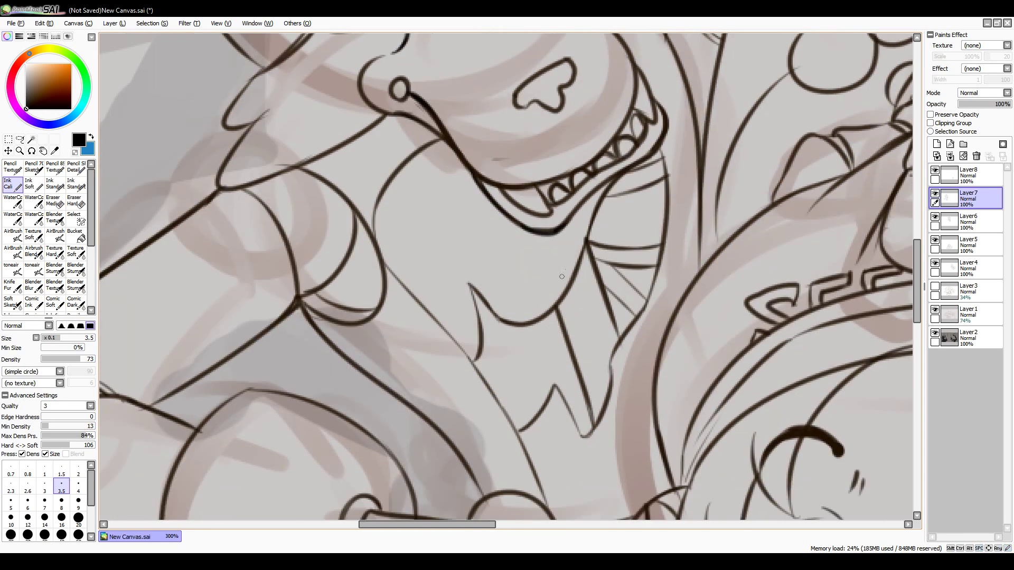
# Step: Hatch dark shading strokes inside the fox's nose
pyautogui.scroll(-2, 655, 202)
pyautogui.scroll(2, 655, 202)
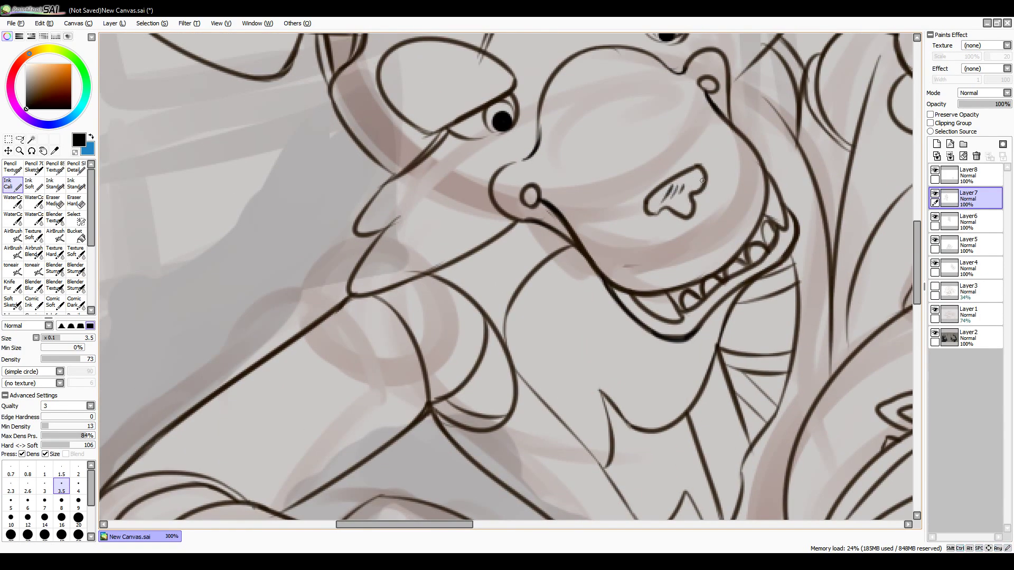
pyautogui.moveTo(685, 195)
pyautogui.mouseDown()
pyautogui.moveTo(659, 257)
pyautogui.moveTo(629, 269)
pyautogui.mouseUp()
pyautogui.moveTo(669, 233); pyautogui.dragTo(552, 375)
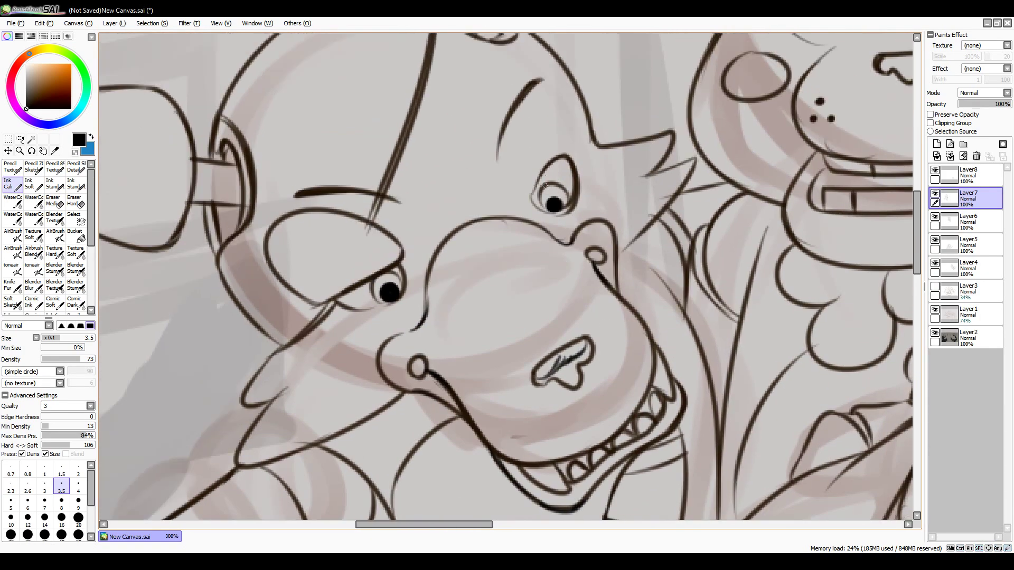
# Step: Detail the fox's irises, thicken the eyepatch strap above and below the patch, and darken the covered eye's outer corner
pyautogui.moveTo(412, 264)
pyautogui.mouseDown()
pyautogui.moveTo(464, 285)
pyautogui.moveTo(444, 276)
pyautogui.moveTo(411, 298)
pyautogui.mouseUp()
pyautogui.moveTo(467, 264); pyautogui.dragTo(488, 222)
pyautogui.moveTo(531, 100)
pyautogui.mouseDown()
pyautogui.moveTo(464, 268)
pyautogui.moveTo(486, 242)
pyautogui.mouseUp()
pyautogui.moveTo(366, 131); pyautogui.dragTo(339, 160)
pyautogui.moveTo(435, 170); pyautogui.dragTo(459, 64)
pyautogui.moveTo(390, 343); pyautogui.dragTo(449, 285)
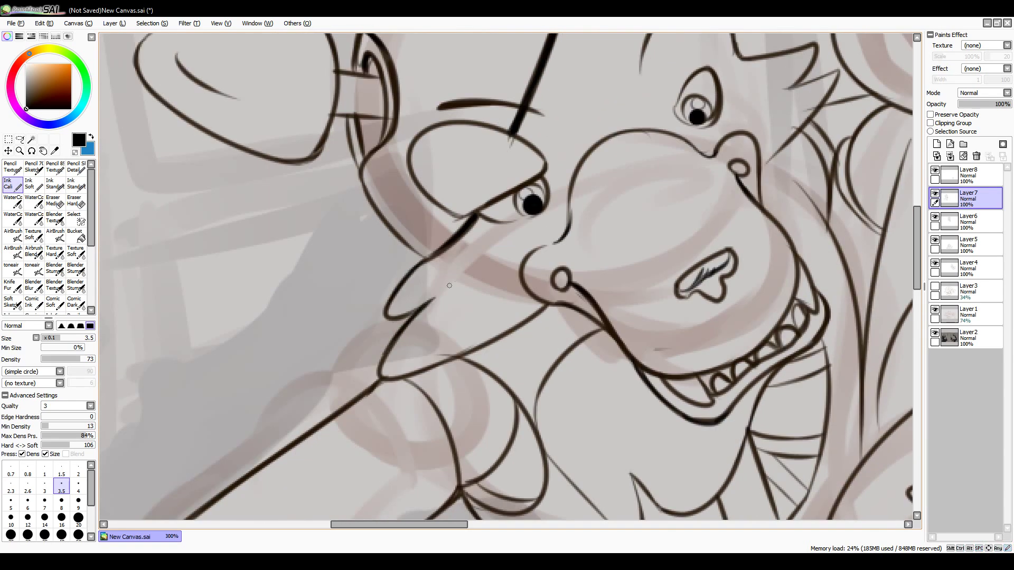
pyautogui.moveTo(549, 171)
pyautogui.mouseDown()
pyautogui.moveTo(551, 212)
pyautogui.moveTo(479, 221)
pyautogui.mouseUp()
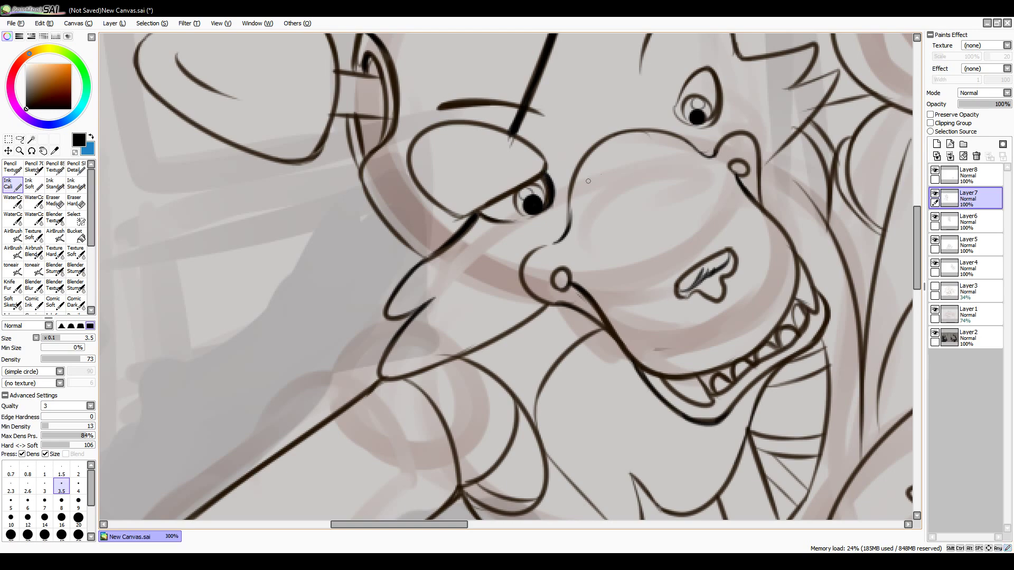
# Step: Clean up the edge of the fox's eye beside the patch and thicken both eyebrows into solid tapered strokes
pyautogui.scroll(-2, 485, 226)
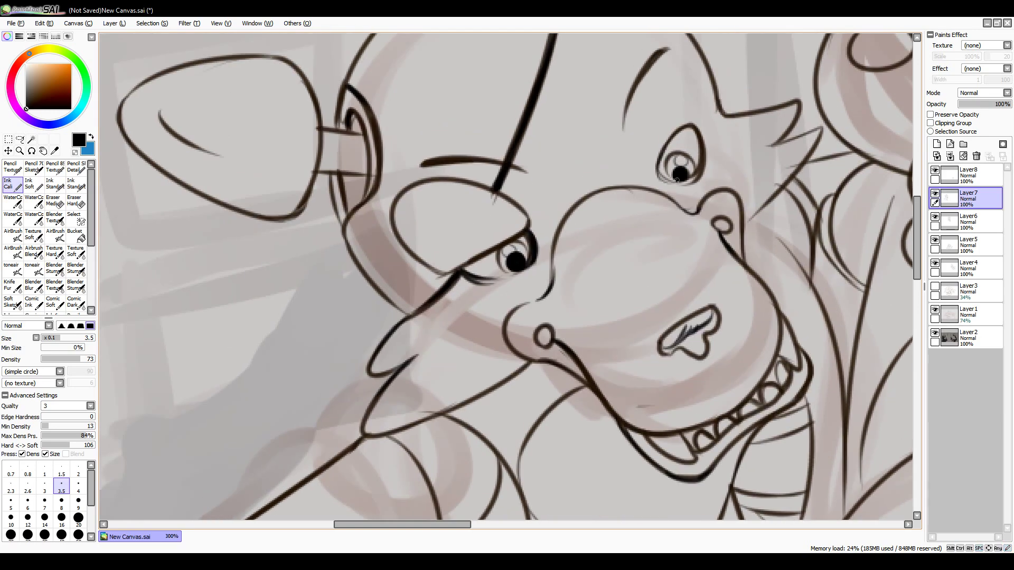
pyautogui.scroll(2, 632, 222)
pyautogui.press('e')
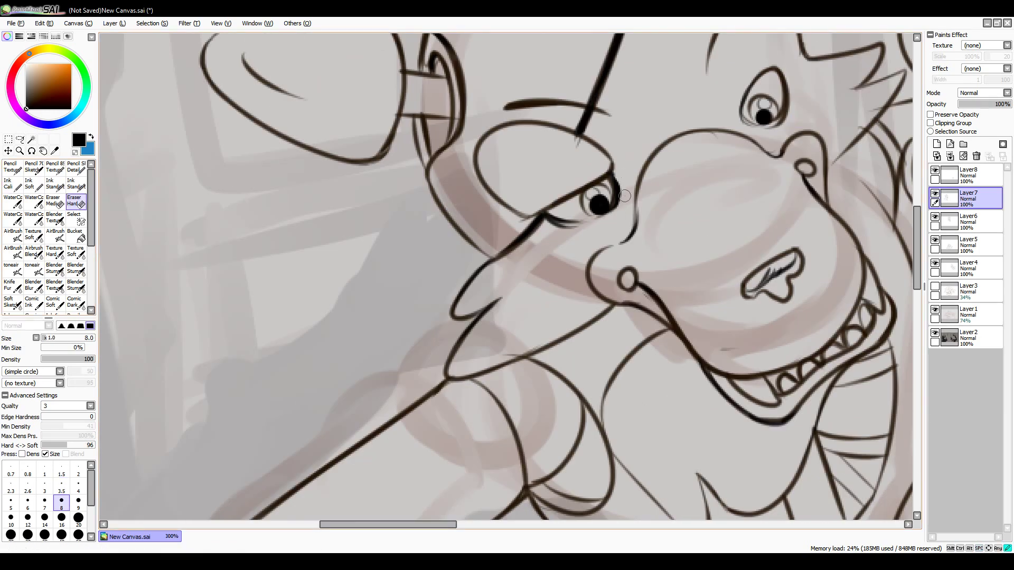
pyautogui.press('n')
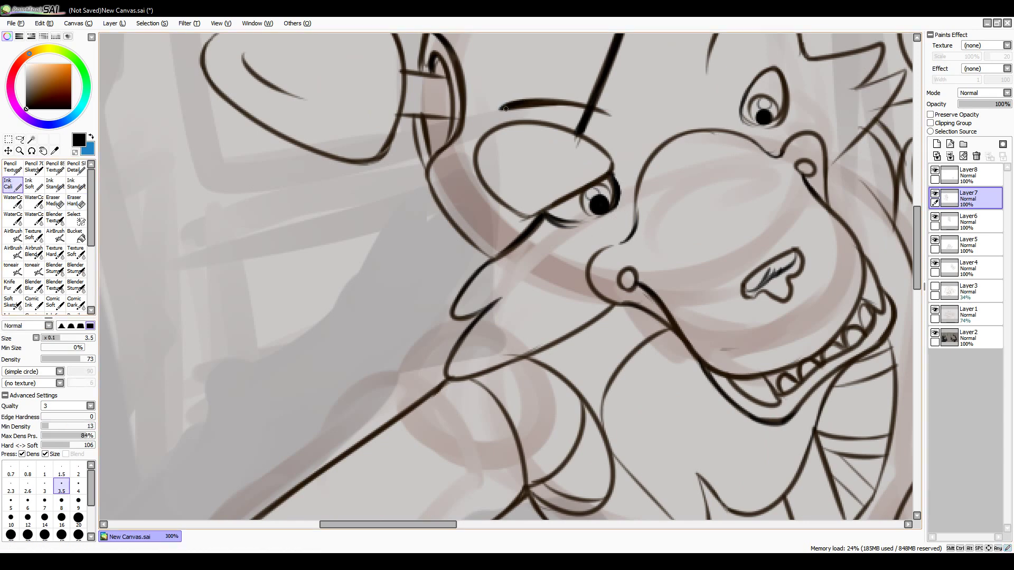
pyautogui.moveTo(528, 106); pyautogui.dragTo(523, 203)
pyautogui.moveTo(749, 90); pyautogui.dragTo(705, 155)
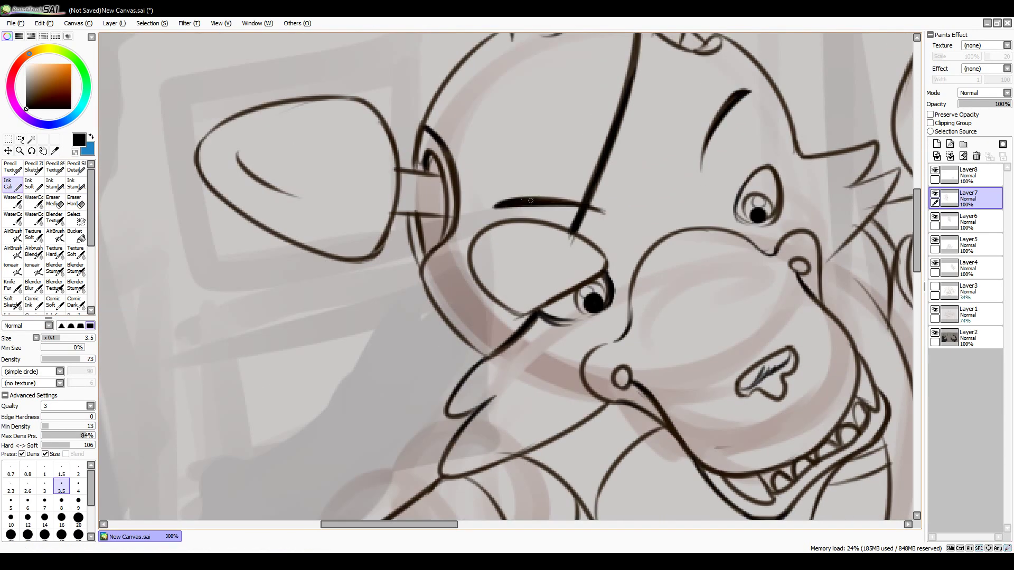
pyautogui.moveTo(549, 204); pyautogui.dragTo(615, 217)
pyautogui.scroll(-2, 630, 236)
pyautogui.scroll(2, 577, 215)
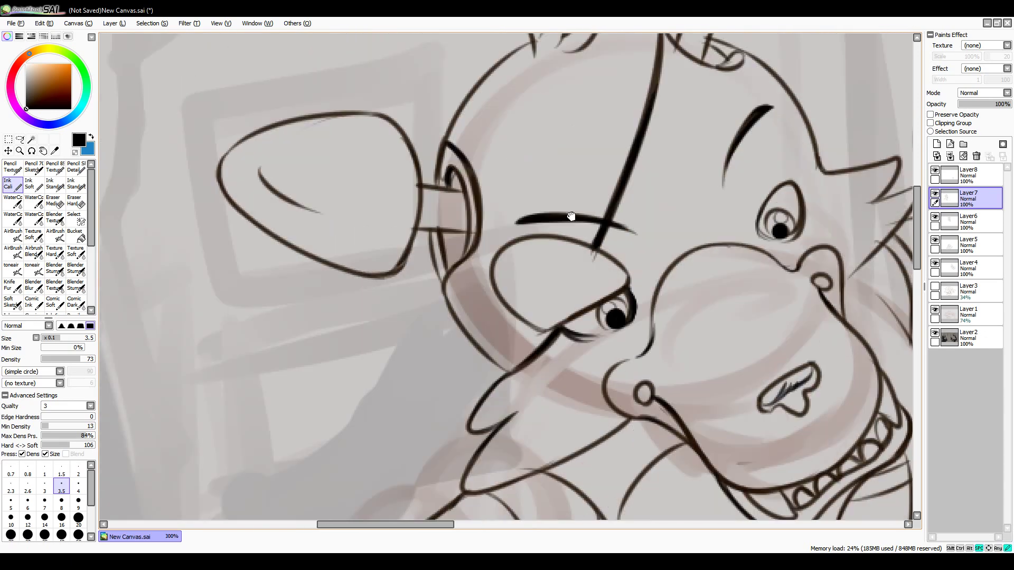
# Step: Fill the fox's ear sockets black, thicken the side ear's outline and add hatching to both ear posts
pyautogui.moveTo(454, 172); pyautogui.dragTo(448, 186)
pyautogui.moveTo(395, 271); pyautogui.dragTo(421, 230)
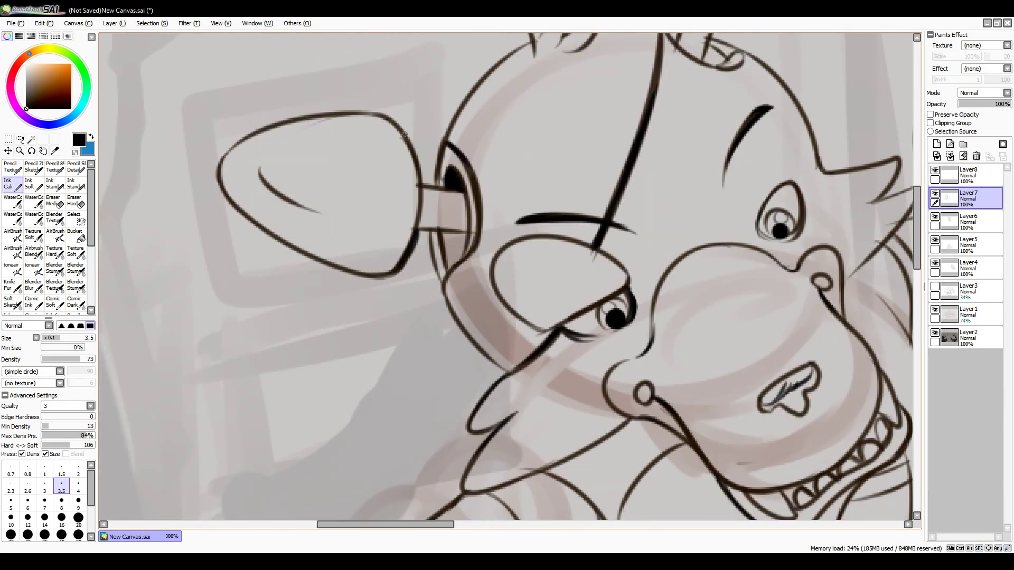
pyautogui.moveTo(389, 117)
pyautogui.mouseDown()
pyautogui.moveTo(415, 221)
pyautogui.moveTo(451, 267)
pyautogui.moveTo(465, 236)
pyautogui.mouseUp()
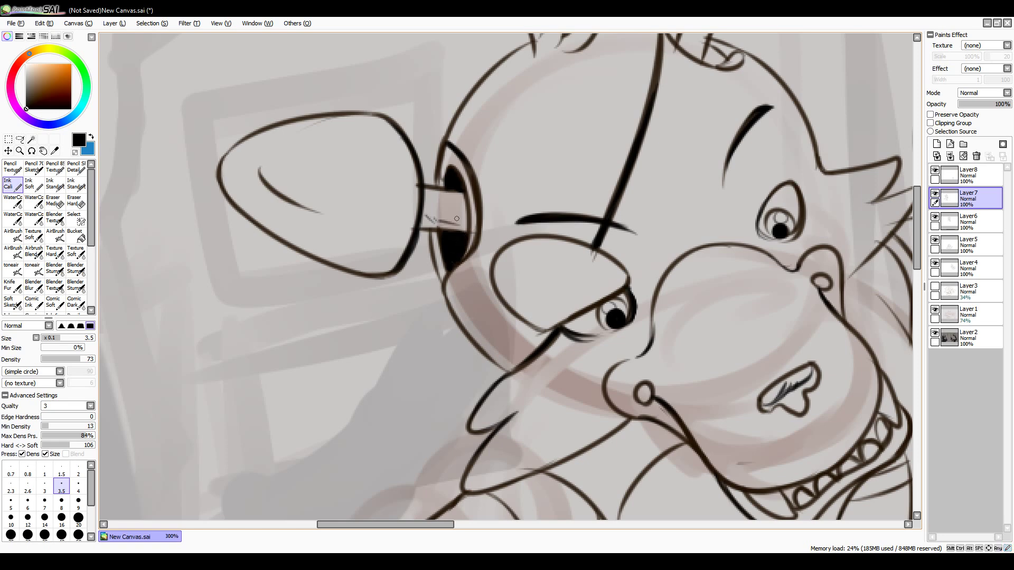
pyautogui.moveTo(674, 33)
pyautogui.mouseDown()
pyautogui.moveTo(605, 129)
pyautogui.moveTo(640, 153)
pyautogui.moveTo(662, 149)
pyautogui.moveTo(637, 114)
pyautogui.mouseUp()
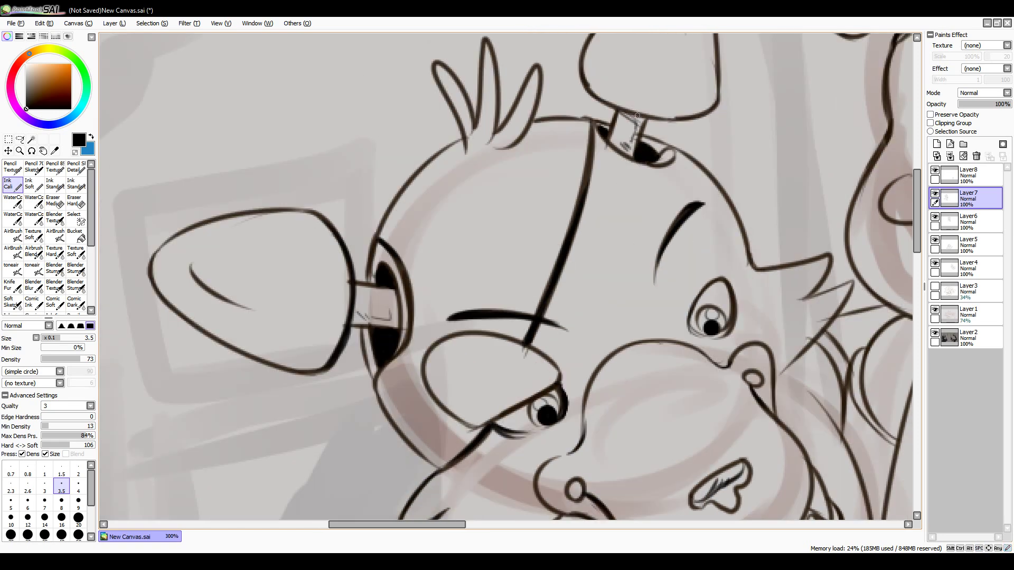
# Step: Fill the gap in the fox's shoulder joint solid black and hatch the shoulder edge beside it
pyautogui.scroll(2, 363, 293)
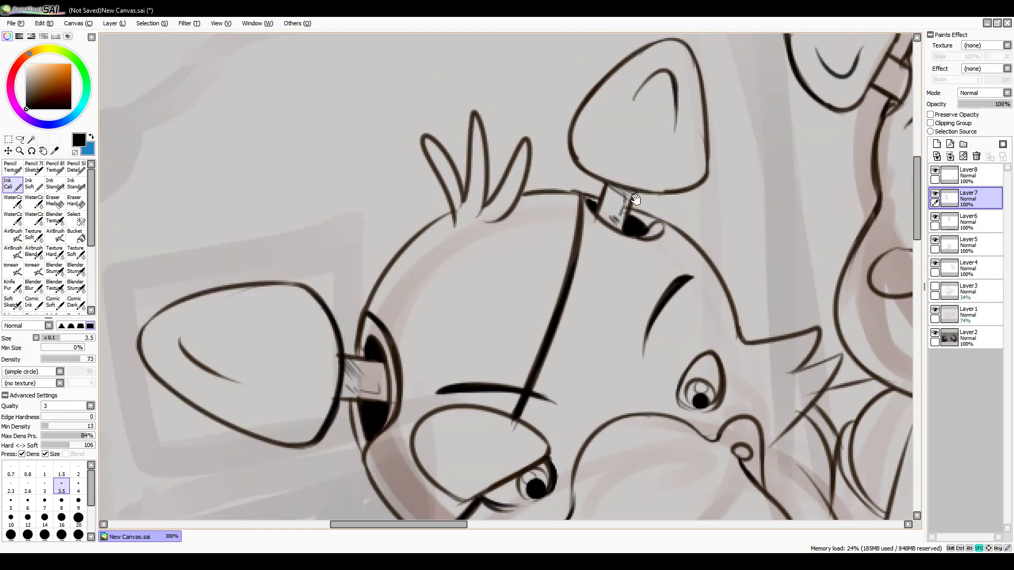
pyautogui.scroll(-5, 455, 157)
pyautogui.scroll(-5, 456, 156)
pyautogui.moveTo(462, 209); pyautogui.dragTo(467, 243)
pyautogui.moveTo(438, 224)
pyautogui.mouseDown()
pyautogui.moveTo(443, 254)
pyautogui.moveTo(443, 235)
pyautogui.mouseUp()
pyautogui.moveTo(465, 211); pyautogui.dragTo(488, 282)
pyautogui.moveTo(475, 238)
pyautogui.mouseDown()
pyautogui.moveTo(476, 275)
pyautogui.moveTo(456, 264)
pyautogui.moveTo(430, 291)
pyautogui.moveTo(459, 284)
pyautogui.moveTo(465, 303)
pyautogui.moveTo(462, 279)
pyautogui.moveTo(480, 268)
pyautogui.moveTo(460, 300)
pyautogui.moveTo(481, 302)
pyautogui.mouseUp()
pyautogui.press(']')
pyautogui.press(']')
pyautogui.press(']')
pyautogui.press(']')
pyautogui.press('[')
pyautogui.press('[')
pyautogui.press('[')
pyautogui.press('[')
pyautogui.press('[')
pyautogui.press('[')
pyautogui.press('[')
pyautogui.moveTo(372, 185); pyautogui.dragTo(354, 206)
pyautogui.press(']')
pyautogui.press(']')
pyautogui.press(']')
pyautogui.press(']')
pyautogui.press(']')
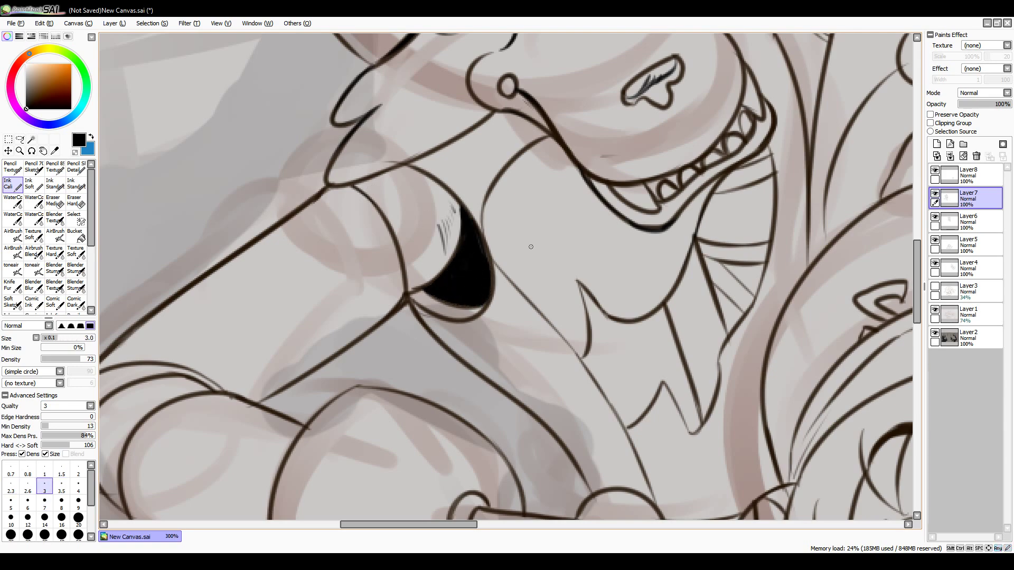
# Step: Add hatching to the fox's pointed chest fur and to the elbow joint of the hook arm
pyautogui.scroll(-3, 537, 251)
pyautogui.scroll(2, 537, 252)
pyautogui.moveTo(637, 287); pyautogui.dragTo(652, 341)
pyautogui.moveTo(653, 323)
pyautogui.mouseDown()
pyautogui.moveTo(657, 346)
pyautogui.moveTo(639, 365)
pyautogui.mouseUp()
pyautogui.moveTo(641, 359); pyautogui.dragTo(607, 275)
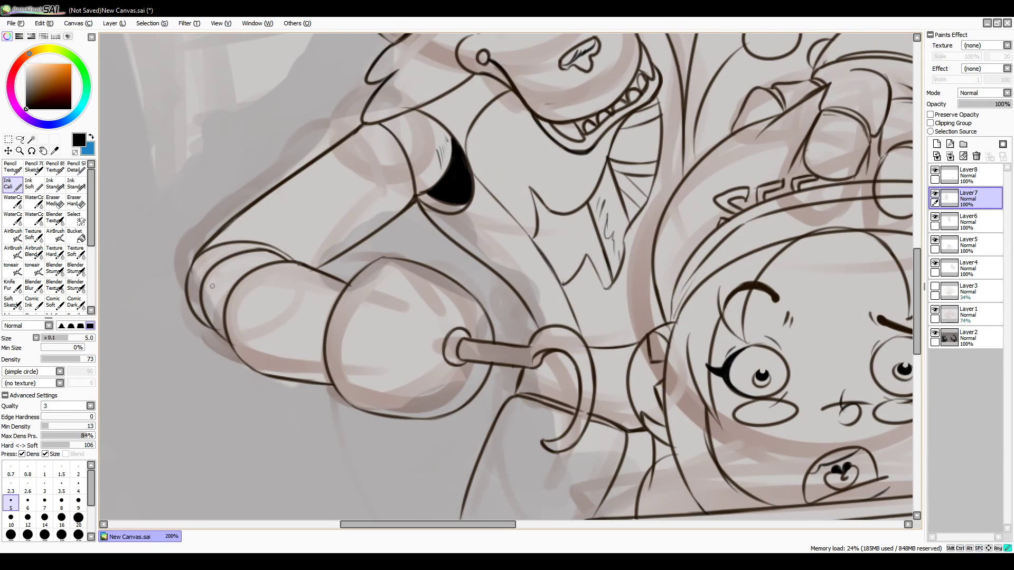
pyautogui.scroll(-2, 427, 162)
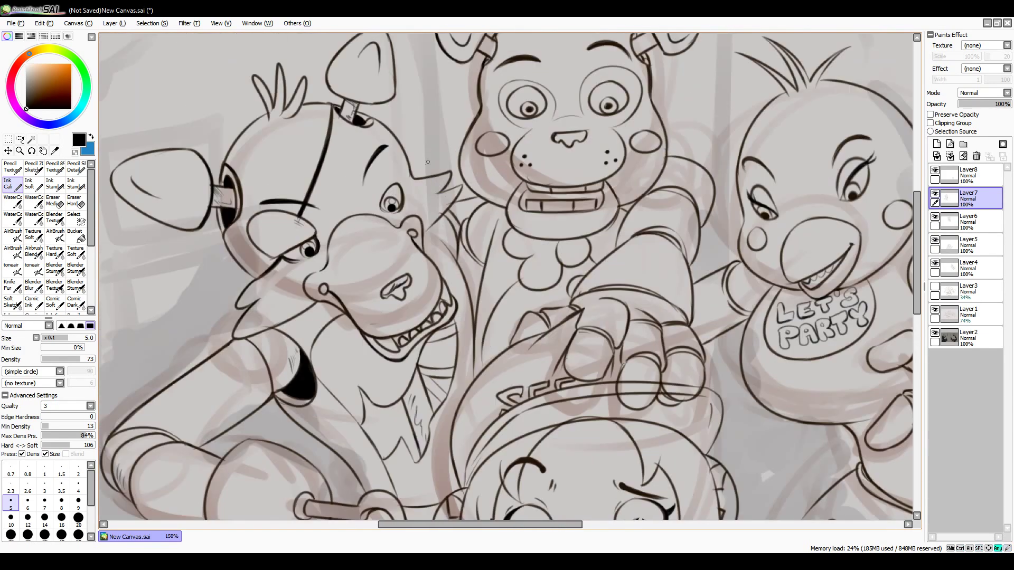
# Step: On Layer6, ink the bear's side contour above and below the chick's arm, behind the guard
pyautogui.click(968, 221)
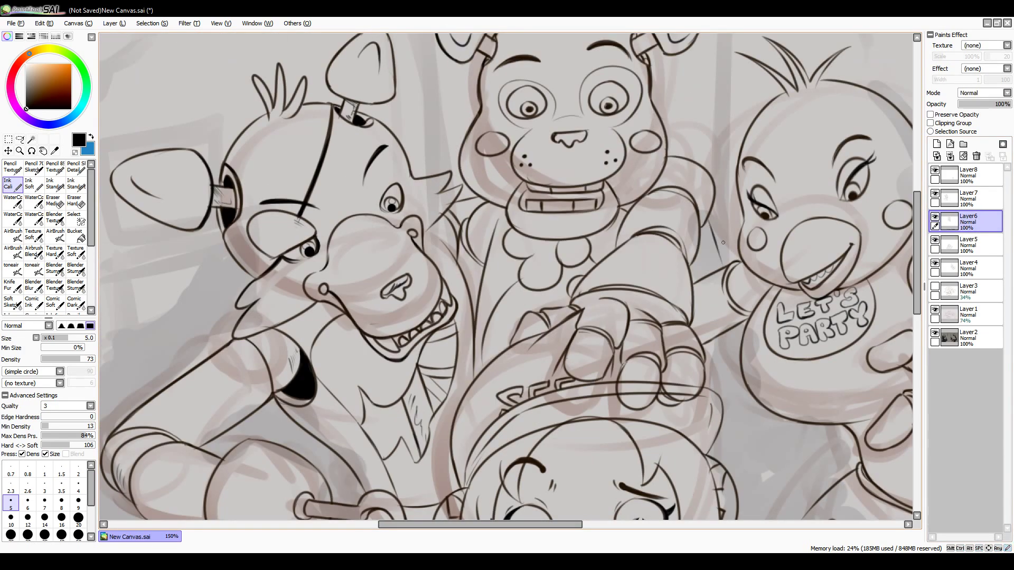
pyautogui.moveTo(723, 252); pyautogui.dragTo(718, 138)
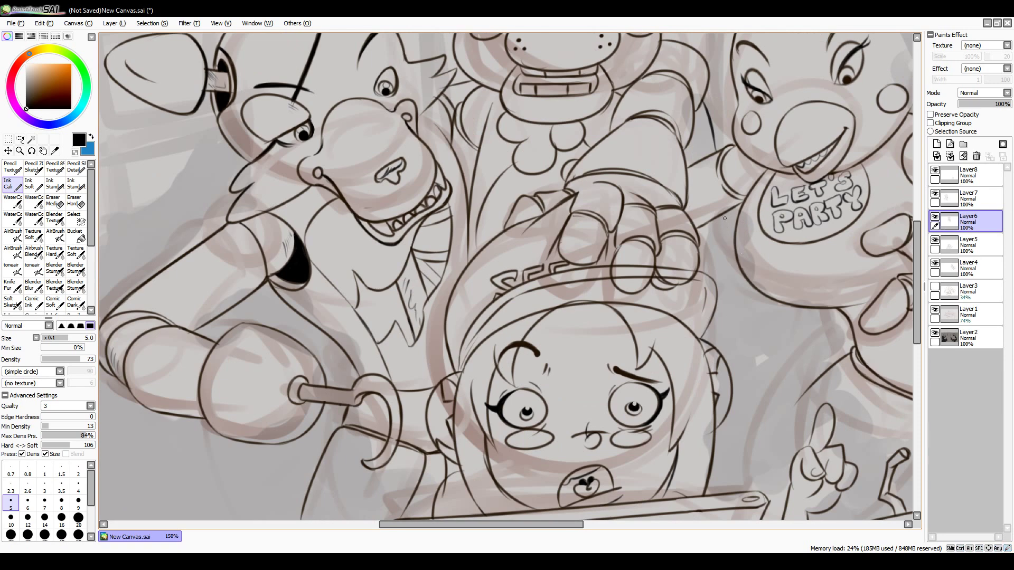
pyautogui.hotkey('ctrl', 'z')
pyautogui.moveTo(729, 266); pyautogui.dragTo(726, 348)
# Step: Erase stray line work on Layer6 where the bear's fingers overlap the guard's hat brim
pyautogui.click(971, 244)
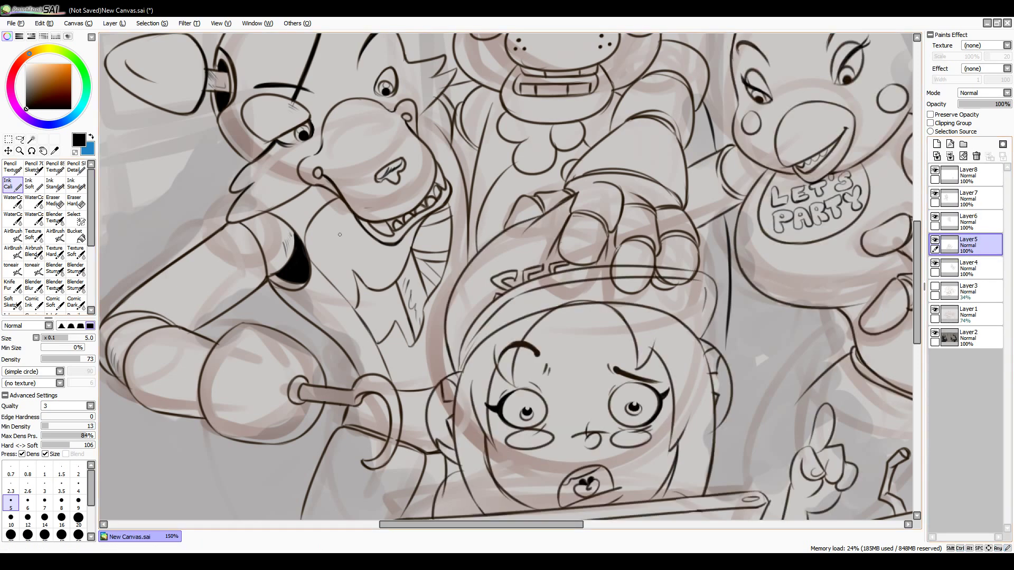
pyautogui.click(972, 221)
pyautogui.press('e')
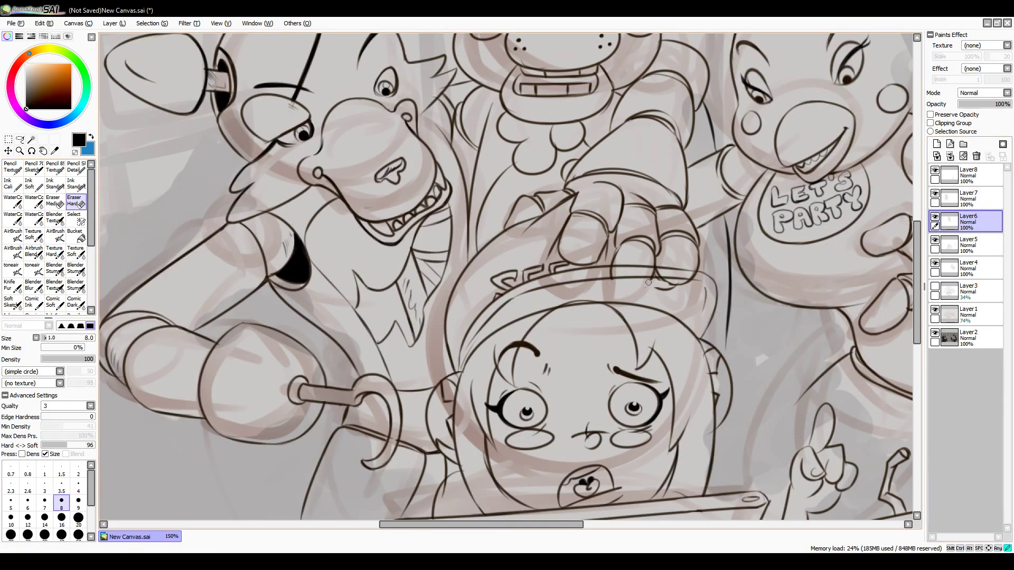
pyautogui.moveTo(649, 283); pyautogui.dragTo(630, 290)
pyautogui.scroll(-3, 720, 289)
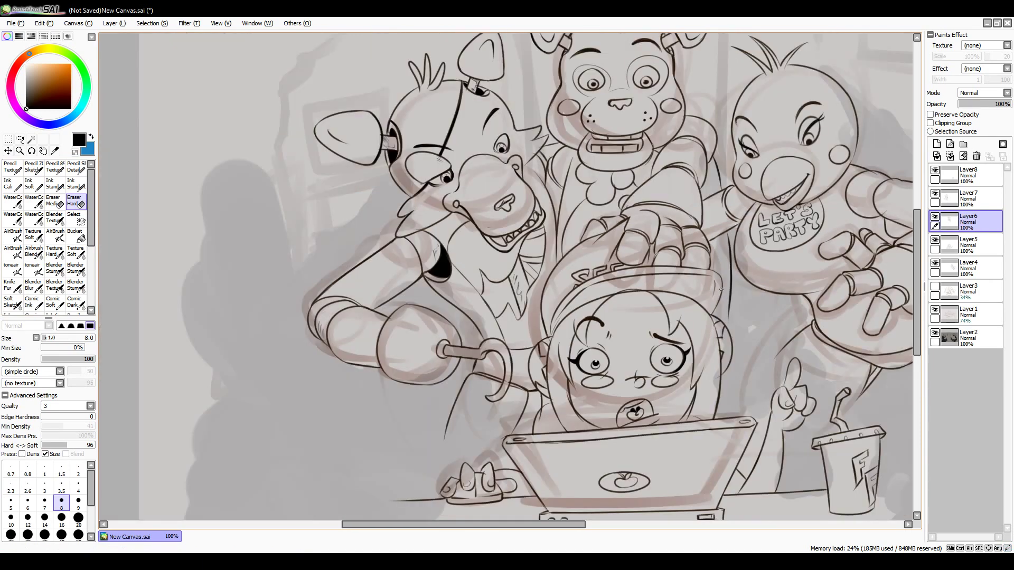
# Step: Fill the inside of the bear's mouth solid black around the lower teeth
pyautogui.press('n')
pyautogui.scroll(3, 555, 224)
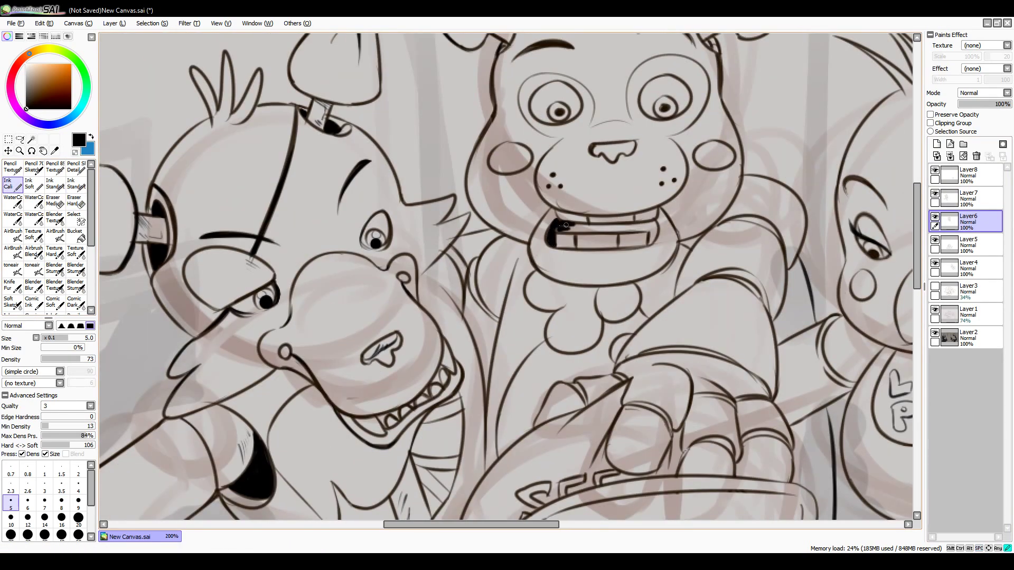
pyautogui.moveTo(566, 225)
pyautogui.mouseDown()
pyautogui.moveTo(652, 226)
pyautogui.moveTo(643, 225)
pyautogui.mouseUp()
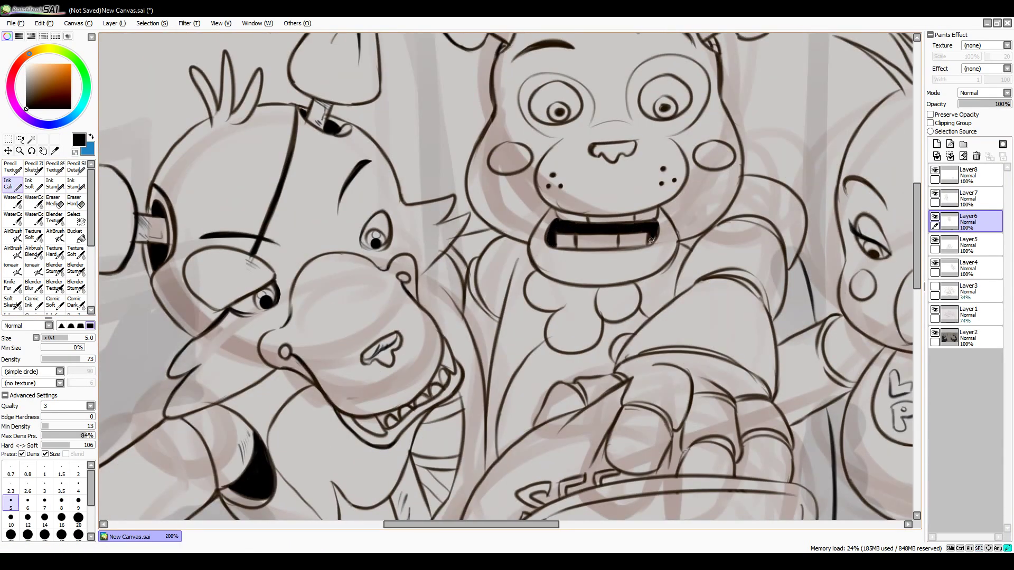
pyautogui.scroll(2, 601, 188)
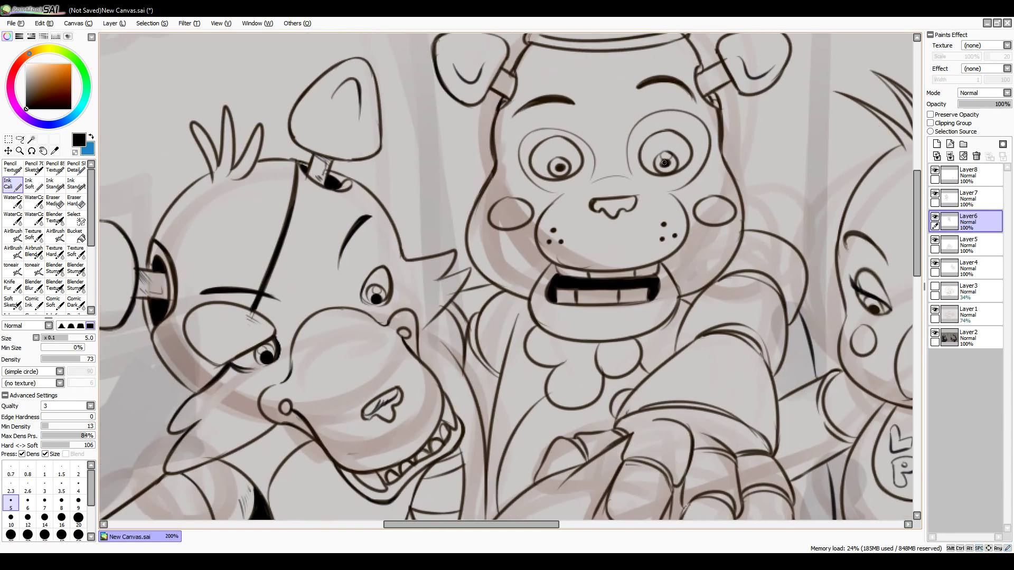
# Step: Darken the bear's ear sockets where both ear posts meet the head
pyautogui.scroll(2, 684, 151)
pyautogui.hscroll(1, 684, 150)
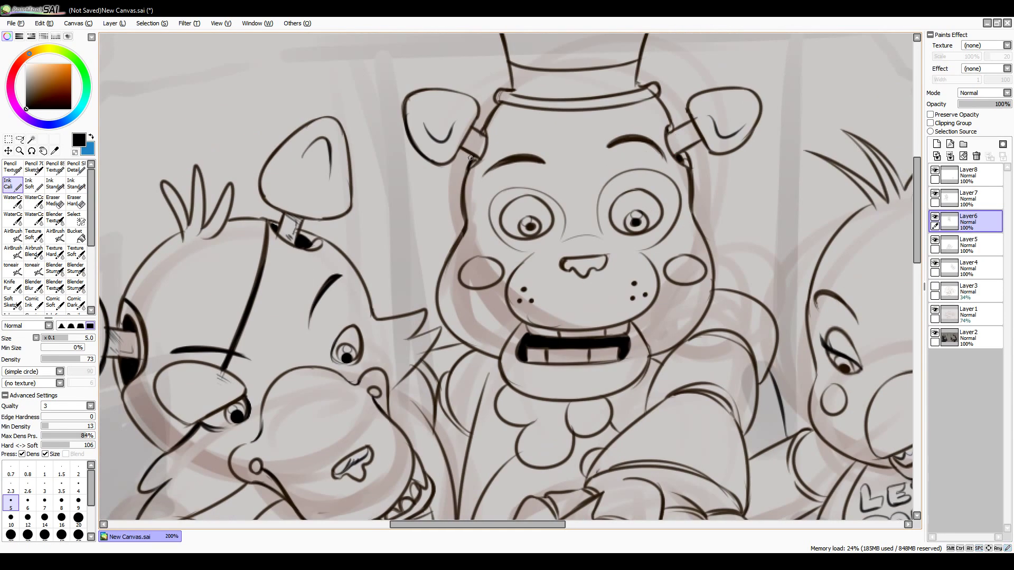
pyautogui.hscroll(5, 495, 141)
# Step: Hatch shading onto the bear's fingers and knuckles resting on the guard's hat
pyautogui.scroll(-12, 448, 175)
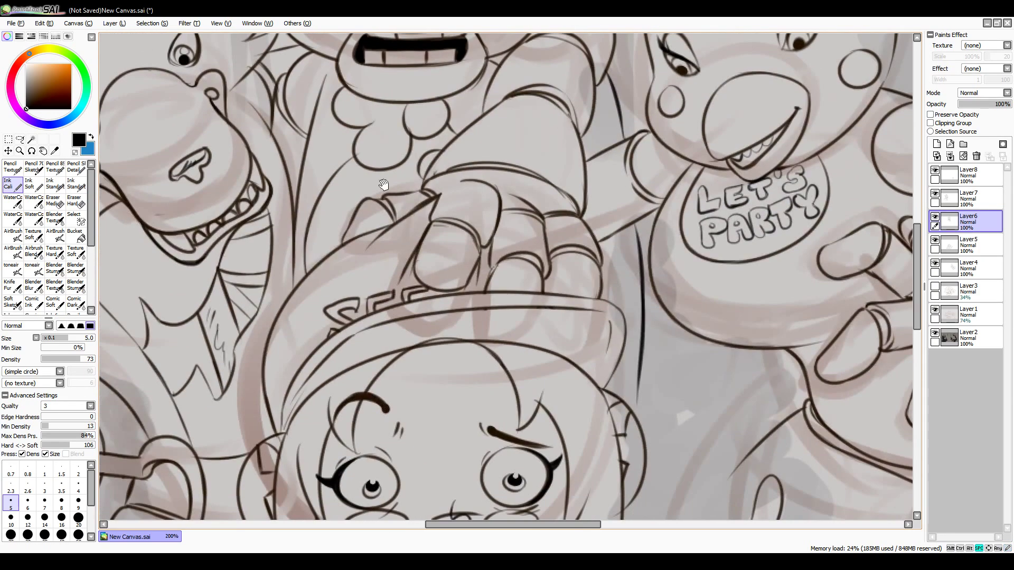
pyautogui.scroll(3, 407, 209)
pyautogui.moveTo(464, 228); pyautogui.dragTo(471, 218)
pyautogui.moveTo(466, 190); pyautogui.dragTo(481, 178)
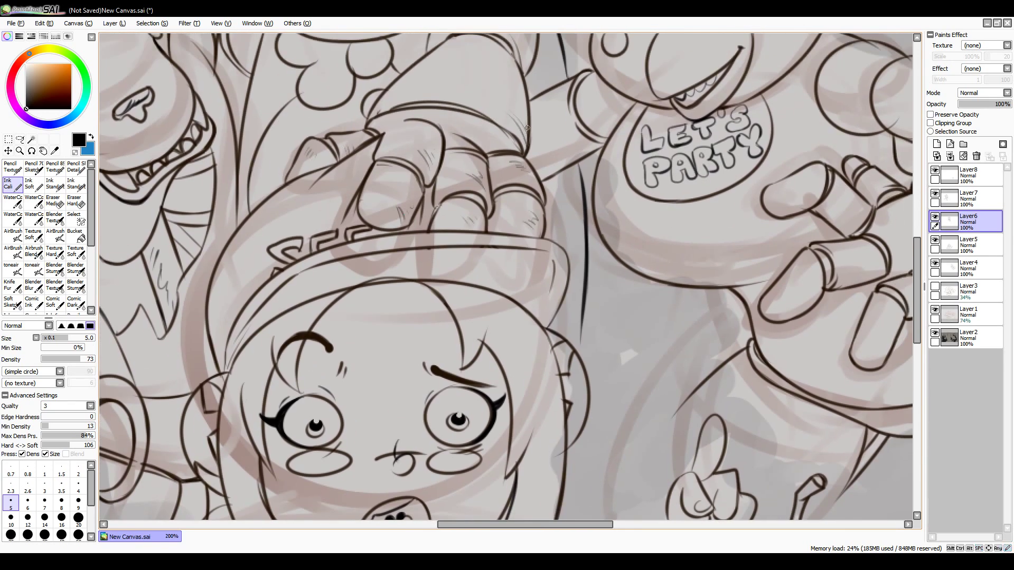
pyautogui.scroll(3, 528, 122)
# Step: Hatch the bear's raised arm and far shoulder, and add curls and shading strokes to its chest fluff
pyautogui.scroll(2, 539, 144)
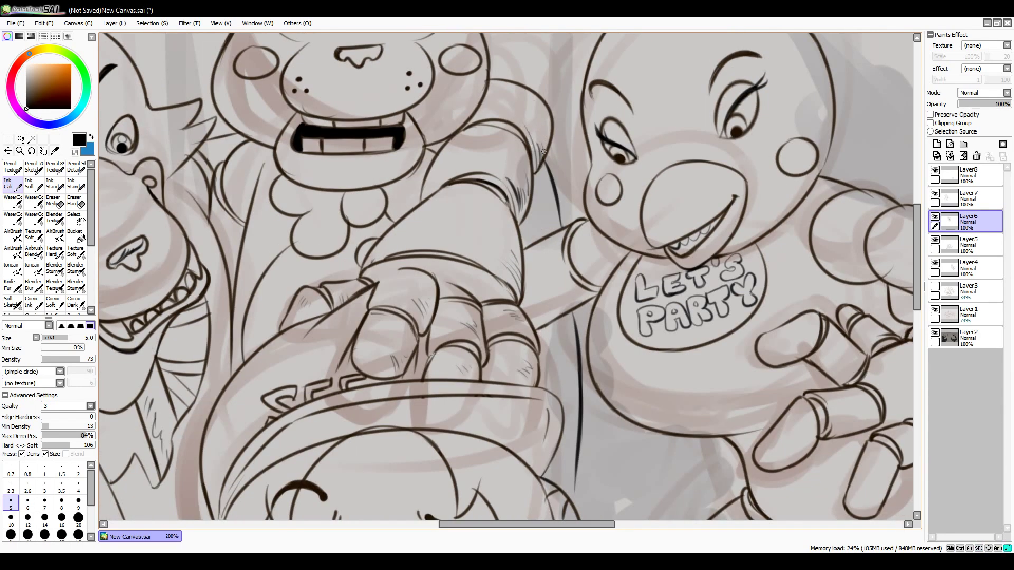
pyautogui.moveTo(544, 153); pyautogui.dragTo(651, 127)
pyautogui.moveTo(458, 193); pyautogui.dragTo(481, 183)
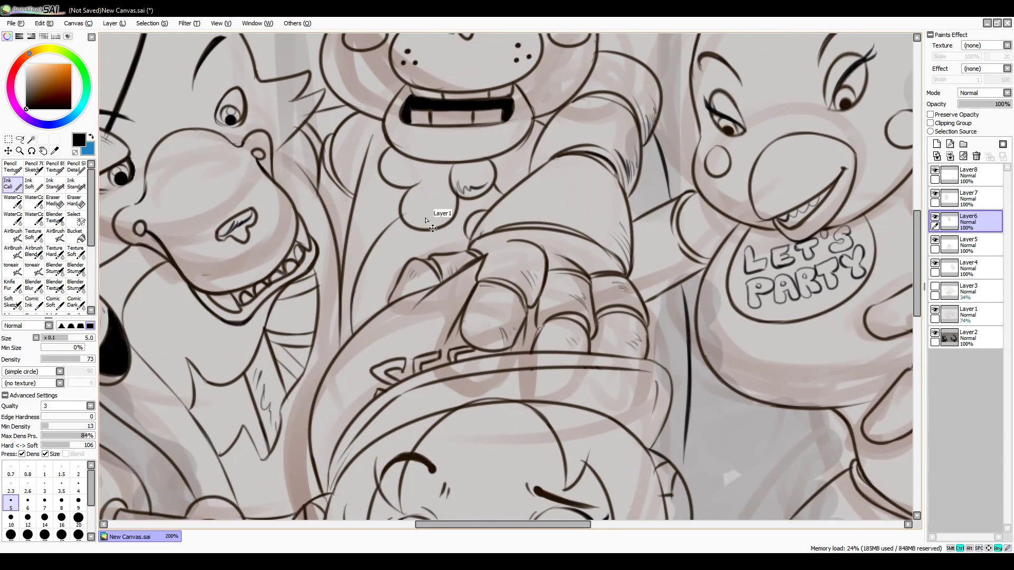
pyautogui.moveTo(422, 207); pyautogui.dragTo(420, 208)
pyautogui.moveTo(430, 214); pyautogui.dragTo(441, 211)
pyautogui.moveTo(393, 174); pyautogui.dragTo(404, 183)
pyautogui.moveTo(346, 159); pyautogui.dragTo(349, 182)
pyautogui.moveTo(351, 161); pyautogui.dragTo(358, 182)
# Step: Ink a curved lip line with hatching along the bear's lower jaw and shade inside its nose
pyautogui.scroll(5, 363, 151)
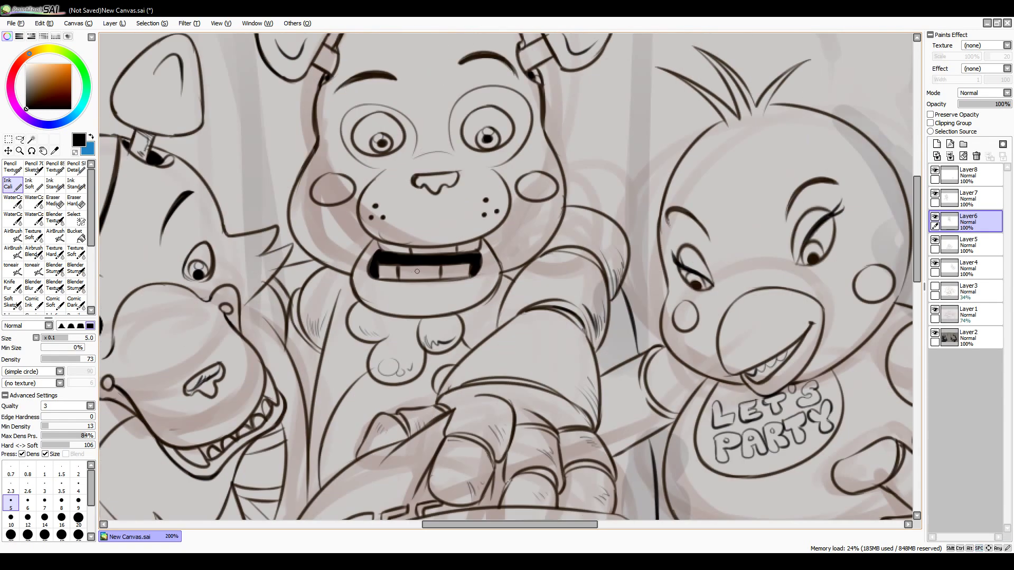
pyautogui.moveTo(359, 272); pyautogui.dragTo(401, 291)
pyautogui.moveTo(481, 267)
pyautogui.mouseDown()
pyautogui.moveTo(500, 282)
pyautogui.moveTo(398, 293)
pyautogui.moveTo(494, 280)
pyautogui.mouseUp()
pyautogui.hotkey('ctrl', 'z')
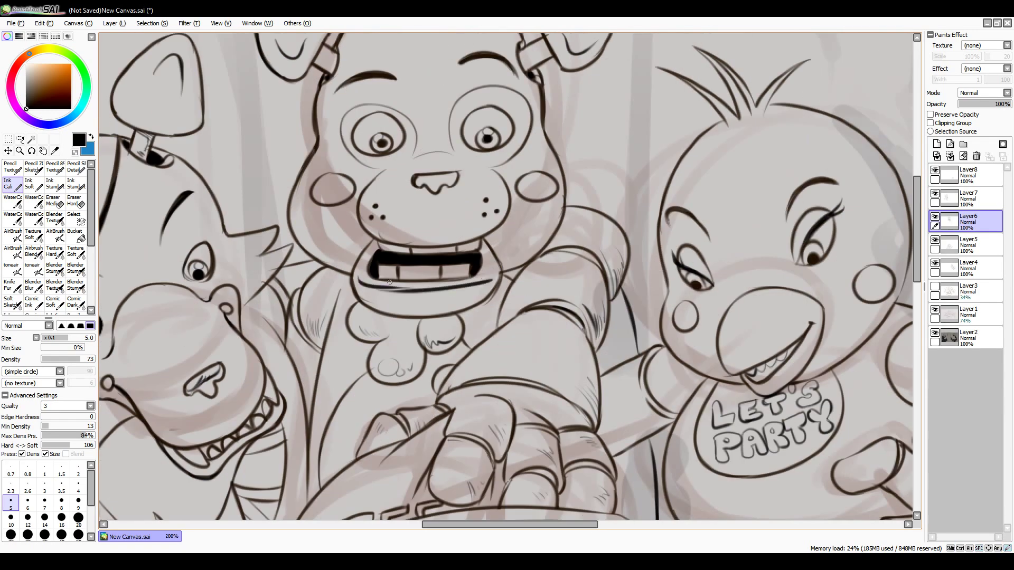
pyautogui.hotkey('ctrl', 'z')
pyautogui.moveTo(375, 291); pyautogui.dragTo(495, 275)
pyautogui.hotkey('ctrl', 'z')
pyautogui.scroll(1, 419, 216)
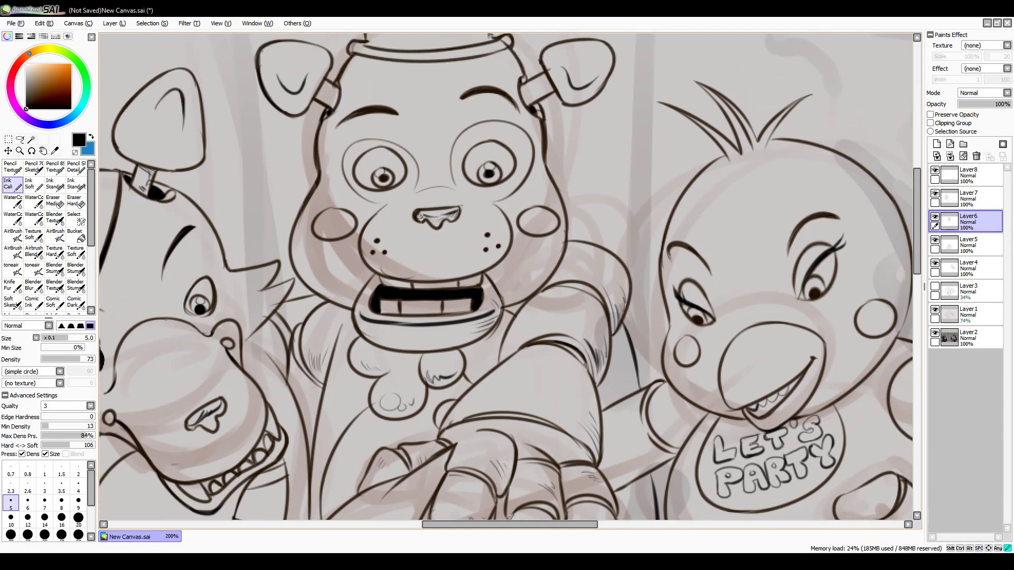
pyautogui.scroll(4, 460, 212)
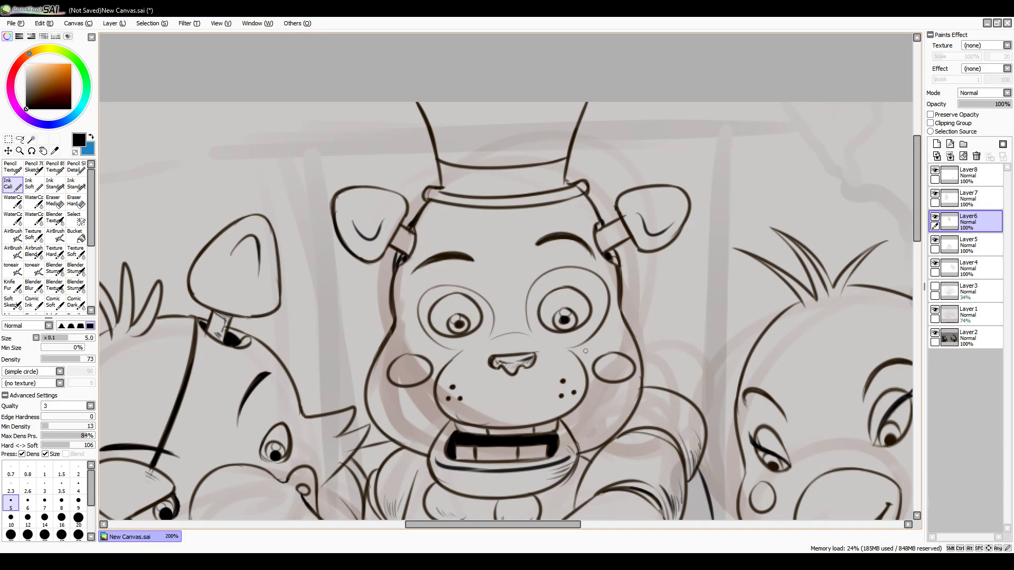
# Step: On Layer4, hatch shading onto the chick's fingertips and finger joints
pyautogui.scroll(-14, 535, 276)
pyautogui.scroll(-5, 536, 276)
pyautogui.scroll(5, 570, 203)
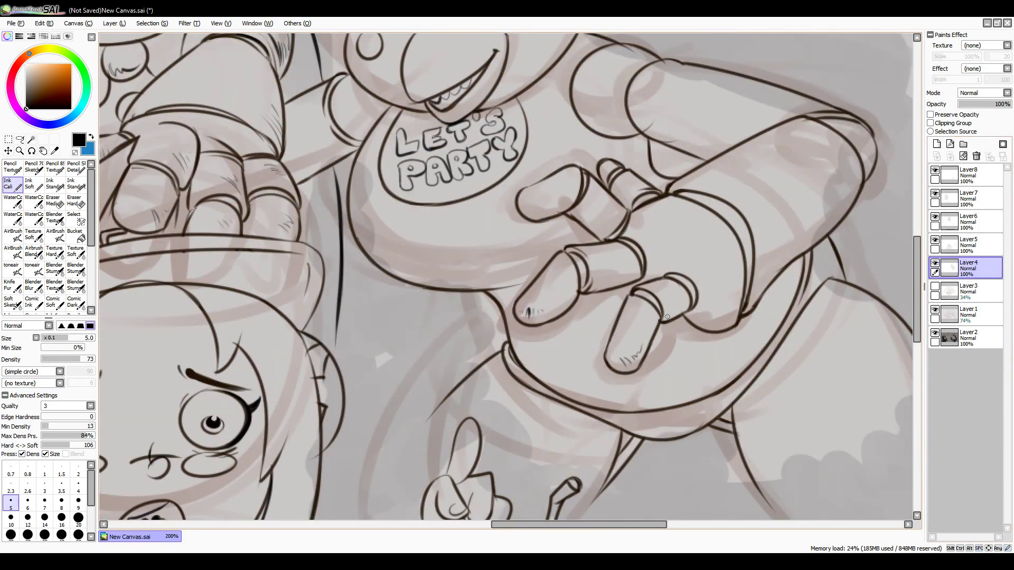
pyautogui.moveTo(590, 199); pyautogui.dragTo(583, 213)
pyautogui.moveTo(620, 185); pyautogui.dragTo(614, 198)
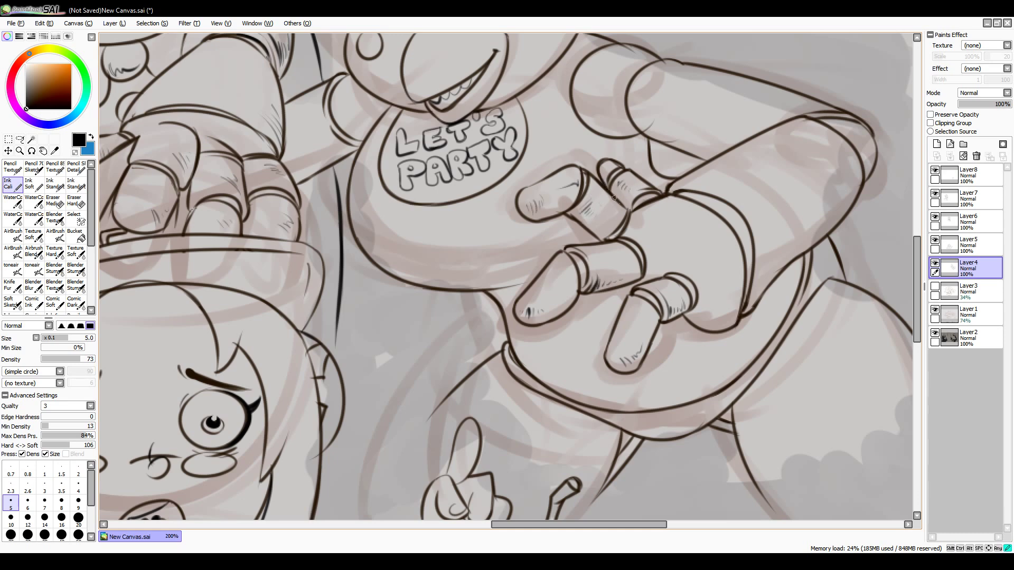
pyautogui.moveTo(698, 309); pyautogui.dragTo(725, 319)
# Step: Ink the chick's palm crease, thicken the wrist cuff line, and hatch the forearm below it
pyautogui.hscroll(3, 527, 275)
pyautogui.scroll(2, 528, 275)
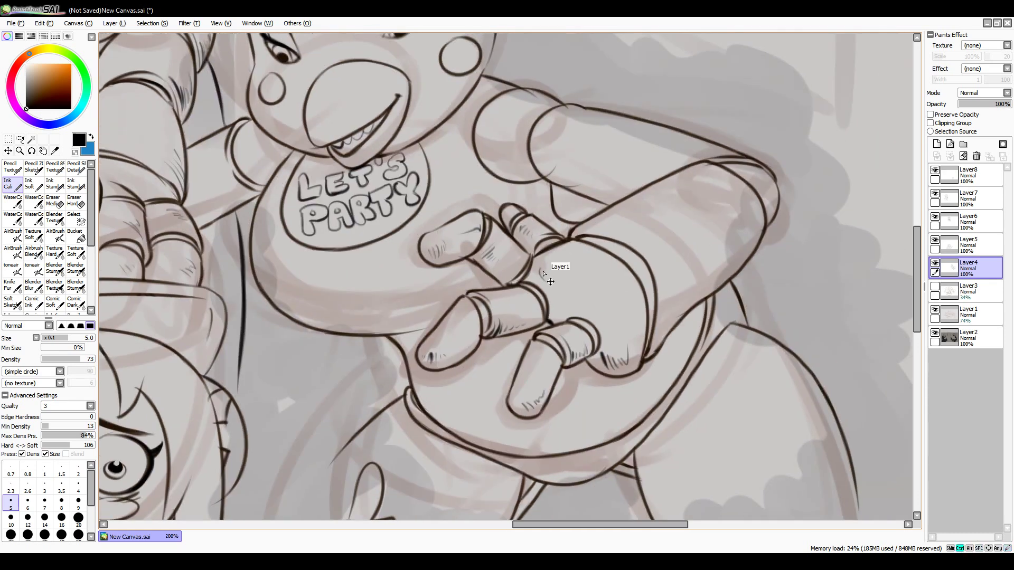
pyautogui.moveTo(544, 265)
pyautogui.mouseDown()
pyautogui.moveTo(607, 341)
pyautogui.moveTo(638, 333)
pyautogui.mouseUp()
pyautogui.moveTo(575, 229)
pyautogui.mouseDown()
pyautogui.moveTo(641, 242)
pyautogui.moveTo(655, 262)
pyautogui.moveTo(650, 354)
pyautogui.mouseUp()
pyautogui.moveTo(677, 293); pyautogui.dragTo(669, 326)
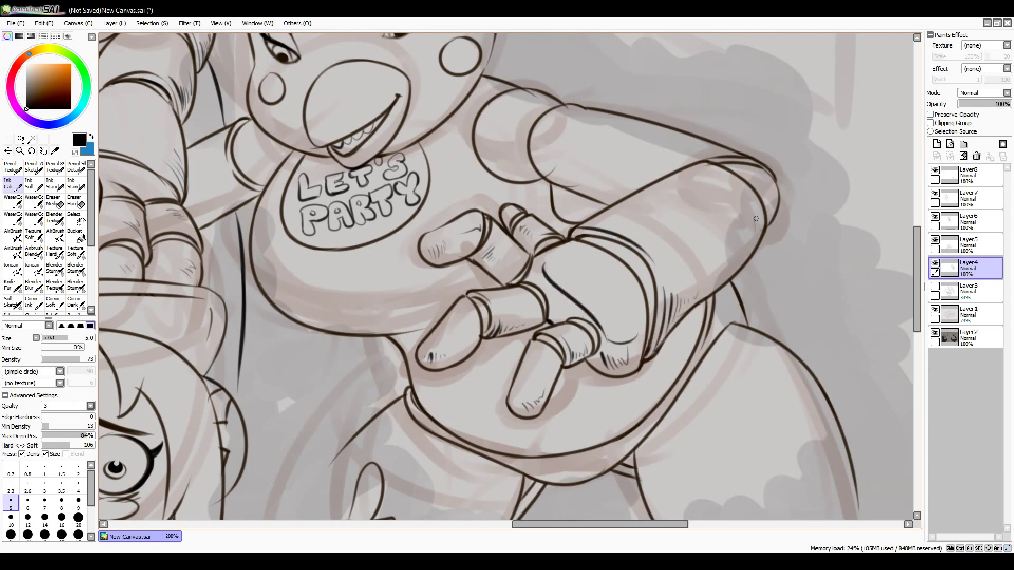
# Step: Clean up the overlapping line at the chick's upper arm joint and hatch the underside of the shoulder
pyautogui.press('e')
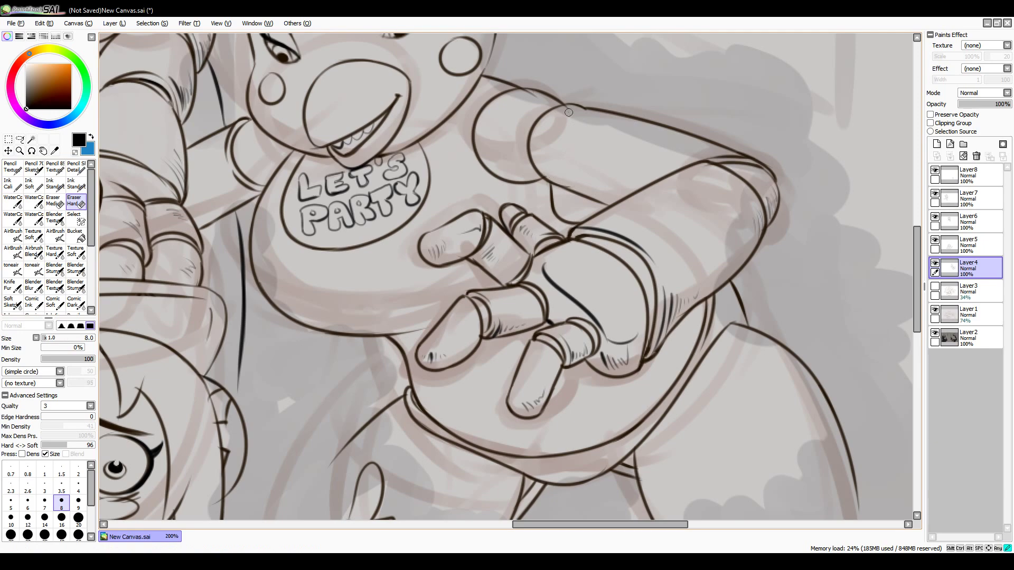
pyautogui.press('n')
pyautogui.moveTo(494, 162); pyautogui.dragTo(512, 172)
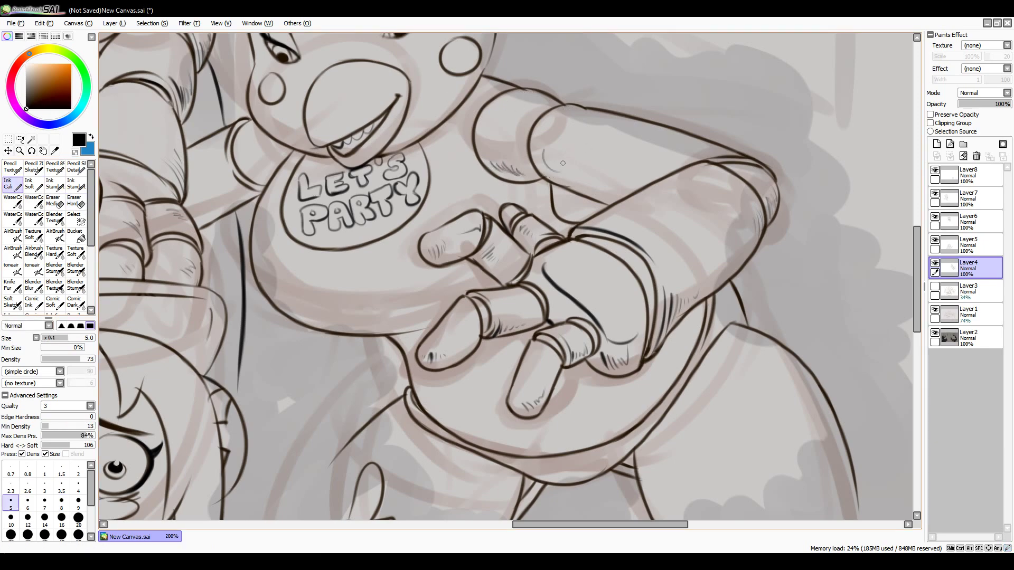
pyautogui.hscroll(-5, 563, 163)
# Step: Add hatching along the underside of the chick's chest and light shading strokes on the beak
pyautogui.scroll(5, 641, 184)
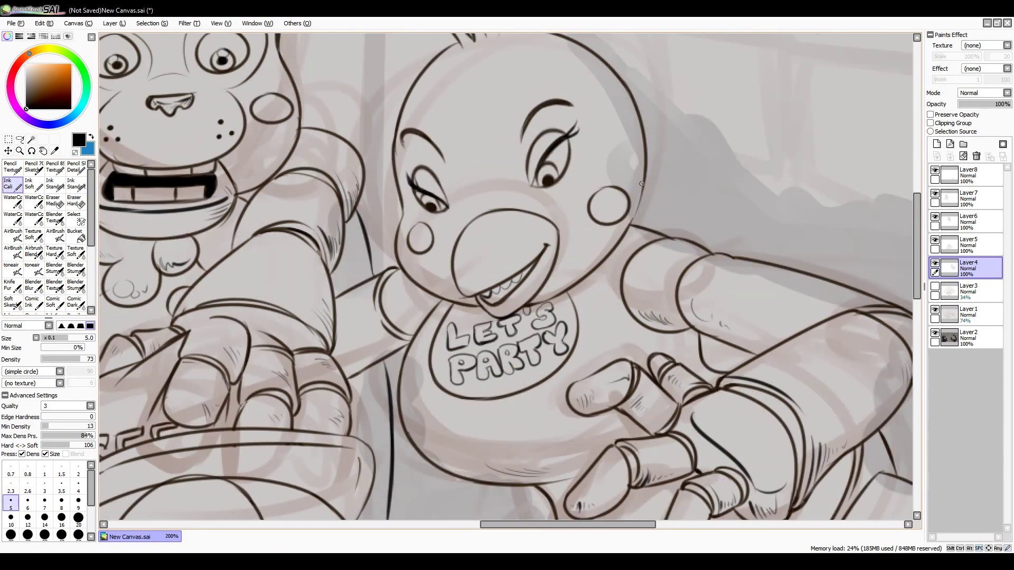
pyautogui.hscroll(-2, 645, 201)
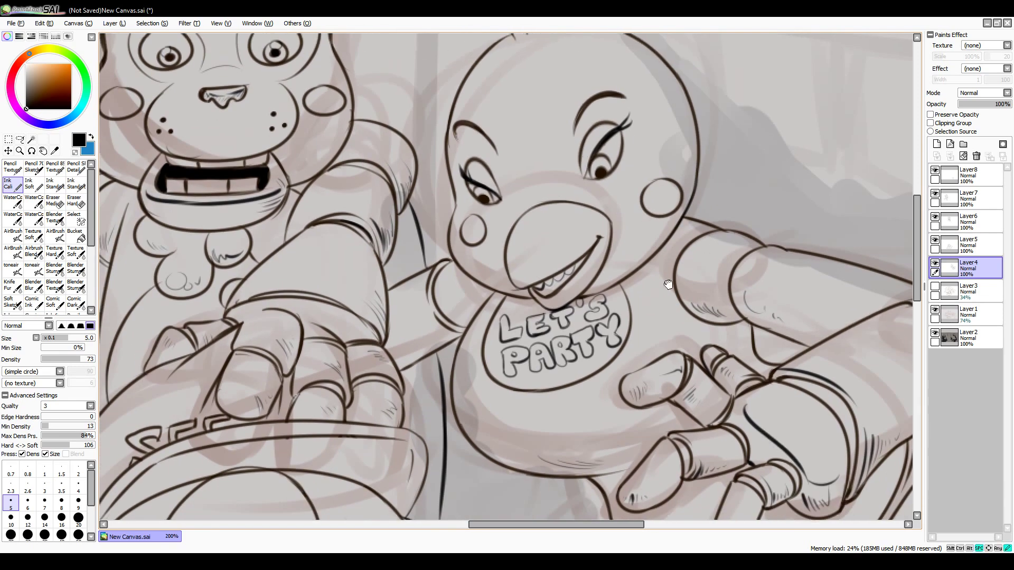
pyautogui.scroll(2, 520, 192)
pyautogui.hscroll(-1, 521, 192)
pyautogui.scroll(-4, 561, 255)
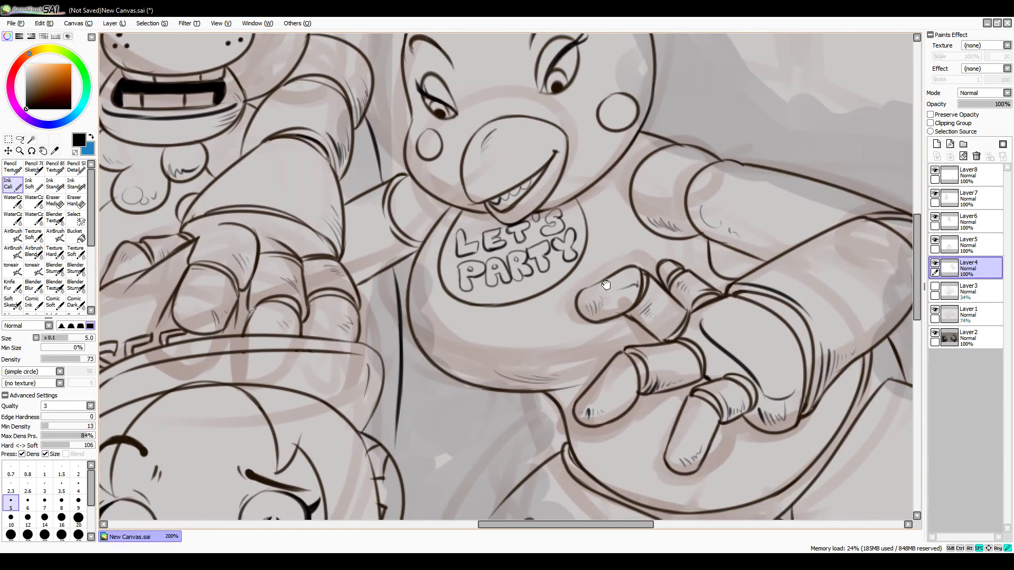
# Step: Fill the chick's hip joint gaps black and hatch the inner edges of both thighs
pyautogui.scroll(-3, 591, 251)
pyautogui.hscroll(2, 591, 250)
pyautogui.moveTo(590, 250); pyautogui.dragTo(578, 267)
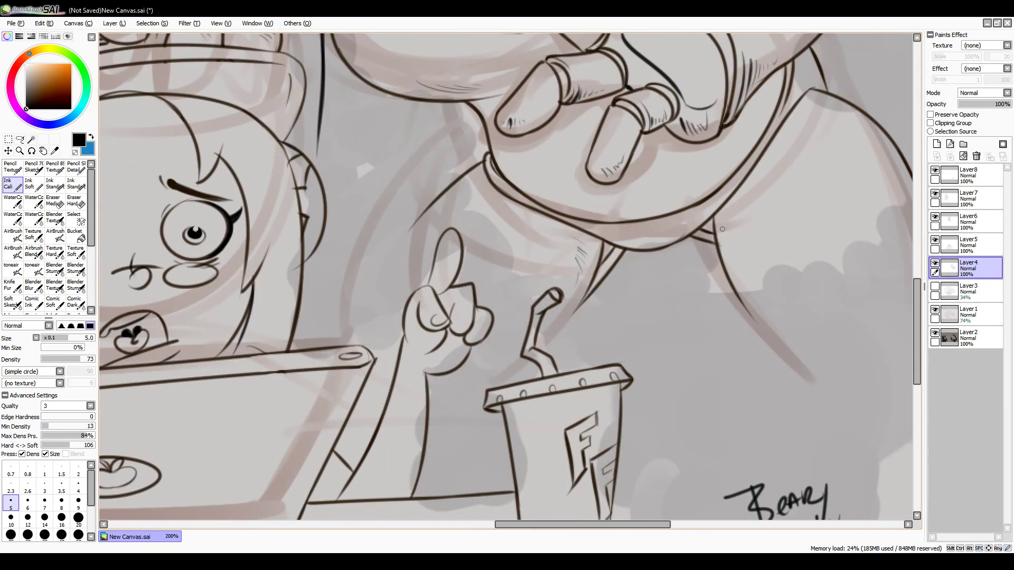
pyautogui.moveTo(708, 228)
pyautogui.mouseDown()
pyautogui.moveTo(699, 232)
pyautogui.moveTo(745, 300)
pyautogui.mouseUp()
pyautogui.moveTo(759, 295); pyautogui.dragTo(765, 324)
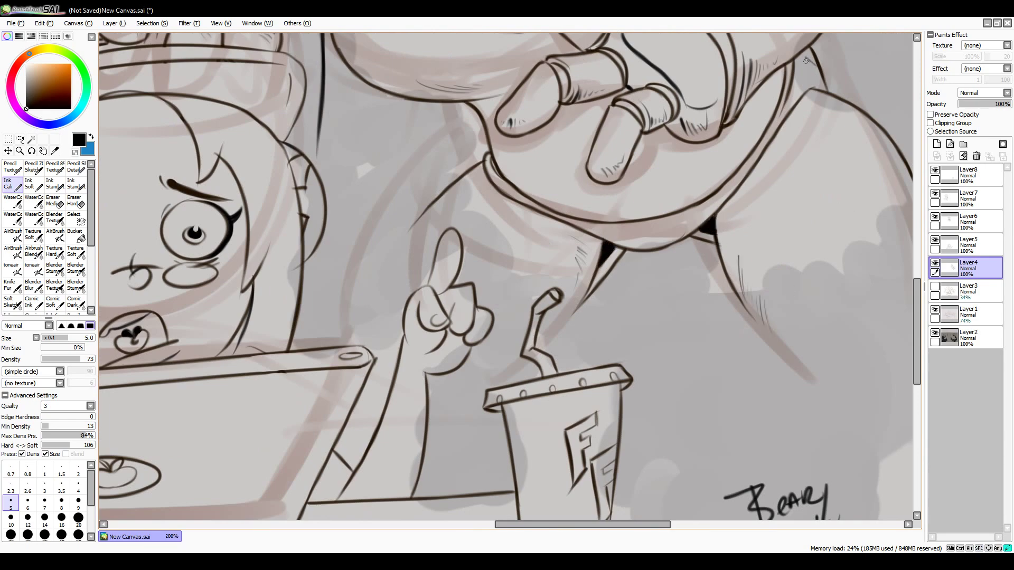
# Step: Thicken the chick's shoulder socket into a solid black crescent and hatch the chest edge beside it
pyautogui.moveTo(806, 60); pyautogui.dragTo(851, 388)
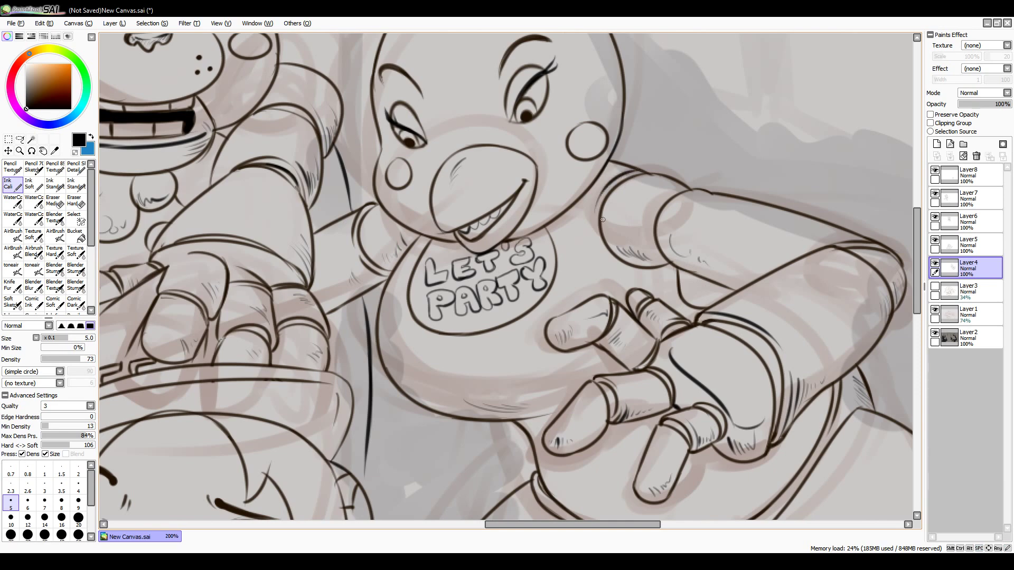
pyautogui.moveTo(604, 188); pyautogui.dragTo(607, 259)
pyautogui.moveTo(624, 268)
pyautogui.mouseDown()
pyautogui.moveTo(668, 261)
pyautogui.moveTo(658, 263)
pyautogui.mouseUp()
pyautogui.moveTo(633, 178)
pyautogui.mouseDown()
pyautogui.moveTo(597, 235)
pyautogui.moveTo(631, 267)
pyautogui.mouseUp()
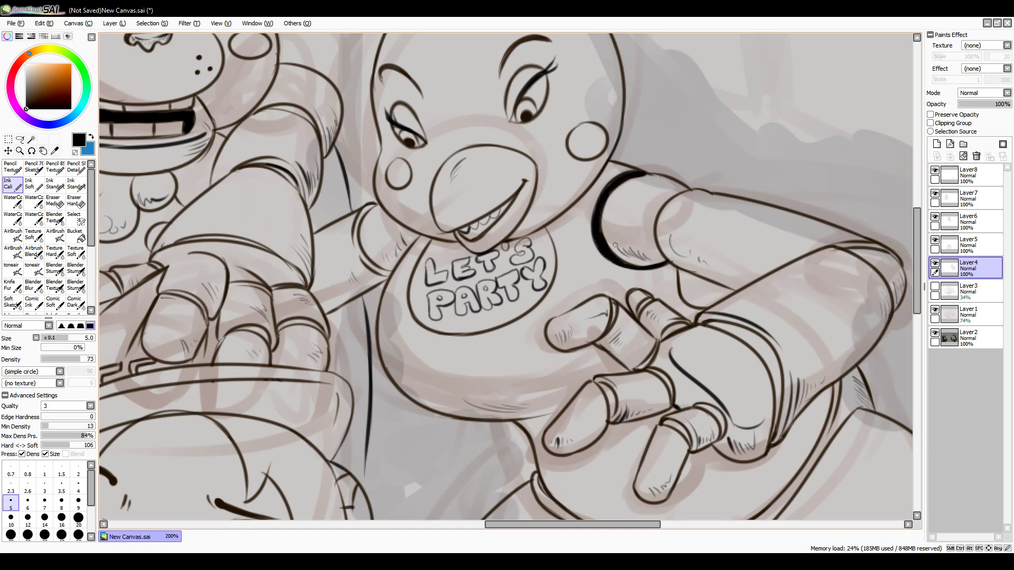
pyautogui.moveTo(631, 166)
pyautogui.mouseDown()
pyautogui.moveTo(604, 177)
pyautogui.moveTo(595, 242)
pyautogui.moveTo(590, 212)
pyautogui.mouseUp()
# Step: Fill the chick's open beak solid black and review the whole drawing
pyautogui.moveTo(461, 231)
pyautogui.mouseDown()
pyautogui.moveTo(515, 198)
pyautogui.moveTo(461, 230)
pyautogui.moveTo(483, 222)
pyautogui.moveTo(468, 238)
pyautogui.mouseUp()
pyautogui.hotkey('ctrl', 'z')
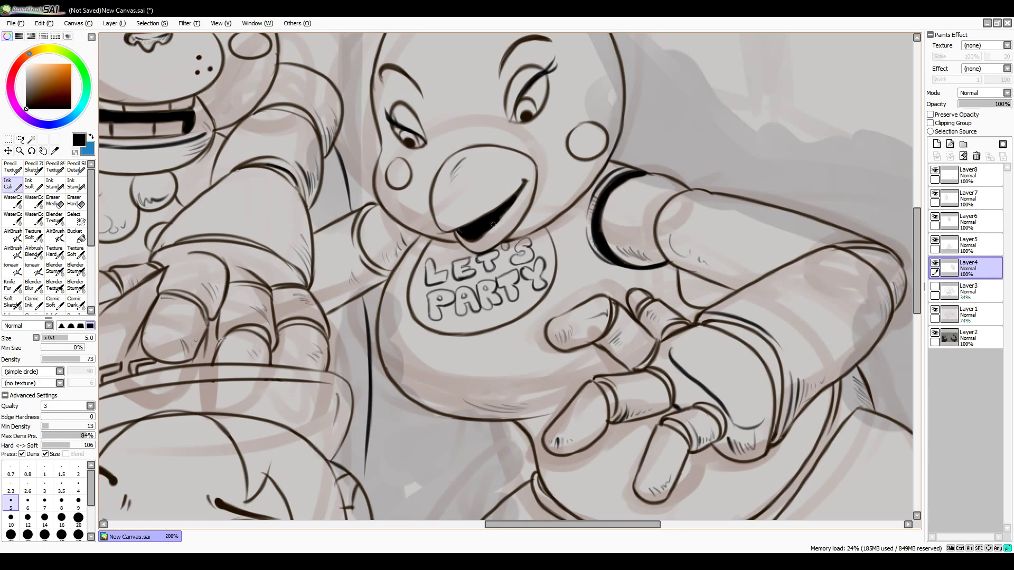
pyautogui.press('-')
pyautogui.press('-')
pyautogui.press('-')
pyautogui.moveTo(475, 264); pyautogui.dragTo(637, 307)
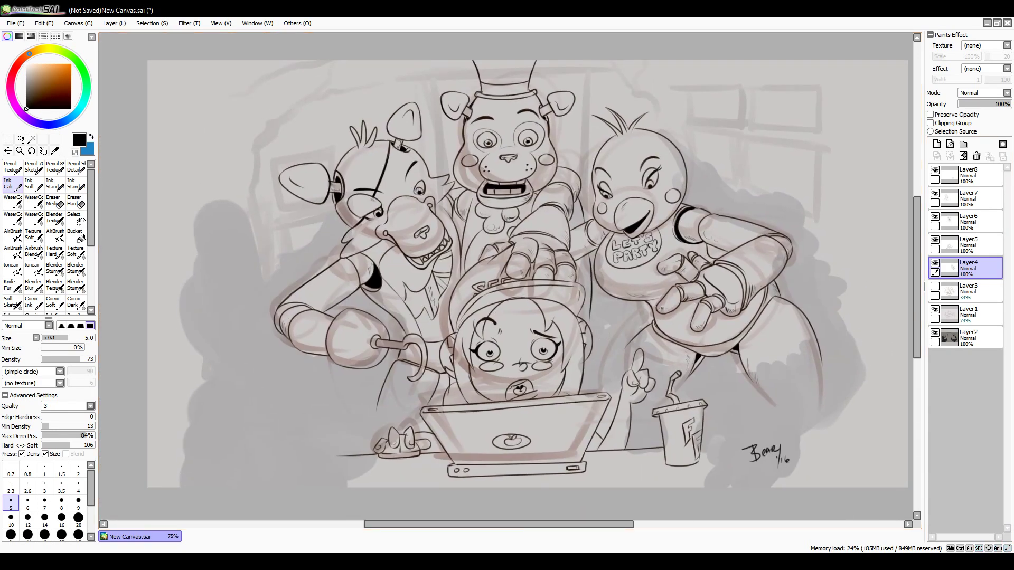
pyautogui.moveTo(763, 145); pyautogui.dragTo(765, 183)
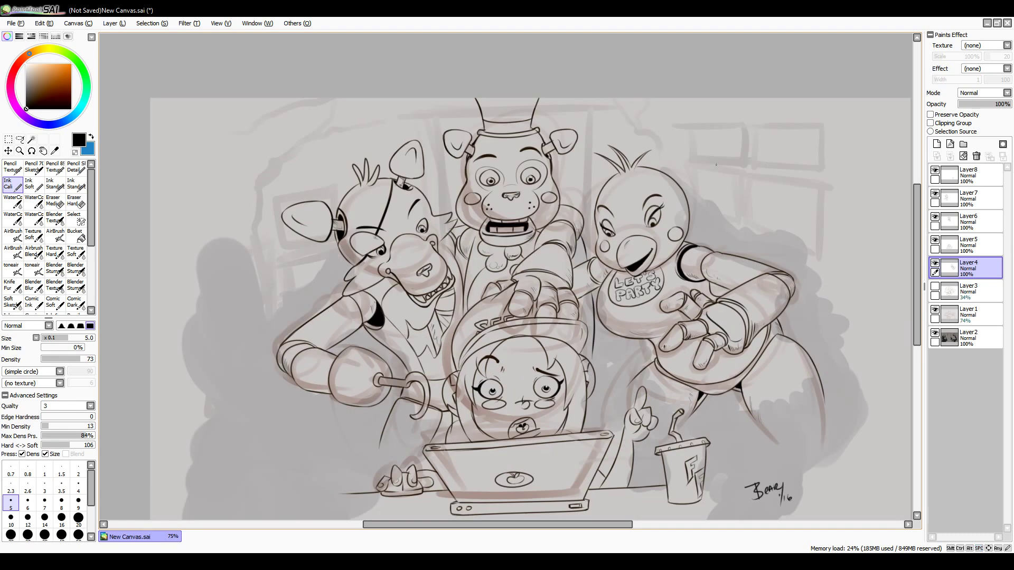
# Step: Handwrite the label "QuitsGaming WIP" in the empty background above the chick's arm
pyautogui.moveTo(722, 149)
pyautogui.mouseDown()
pyautogui.moveTo(737, 170)
pyautogui.moveTo(758, 163)
pyautogui.mouseUp()
pyautogui.moveTo(754, 158); pyautogui.dragTo(847, 186)
pyautogui.hotkey('ctrl', 'z')
pyautogui.moveTo(758, 192); pyautogui.dragTo(782, 196)
pyautogui.moveTo(792, 195); pyautogui.dragTo(805, 175)
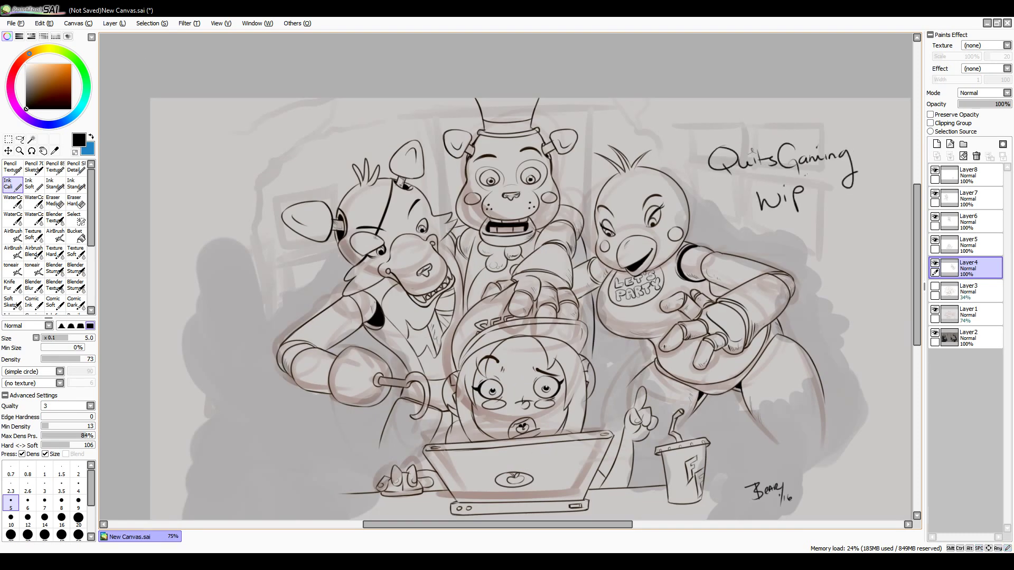